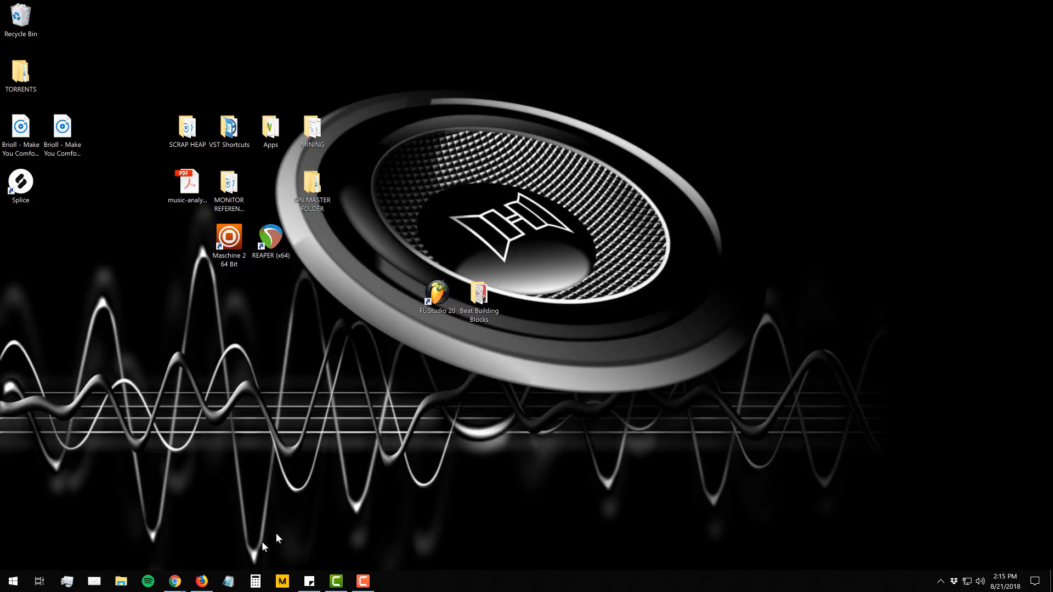
- Look through the Deviant Noise beat-making guide in Firefox, from its introduction through the table of contents to the audio version
click(201, 590)
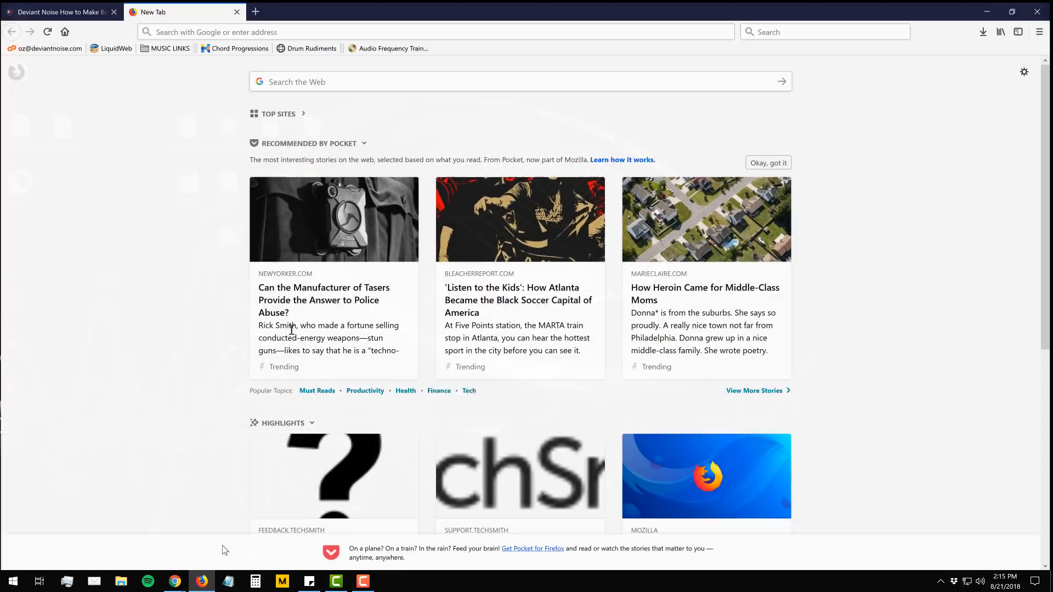
click(58, 8)
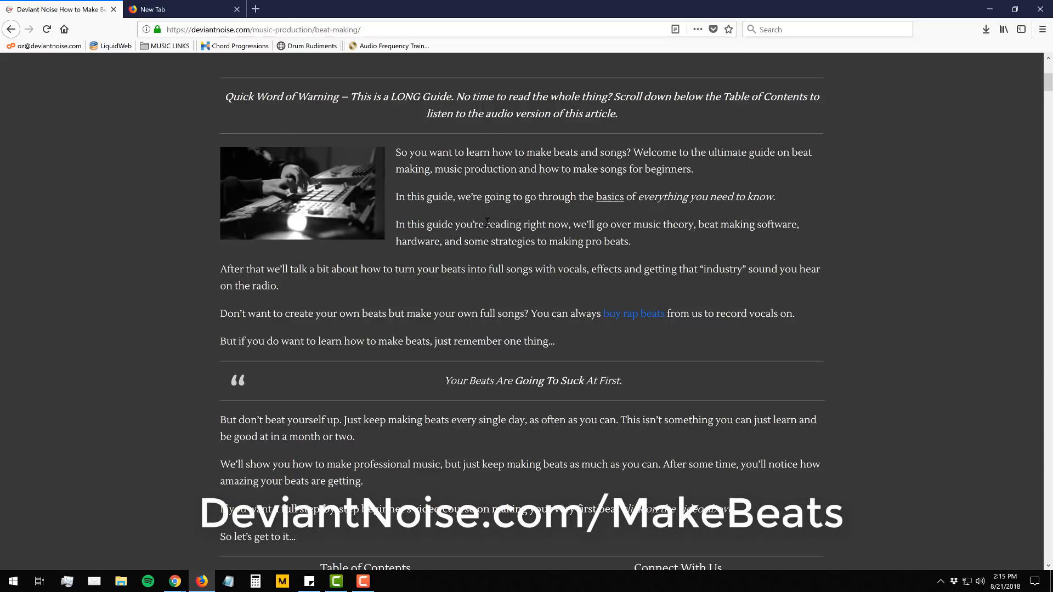
scroll(487, 222, down, 10)
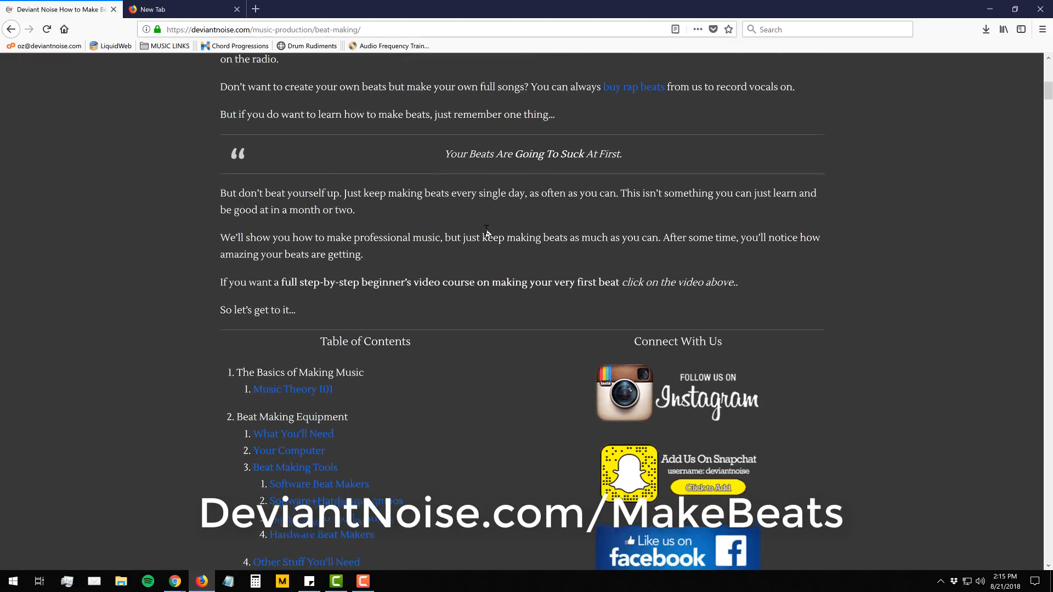
scroll(486, 230, down, 1)
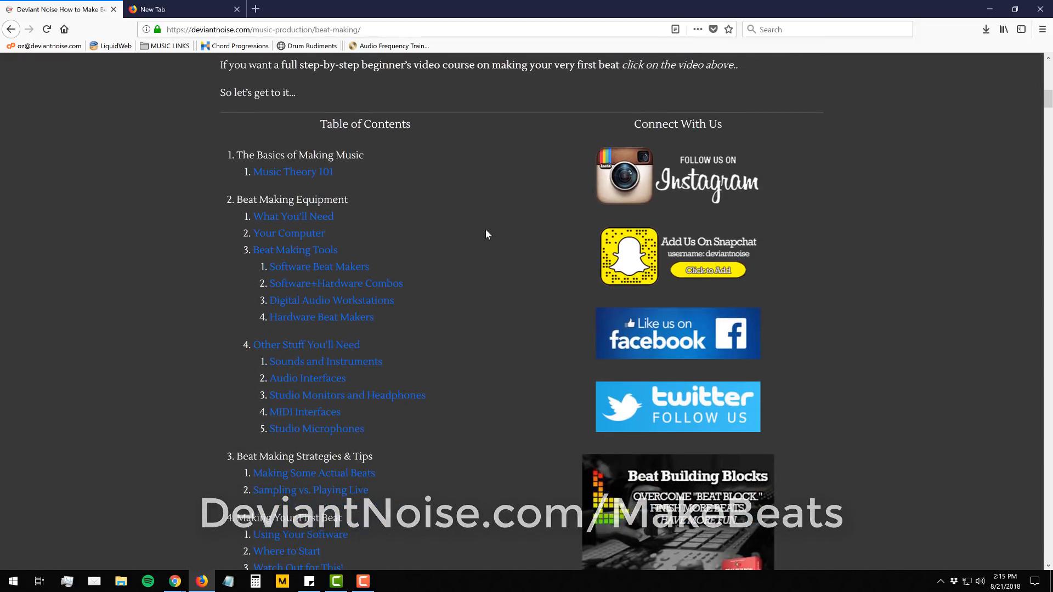
scroll(486, 235, down, 3)
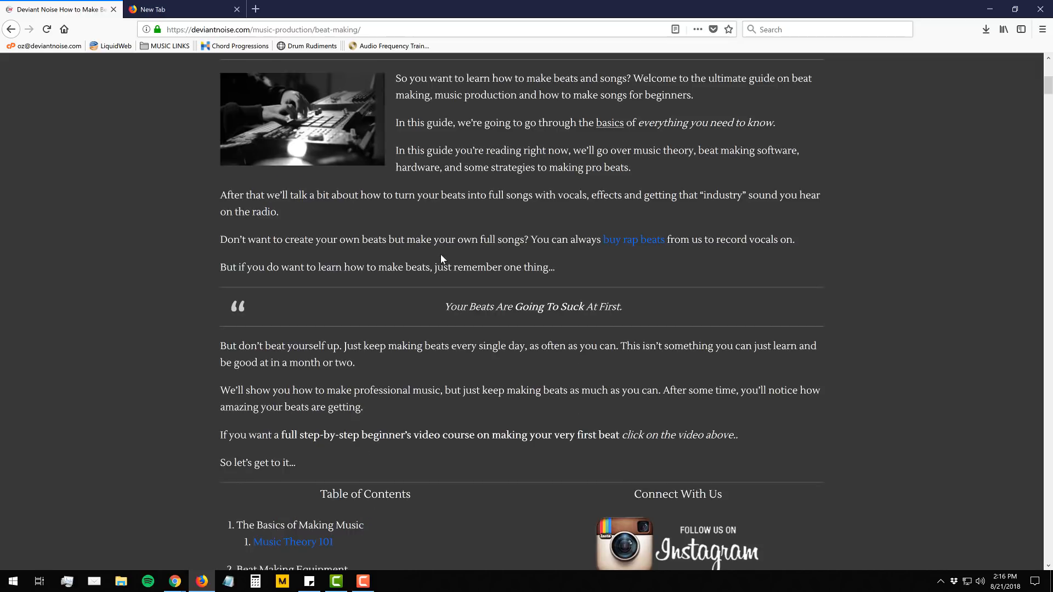
scroll(441, 259, down, 20)
scroll(443, 258, up, 5)
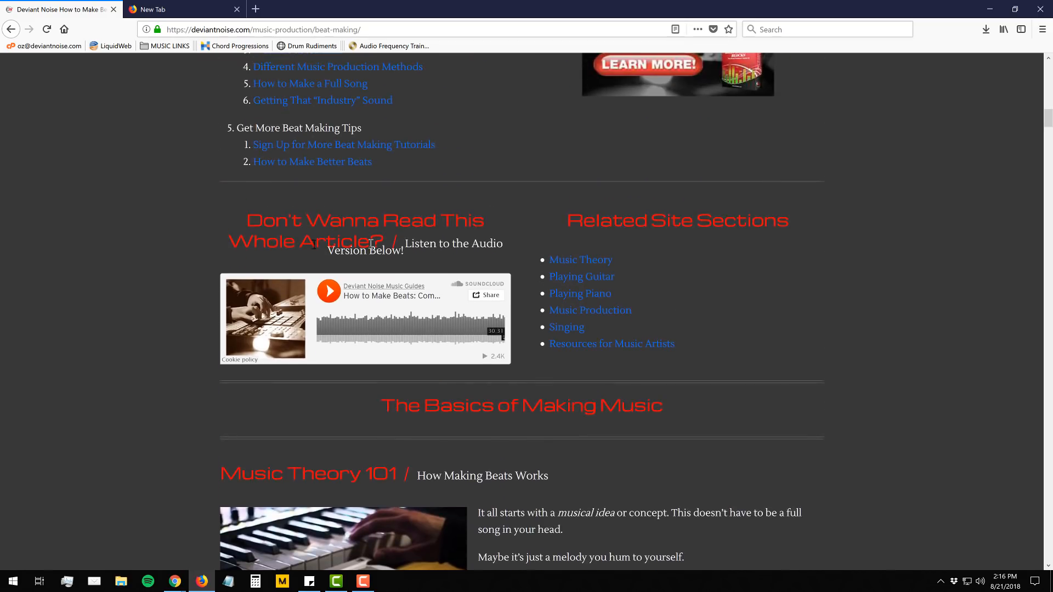
scroll(444, 308, up, 1)
scroll(443, 306, up, 15)
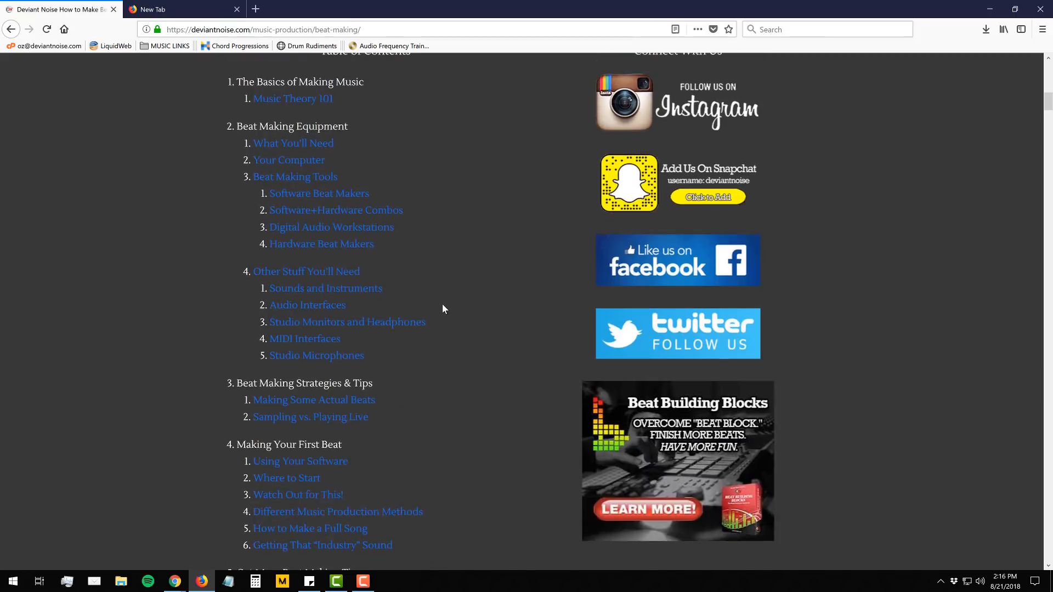
click(237, 9)
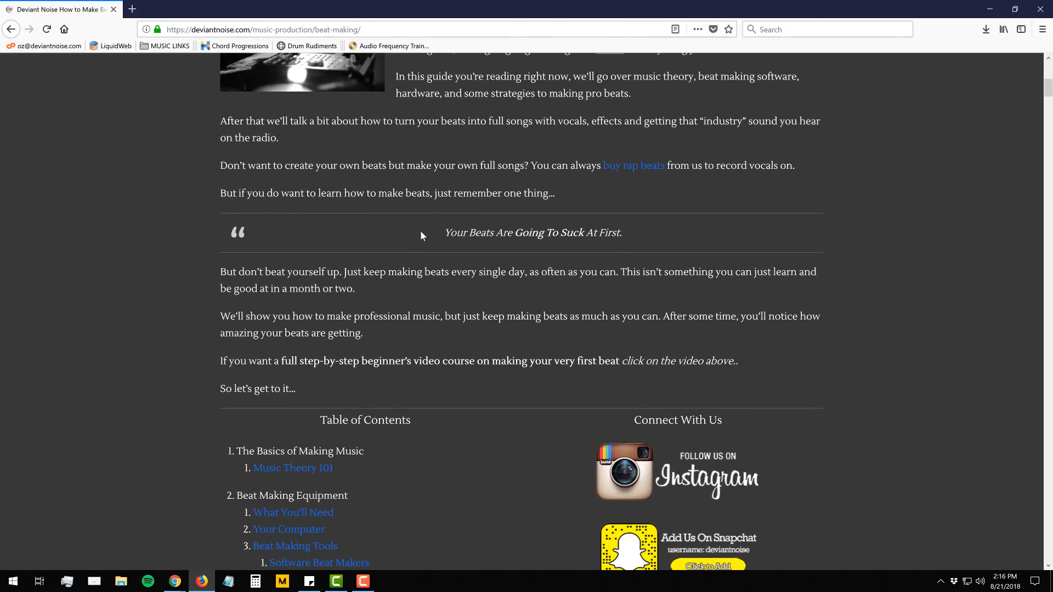
- Search Google for "fl studio" in the other browser tab and open the Image-Line download page
click(132, 9)
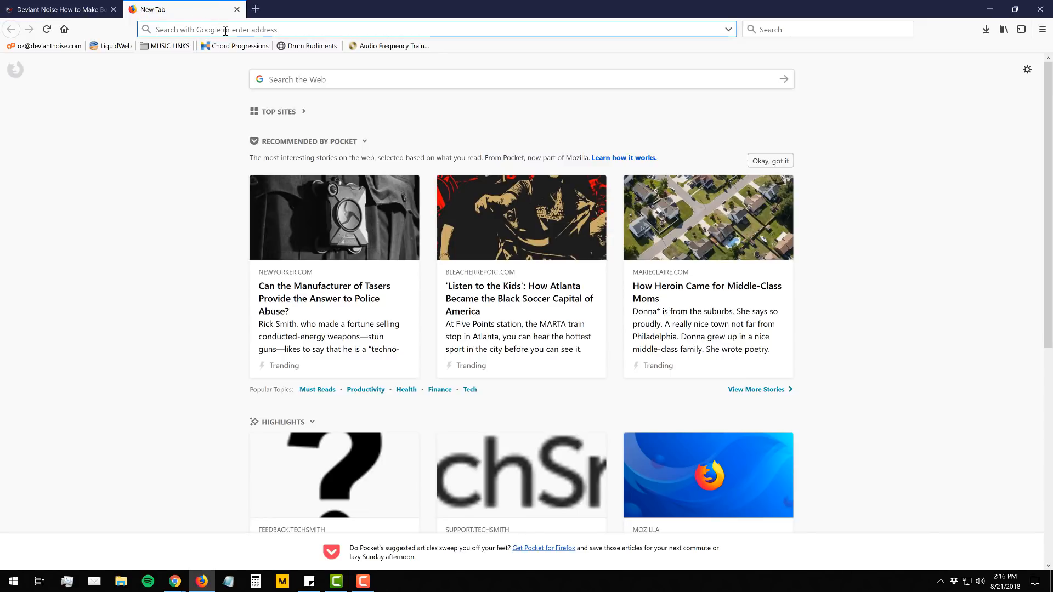
text(fl studio)
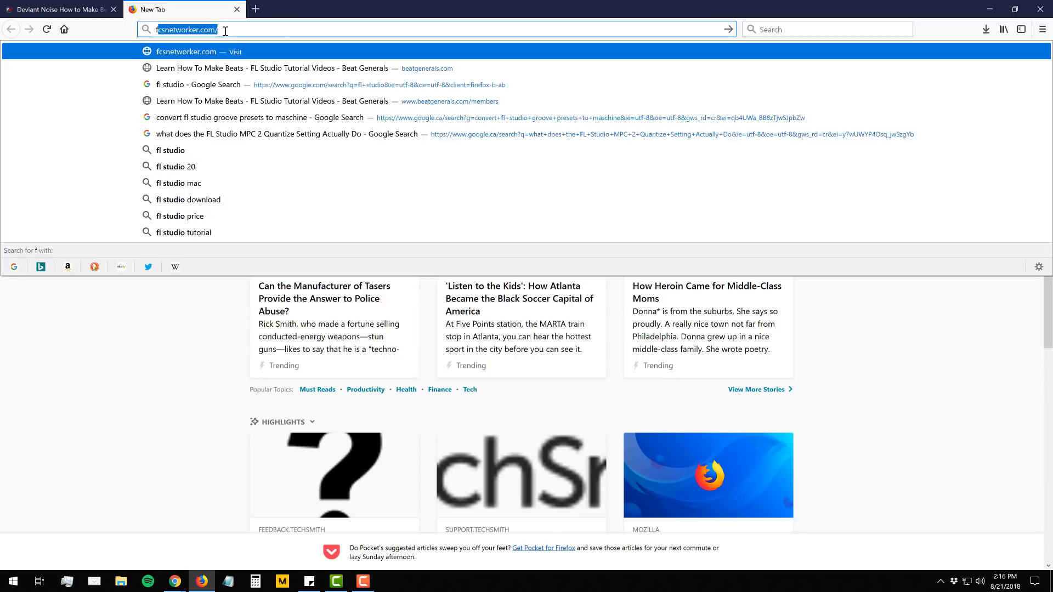
key(Return)
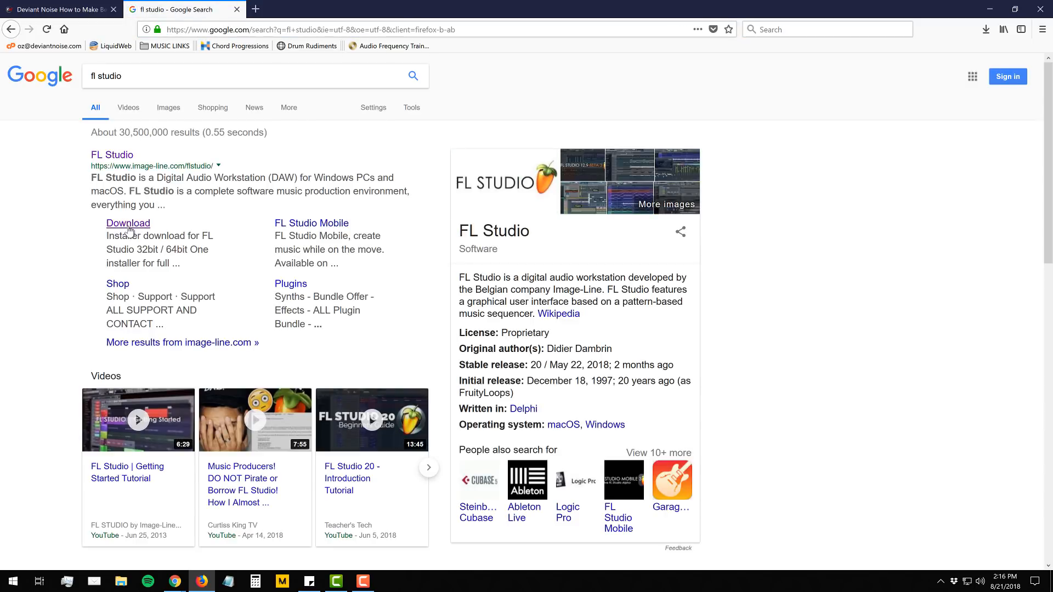
click(128, 227)
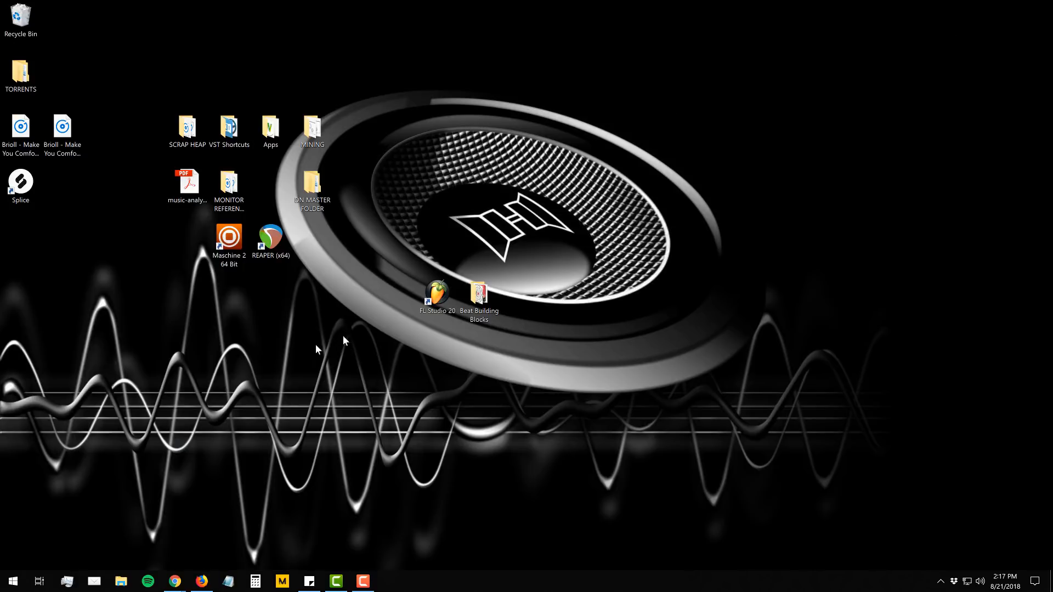
- Launch FL Studio 20 from the desktop and check the input/output device in its audio settings
double_click(428, 293)
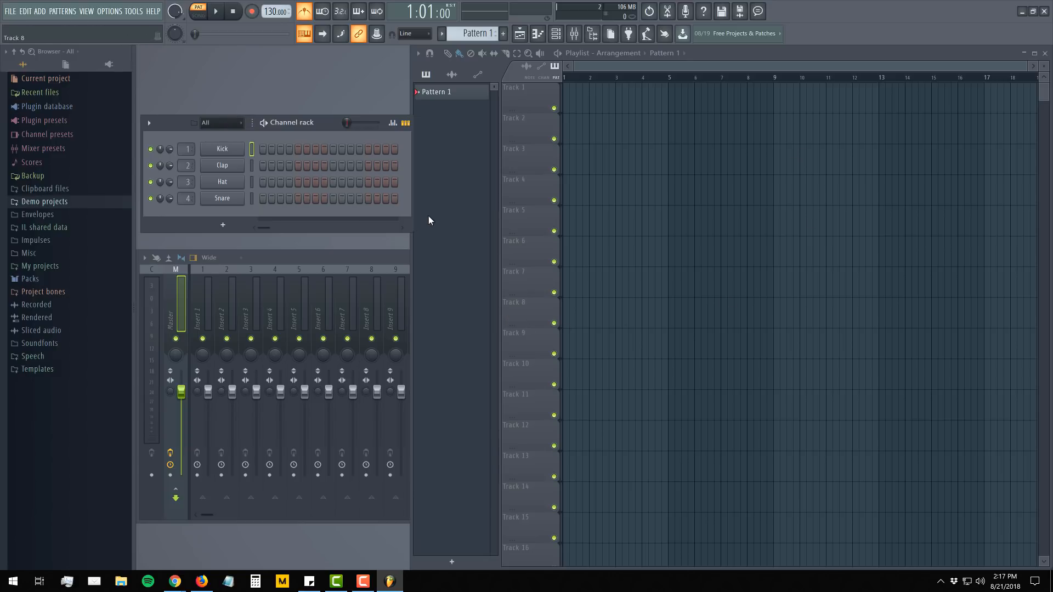
click(11, 12)
click(13, 25)
click(116, 16)
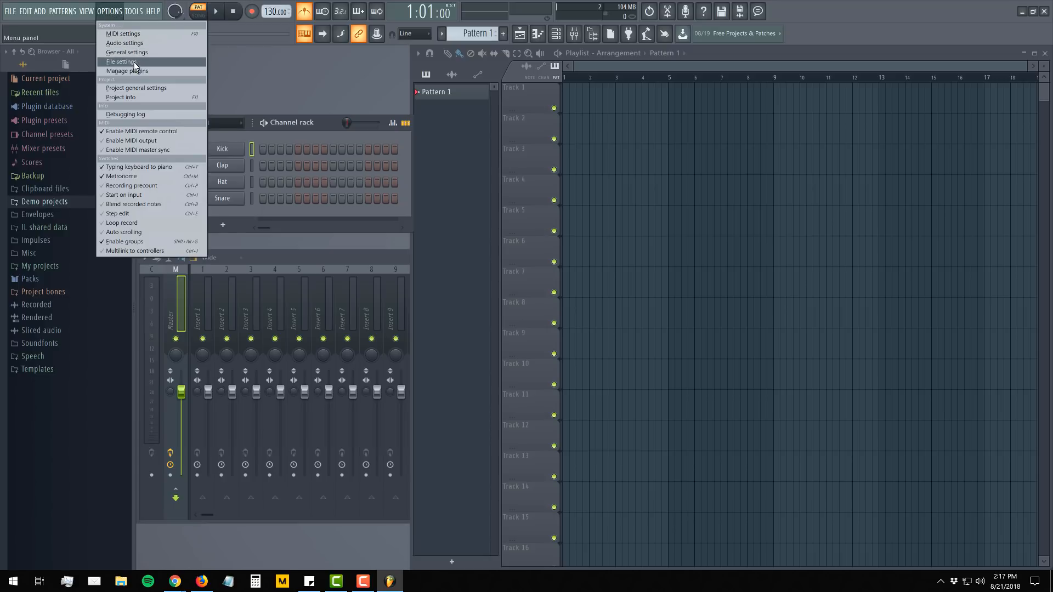
click(136, 45)
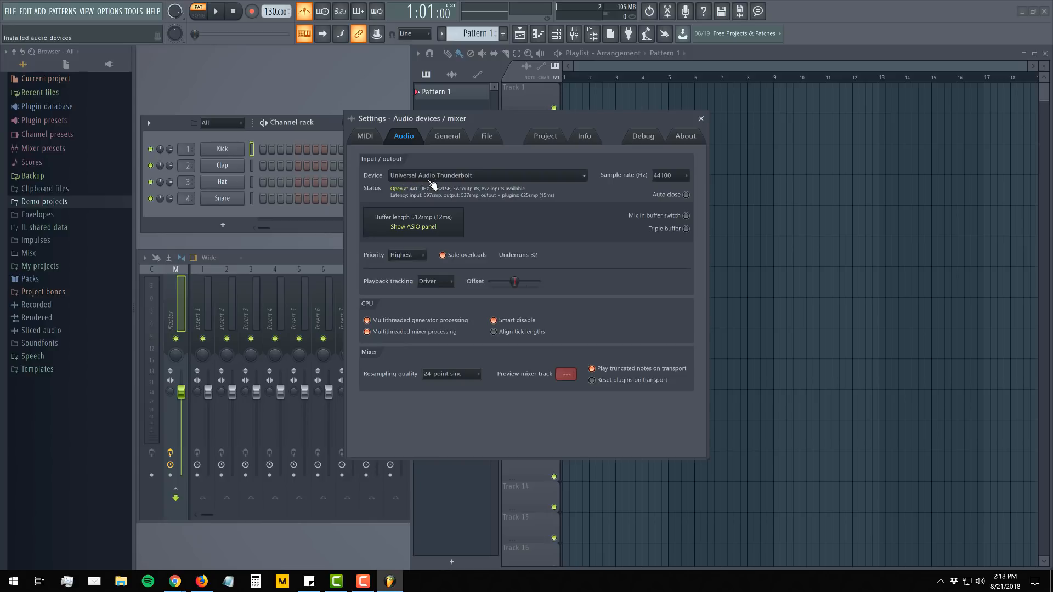
click(700, 118)
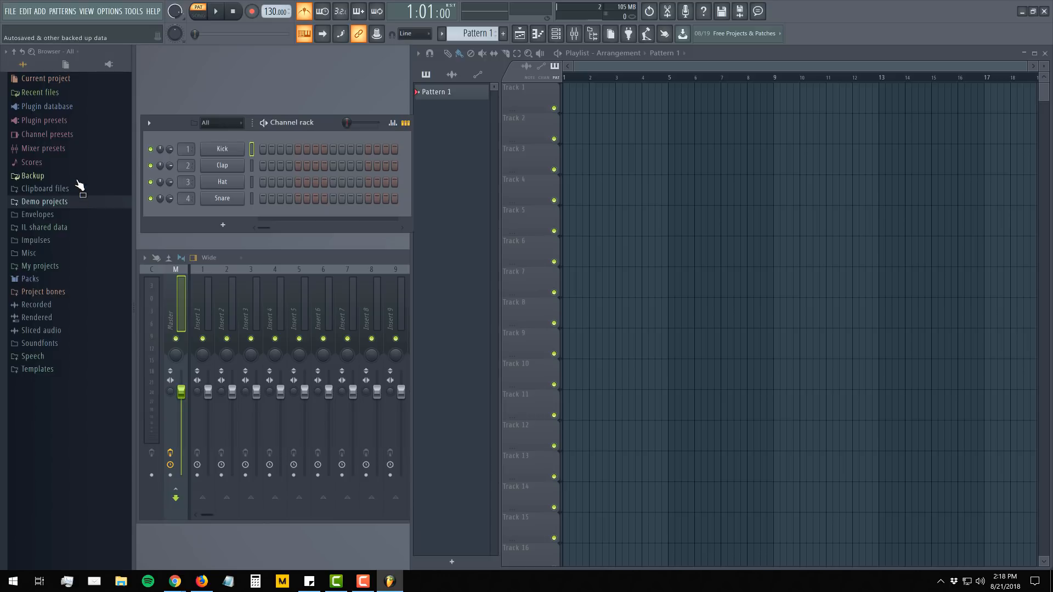
- Expand the generator plugins within the plugin presets of the browser
click(55, 120)
click(57, 150)
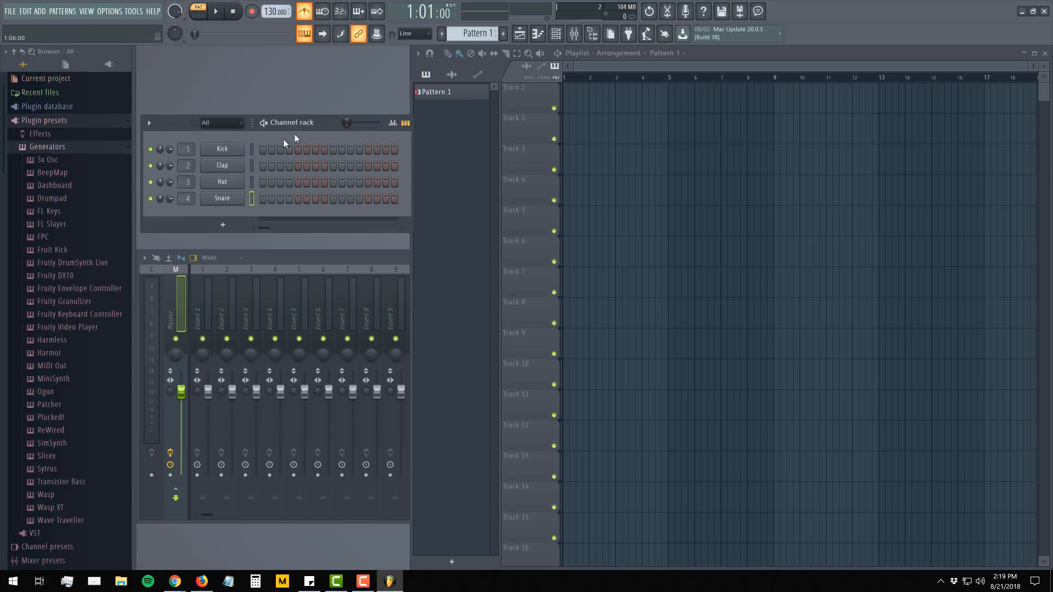
- Program Kick hits on steps 1, 7 and 13 and Hat hits on steps 3, 9 and 10 of Pattern 1
click(263, 150)
click(368, 148)
click(280, 182)
click(332, 182)
click(342, 182)
- Audition several notes on the keyboard of the Snare channel's piano roll and close it
right_click(220, 201)
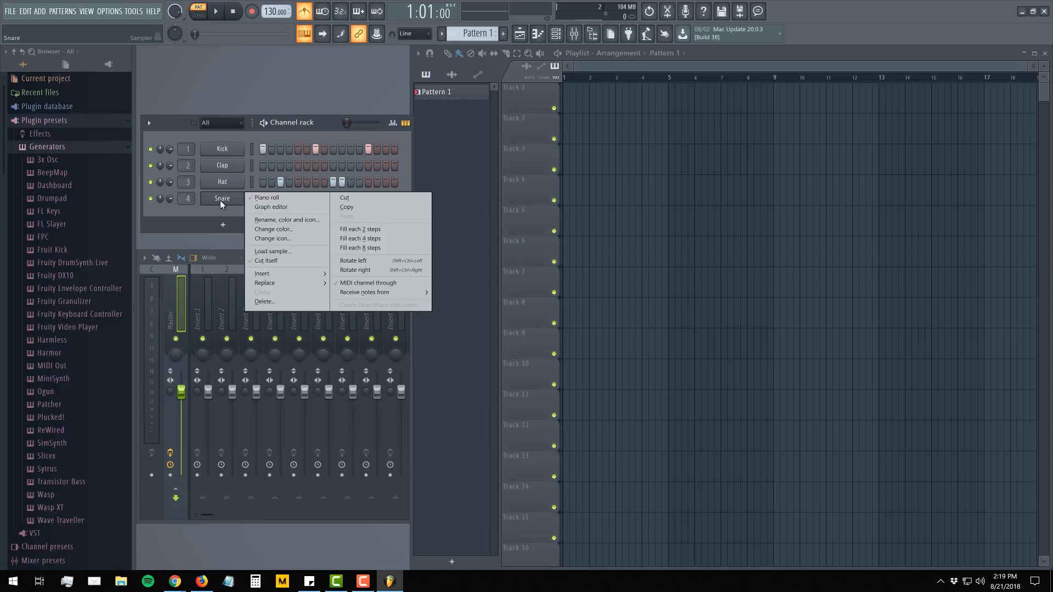
click(274, 198)
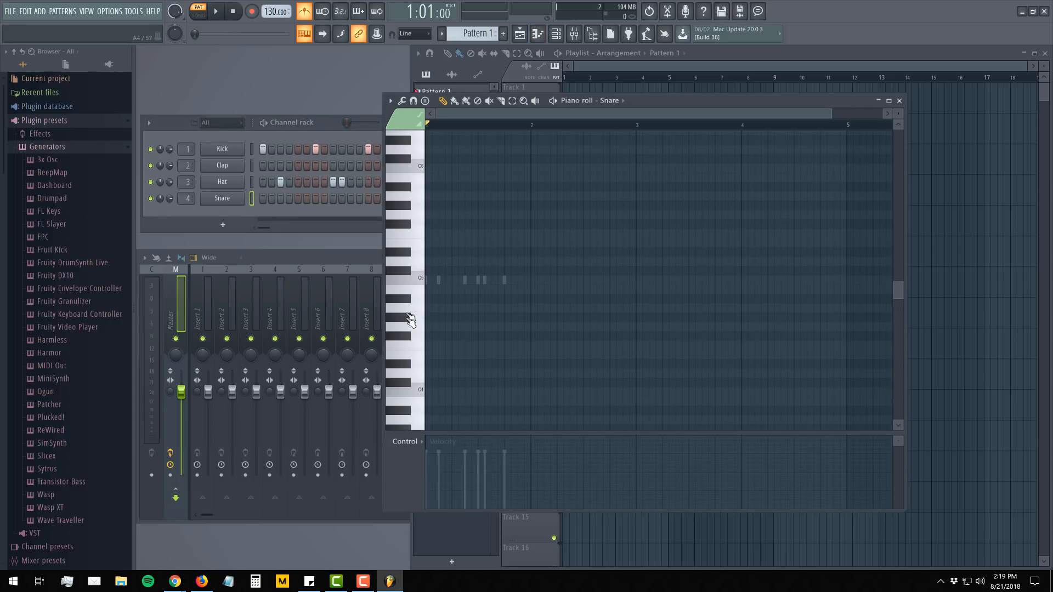
click(414, 337)
click(414, 293)
click(415, 222)
click(409, 205)
click(899, 101)
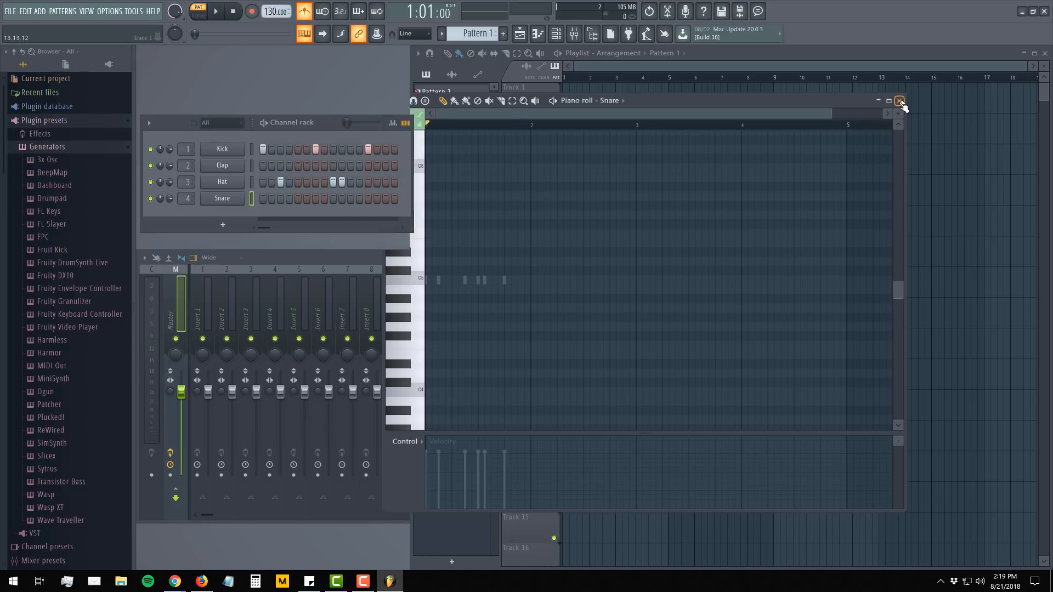
- Bring up the full mixer and look over the effects available for slot 1 of the Master track
double_click(295, 260)
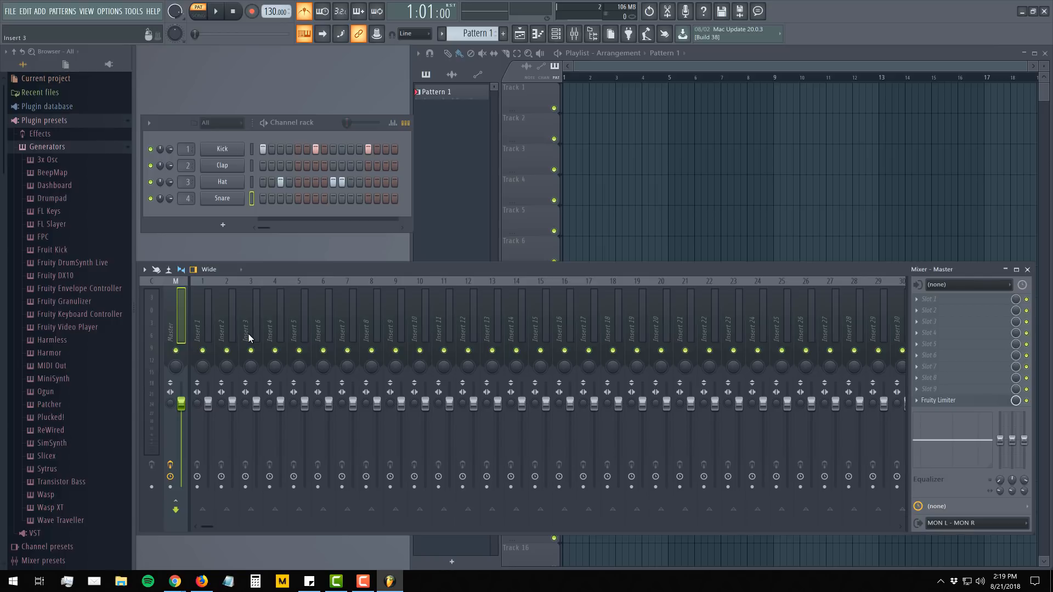
click(932, 301)
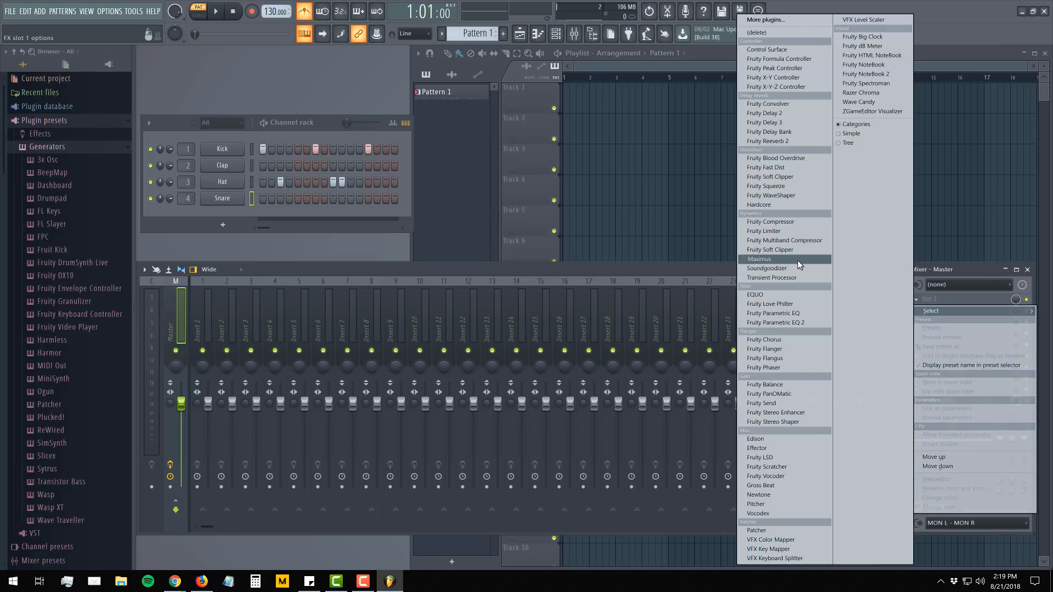
click(610, 271)
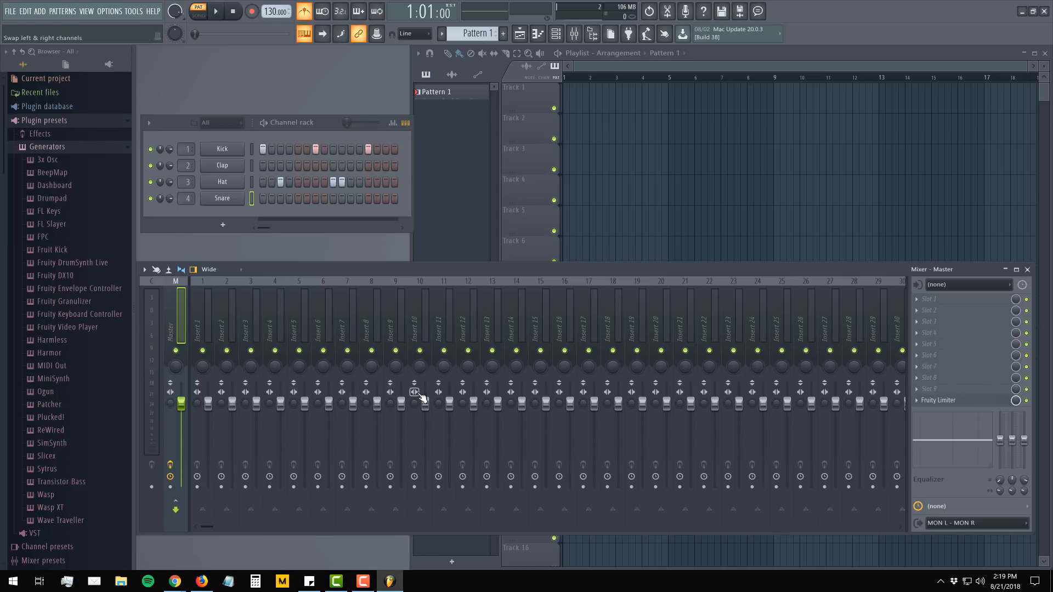
- Bring the playlist to the front and move the channel rack down to just above the mixer
click(726, 54)
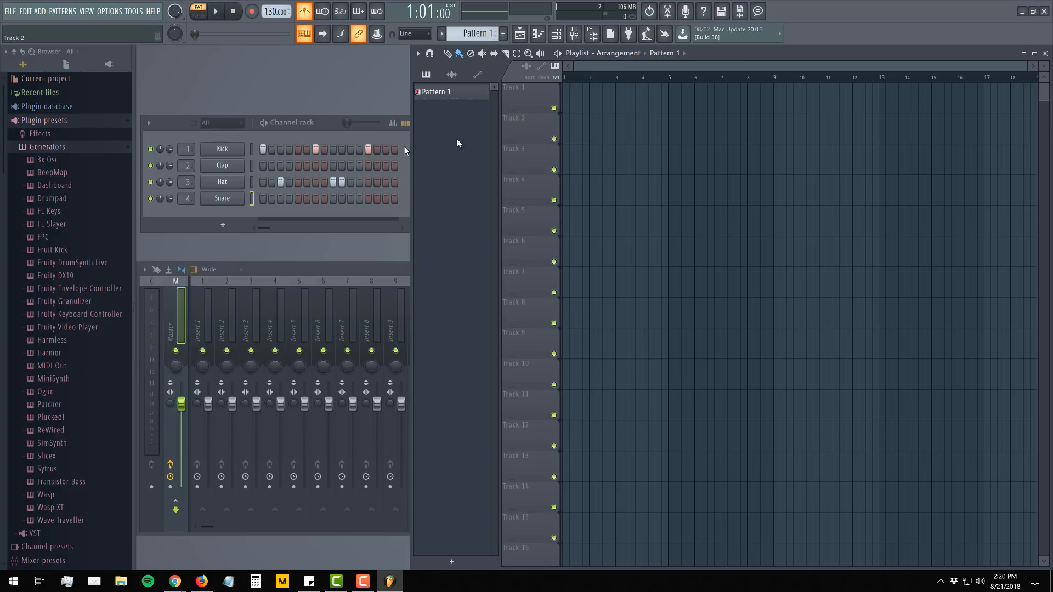
drag(283, 156, 287, 155)
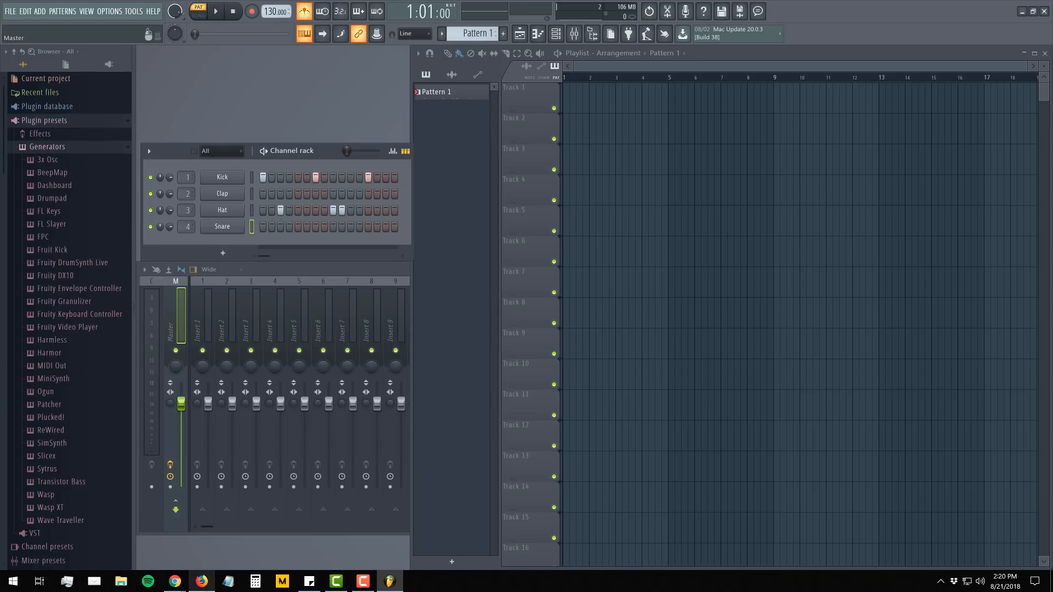
- Switch to Firefox to view the Deviant Noise beat-making guide and return to FL Studio
click(201, 581)
click(61, 9)
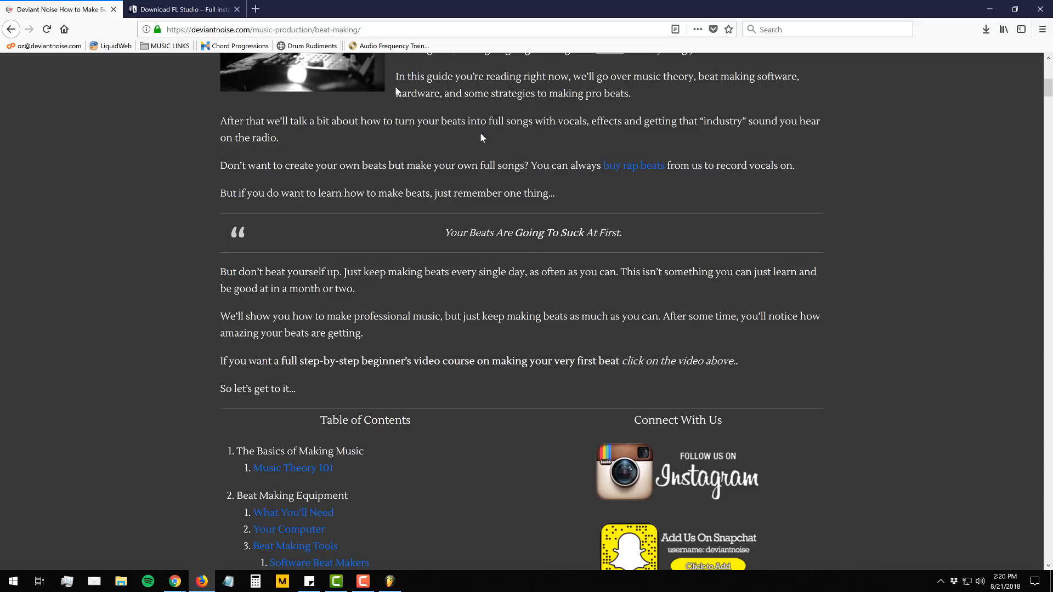
click(987, 10)
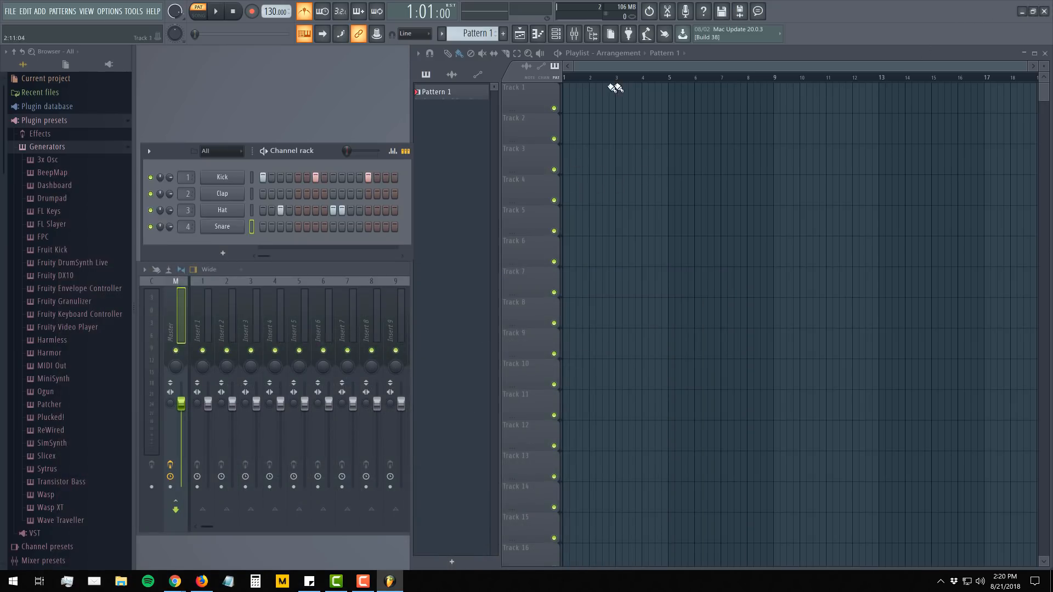
- Try placing Pattern 1 clips at various bars across the first few playlist tracks
click(573, 99)
click(611, 101)
click(696, 108)
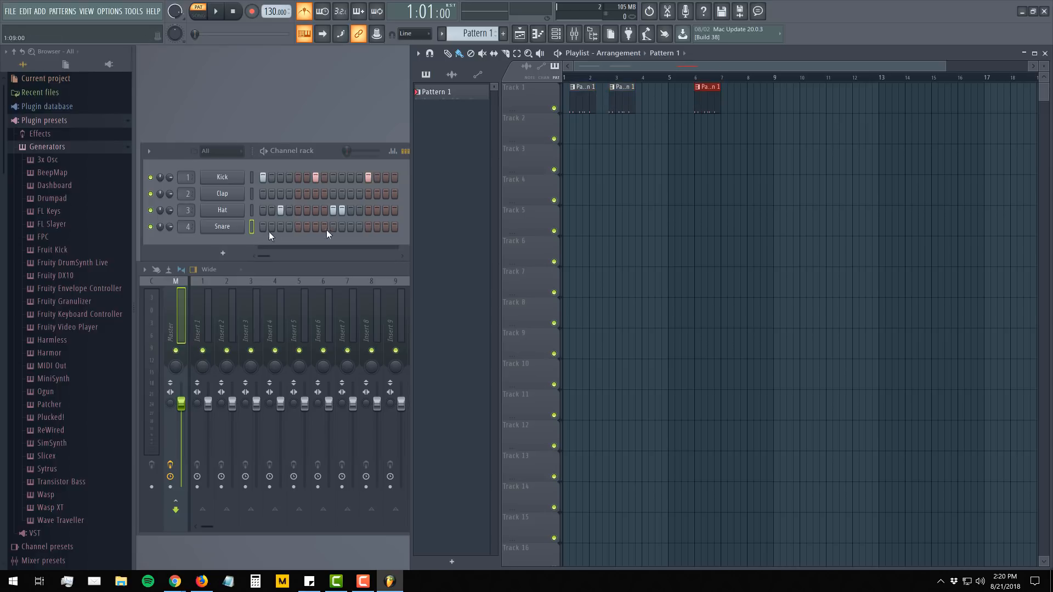
click(653, 137)
click(759, 169)
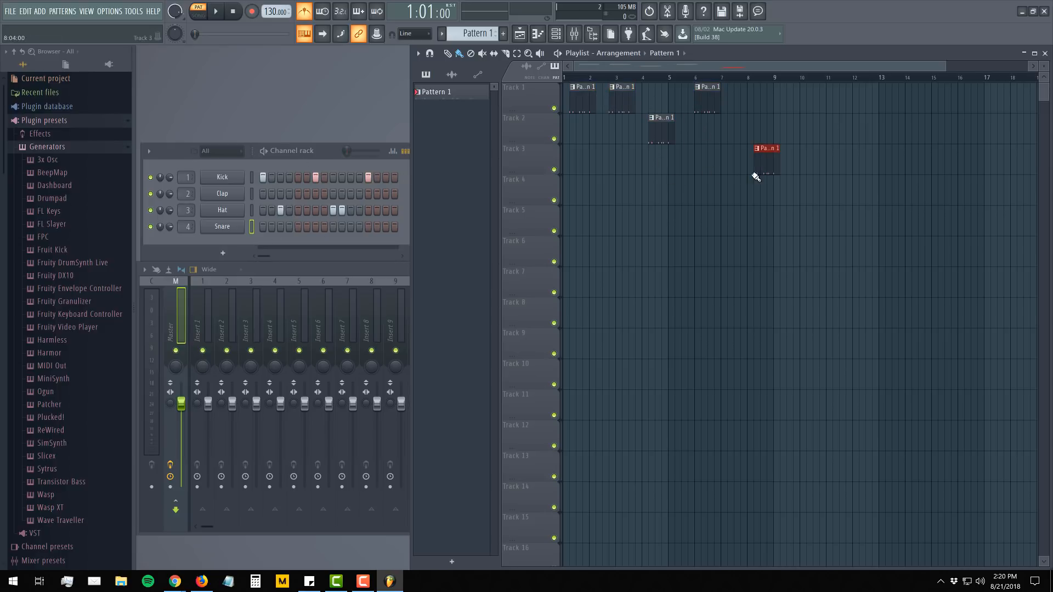
click(624, 201)
click(591, 203)
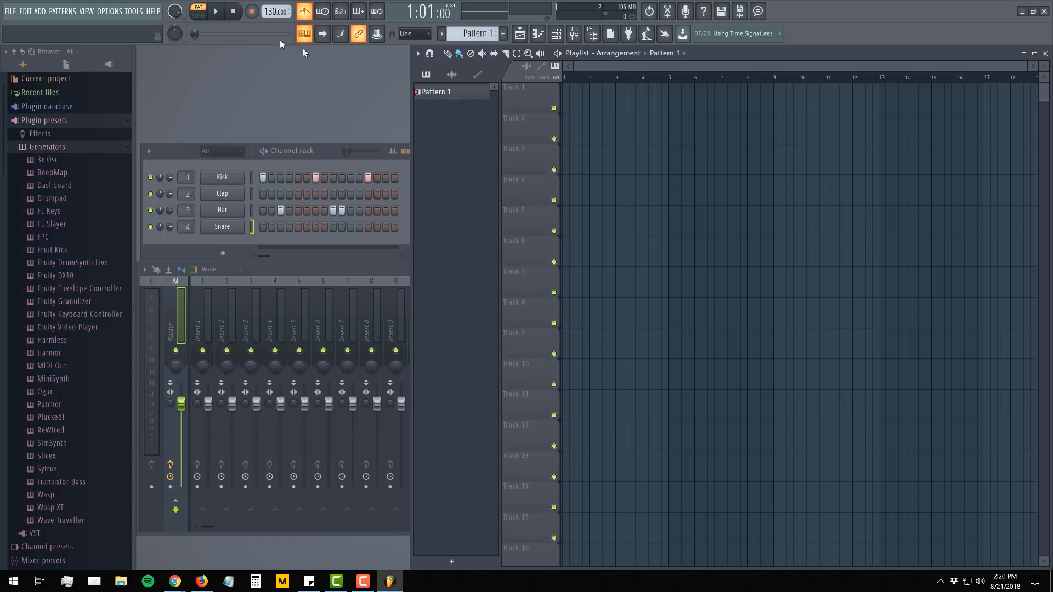
- Play back Pattern 1 in pattern mode, stop it and return focus to the channel rack
click(218, 15)
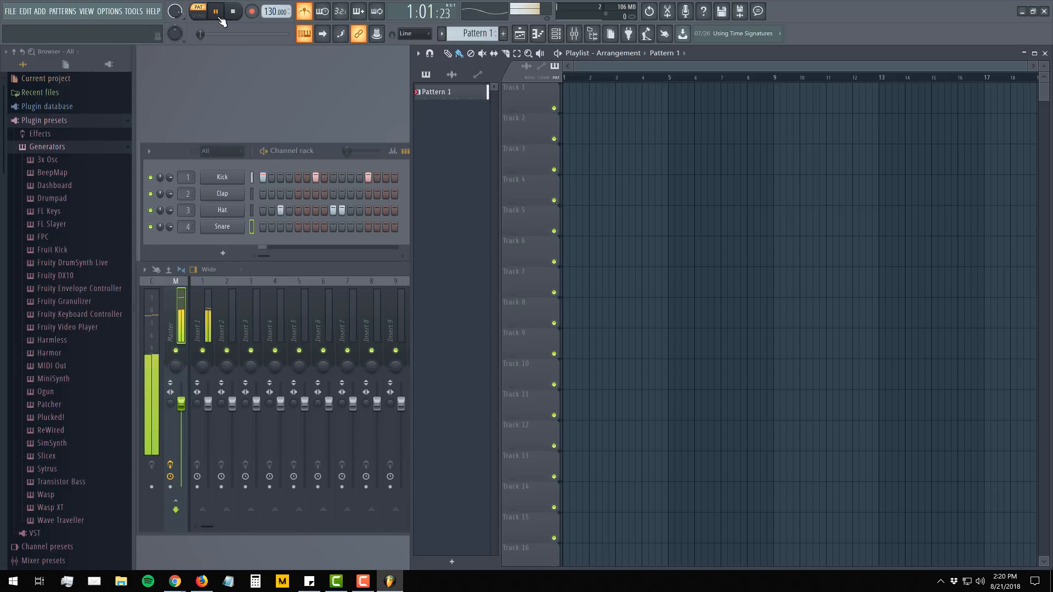
key(space)
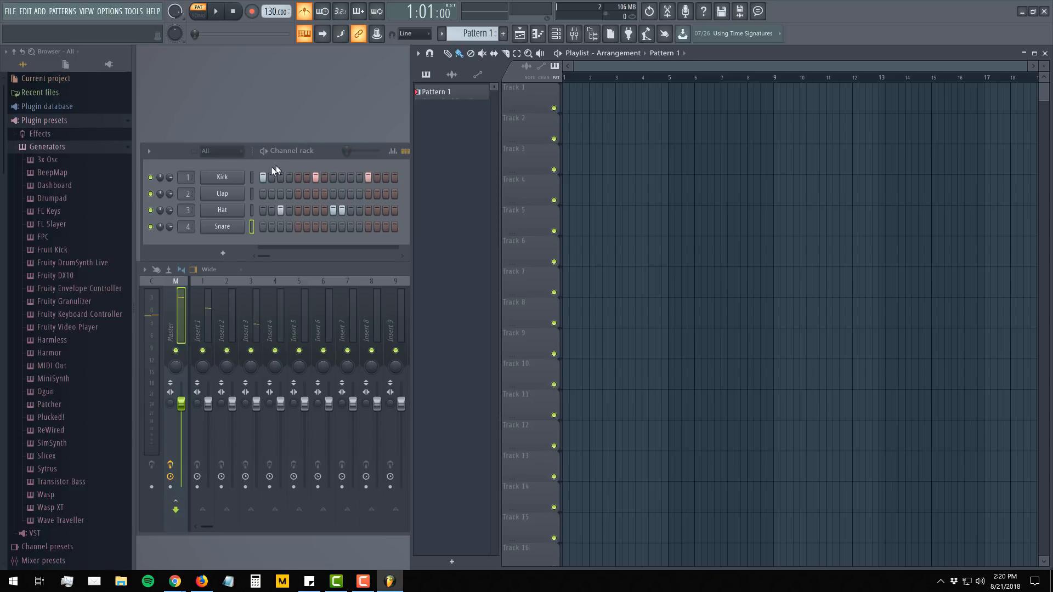
click(313, 150)
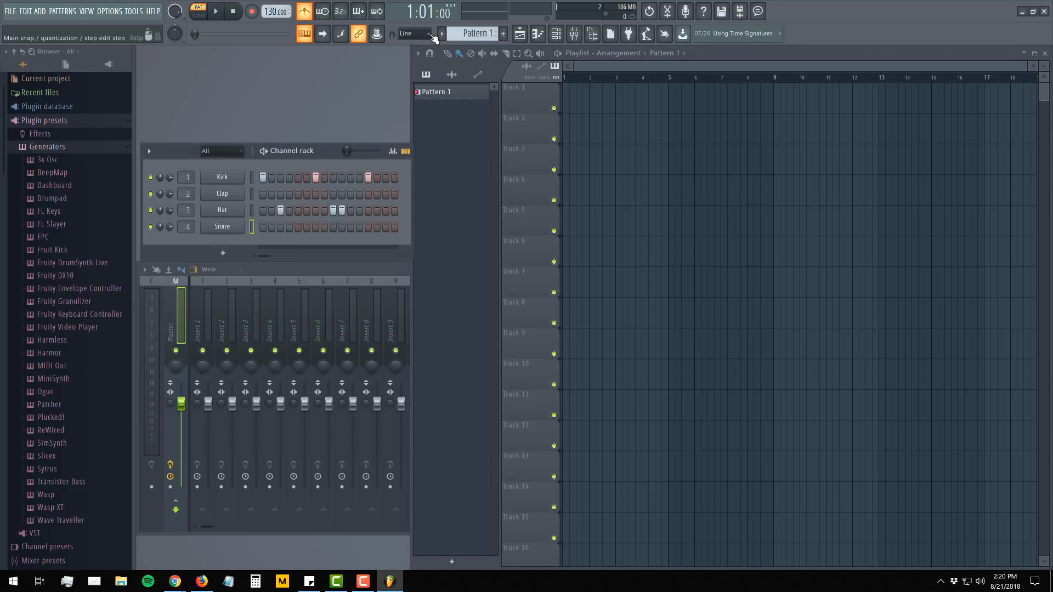
- Switch playback from pattern mode to song mode and start playing the playlist
drag(475, 34, 475, 34)
click(200, 21)
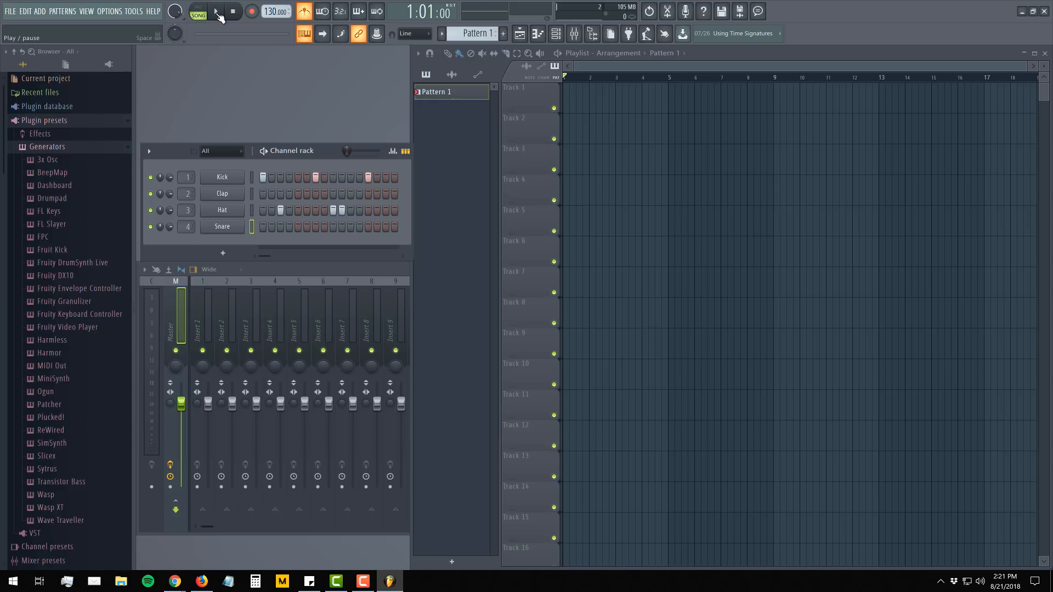
key(space)
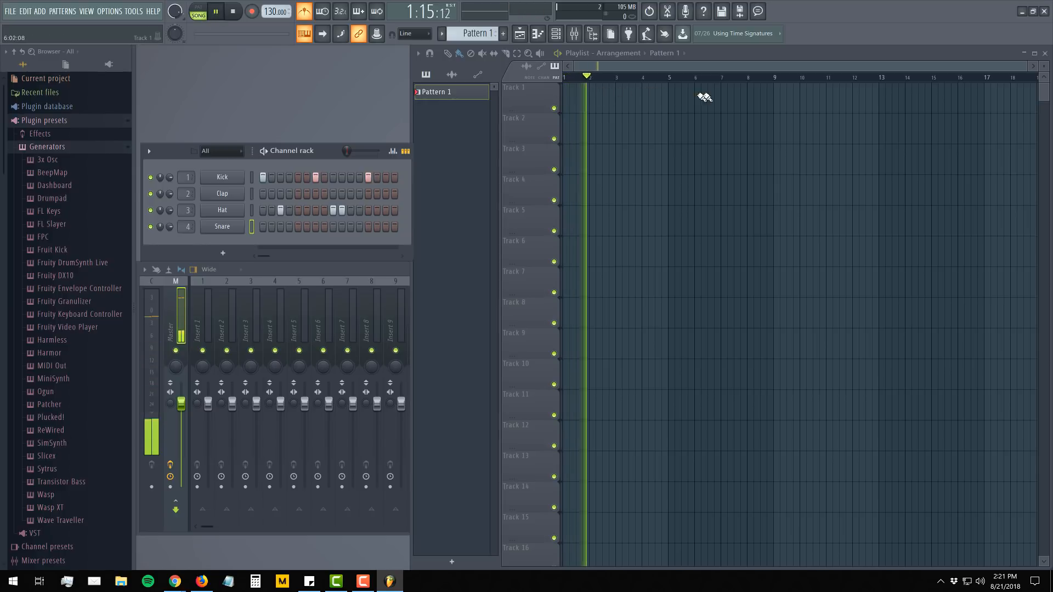
- Switch playback to pattern mode and try adjusting the project tempo, first to 137 BPM
click(199, 15)
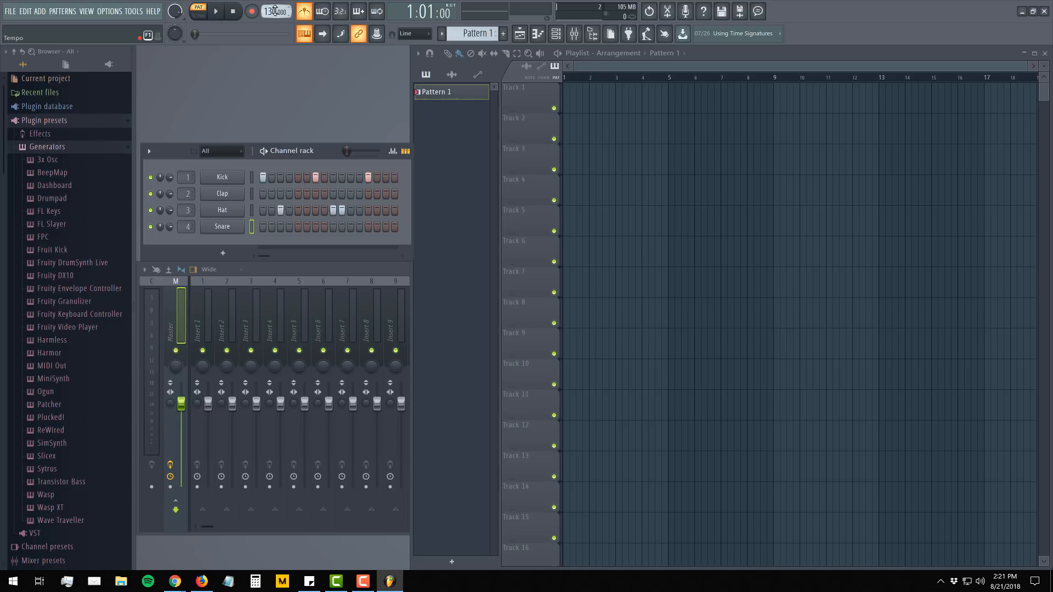
drag(271, 14, 271, 38)
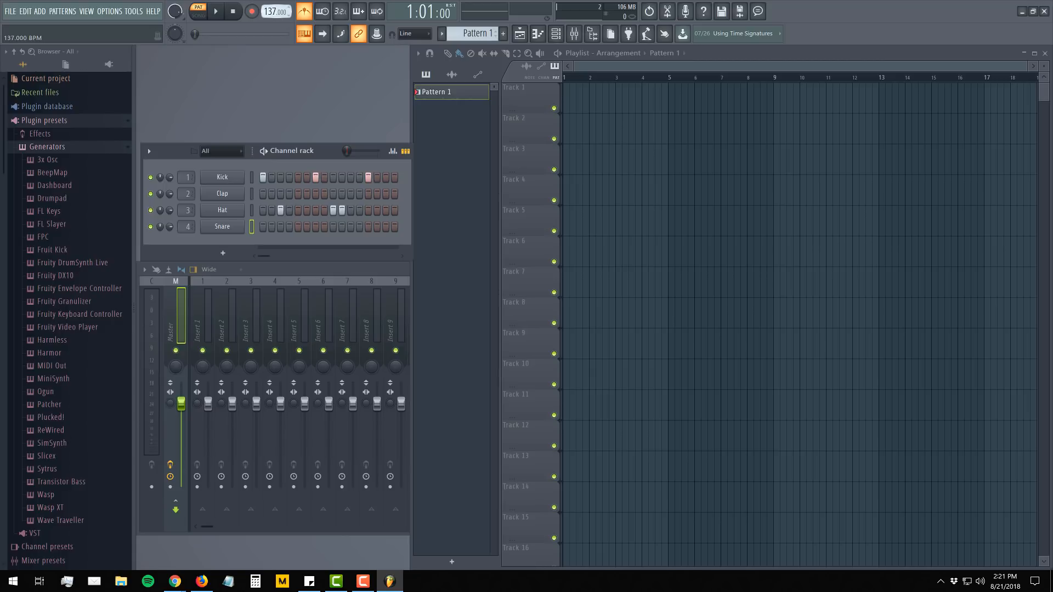
drag(271, 12, 271, 10)
mouse_move(262, 178)
mouse_down()
mouse_move(325, 187)
mouse_move(356, 217)
mouse_up()
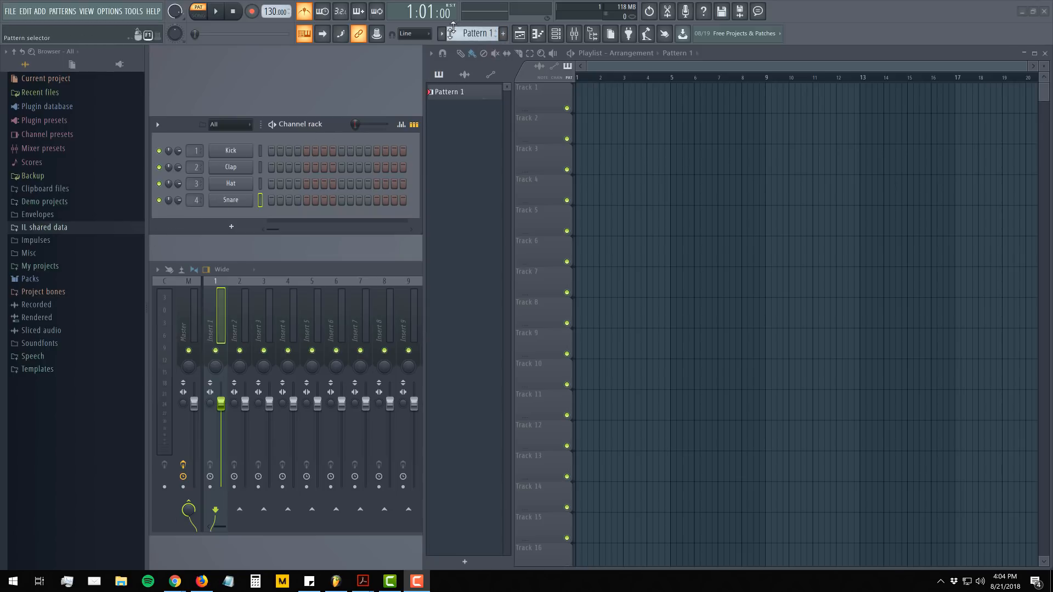
- Cycle through the pattern selector and place Pattern 1 clips on playlist tracks 1, 2, 4, 5 and 6
scroll(471, 33, up, 3)
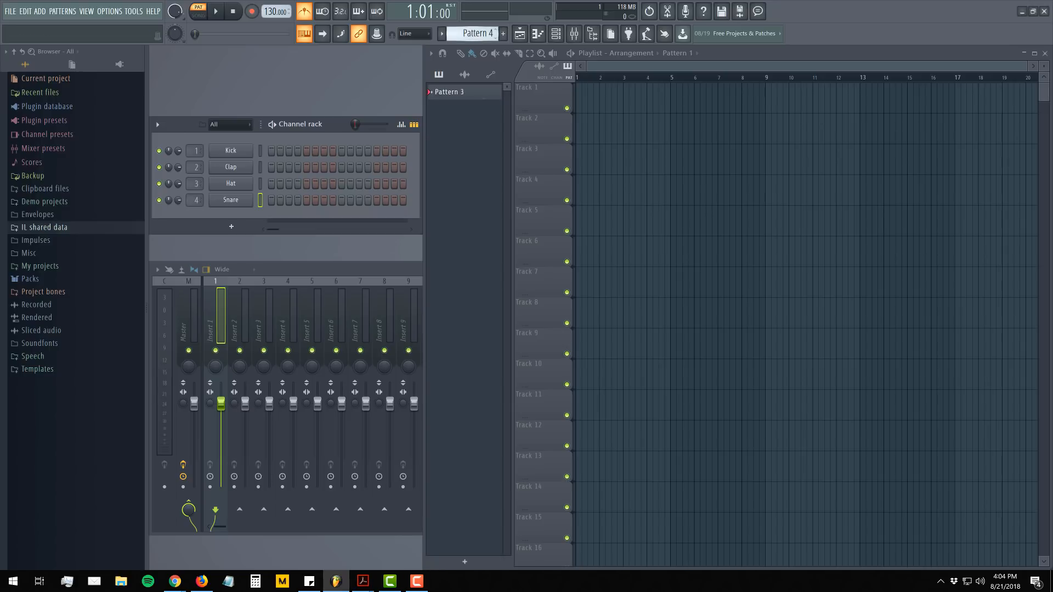
click(588, 99)
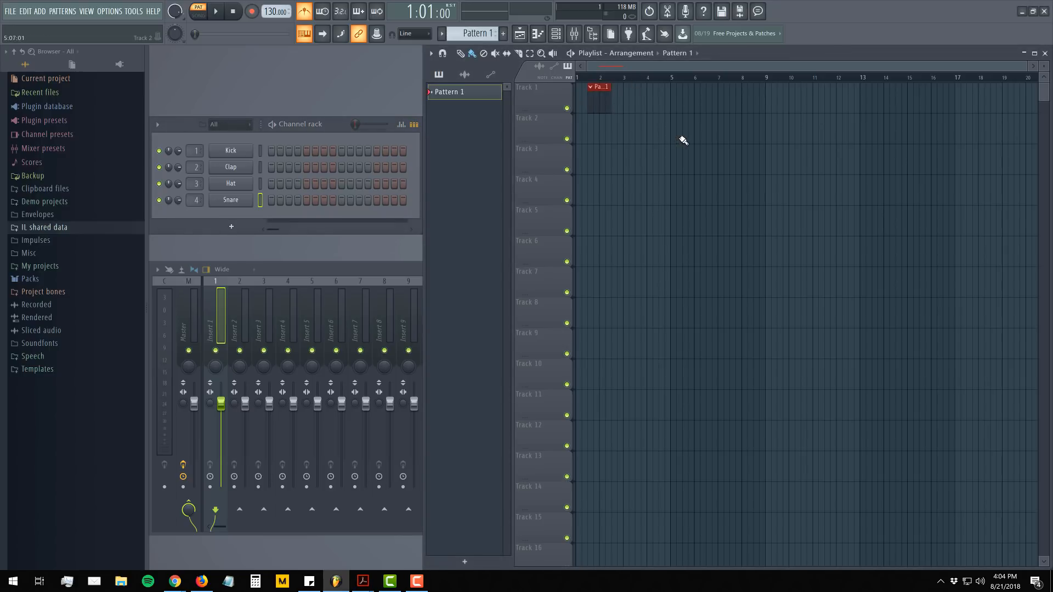
click(683, 136)
click(643, 181)
click(718, 221)
click(707, 252)
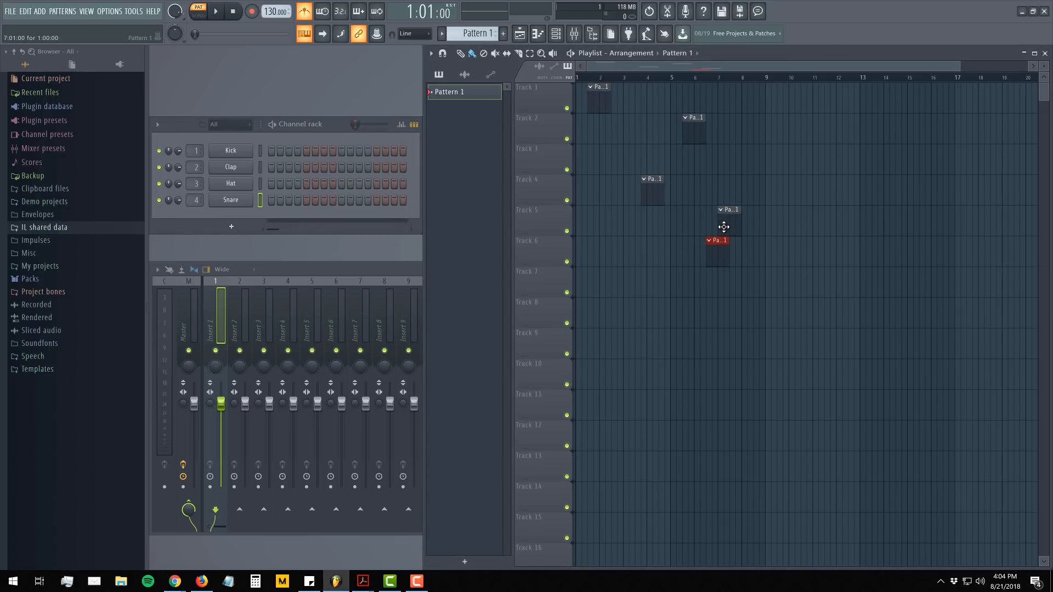
- Delete all the Pattern 1 clips from the playlist
right_click(724, 228)
right_click(715, 244)
right_click(647, 192)
right_click(692, 130)
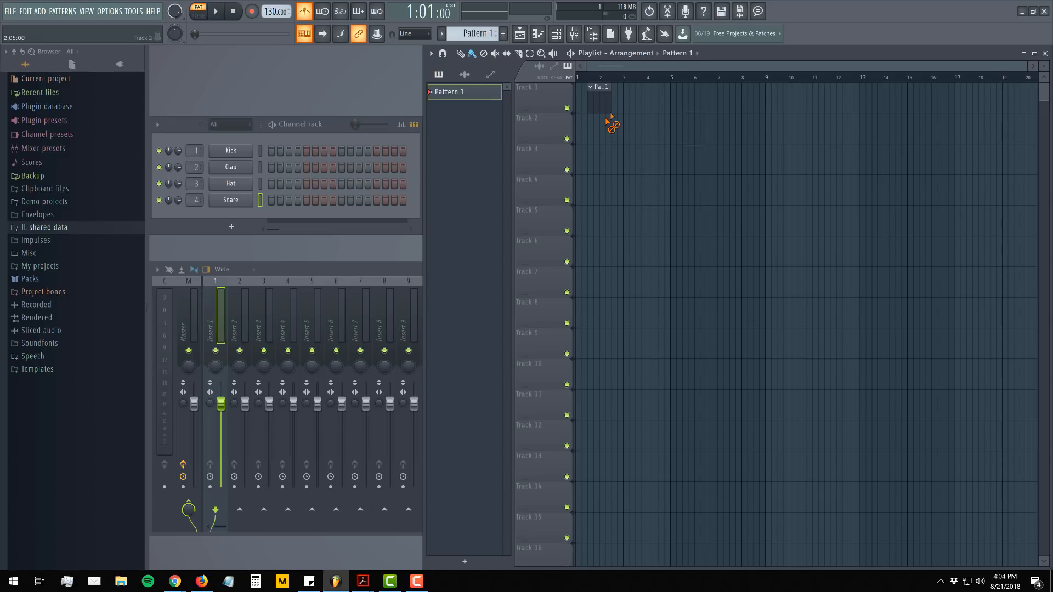
right_click(601, 107)
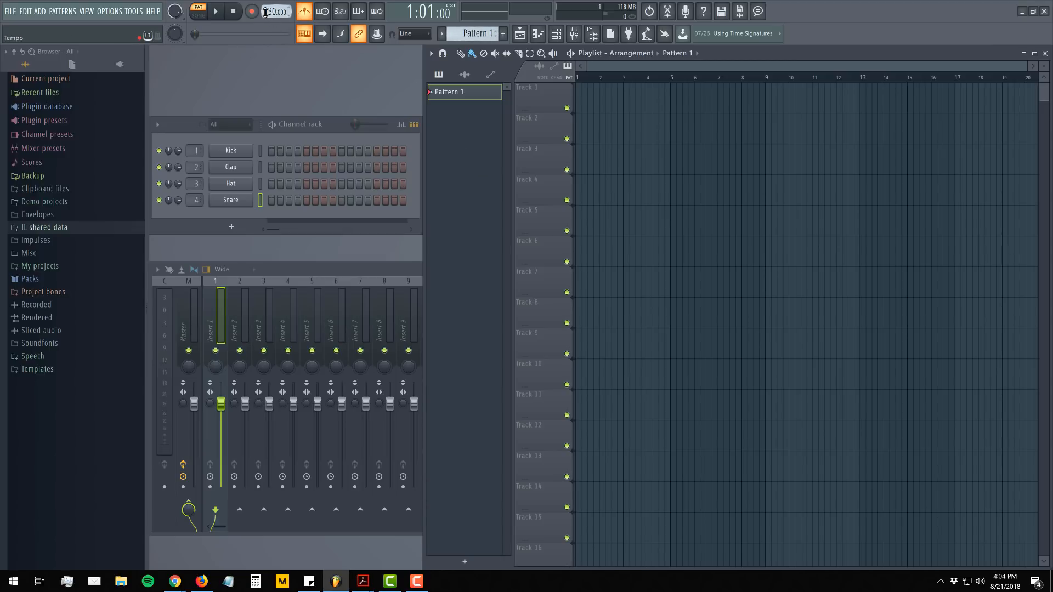
- Set the tempo to 140 BPM and try out the metronome by toggling it and briefly playing the empty pattern
drag(265, 12, 265, 3)
click(304, 14)
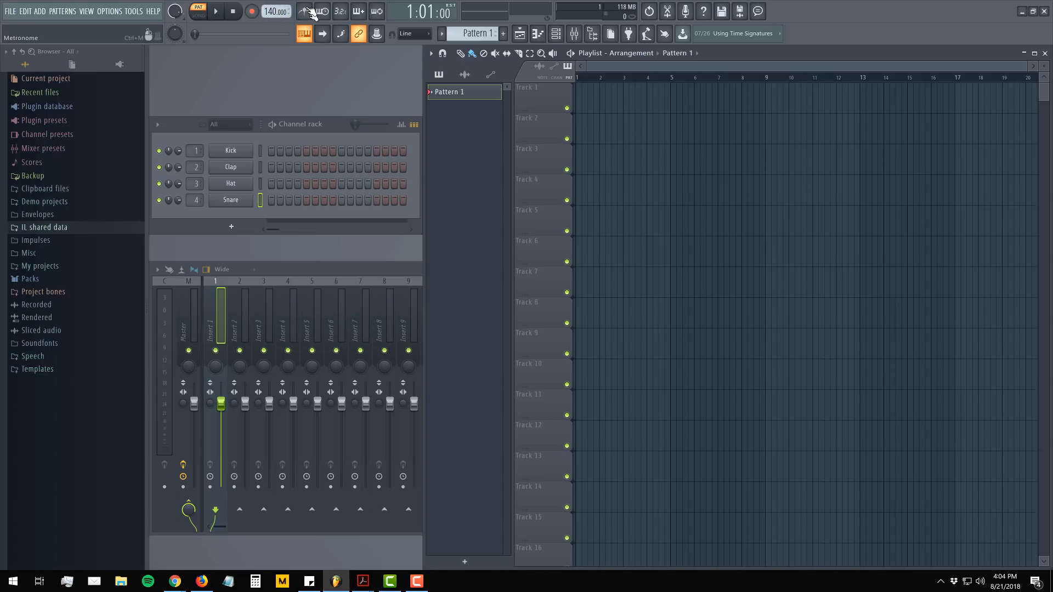
click(309, 18)
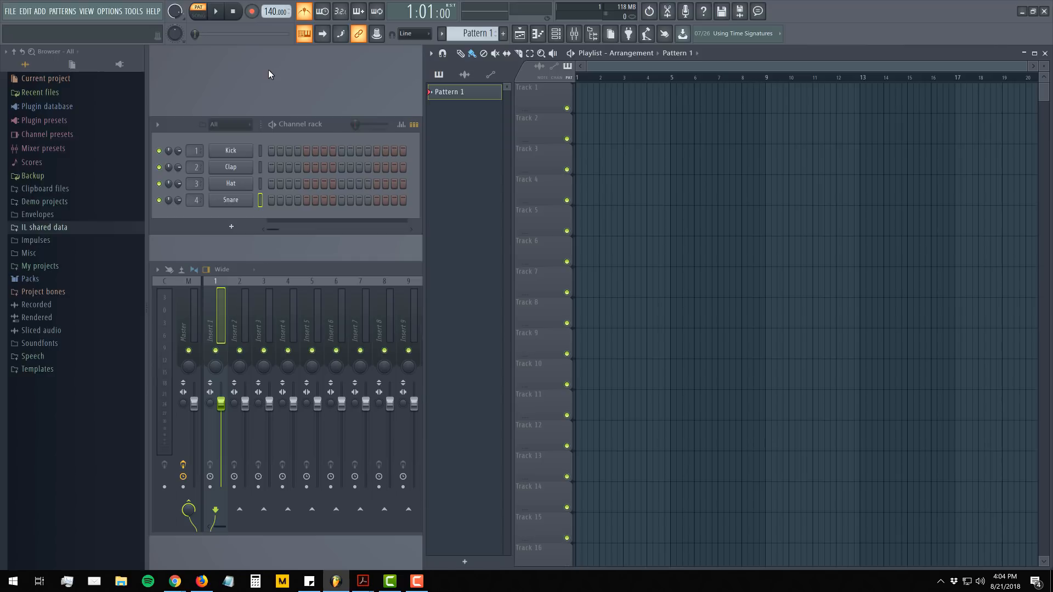
click(217, 17)
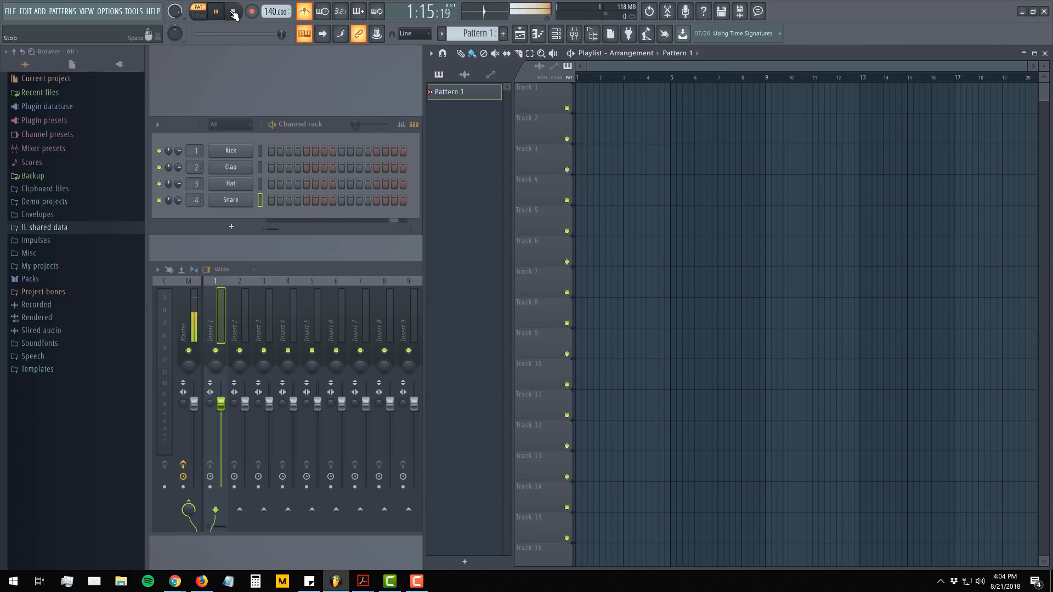
click(234, 14)
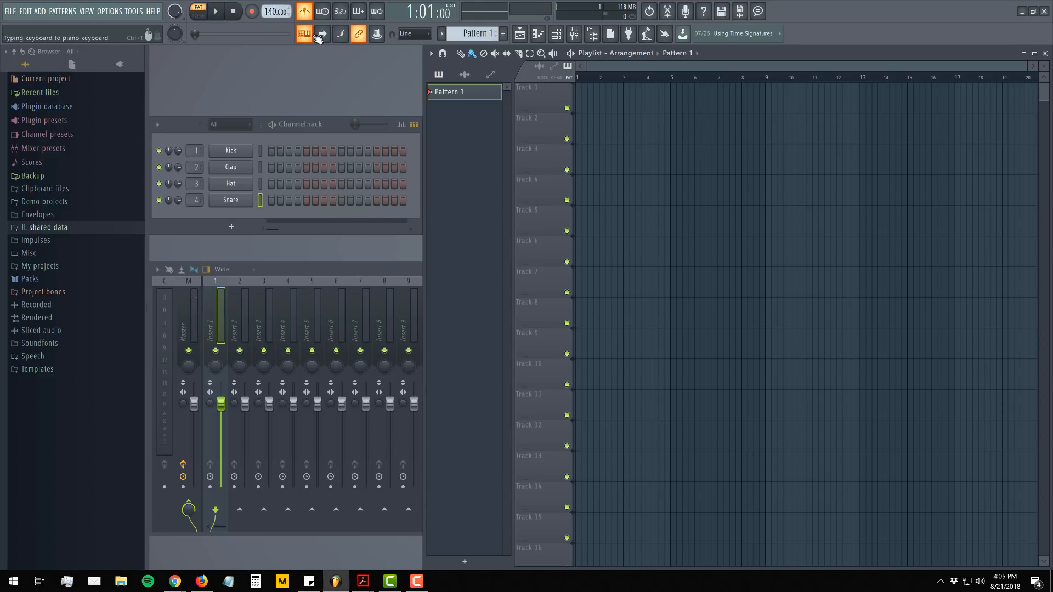
- Find Harmless among the Synth classic generators in the plugin database and add it to the channel rack
click(75, 109)
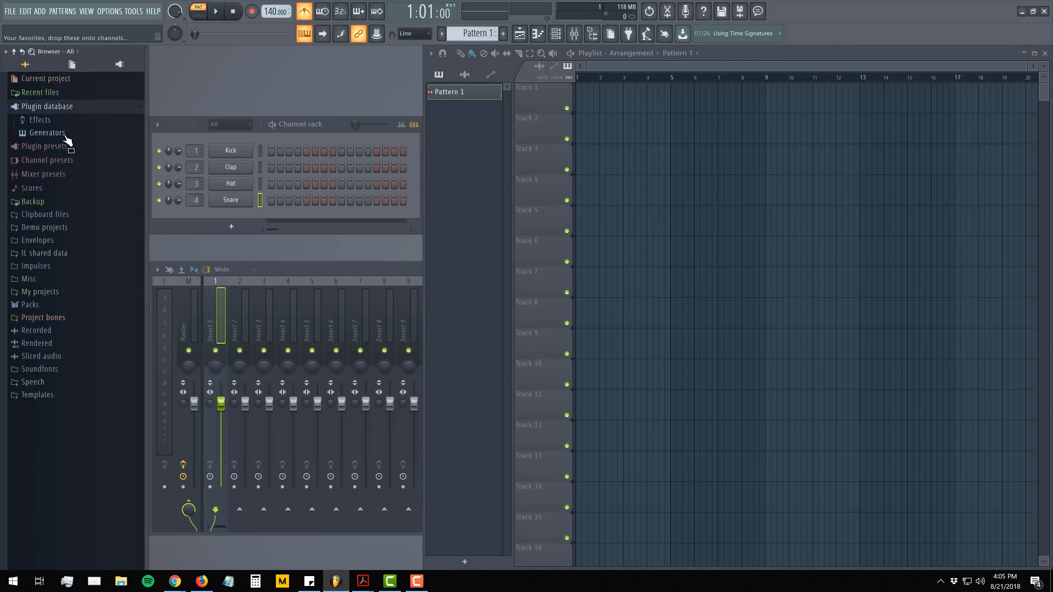
click(65, 133)
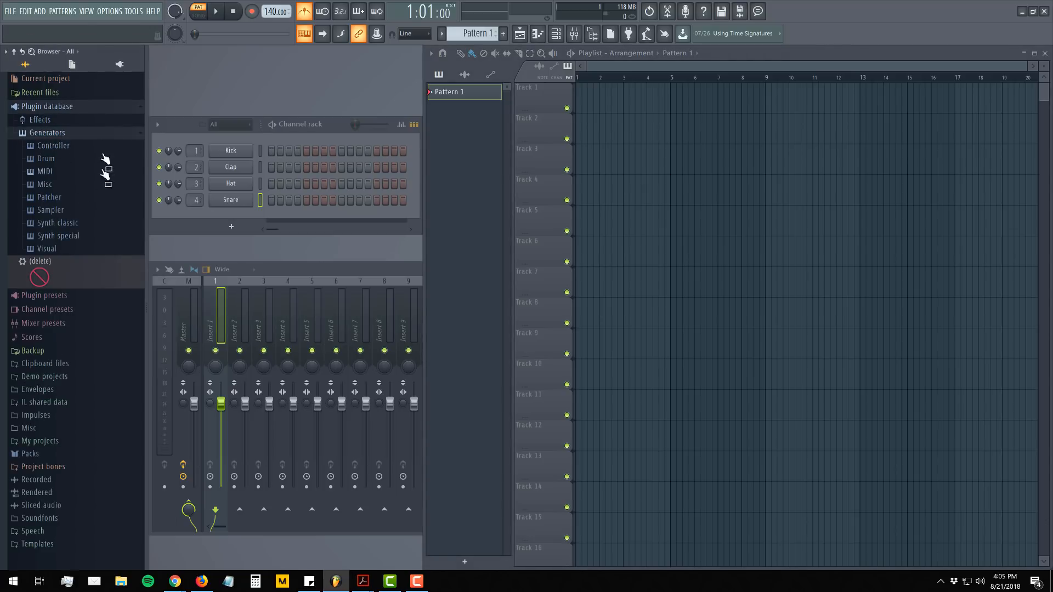
click(65, 224)
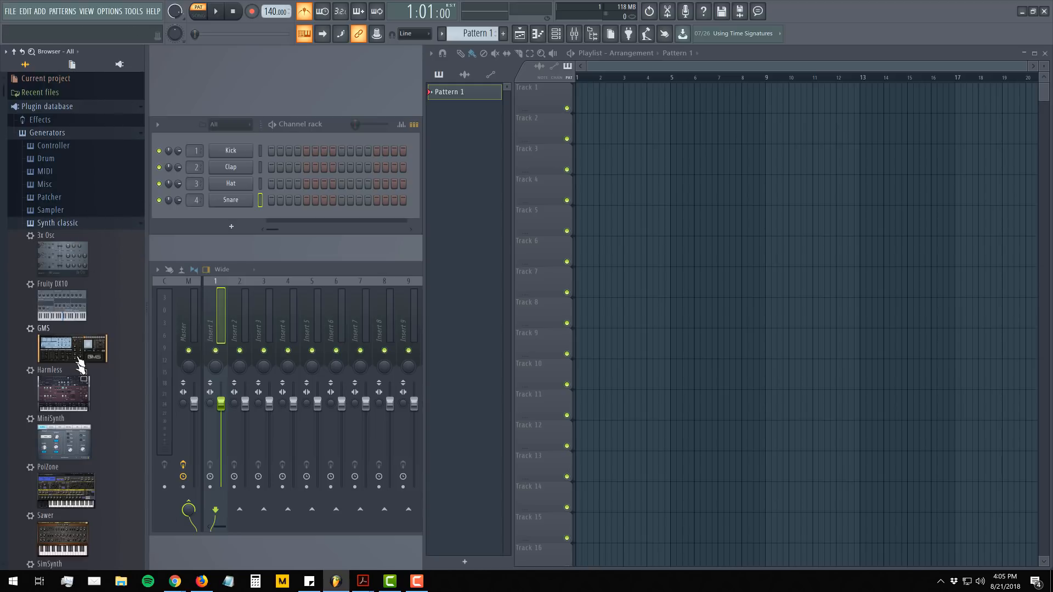
click(50, 392)
drag(51, 395, 225, 212)
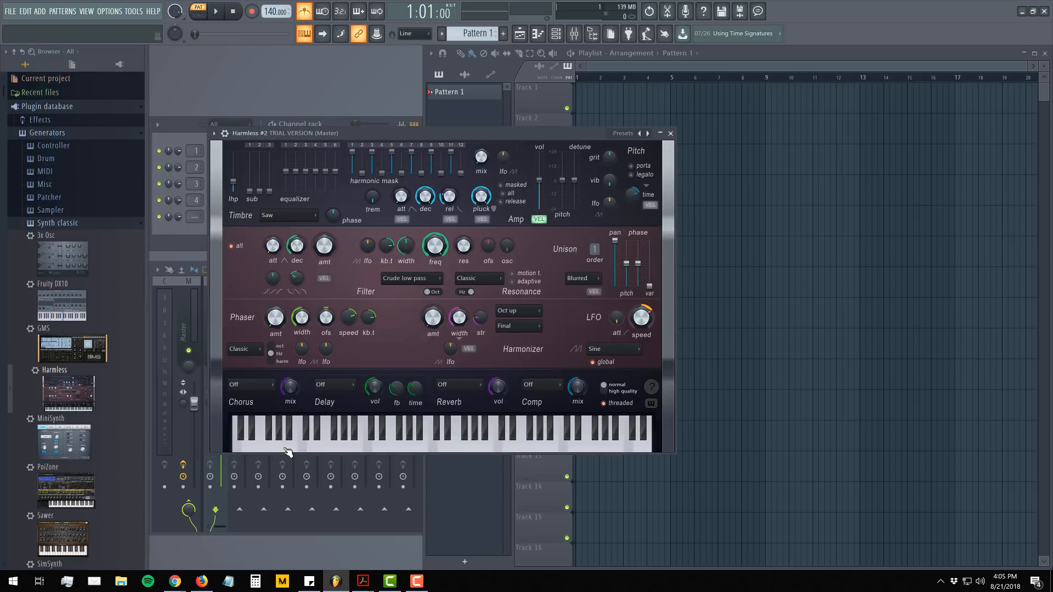
- Audition several notes across the Harmless synth's on-screen keyboard
click(345, 438)
click(436, 439)
click(507, 441)
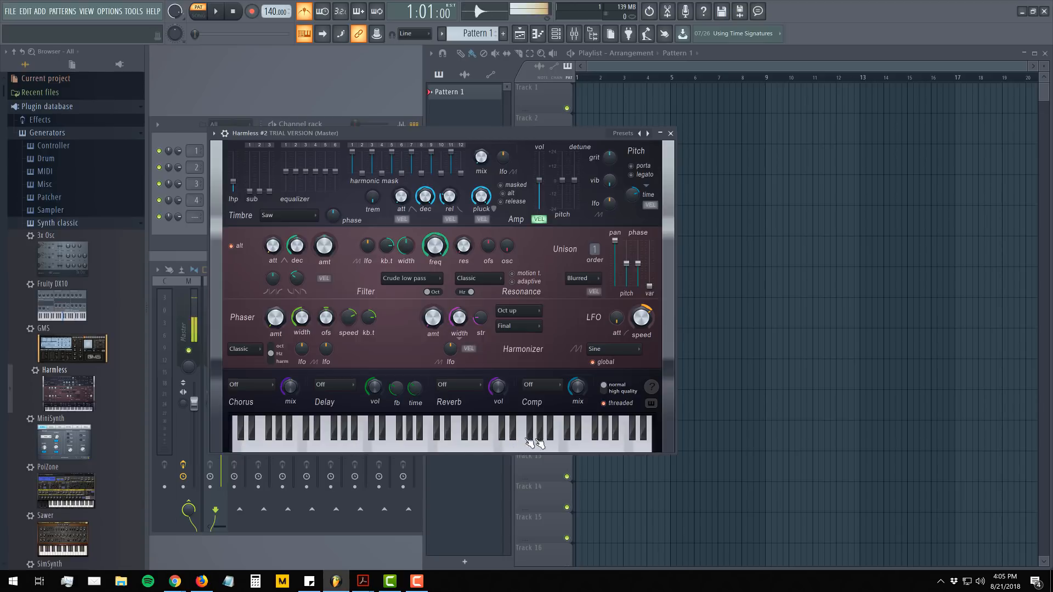
click(562, 441)
click(596, 438)
click(452, 441)
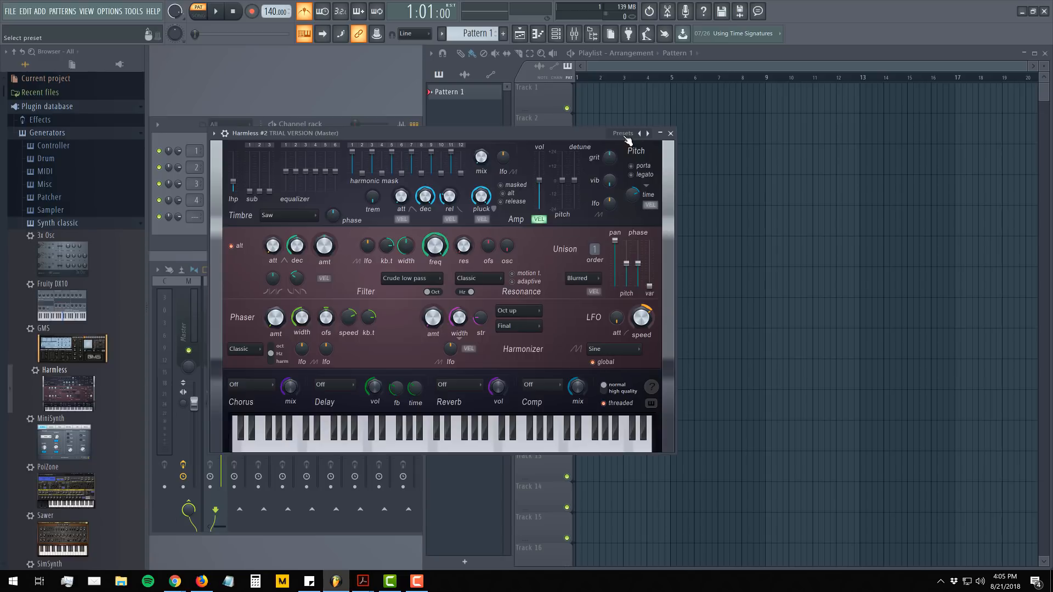
- Load the Mortal Kombat 1 FG preset in Harmless and audition a couple of notes
click(624, 135)
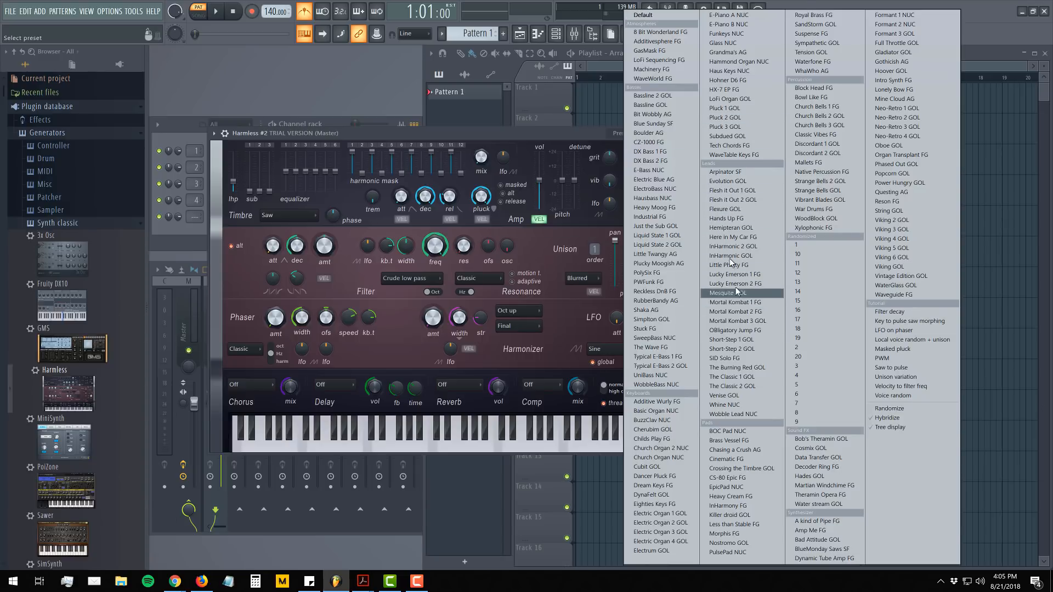
click(744, 303)
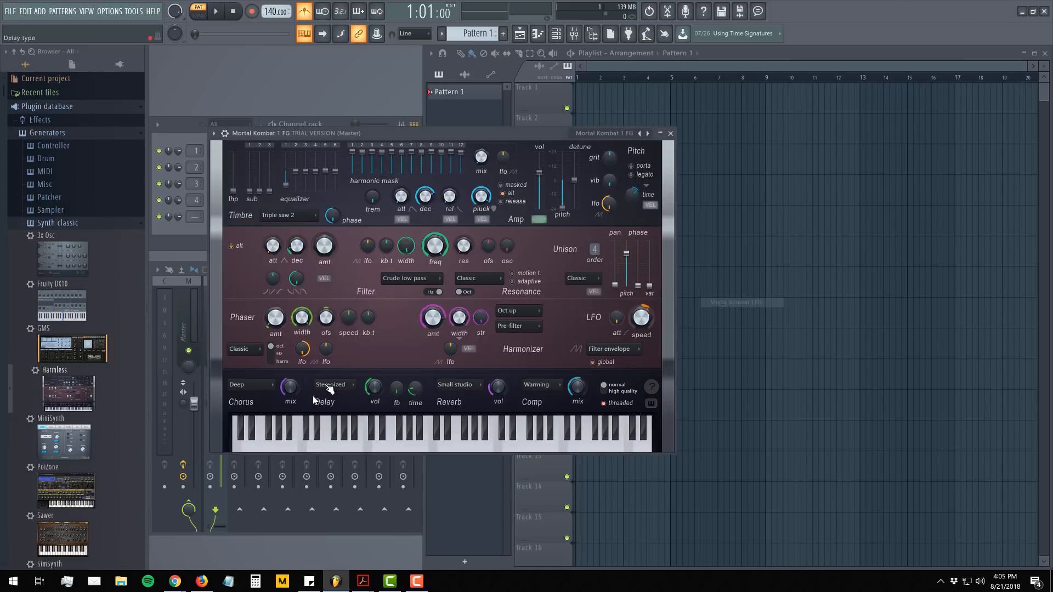
click(529, 441)
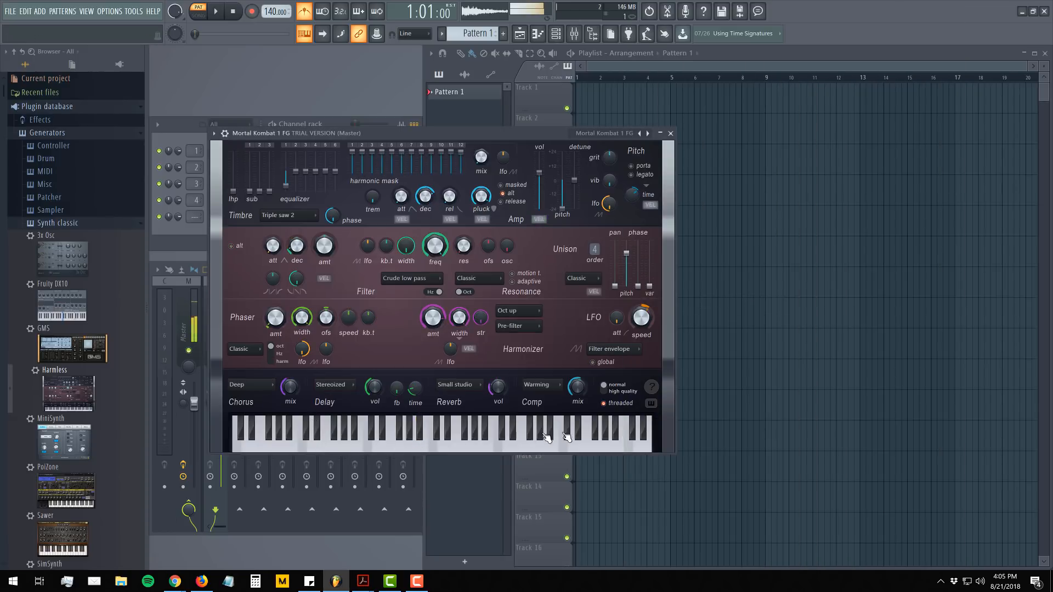
click(582, 431)
- Load the Hands Up FG preset in Harmless, audition a few notes and close the synth window
click(603, 134)
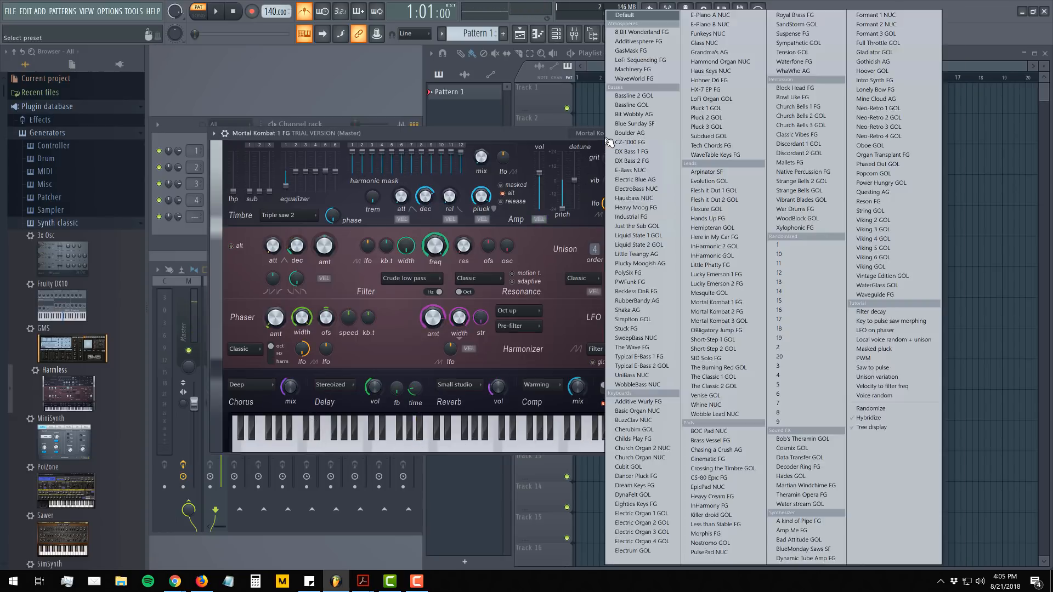
click(728, 220)
click(454, 436)
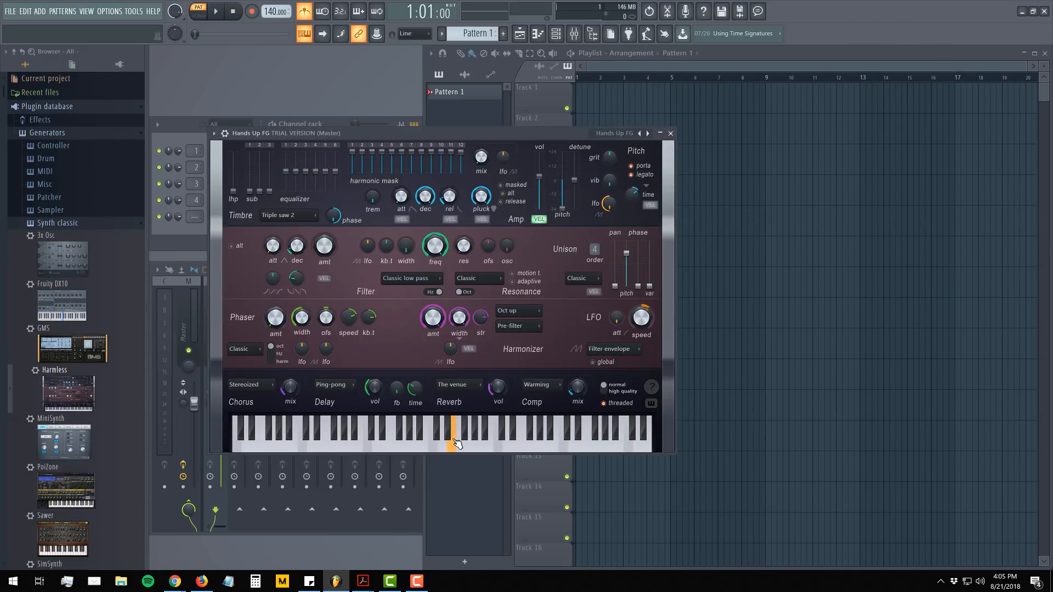
click(524, 439)
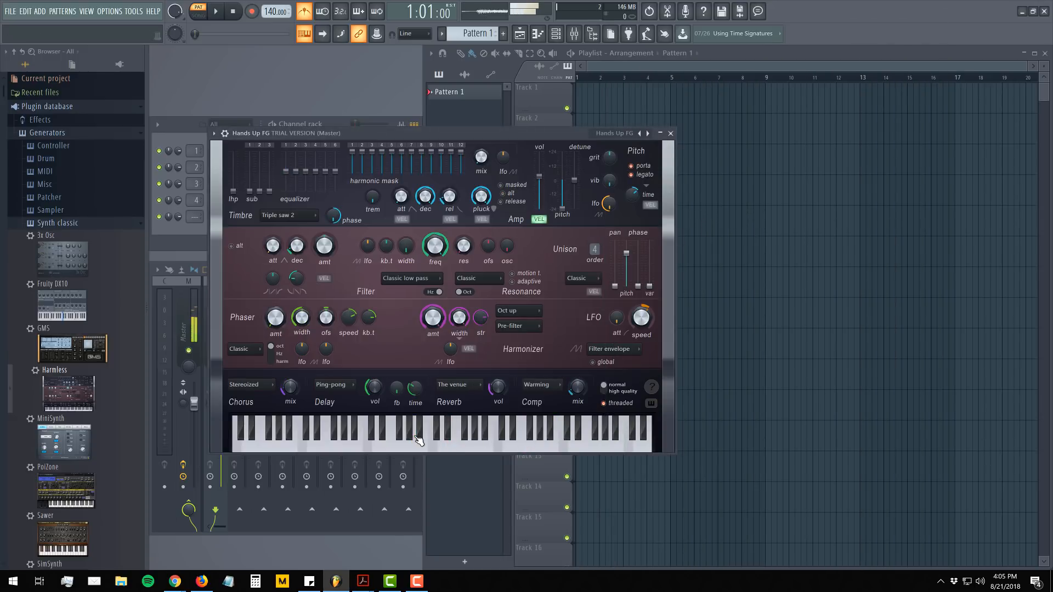
click(499, 442)
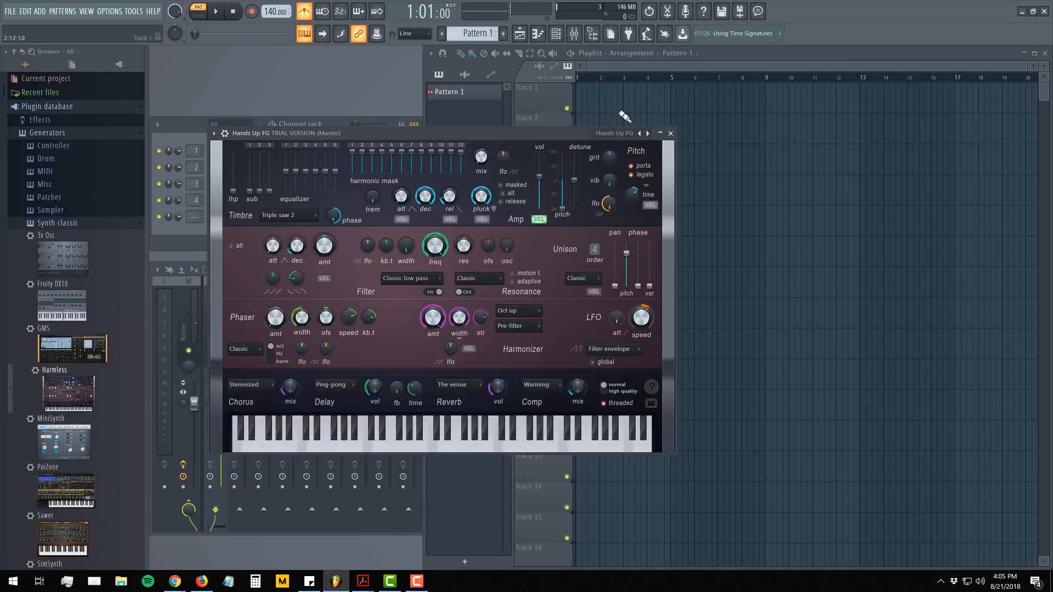
click(671, 134)
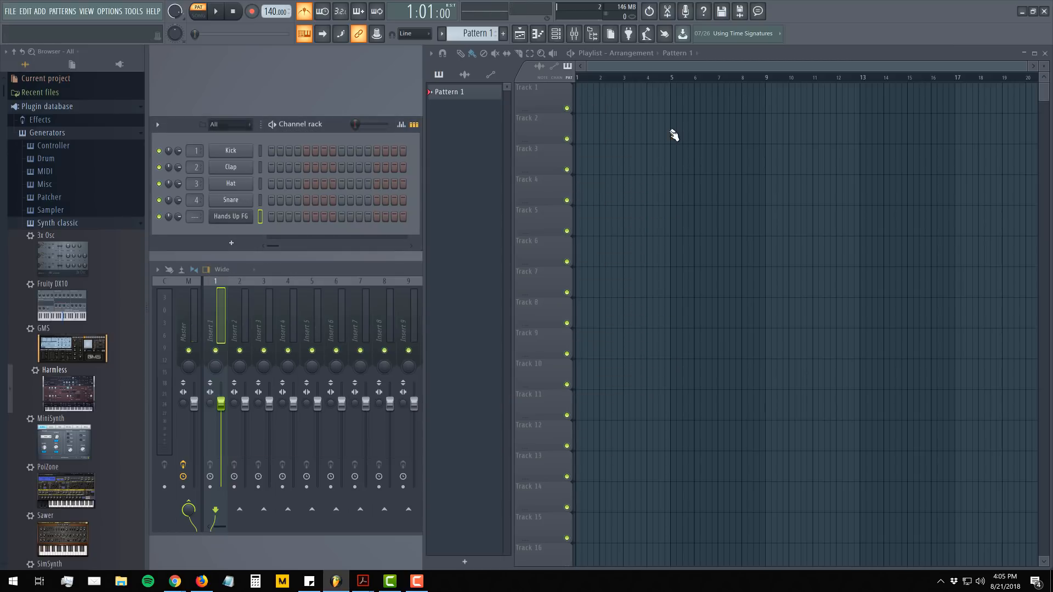
- Open the piano roll for the Hands Up FG channel and sound the notes around C6 on its keyboard
right_click(221, 218)
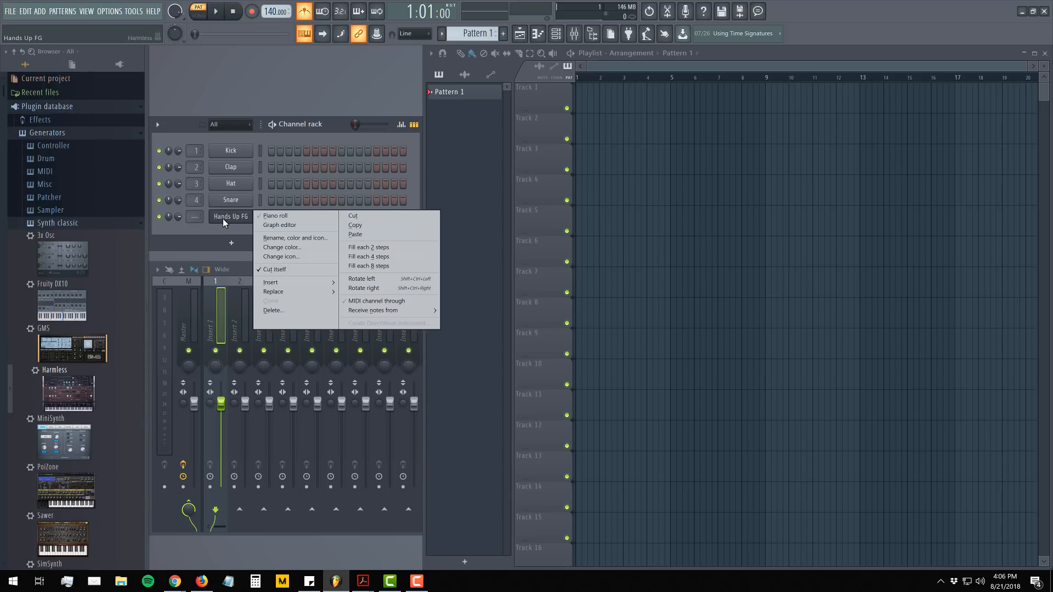
click(270, 217)
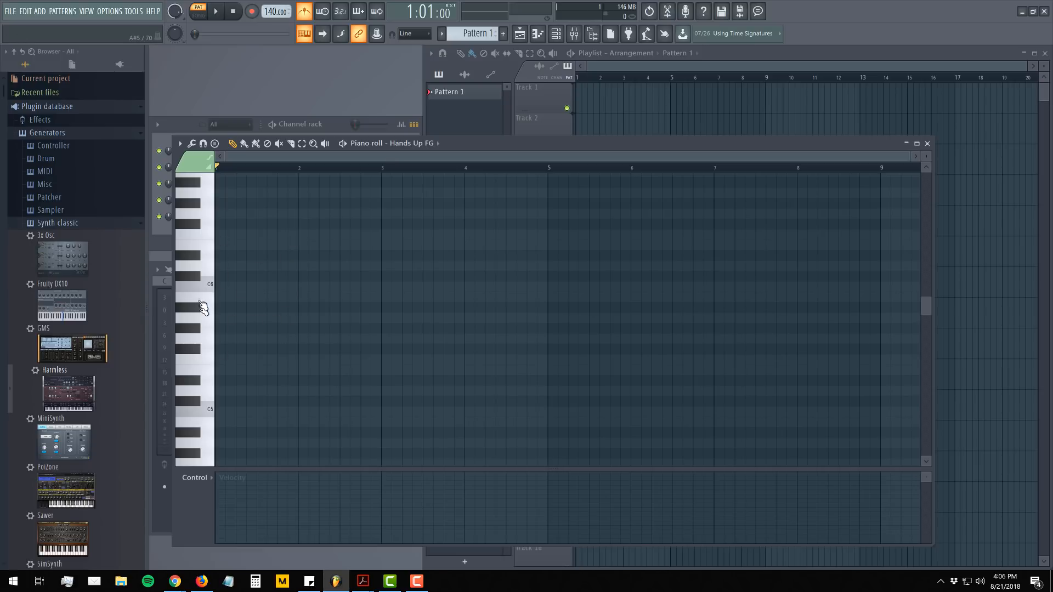
drag(202, 279, 206, 334)
- Minimize FL Studio and Firefox and switch to the 02 - Beat Building Blocks scale and chord PDF in Adobe Acrobat Reader
click(1021, 11)
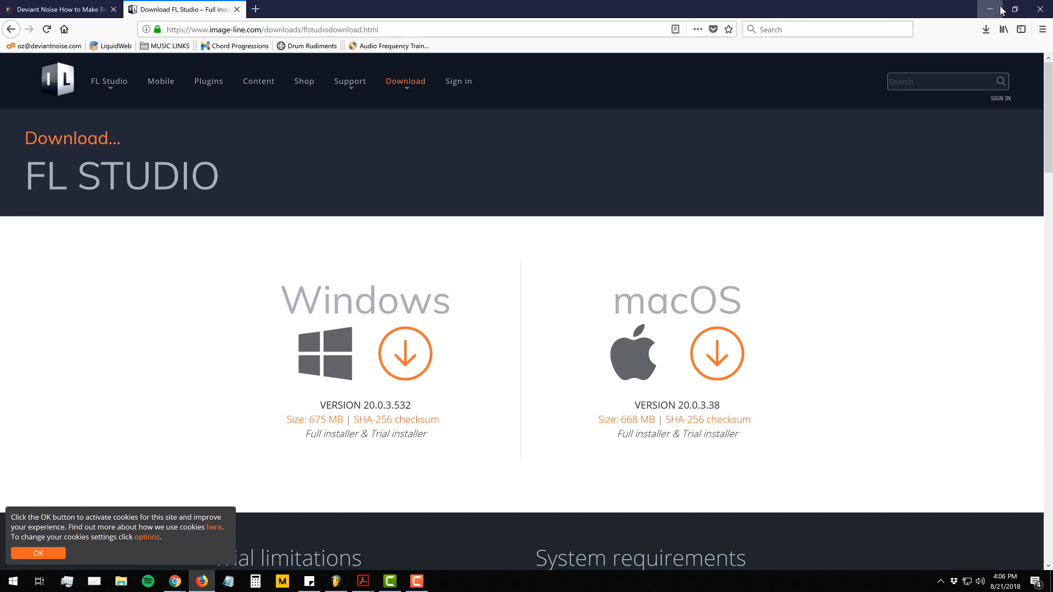
click(1002, 9)
click(481, 296)
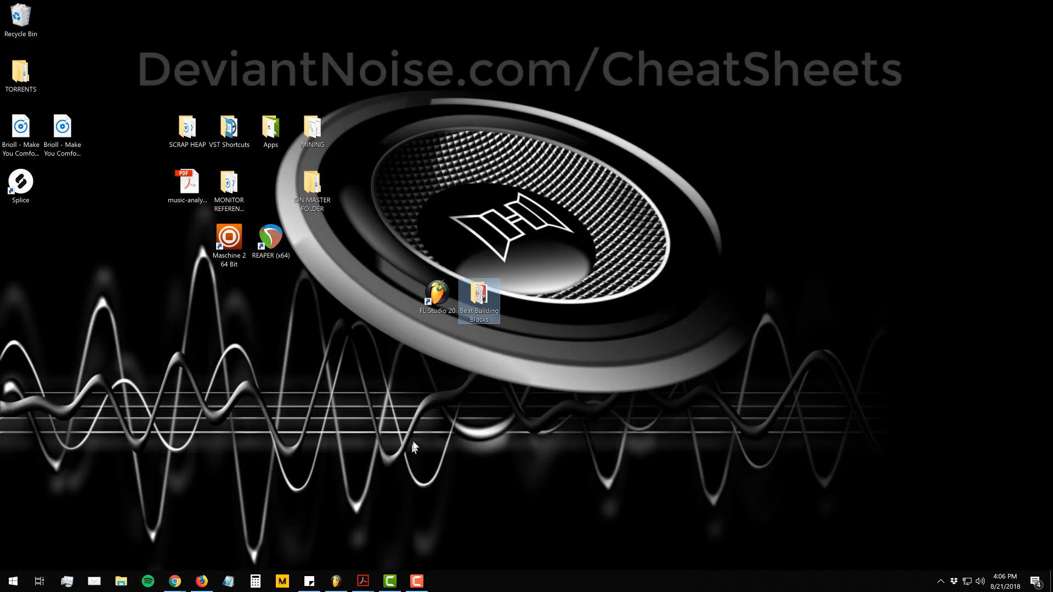
mouse_move(369, 588)
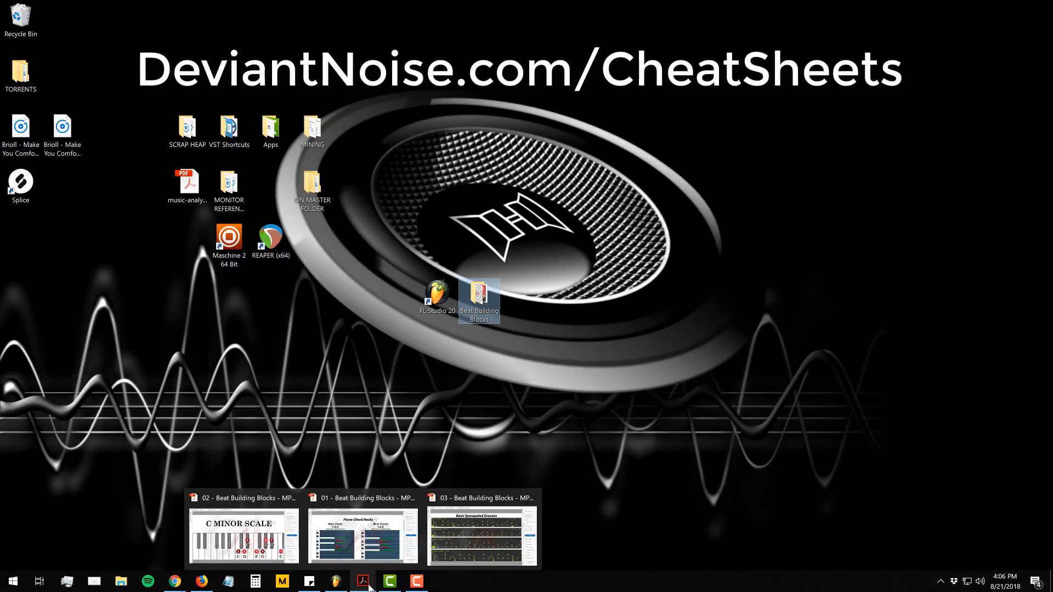
click(244, 529)
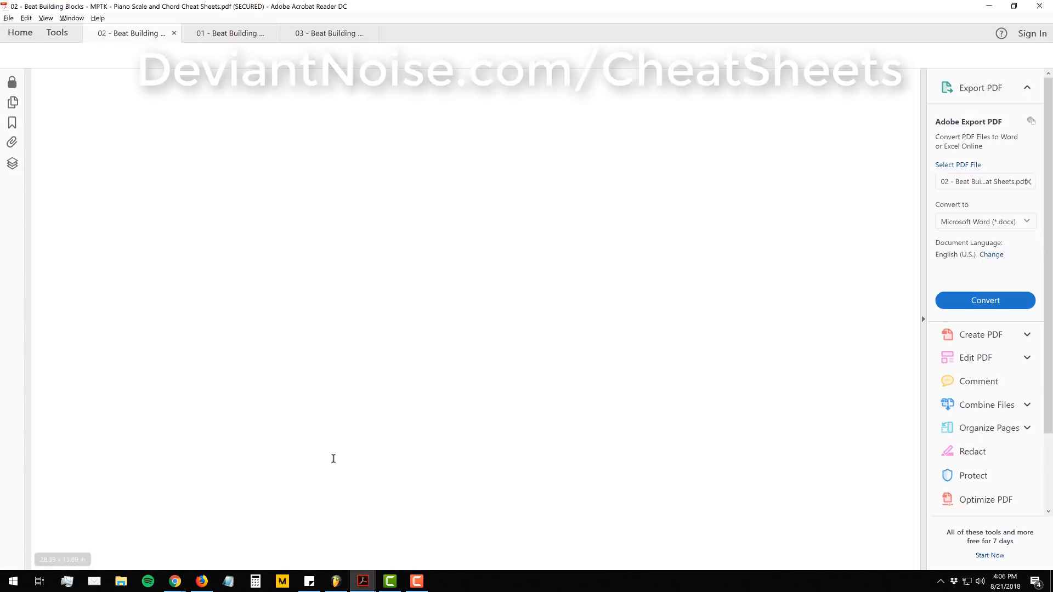
- Browse the major scale pages of the piano scale and chord cheat sheets
scroll(532, 345, up, 3)
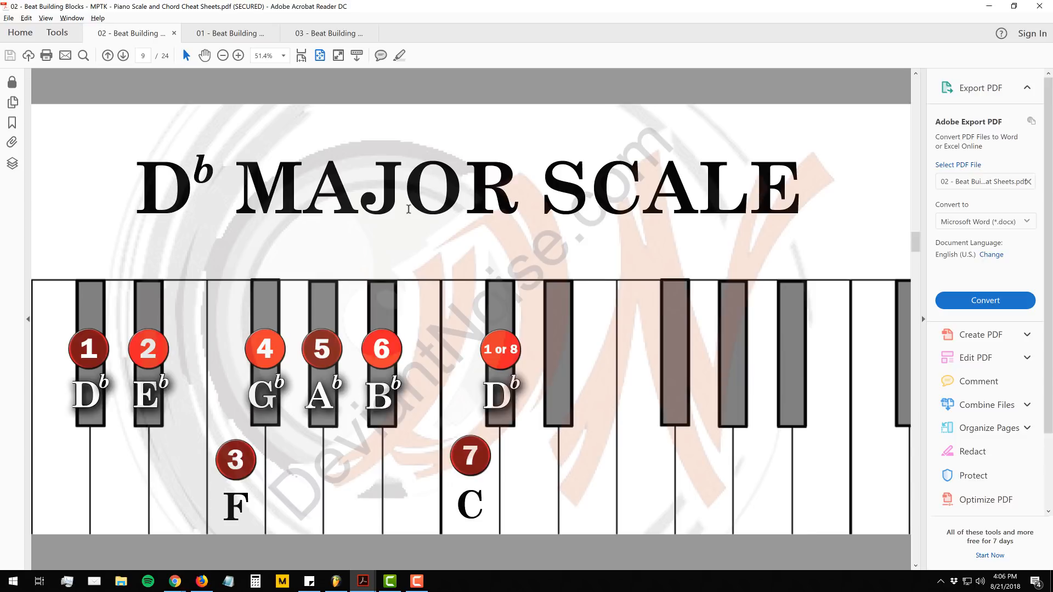
scroll(387, 206, down, 3)
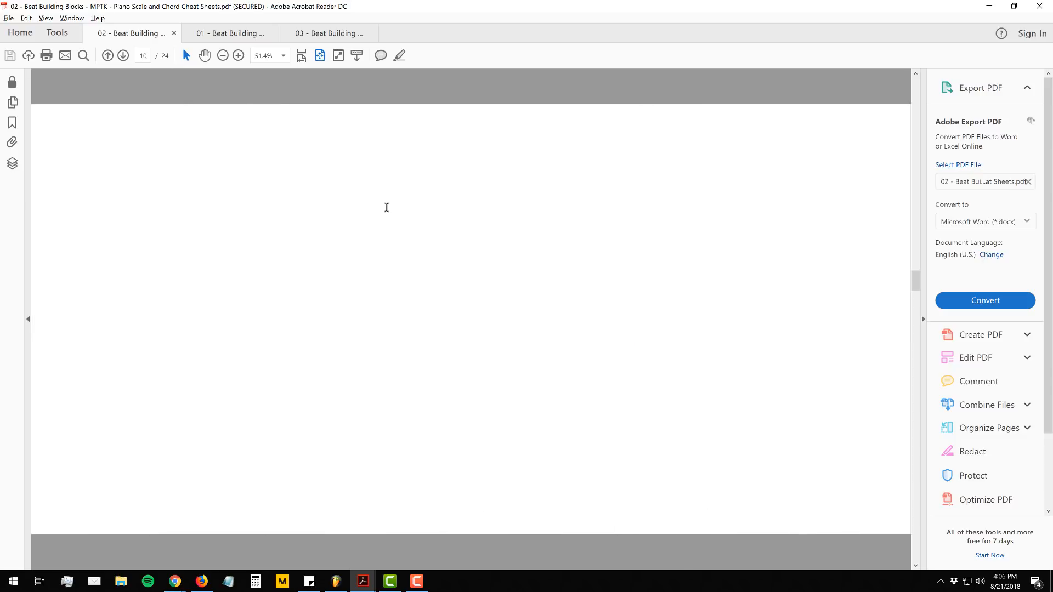
scroll(386, 211, up, 1)
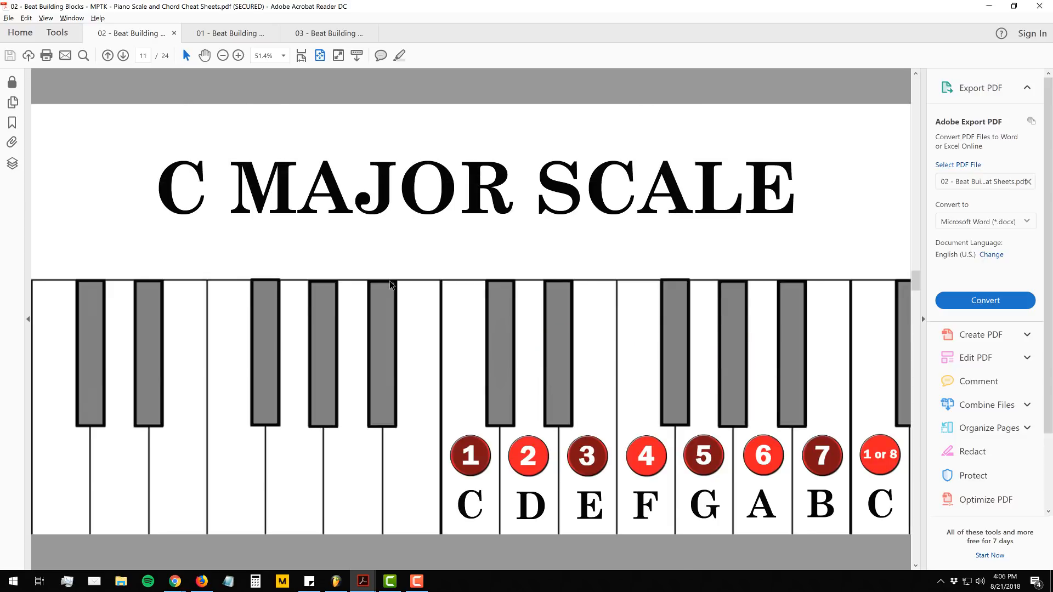
- Play back the Hands Up FG melody and compare it with the C minor scale page of the cheat sheet
scroll(444, 187, down, 1)
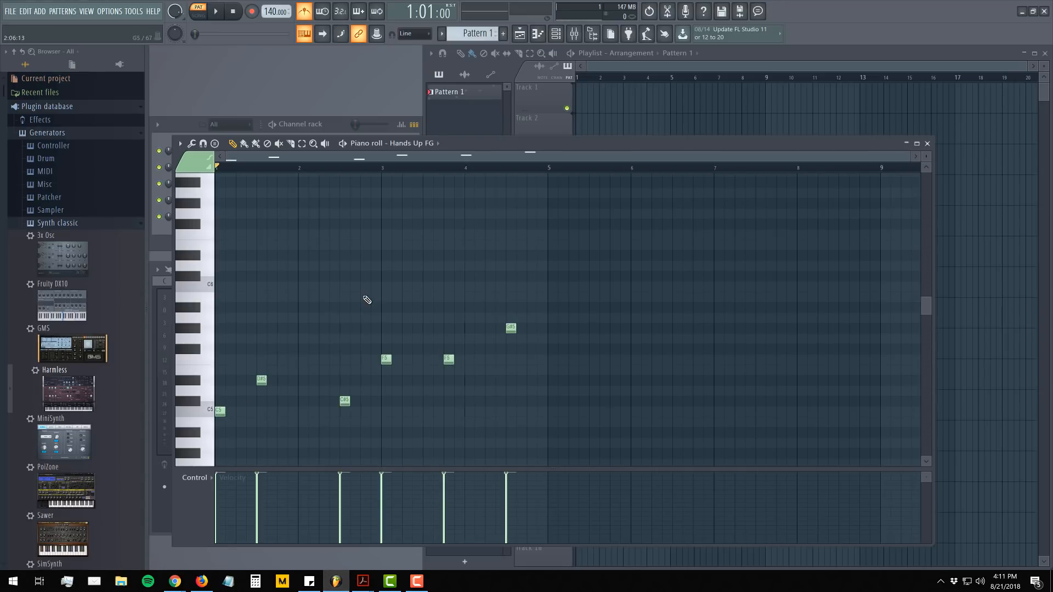
key(space)
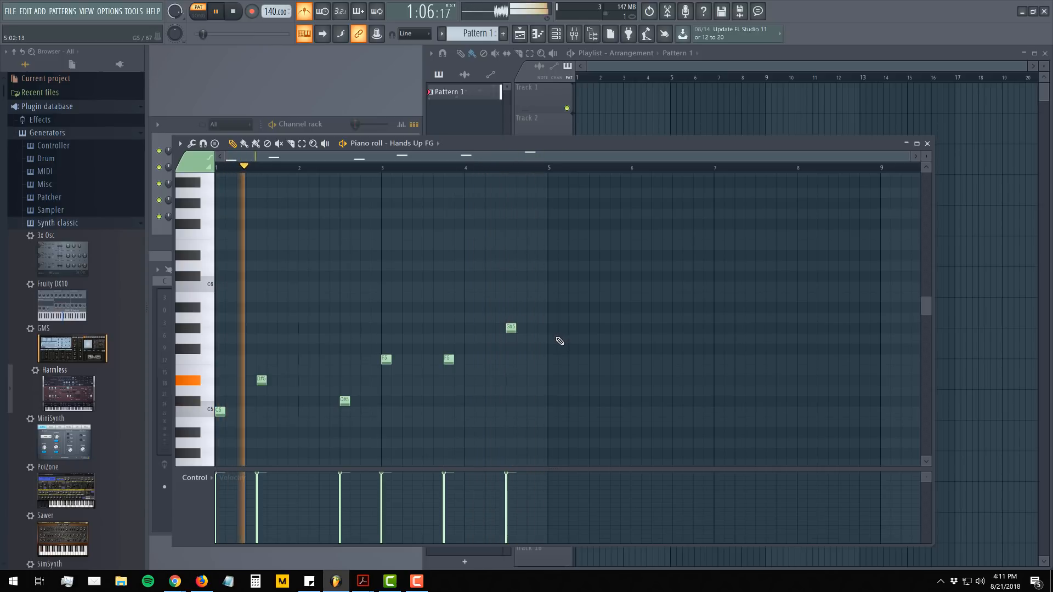
key(space)
mouse_move(361, 582)
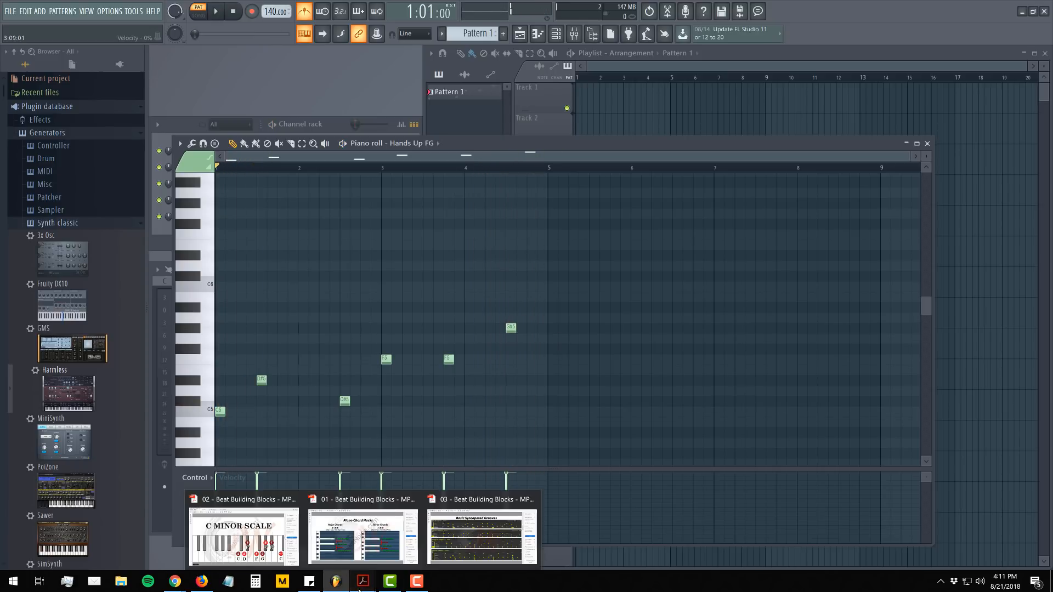
click(264, 551)
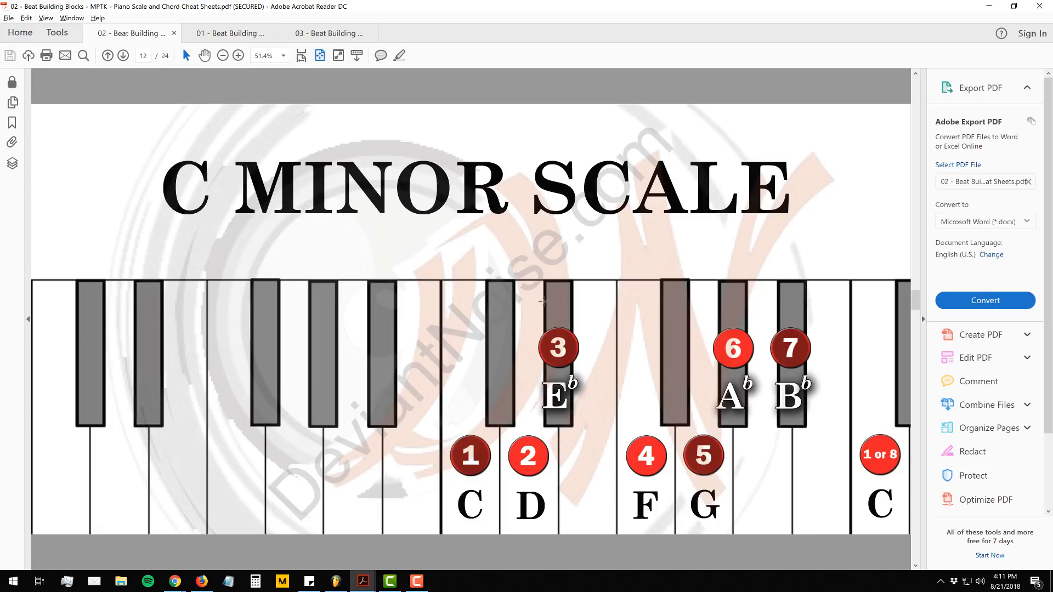
click(1038, 6)
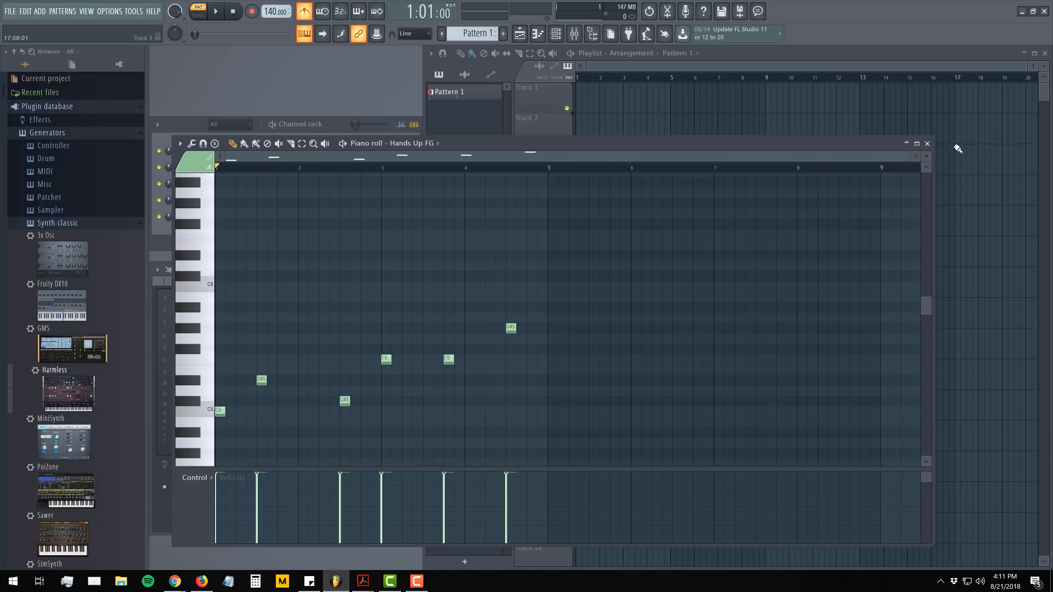
- Change the Hands Up FG channel's Harmless preset to Evolution GOL, audition it with the pattern and put the synth window away
click(926, 143)
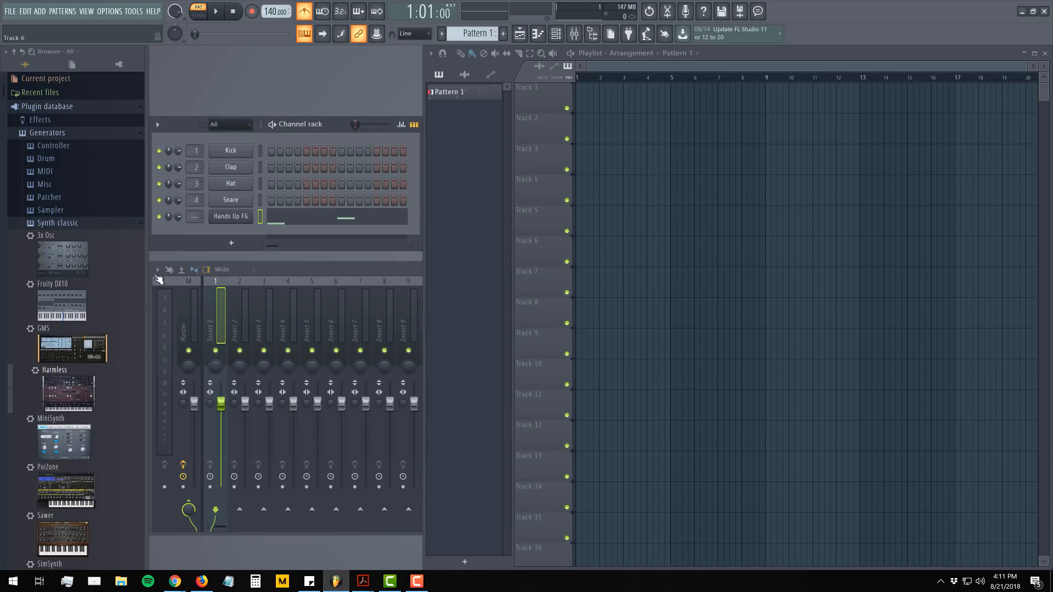
click(226, 217)
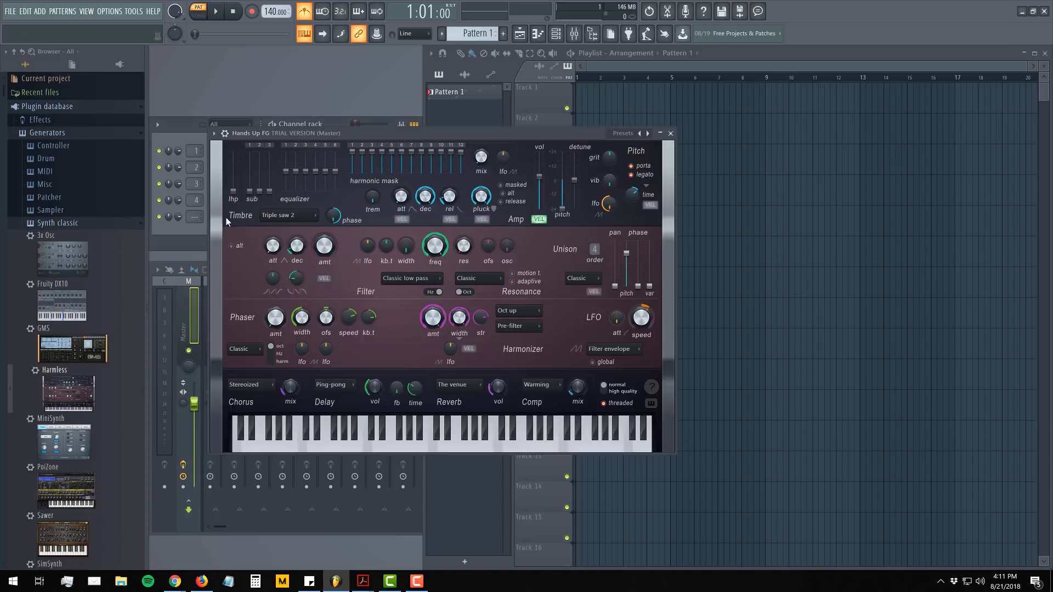
click(621, 134)
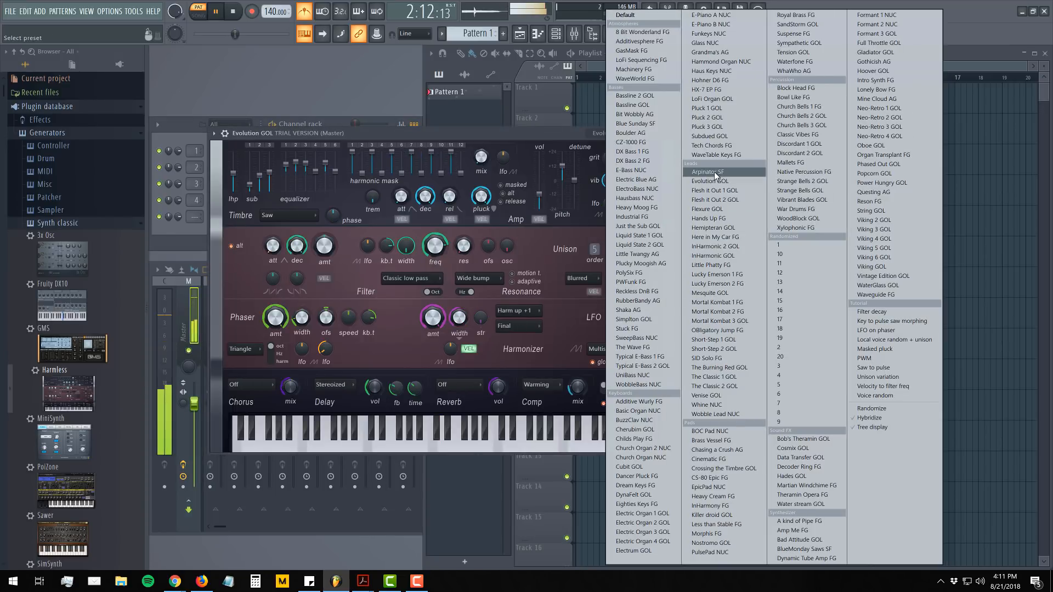
click(517, 136)
key(space)
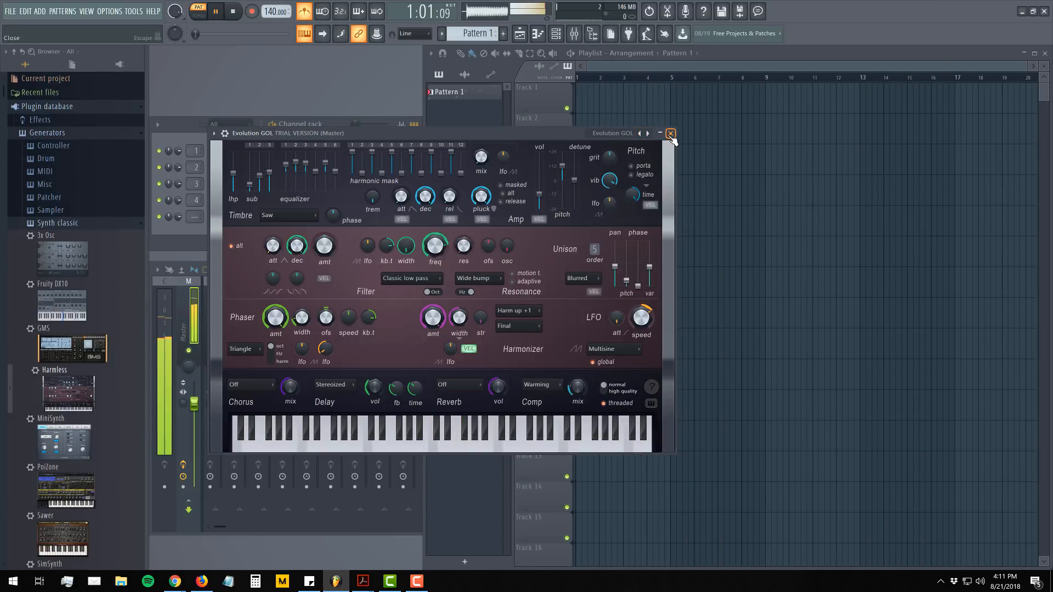
click(659, 134)
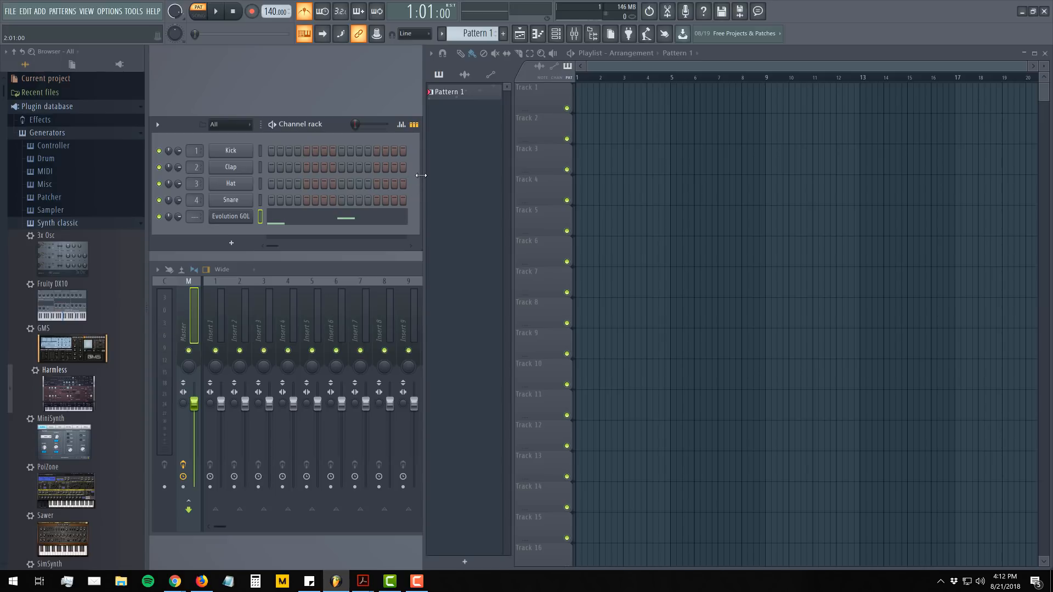
- Widen the Channel rack to show the whole four-bar pattern and consult the C minor scale sheet
drag(420, 175, 936, 190)
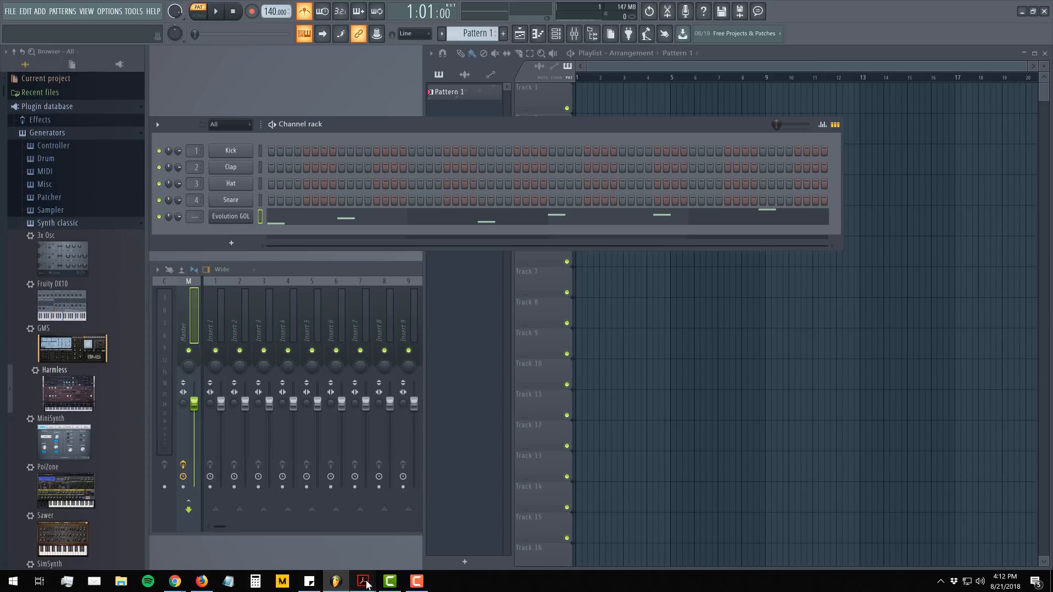
mouse_move(364, 583)
click(238, 543)
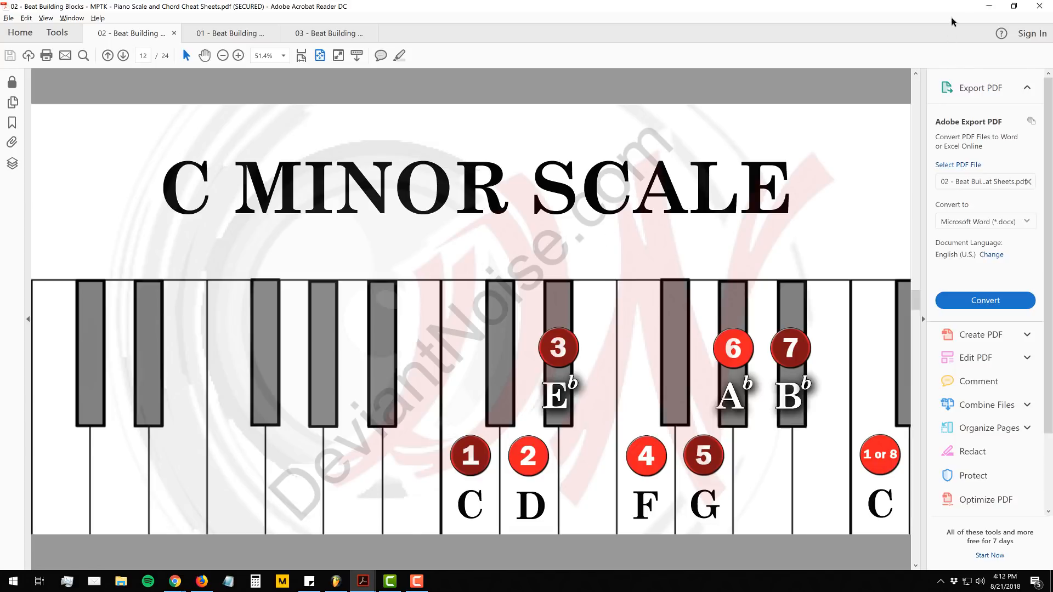
click(991, 5)
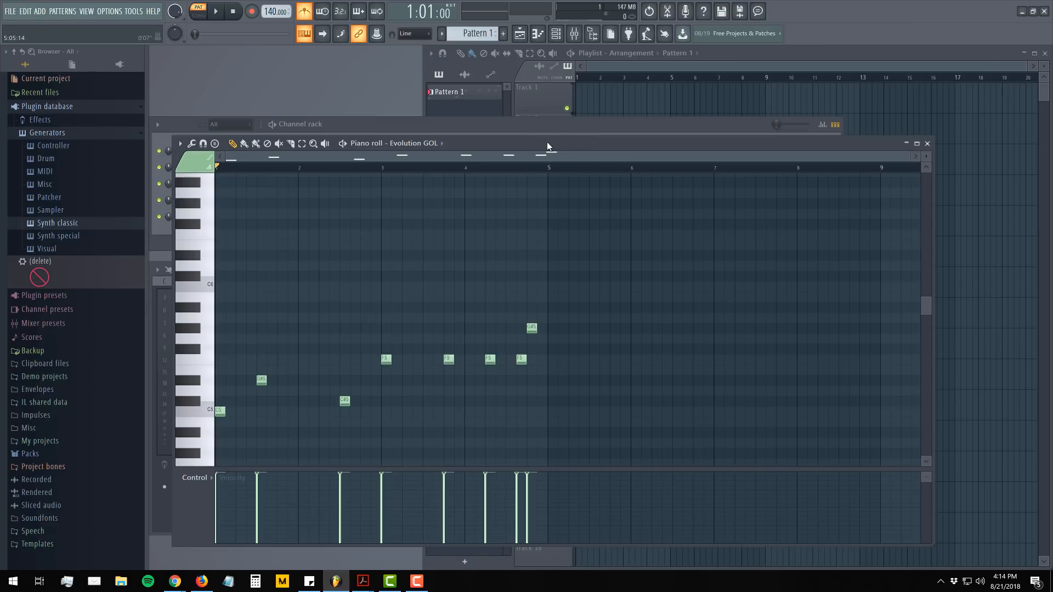
- Play back the extended Evolution GOL melody through bar 4 and close its piano roll
key(space)
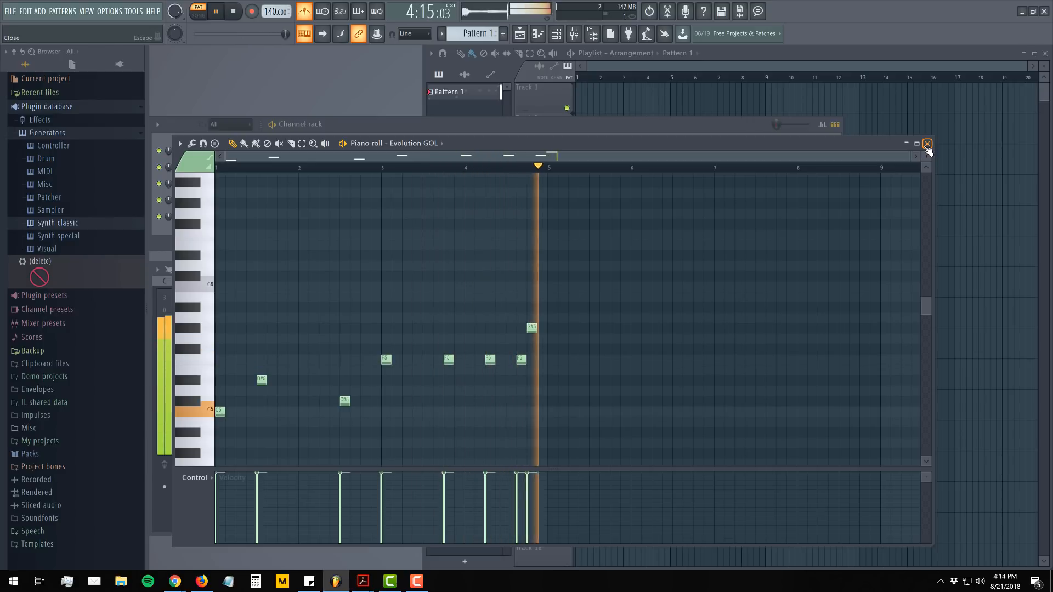
key(space)
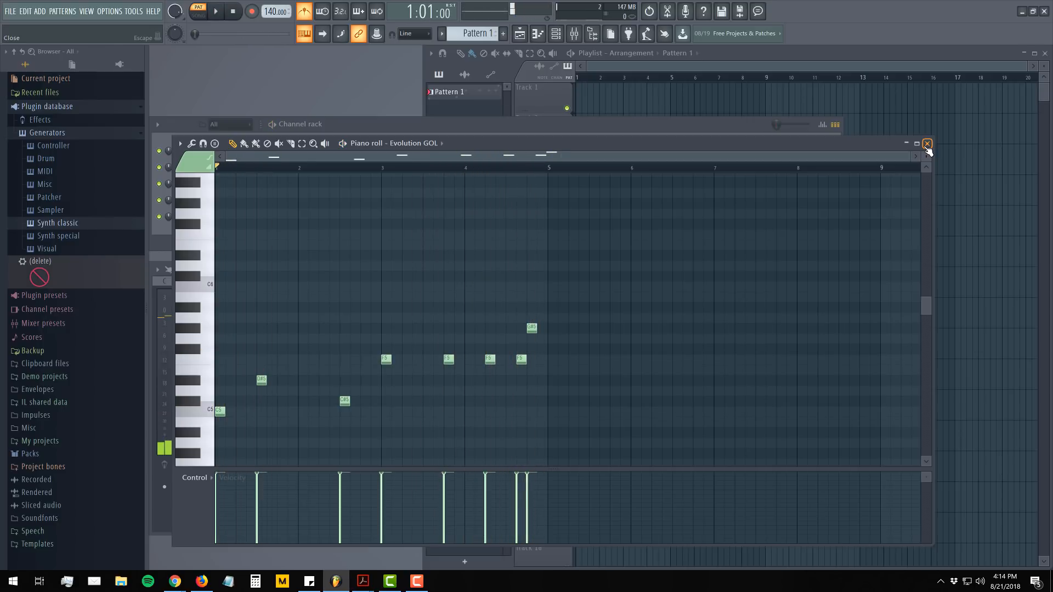
click(927, 143)
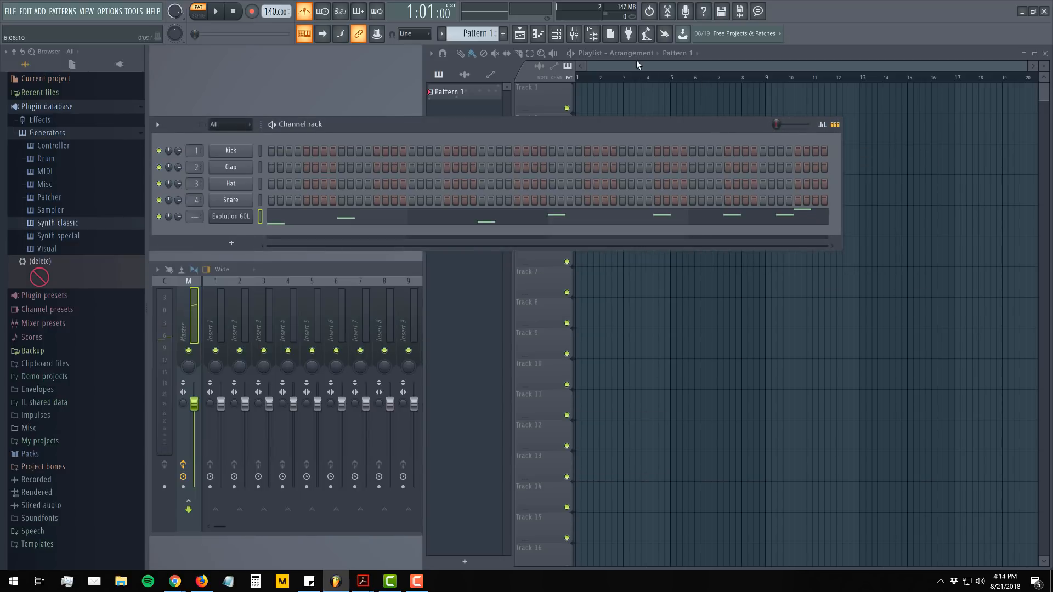
- Switch playback to song mode, place Pattern 1 on Track 1 at bar 1 of the Playlist and play the arrangement
click(726, 51)
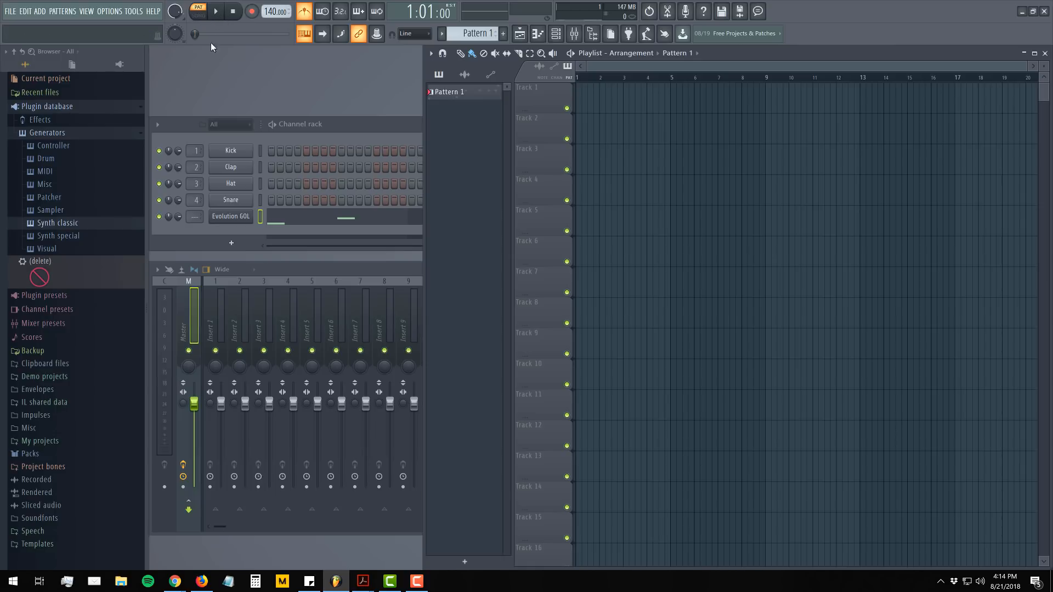
click(201, 19)
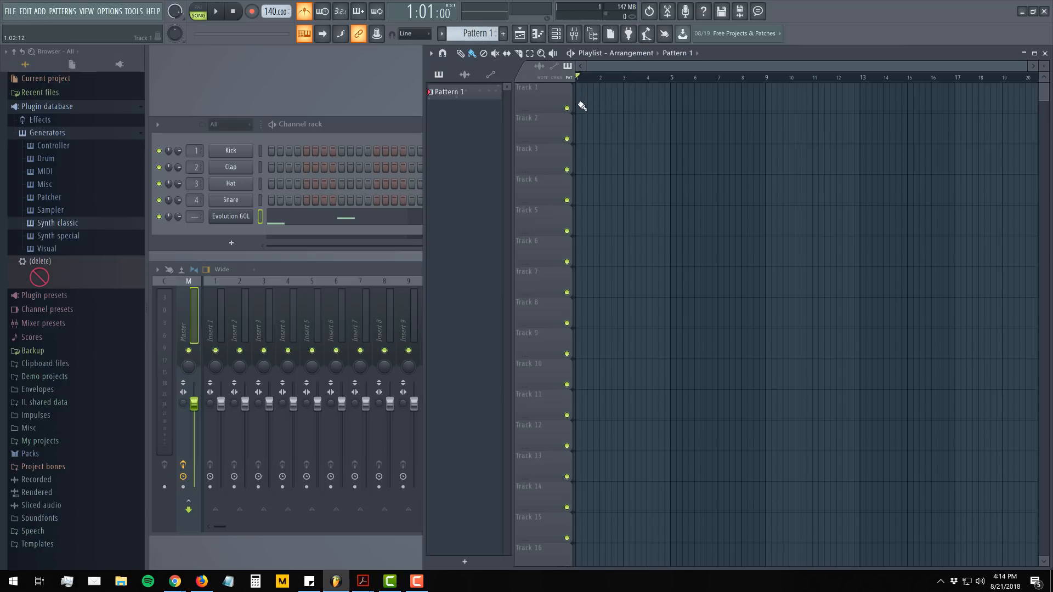
click(582, 105)
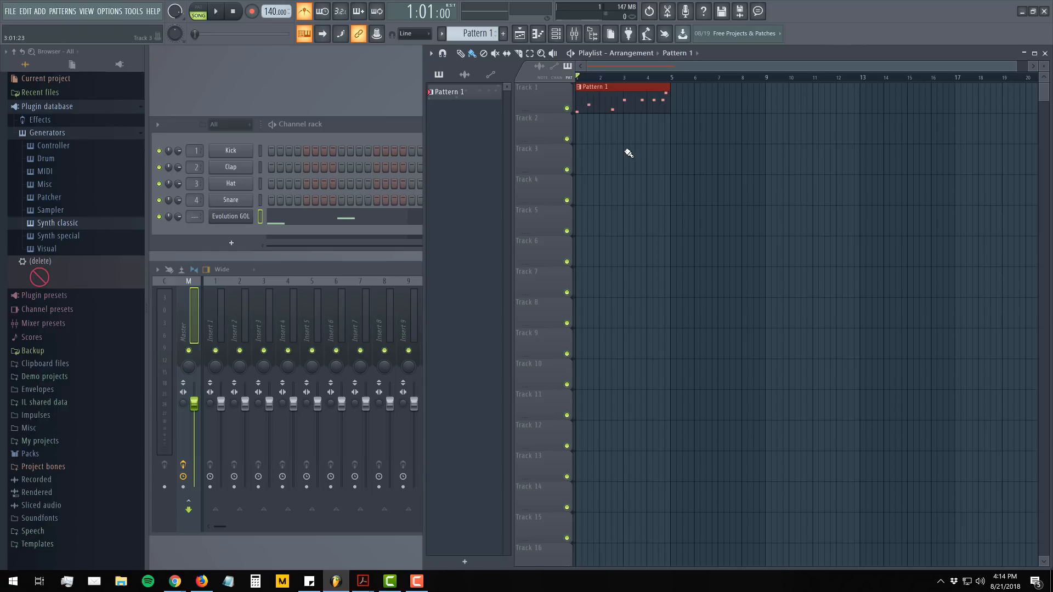
key(space)
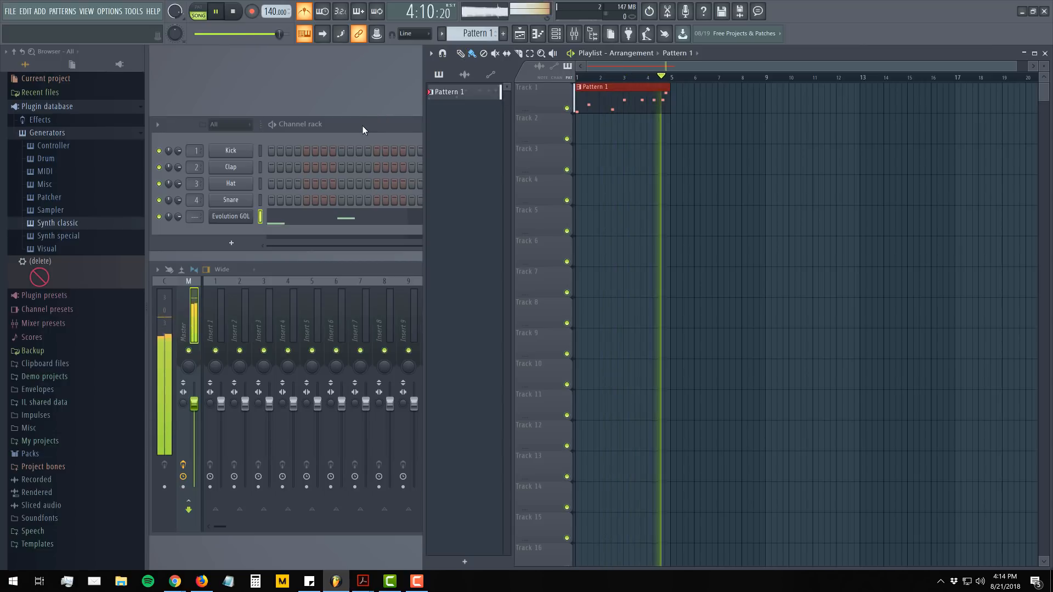
key(space)
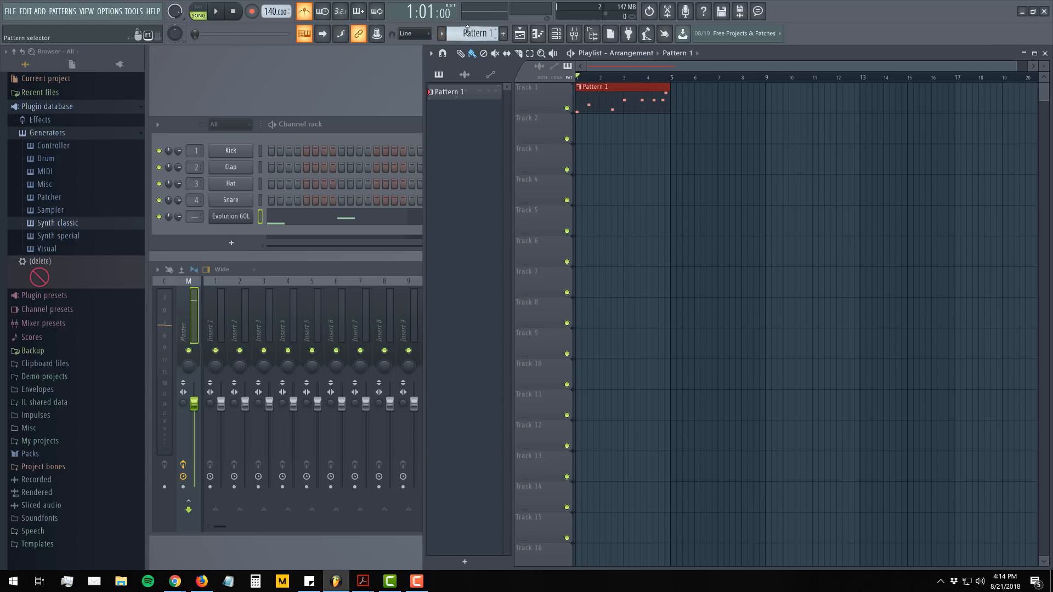
- Select Pattern 2 as a new empty pattern, bring the Channel rack forward and check the C minor scale sheet
drag(476, 33, 475, 28)
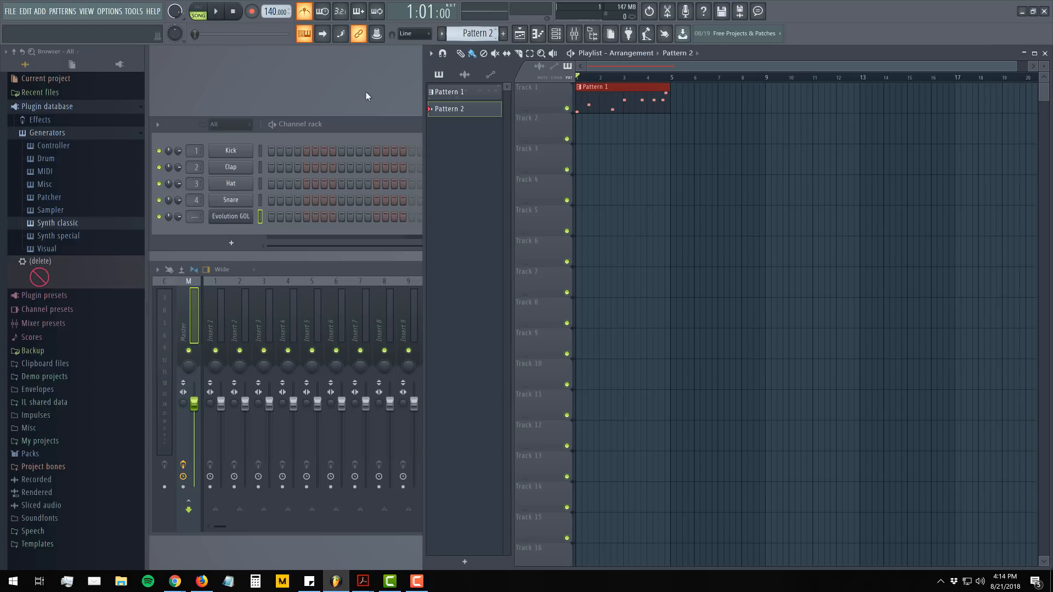
click(349, 128)
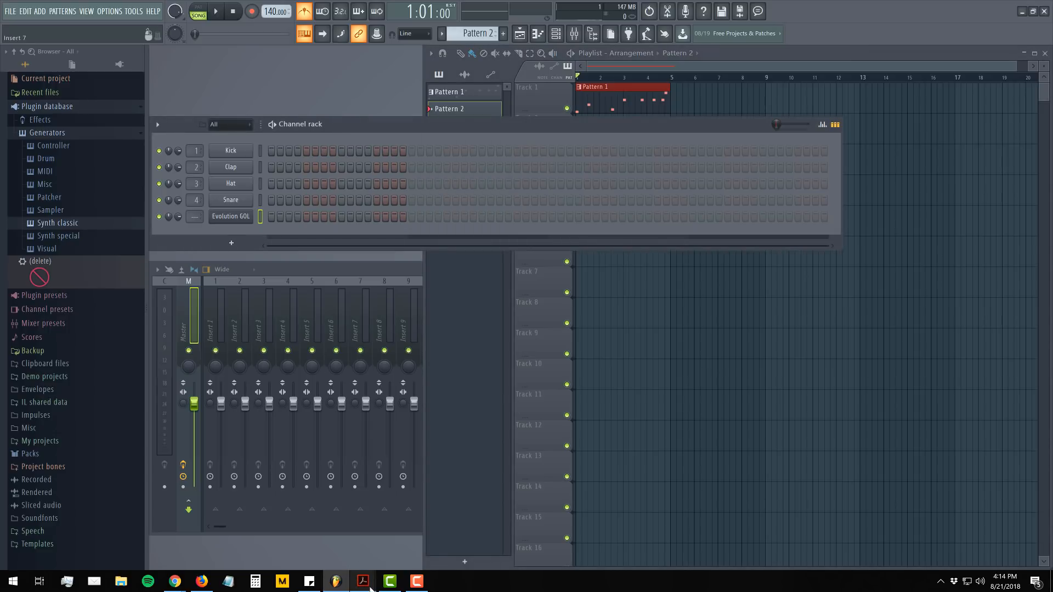
mouse_move(363, 581)
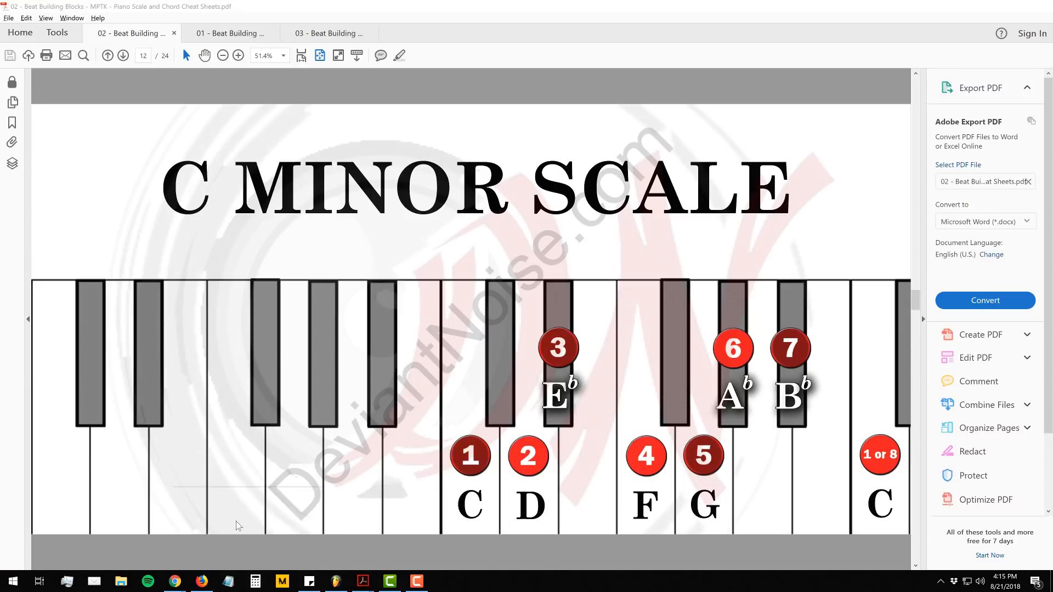
click(280, 518)
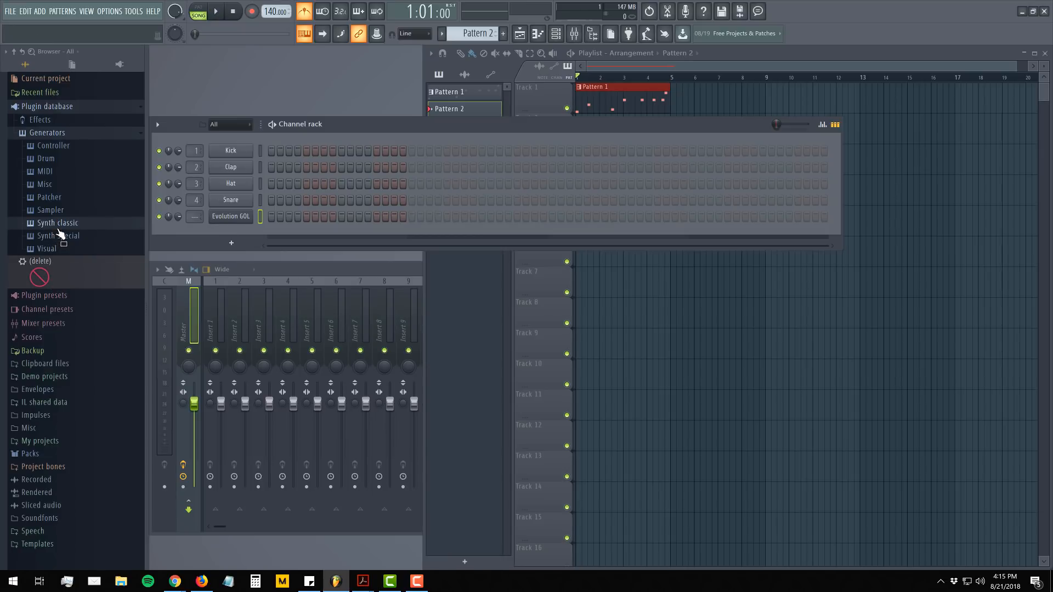
- Add a second Harmless synth to the Channel rack, load its Church Organ 2 NUC preset, and audition some notes
click(58, 225)
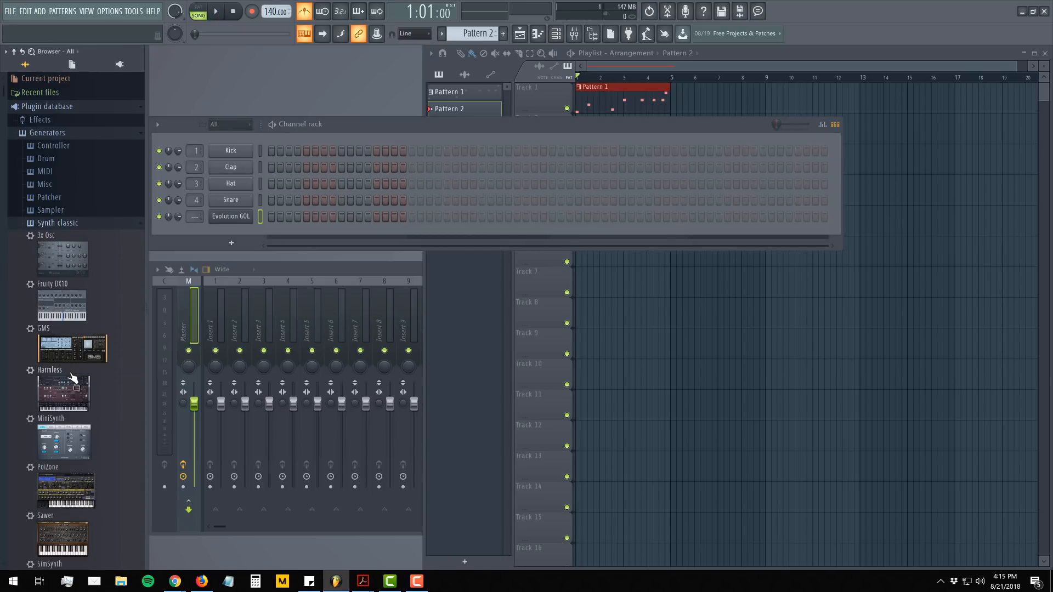
drag(61, 403, 226, 234)
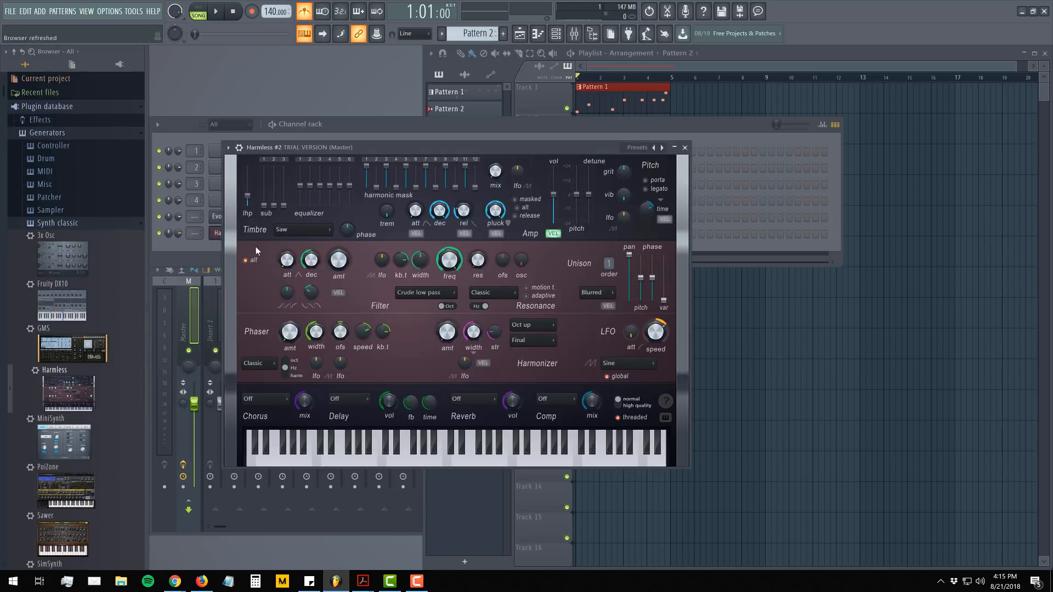
click(637, 147)
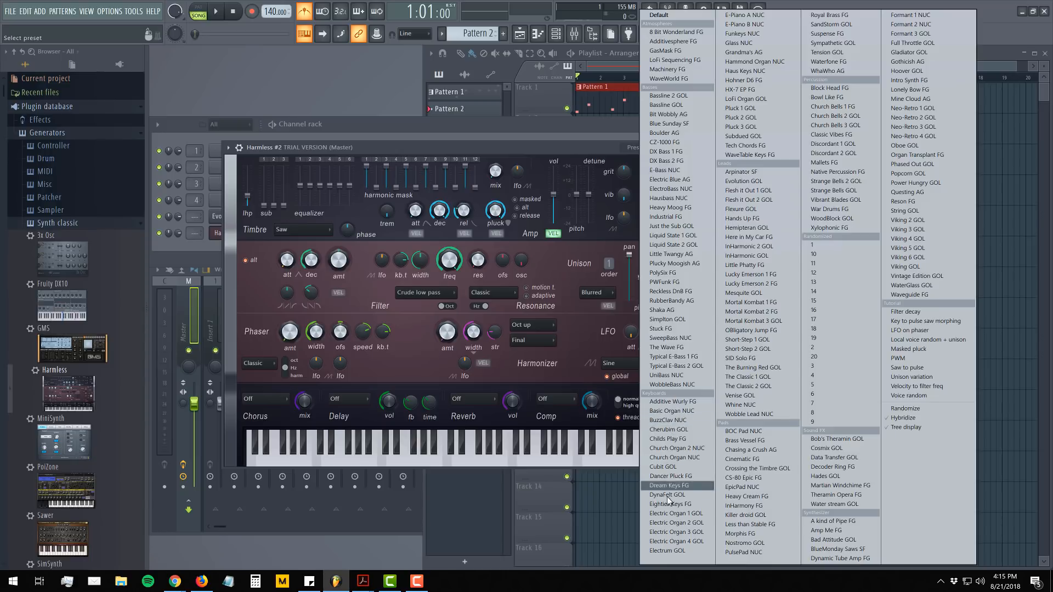
click(678, 450)
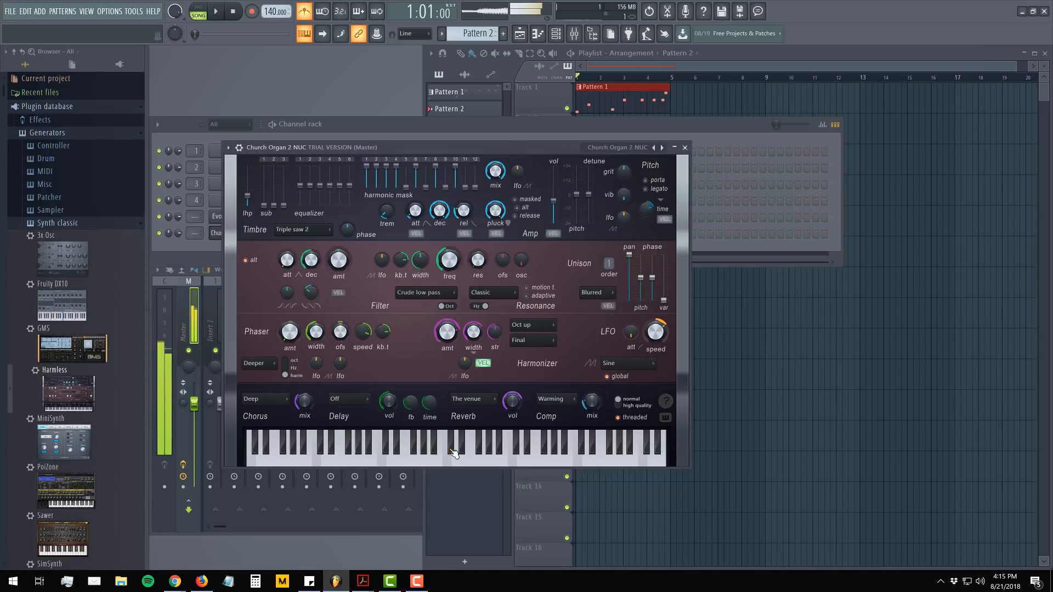
click(485, 461)
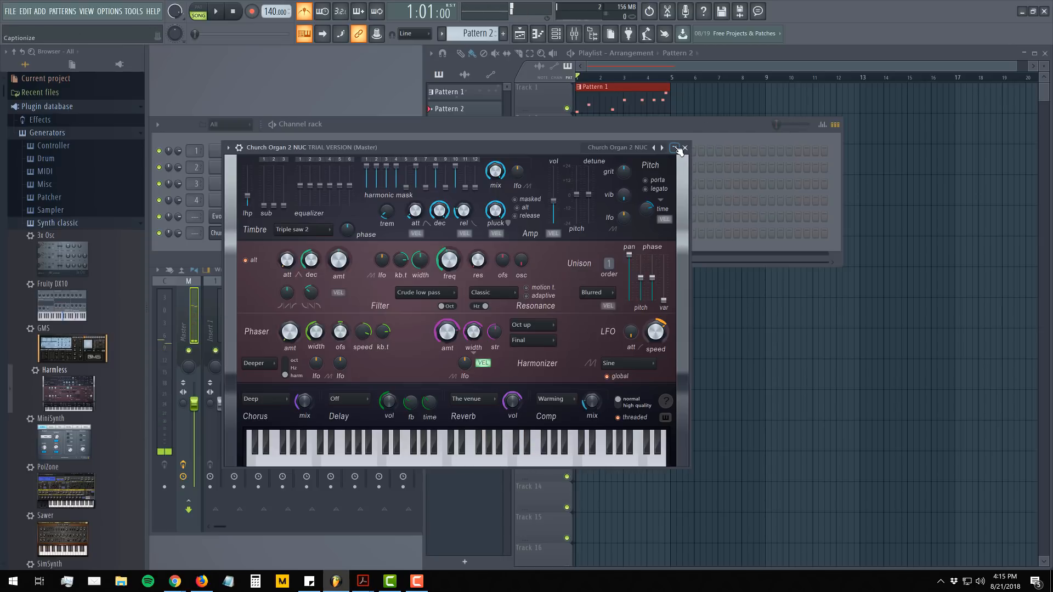
click(676, 148)
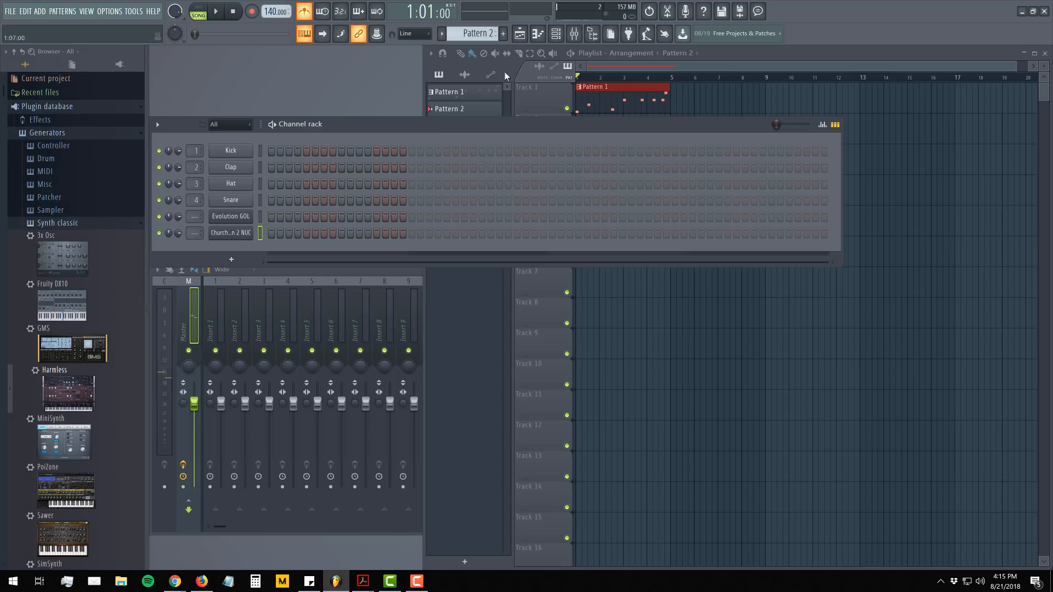
- Open the piano roll for the Church Organ 2 NUC channel and consult the C minor scale sheet
right_click(237, 233)
click(292, 234)
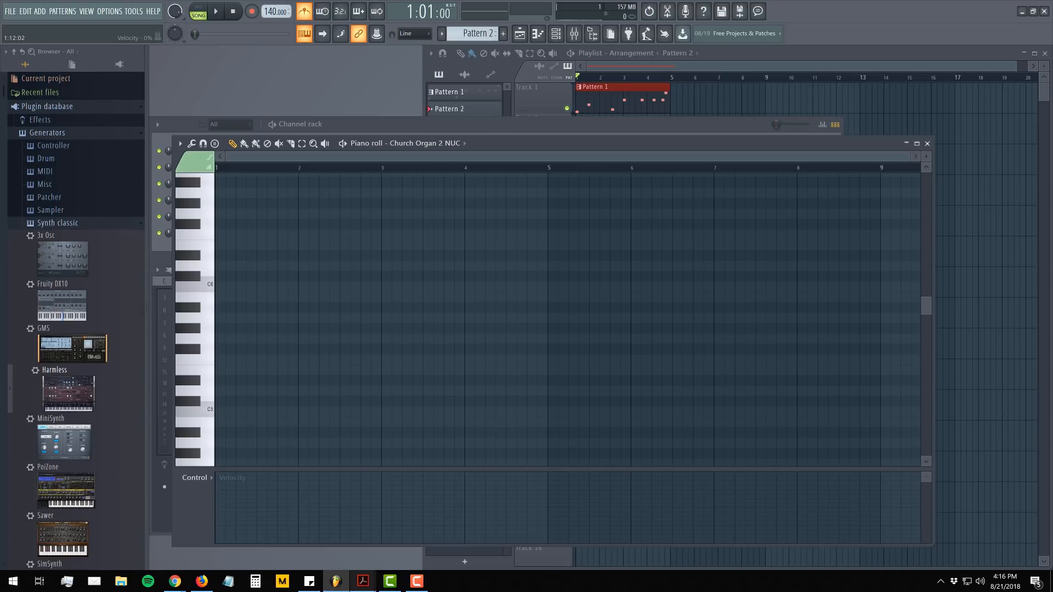
click(362, 583)
click(263, 543)
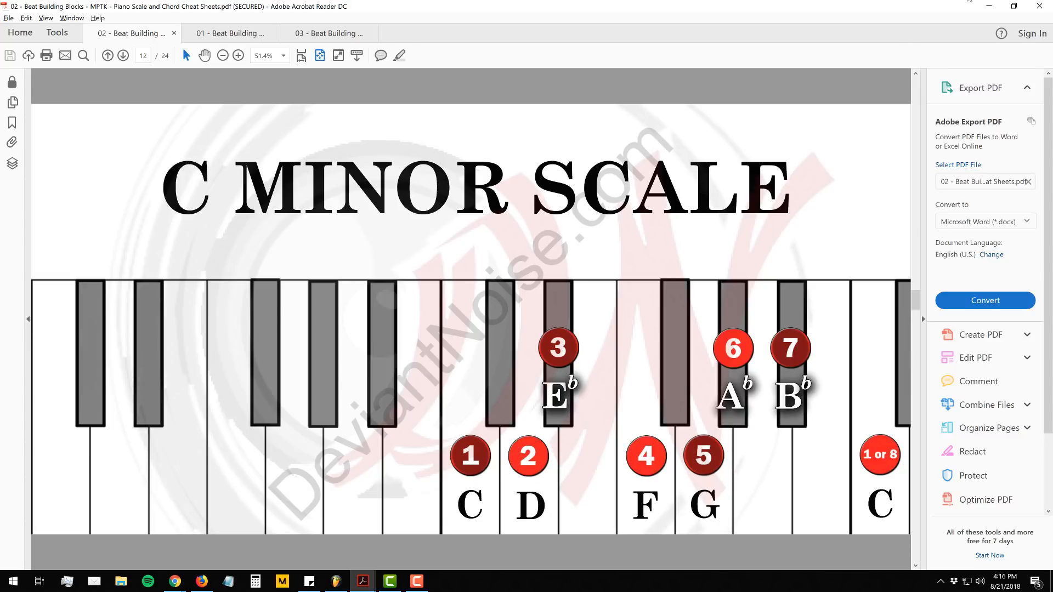
- Draw a C minor chord of C4, D#4 and G4 at bar 1 of the Church Organ 2 NUC piano roll and test playback
scroll(229, 430, down, 5)
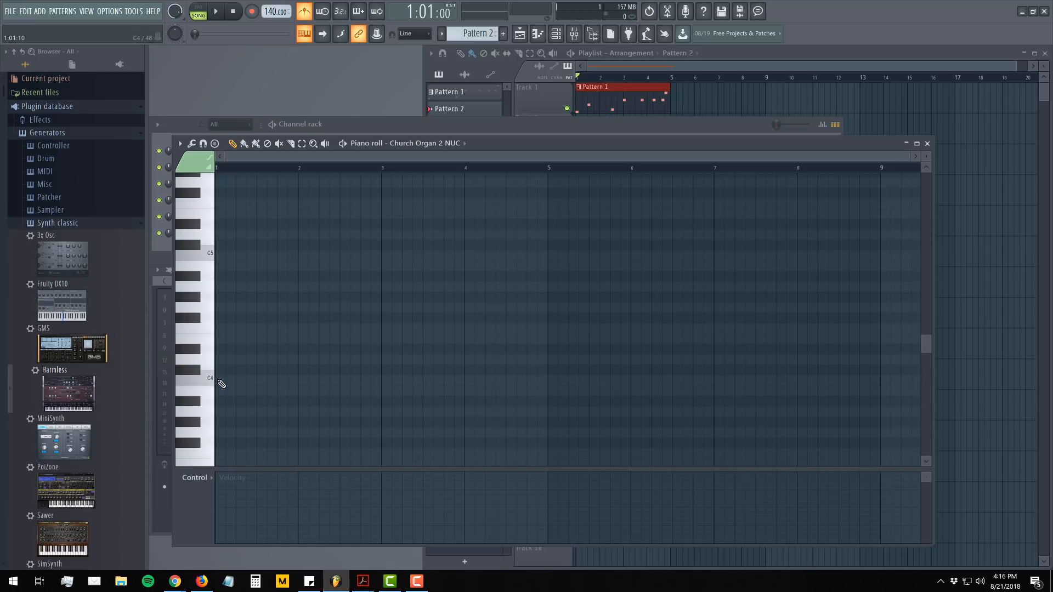
click(222, 384)
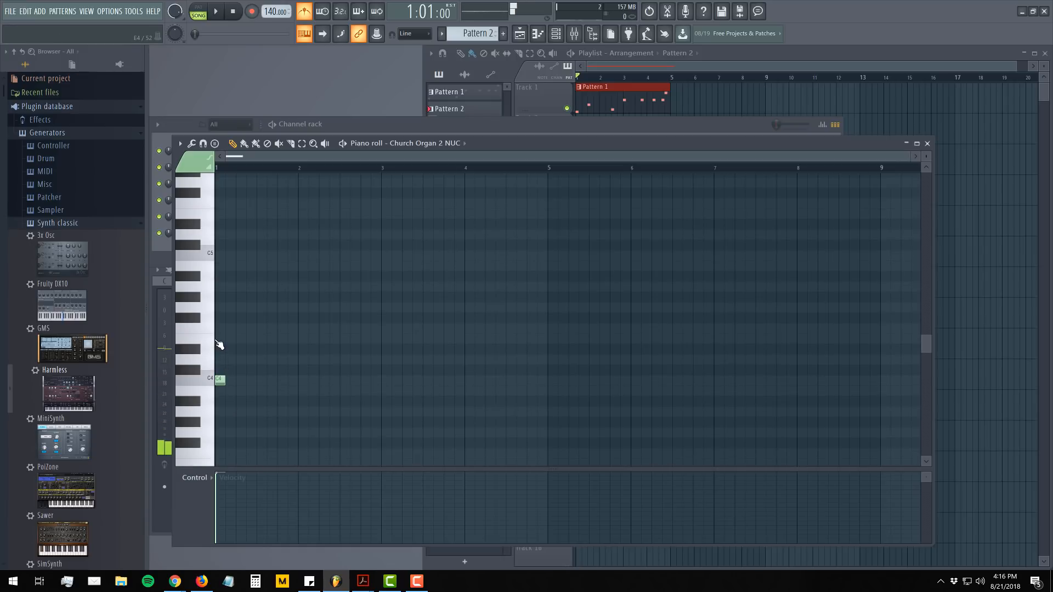
click(220, 349)
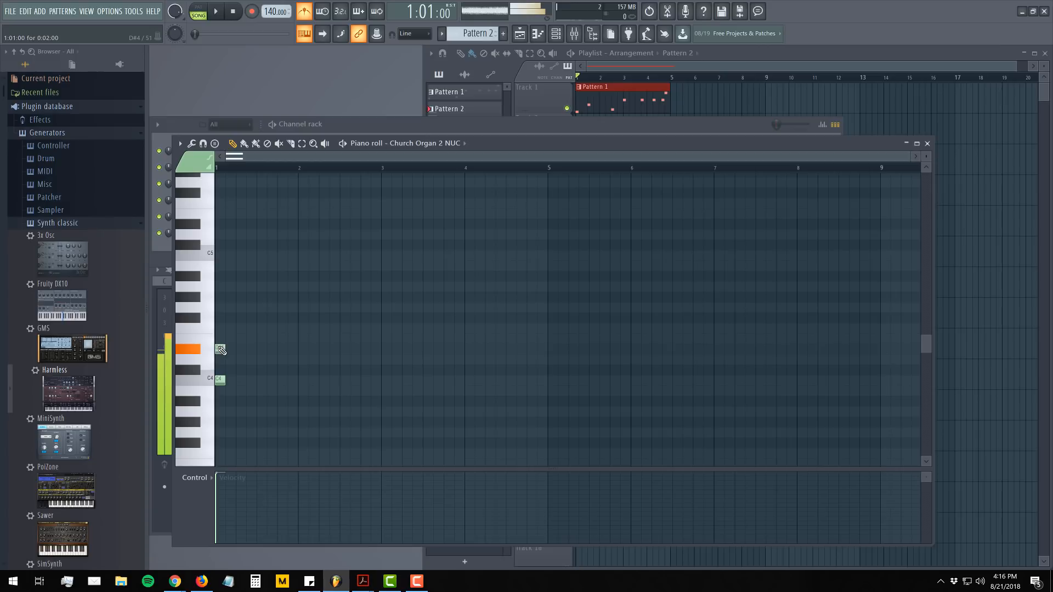
click(220, 307)
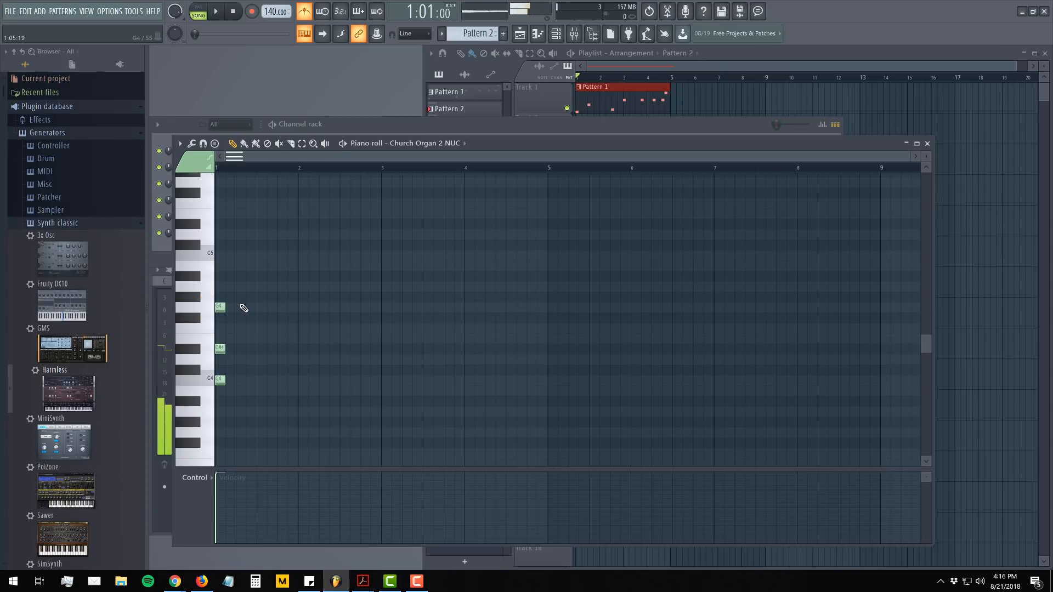
key(space)
key(space)
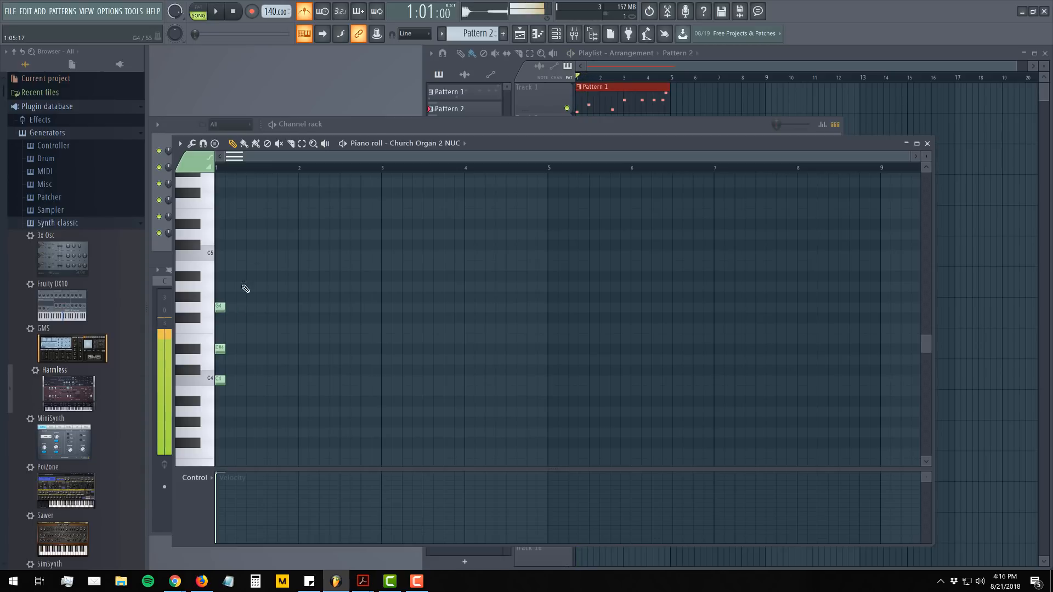
- Place Pattern 2 on Track 2 at bar 1, extend its clip to four bars, and play it alongside Pattern 1 with the piano roll open
click(730, 57)
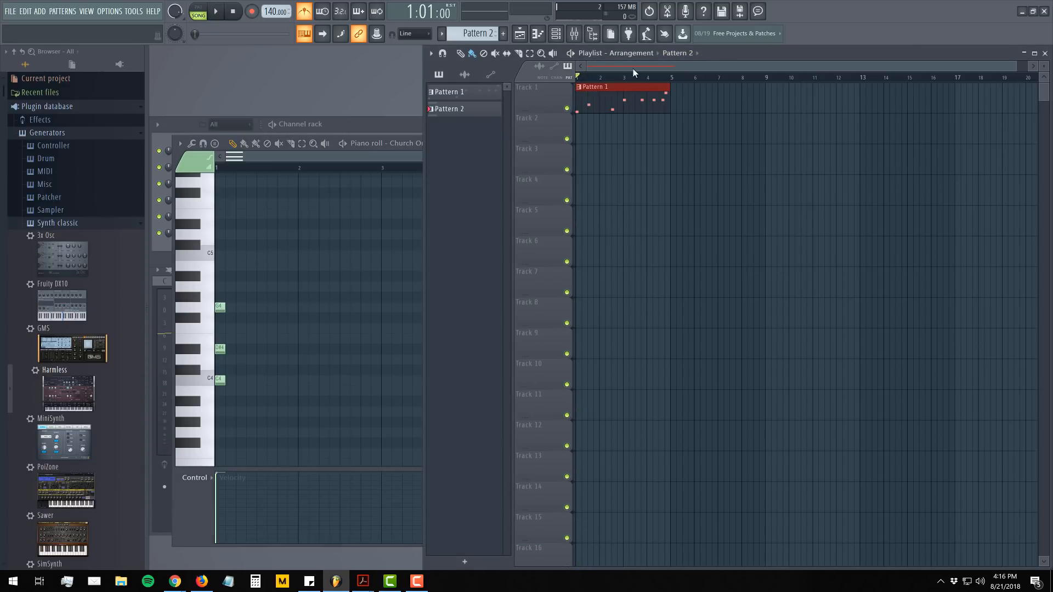
click(580, 136)
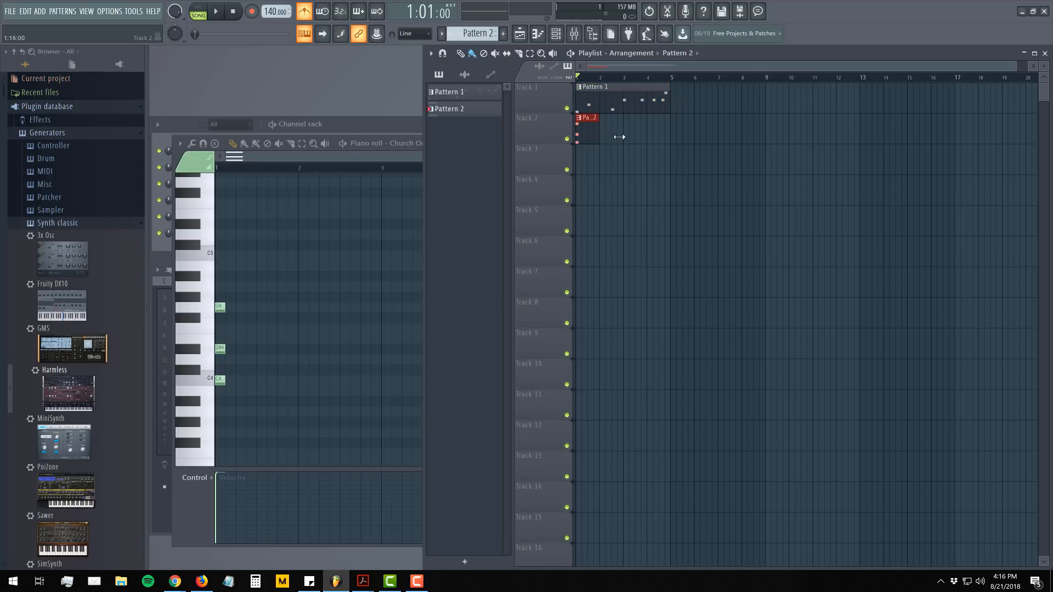
drag(619, 137, 669, 139)
key(F7)
key(space)
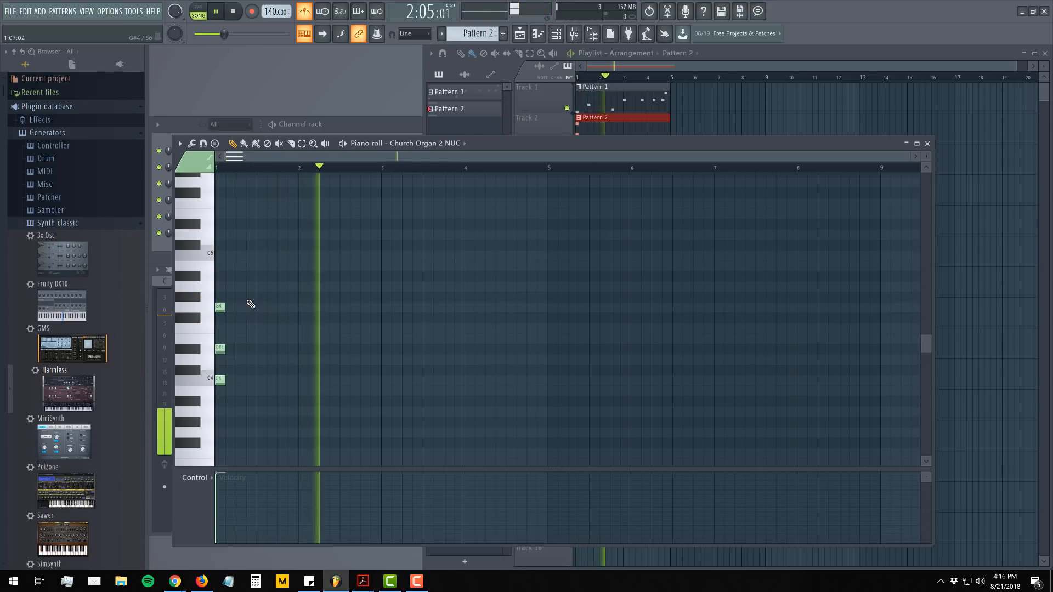
key(space)
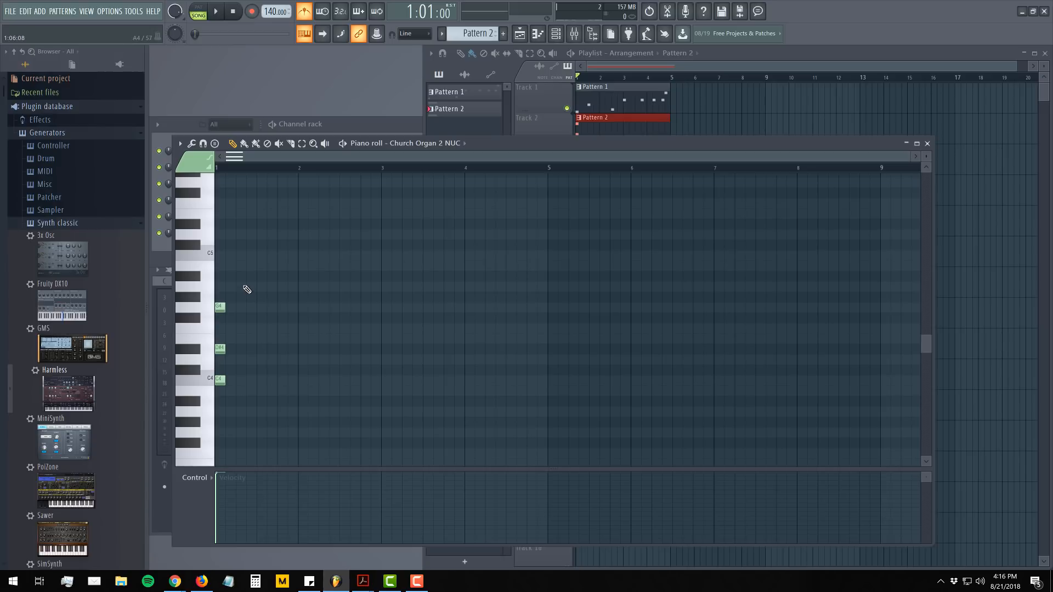
- Select the three chord notes at bar 1, lengthen them together to half a bar, and play the arrangement
drag(242, 285, 216, 406)
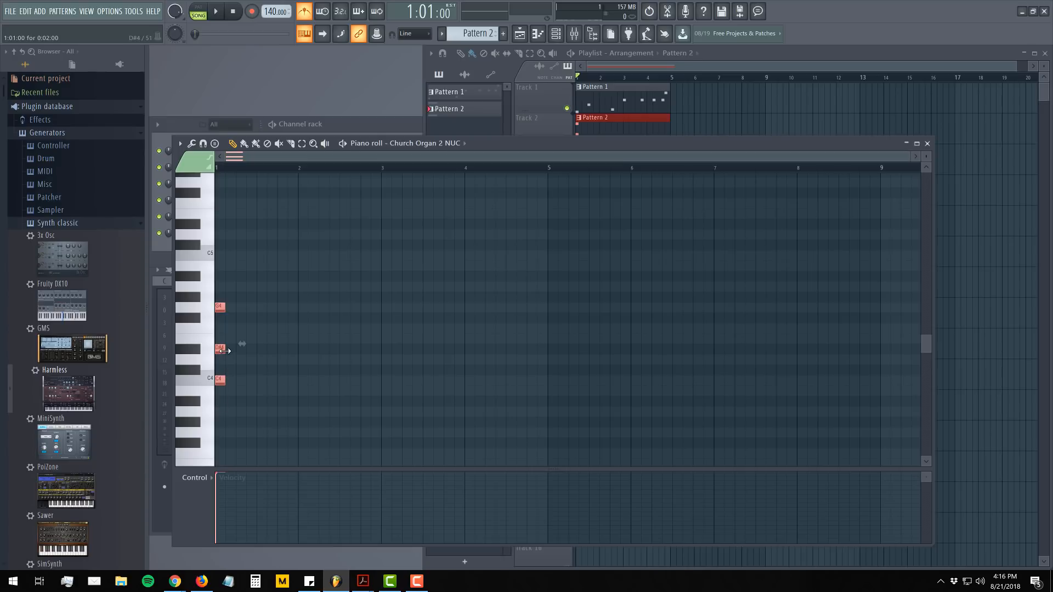
drag(225, 351, 252, 351)
key(space)
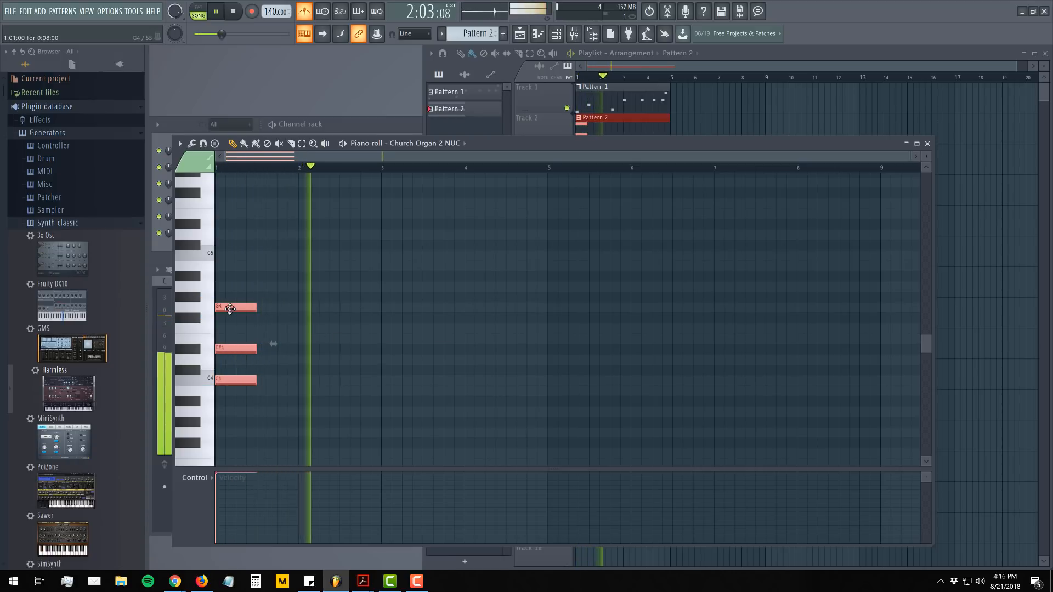
key(space)
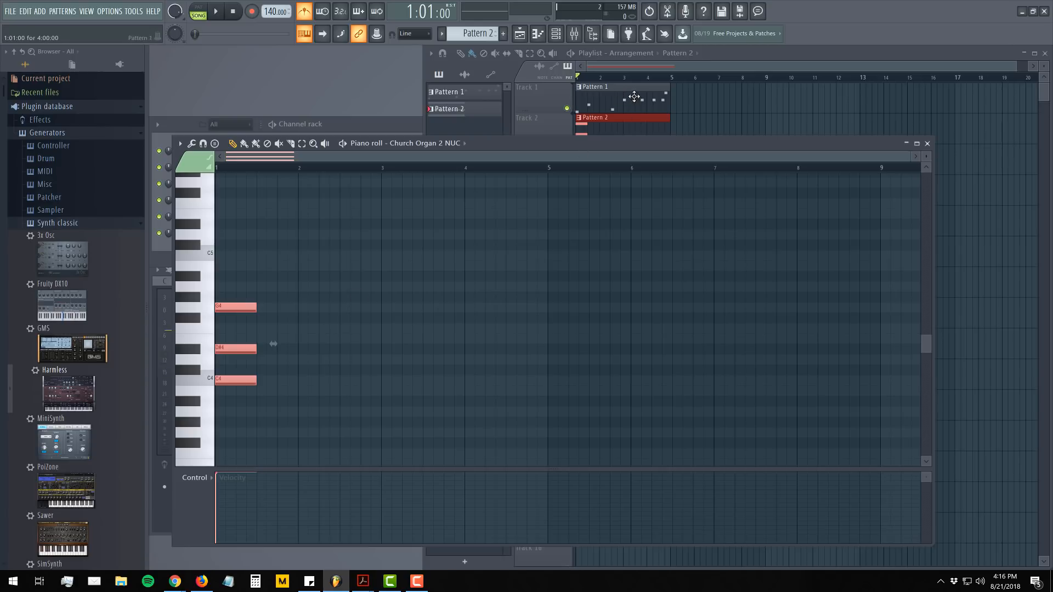
- Open Pattern 1's Evolution GOL melody in the piano roll, review its notes from bar 1, and close it
double_click(623, 98)
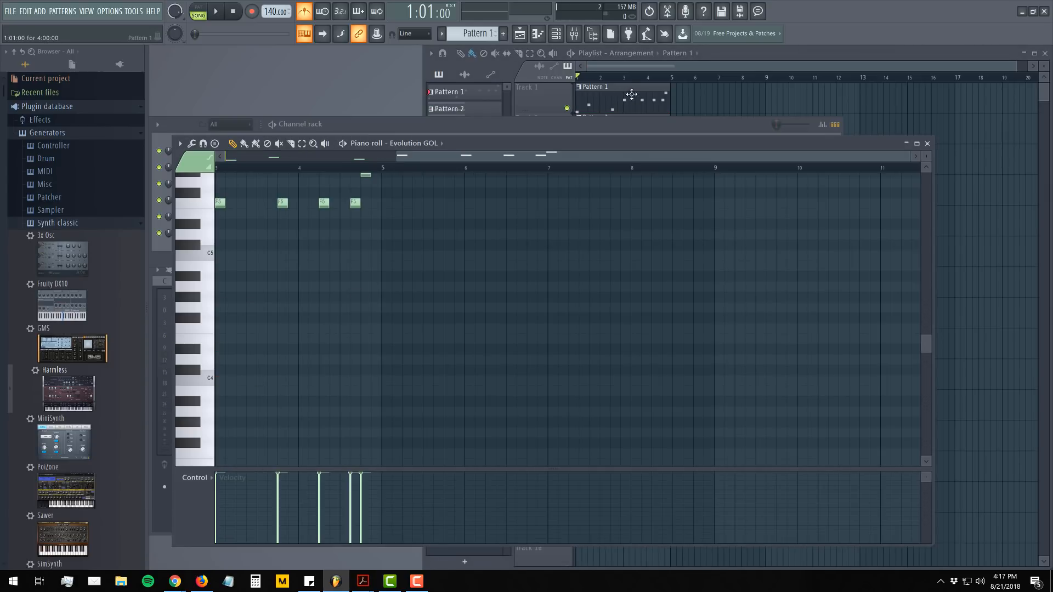
scroll(351, 323, up, 3)
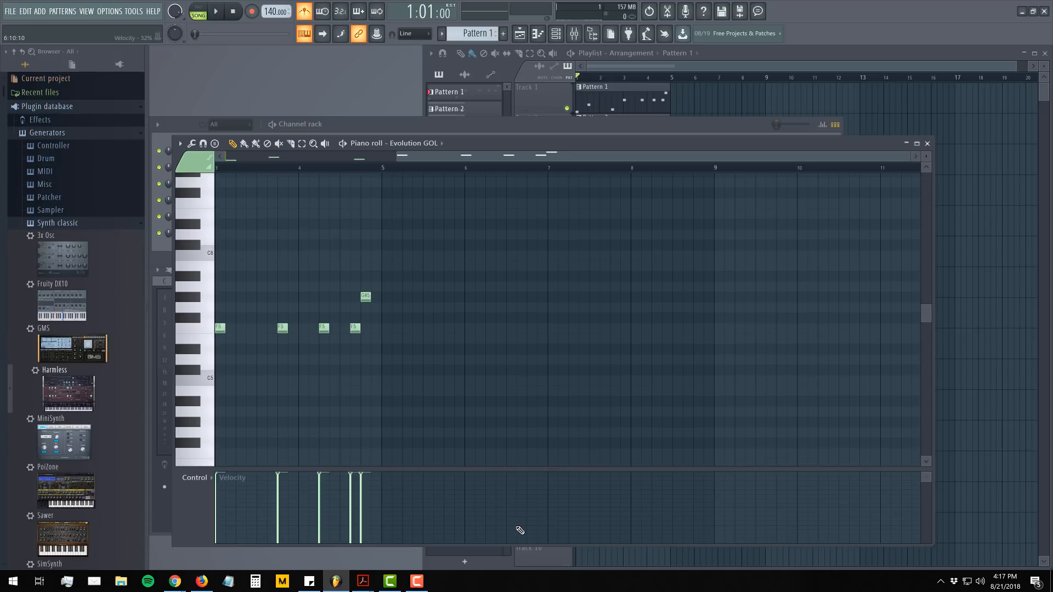
drag(502, 153, 245, 164)
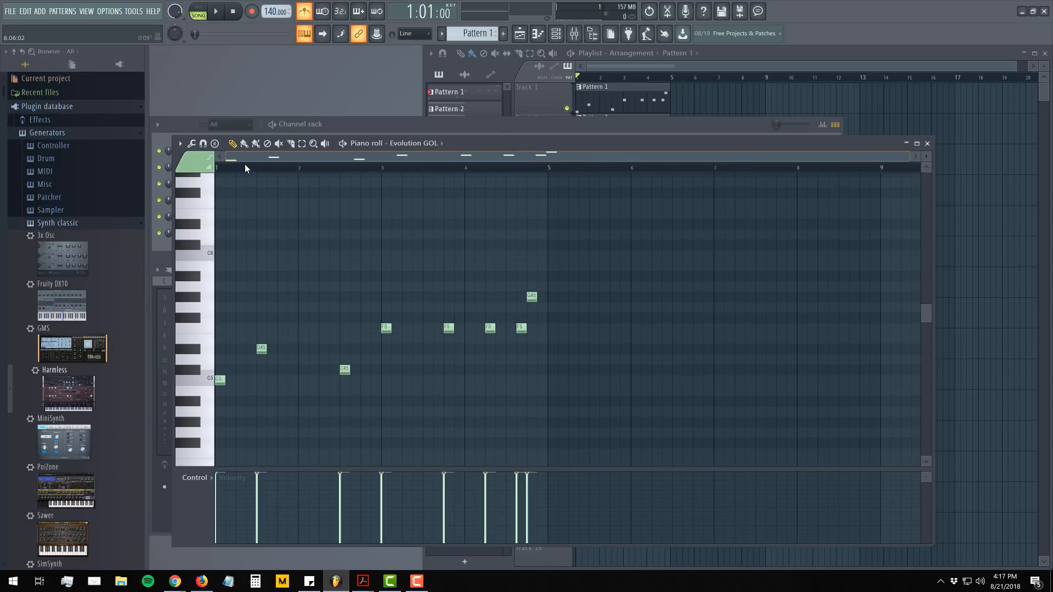
click(926, 143)
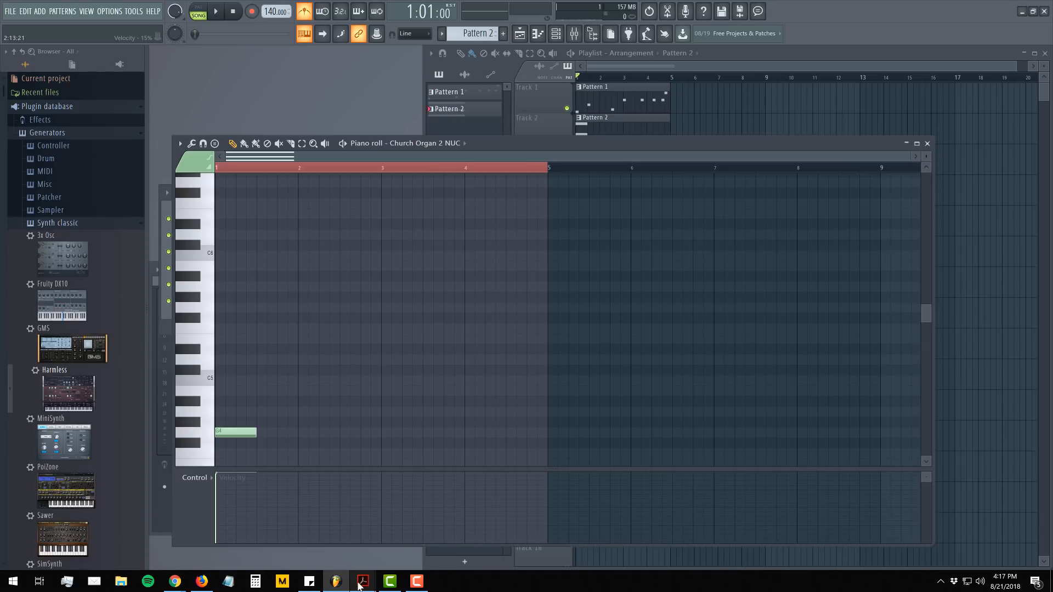
- Switch to Acrobat Reader and consult the Piano Chord Hacks pages on major, minor, diminished and augmented chords, then return to FL Studio
mouse_move(362, 583)
click(372, 545)
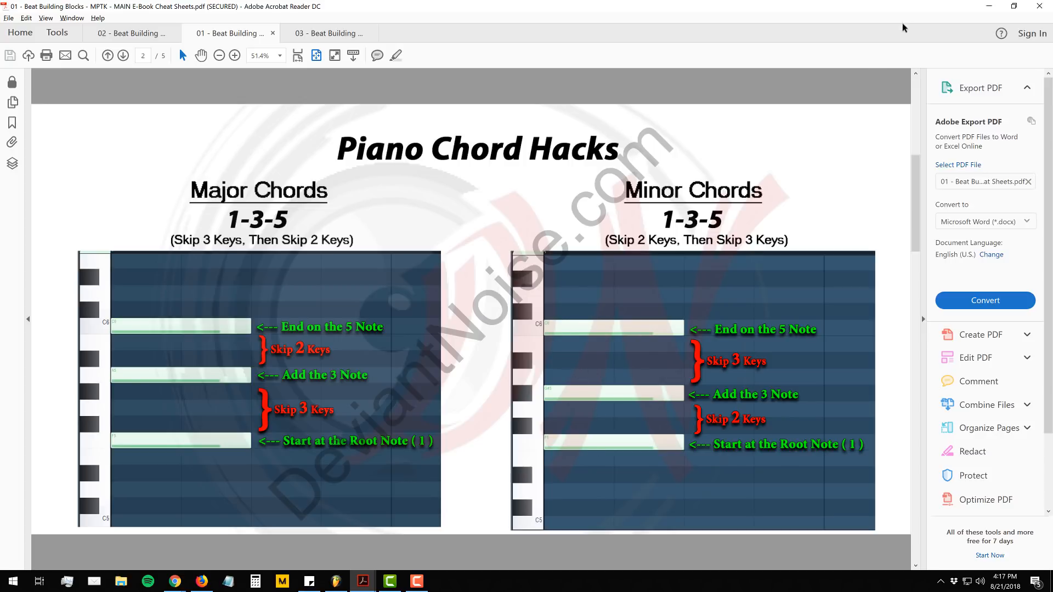
click(988, 7)
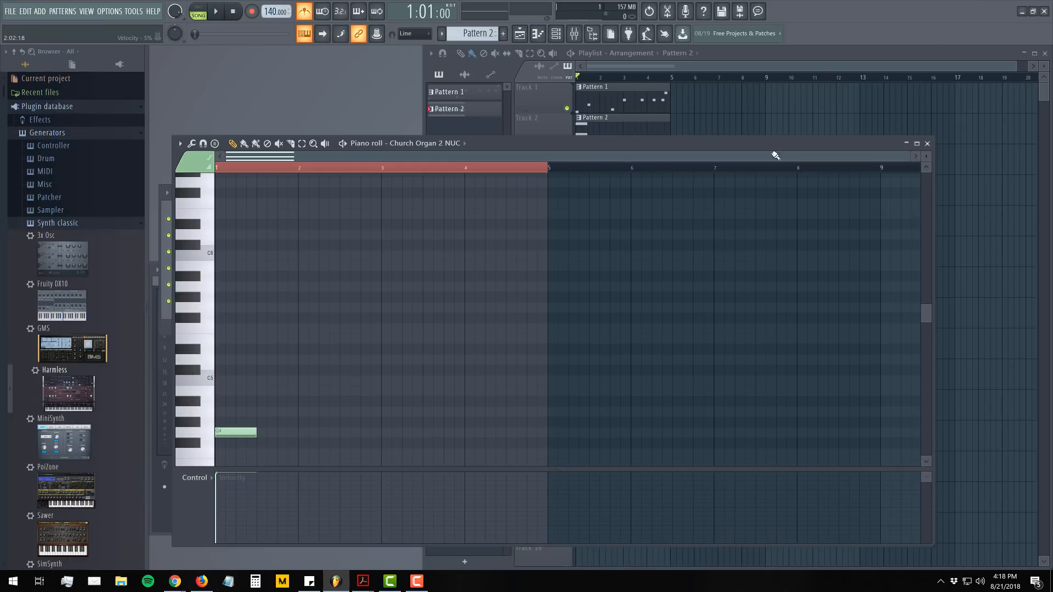
mouse_move(363, 581)
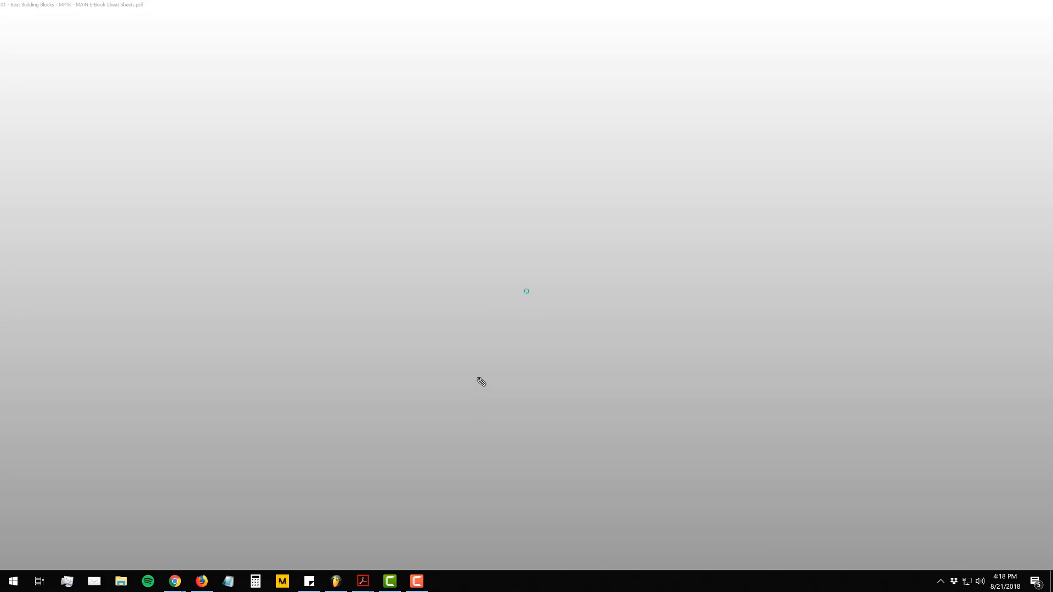
scroll(482, 381, down, 1)
key(alt+Tab)
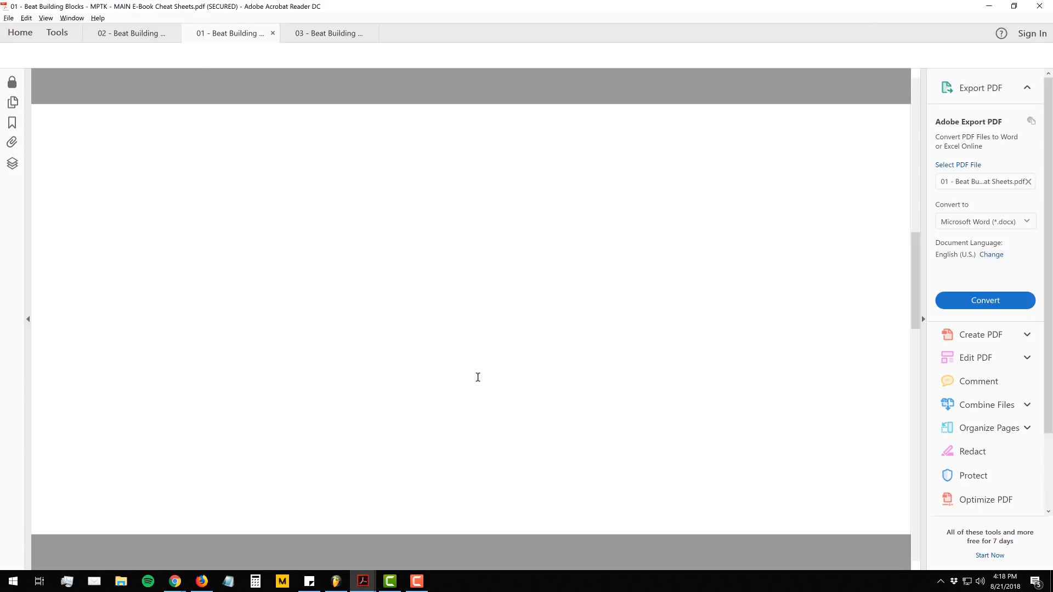
scroll(479, 378, down, 2)
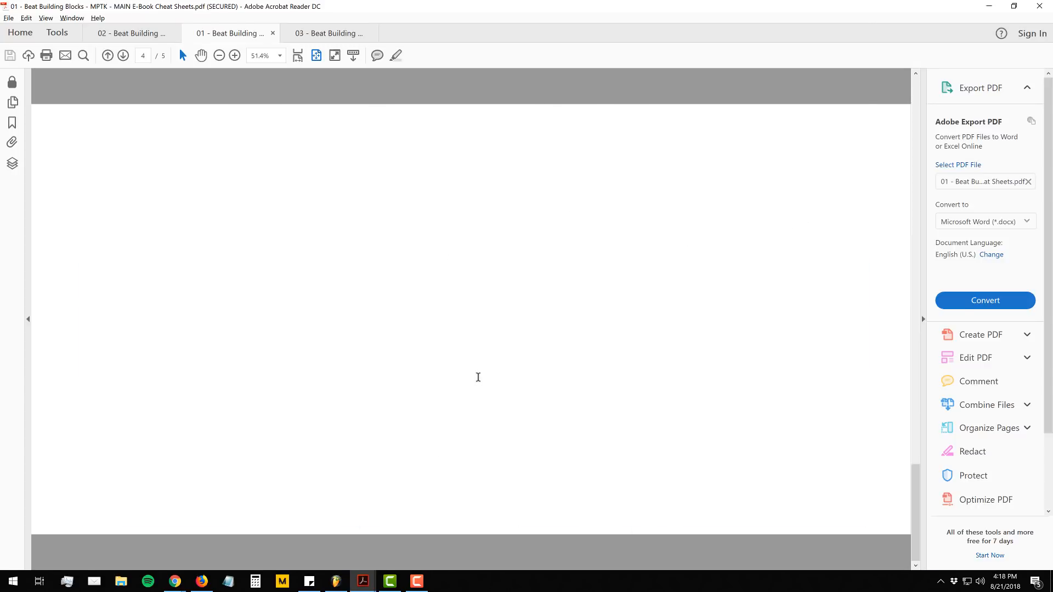
scroll(478, 377, up, 2)
scroll(987, 6, down, 1)
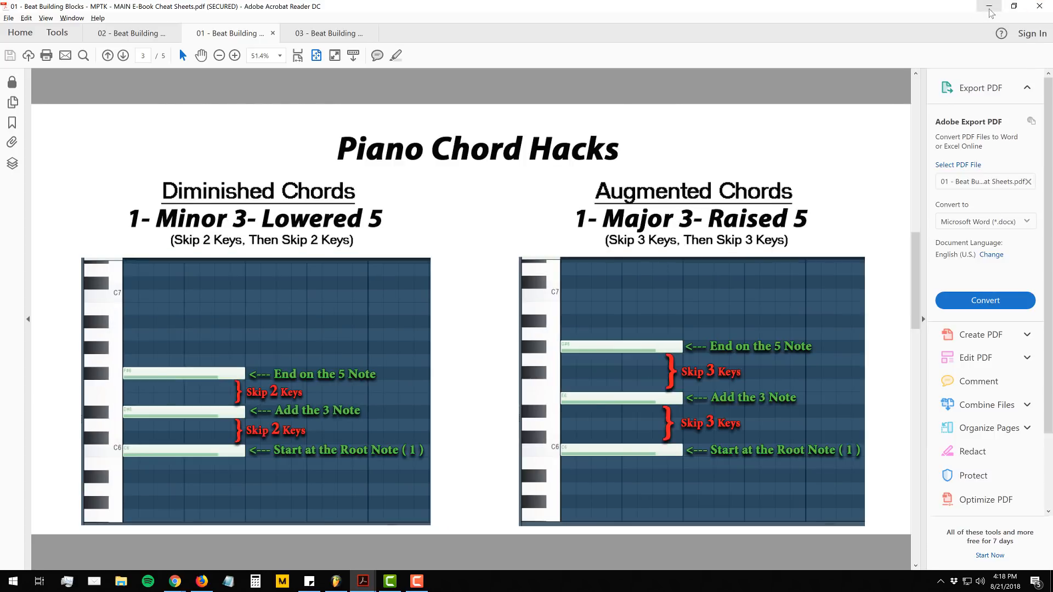
click(988, 6)
- Draw a half-bar chord of C#4, E4 and G#4 at bar 2 of the organ part and play the arrangement
scroll(350, 322, down, 3)
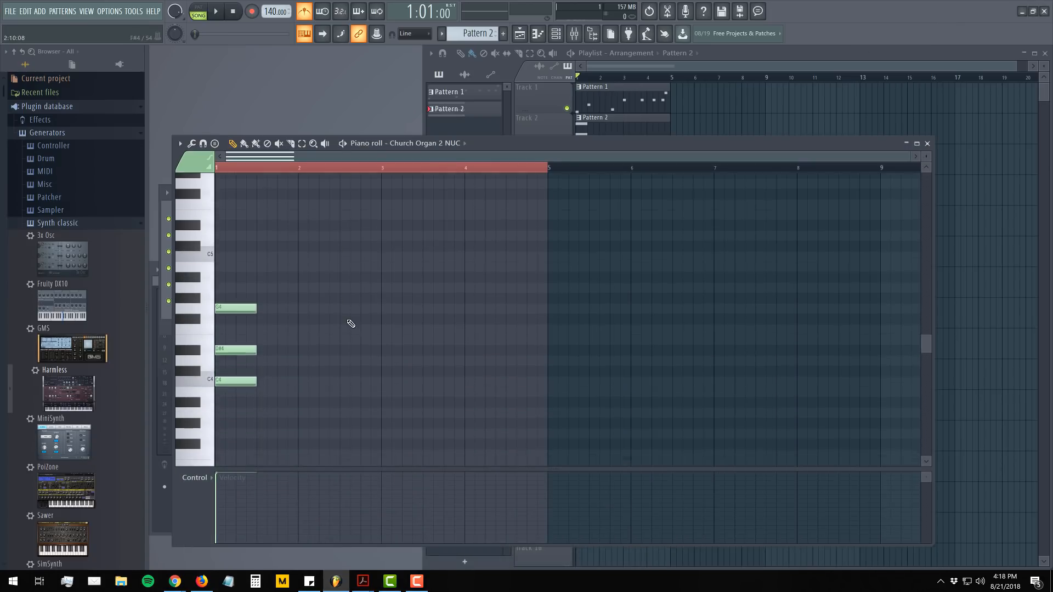
click(303, 371)
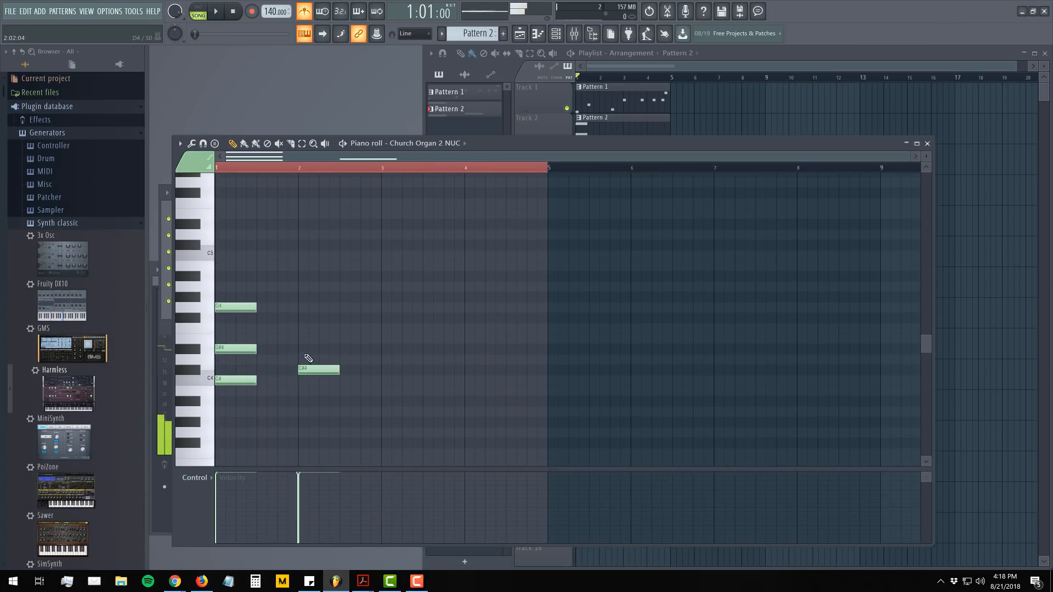
drag(316, 338, 307, 335)
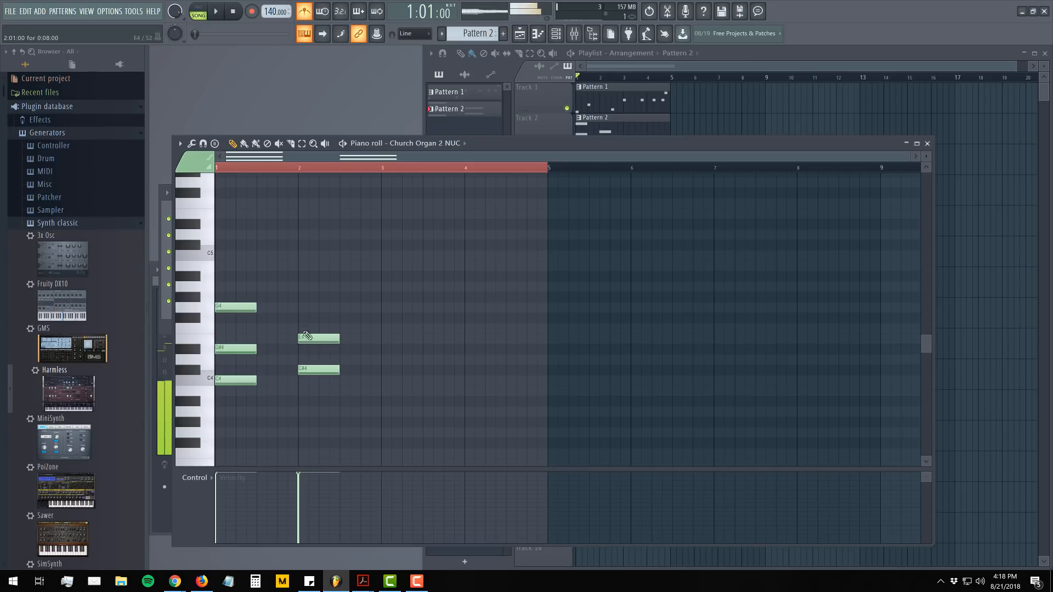
click(306, 298)
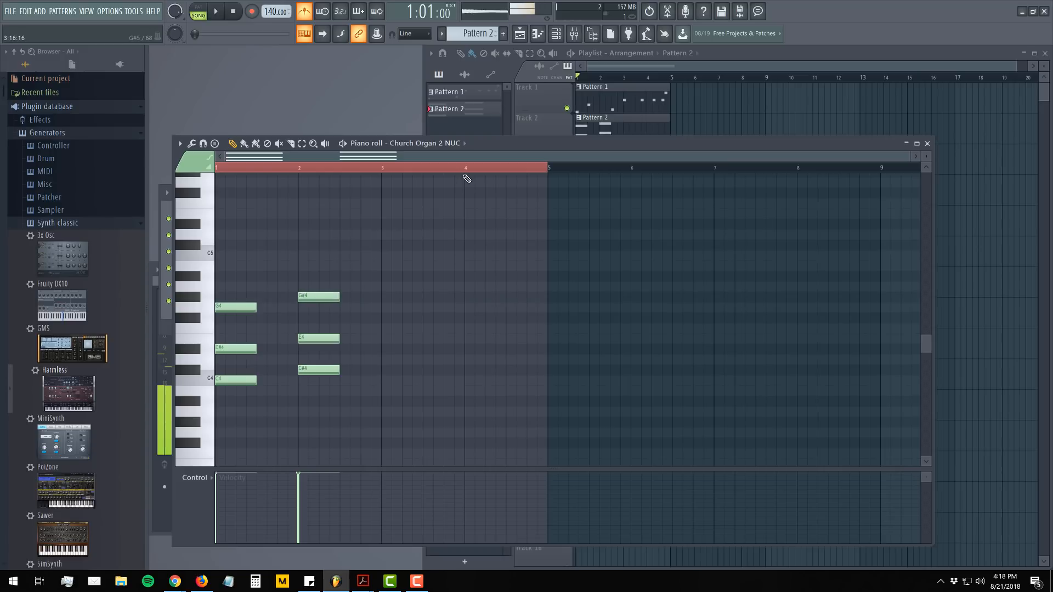
key(space)
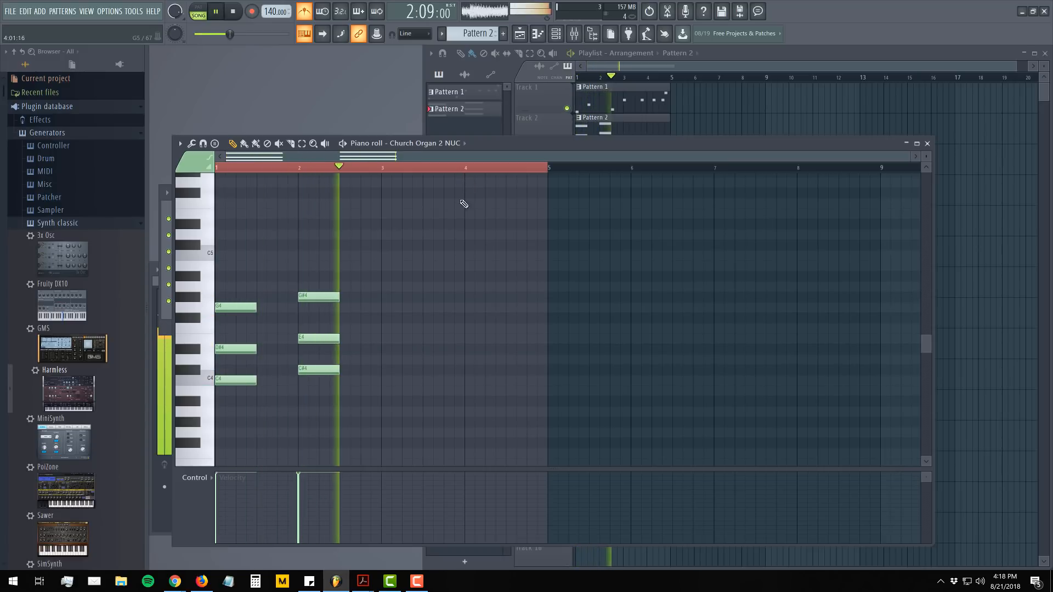
key(space)
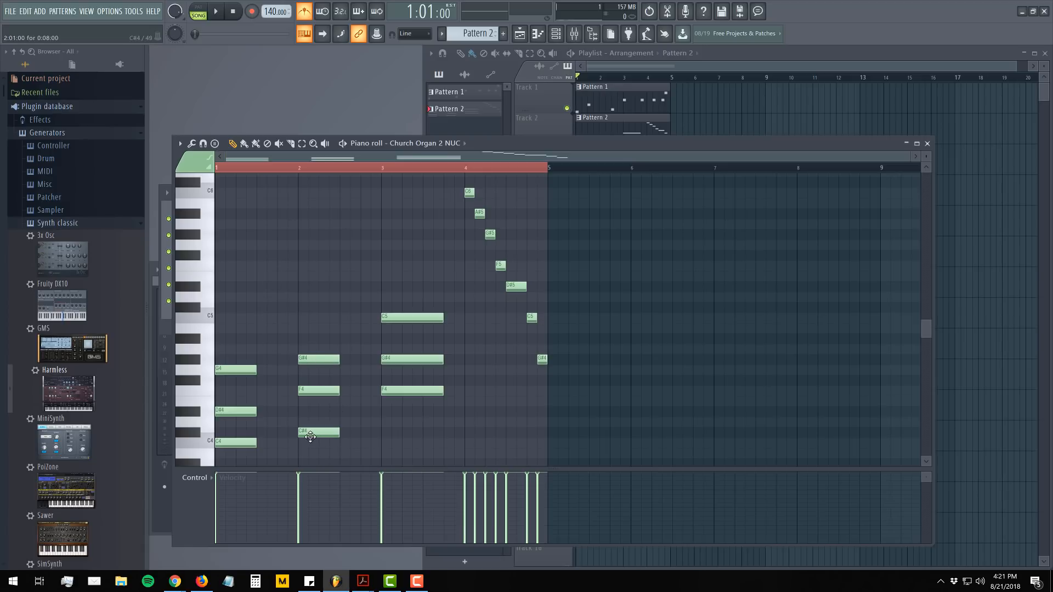
- Audition the F4 note of the bar 2 chord, play back the four-bar organ part, and close its piano roll
mouse_move(311, 394)
mouse_down()
mouse_move(311, 406)
mouse_move(313, 396)
mouse_up()
key(space)
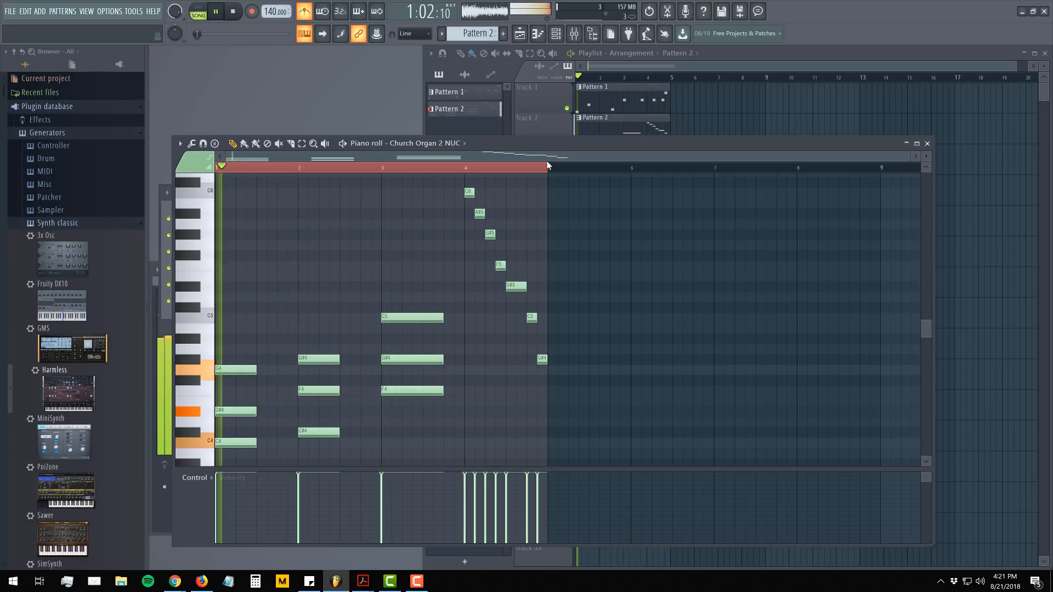
key(space)
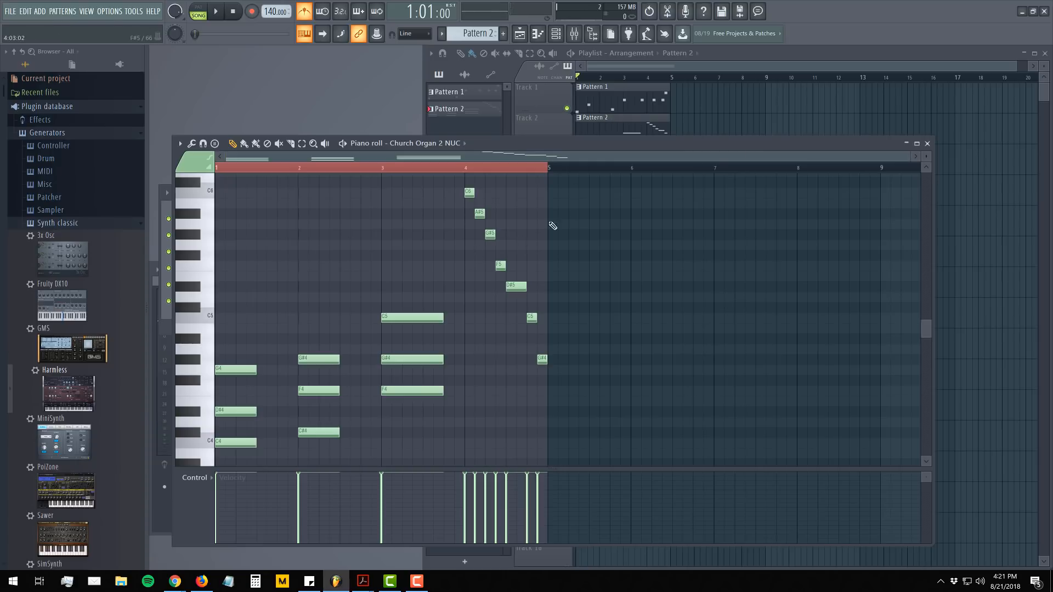
click(926, 145)
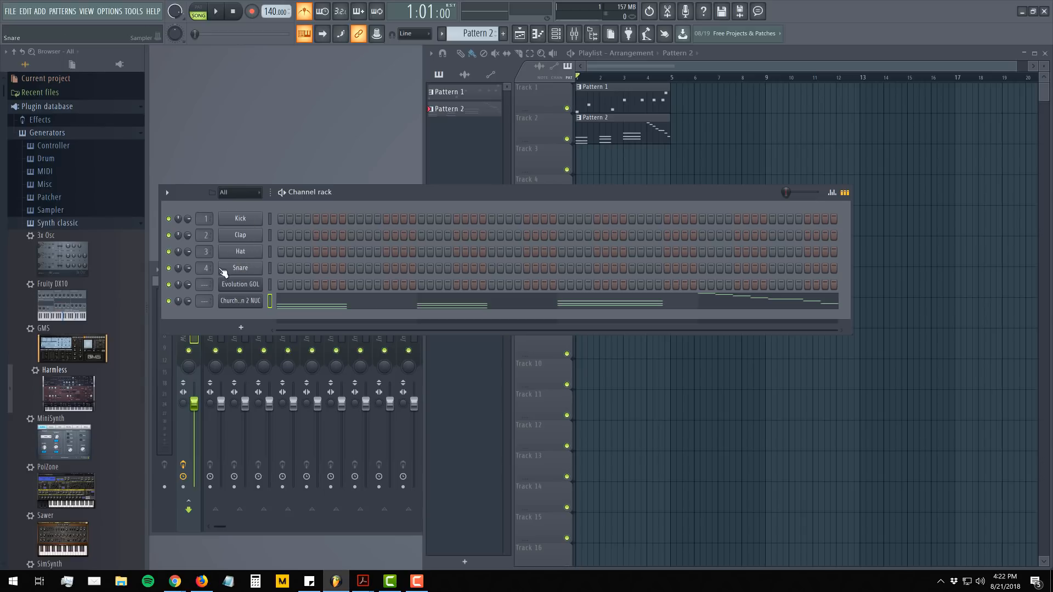
- Collapse the Synth classic and Generators folders in the Browser, then switch to File Explorer and open the 02 - Drum Samples - WAV folder
click(88, 225)
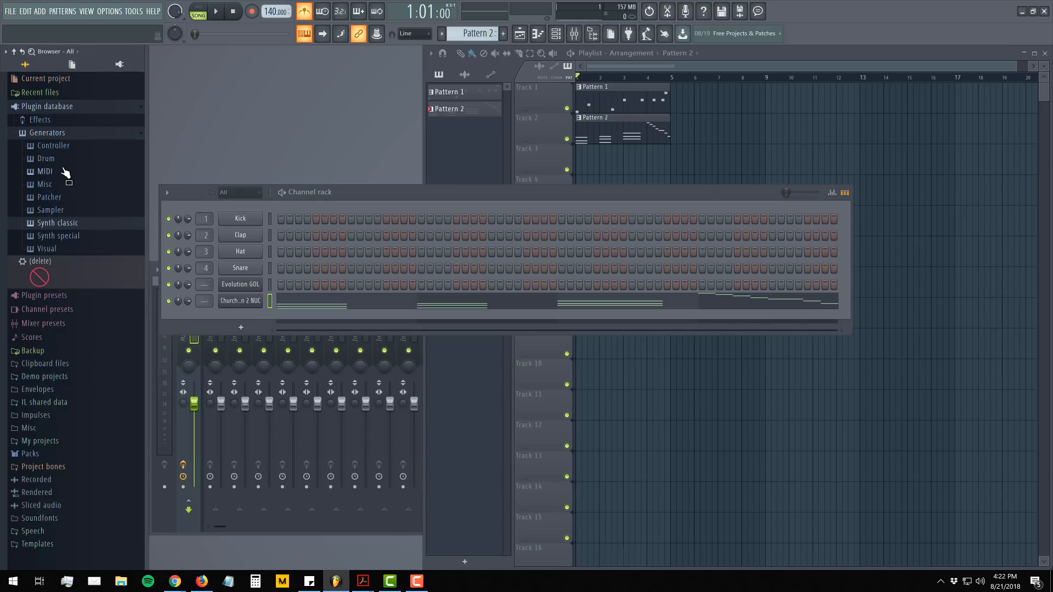
click(49, 136)
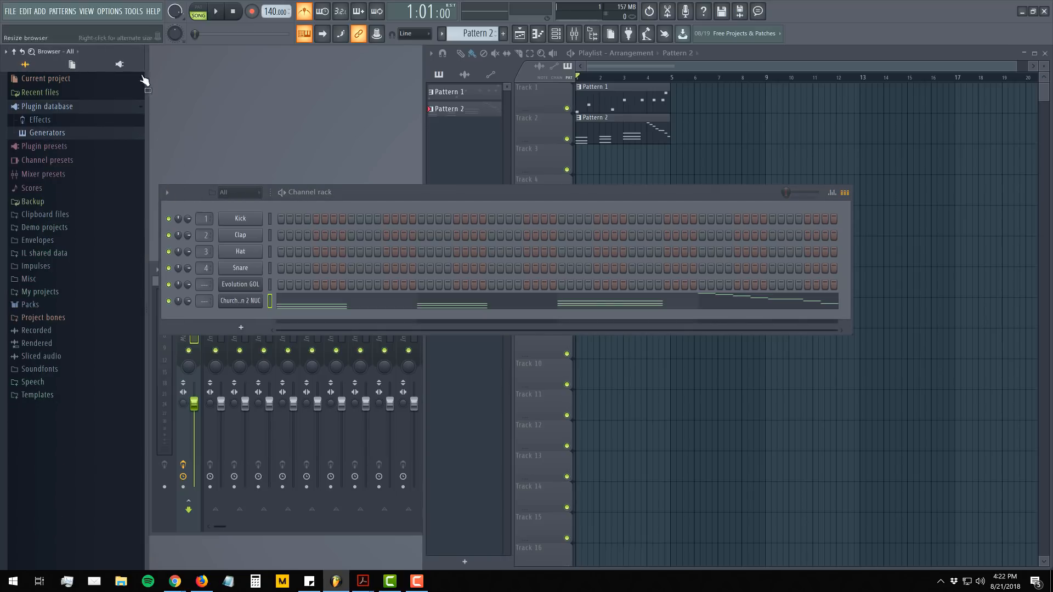
click(120, 581)
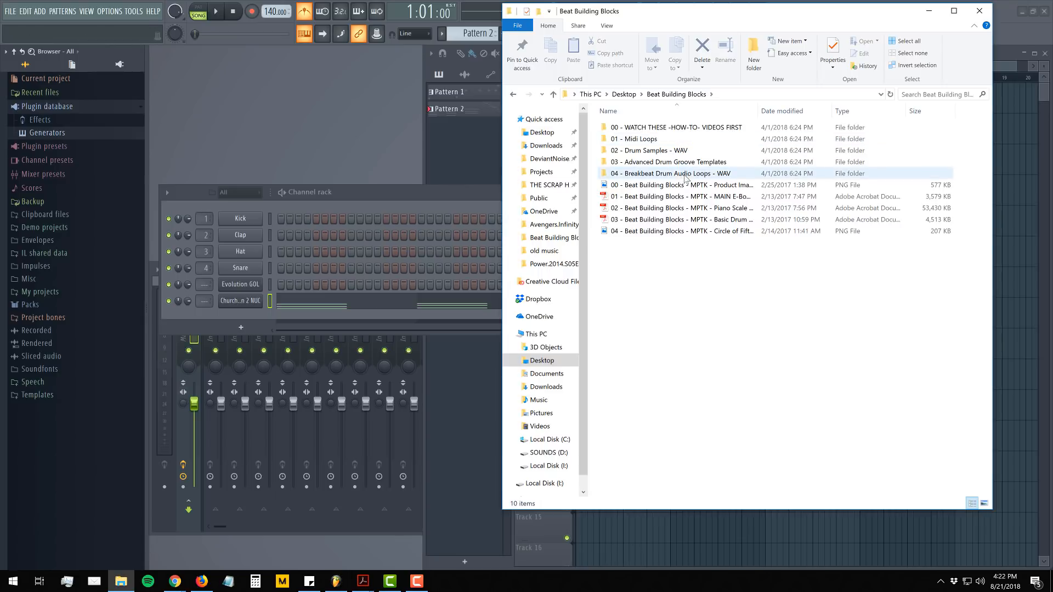
double_click(635, 148)
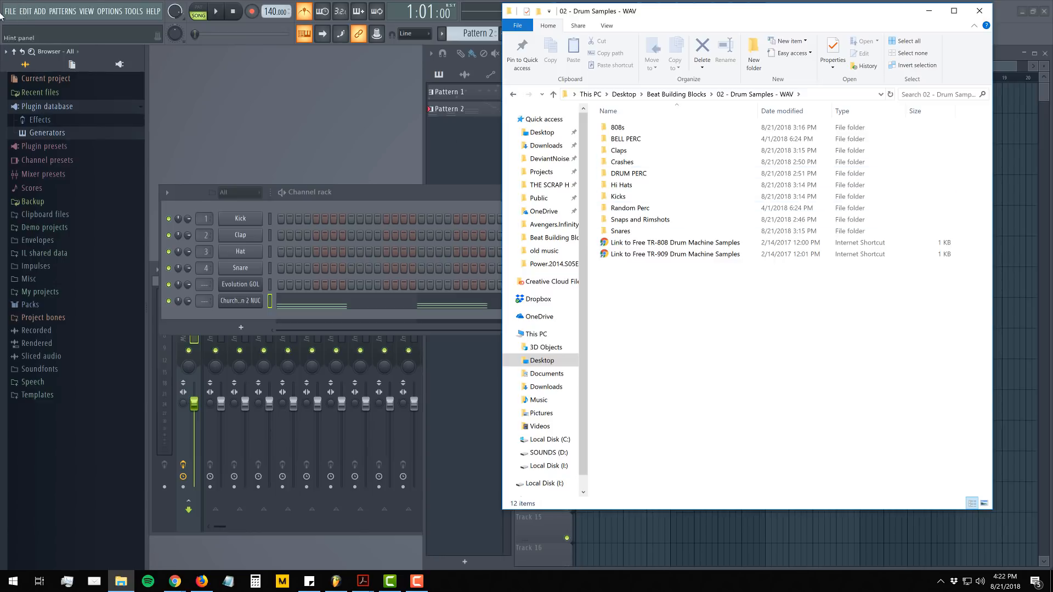
- Return to FL Studio and add the Desktop's Beat Building Blocks folder to the Browser's extra search folders, then close the settings
click(205, 97)
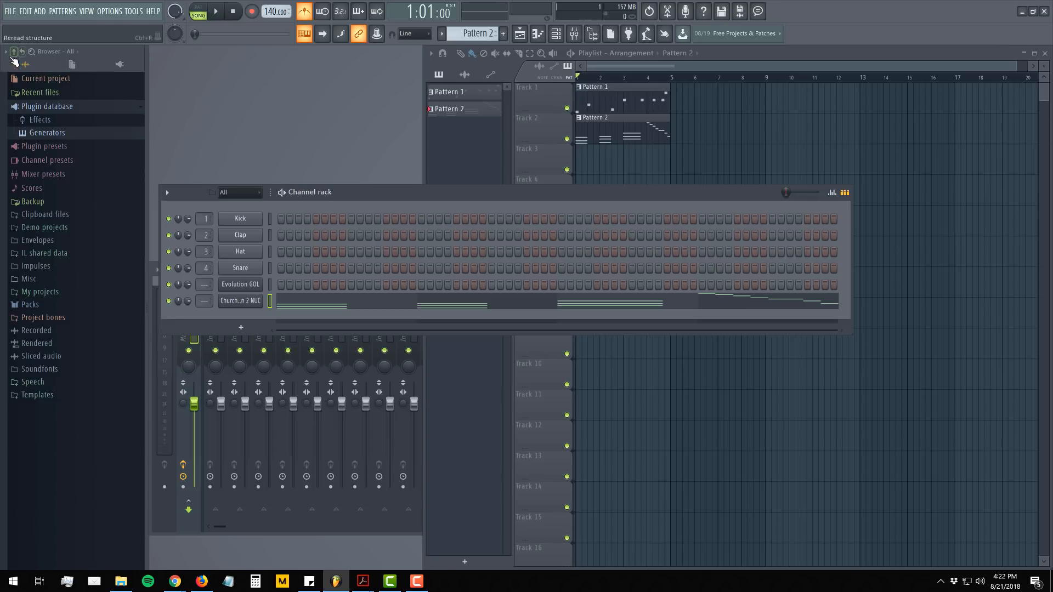
click(7, 52)
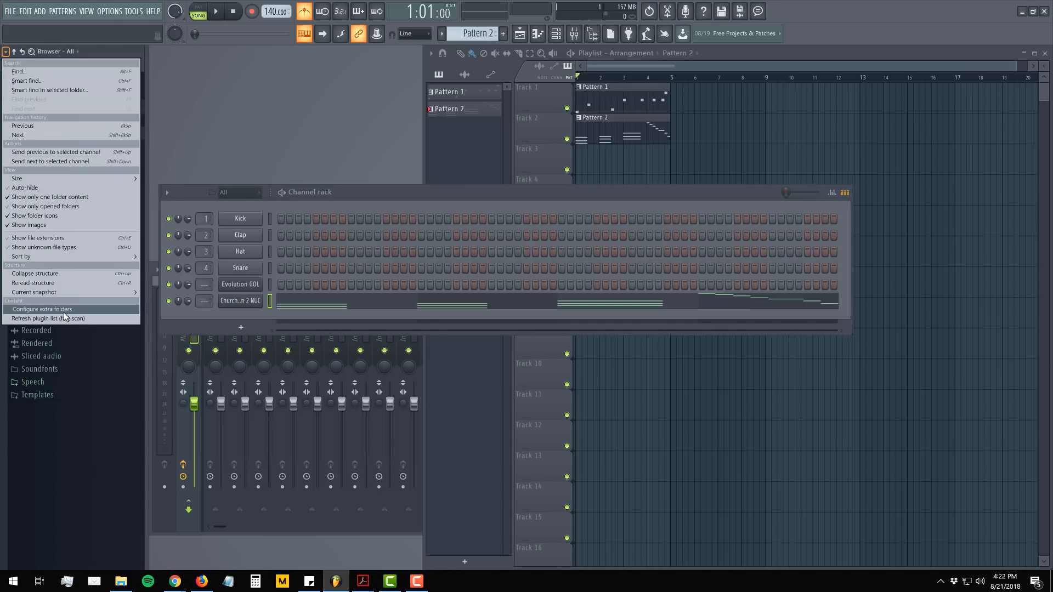
click(42, 309)
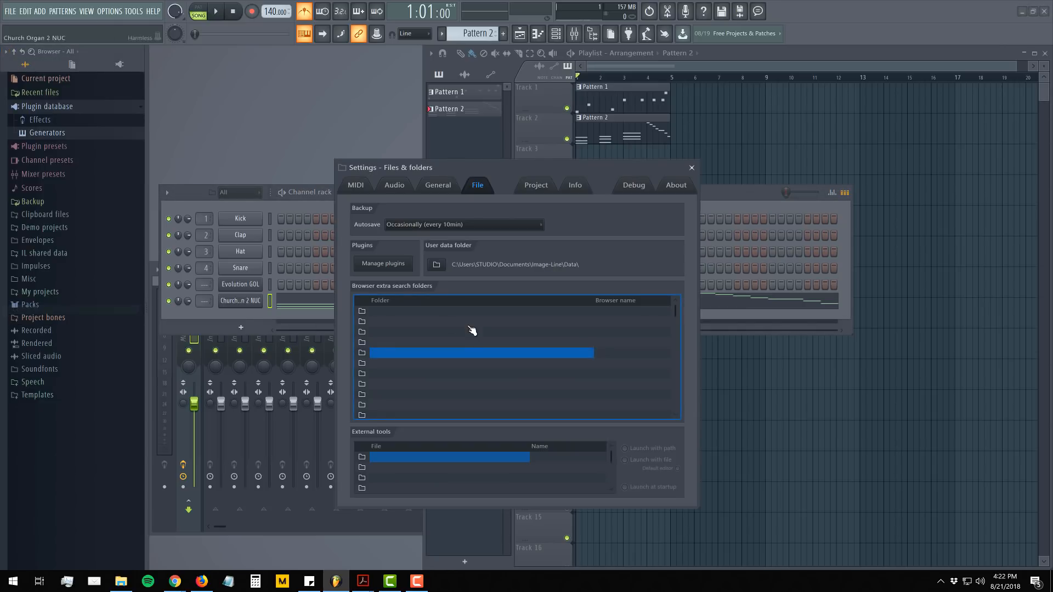
click(362, 312)
scroll(521, 281, down, 3)
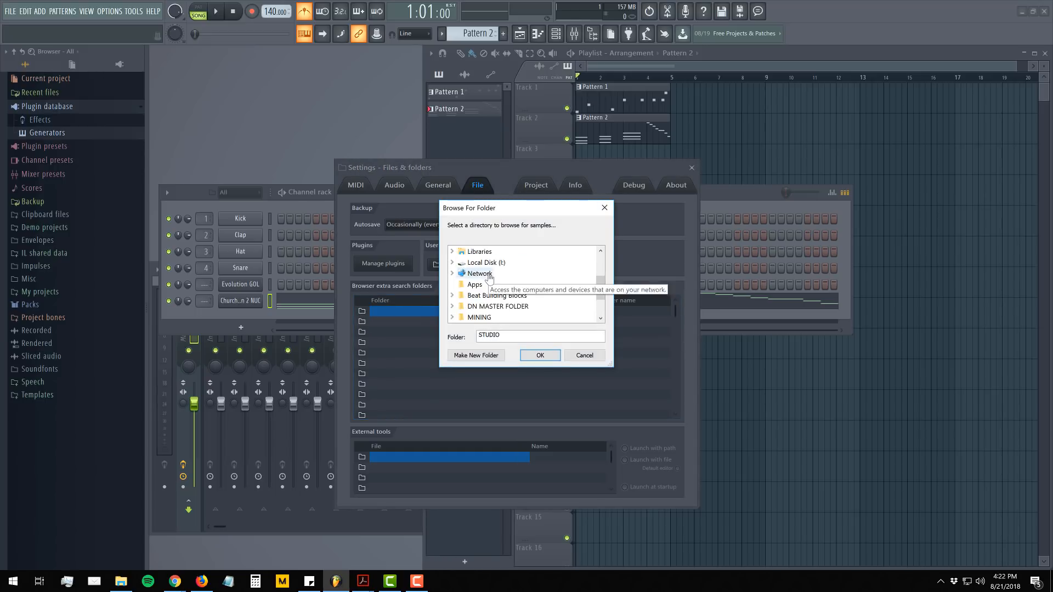
double_click(496, 262)
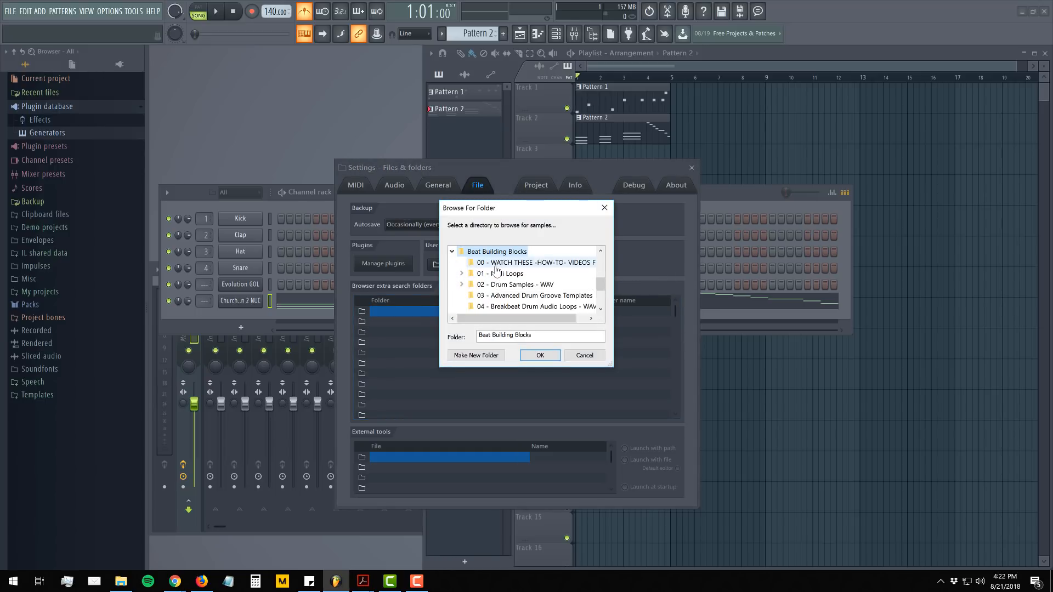
click(540, 355)
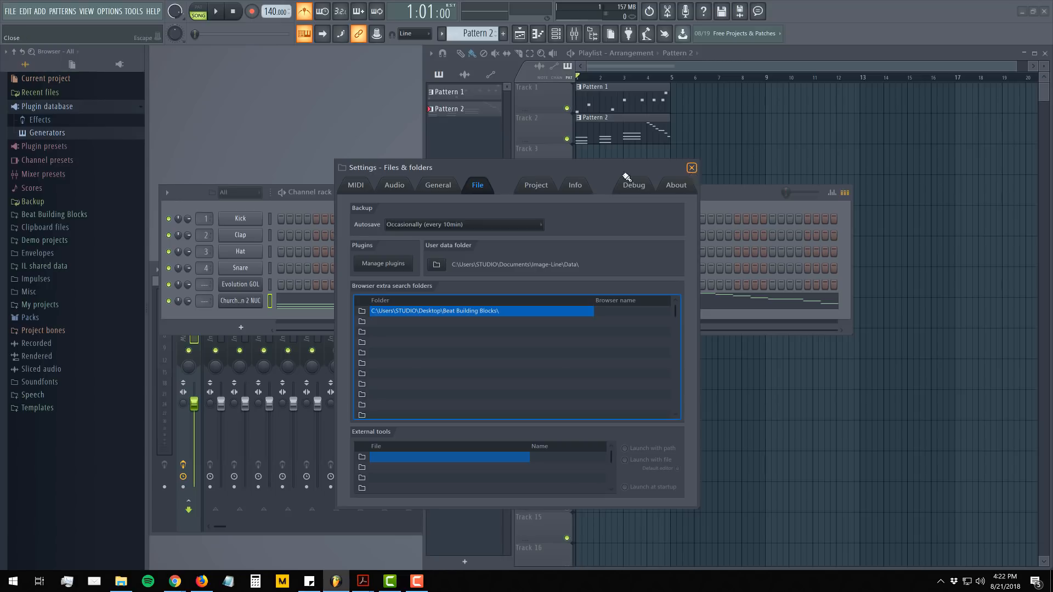
click(692, 167)
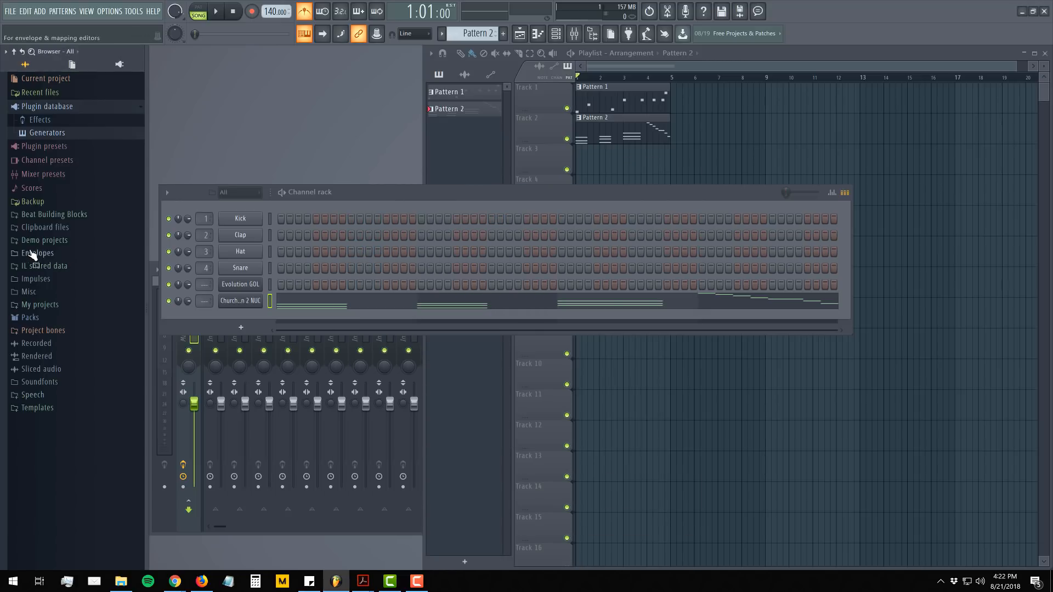
- Expand Beat Building Blocks, 02 - Drum Samples - WAV and its Kicks folder in the Browser
click(55, 213)
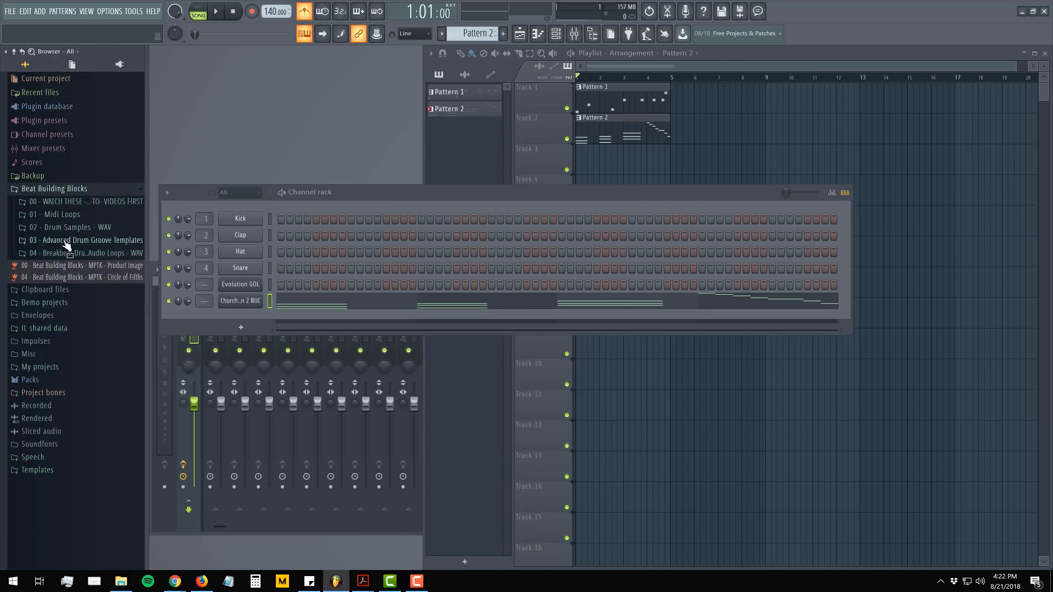
click(70, 228)
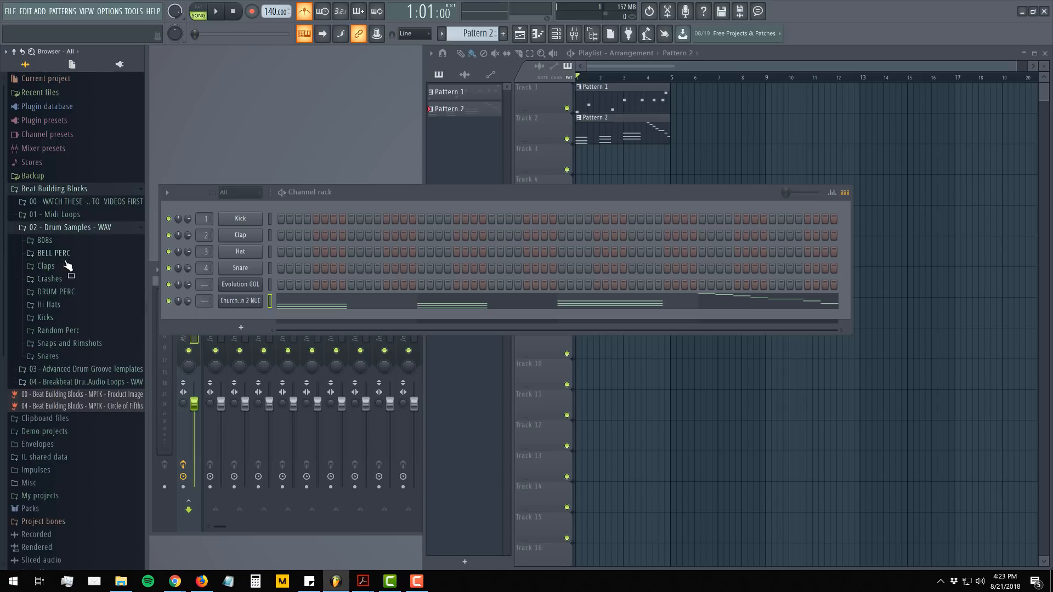
click(65, 321)
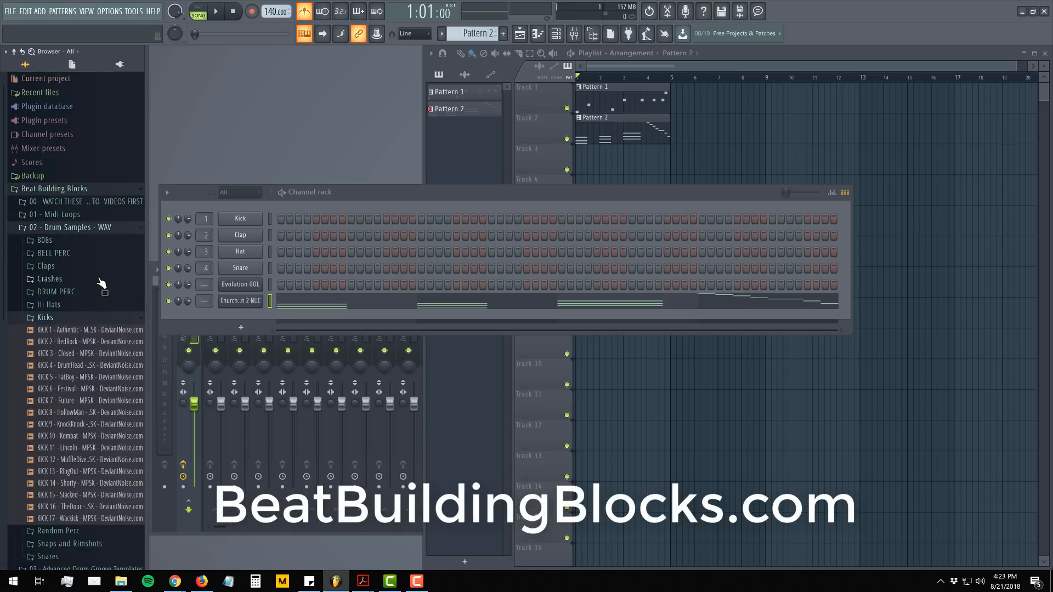
- Audition a range of kick samples from the Kicks folder, from KICK 2 - BedRock through KICK 13 - RingOut
click(72, 342)
click(70, 354)
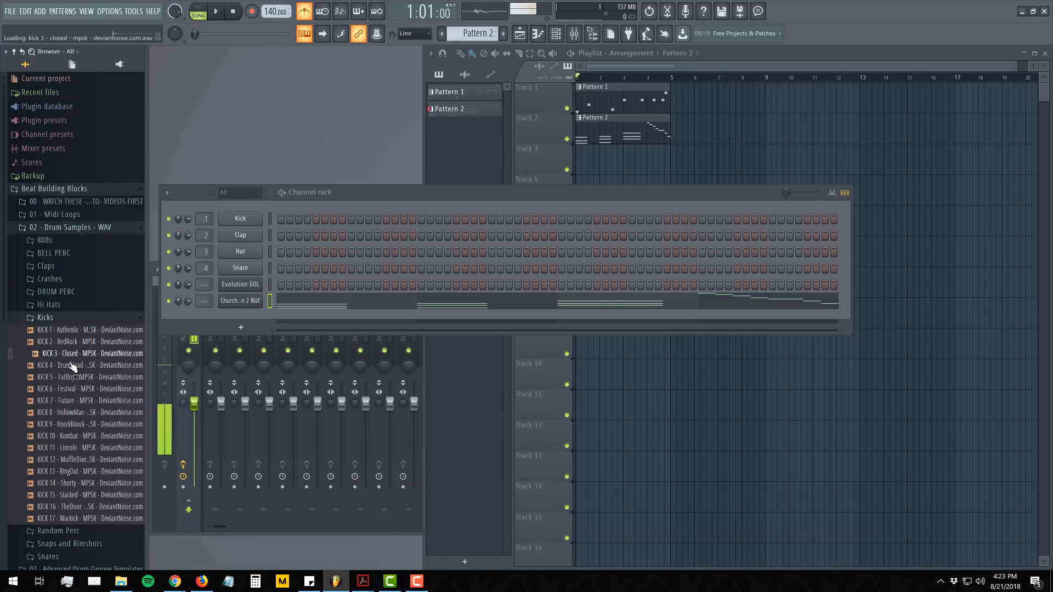
click(76, 389)
click(78, 413)
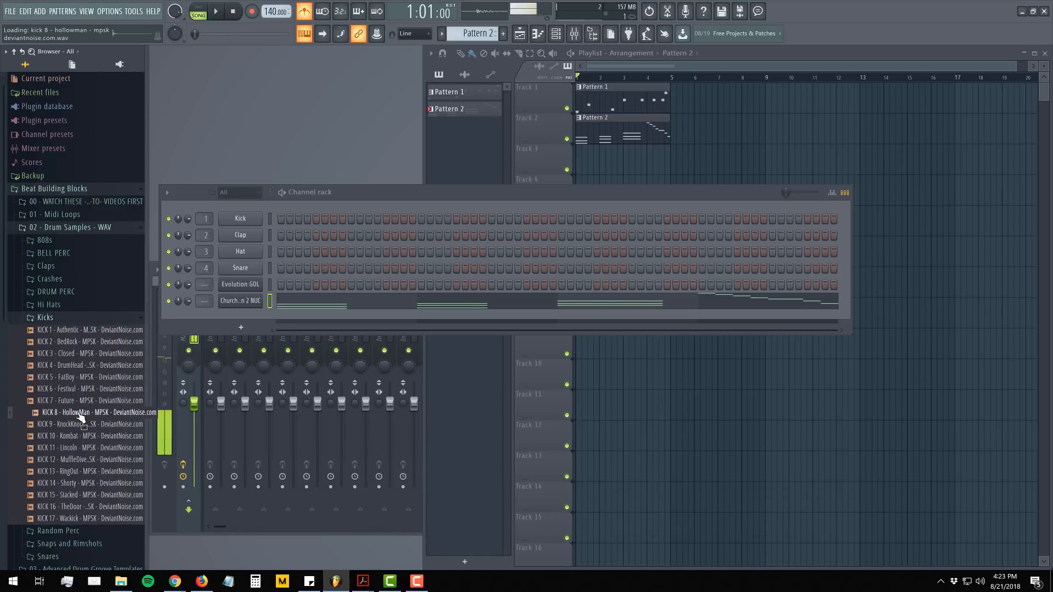
click(80, 426)
click(82, 448)
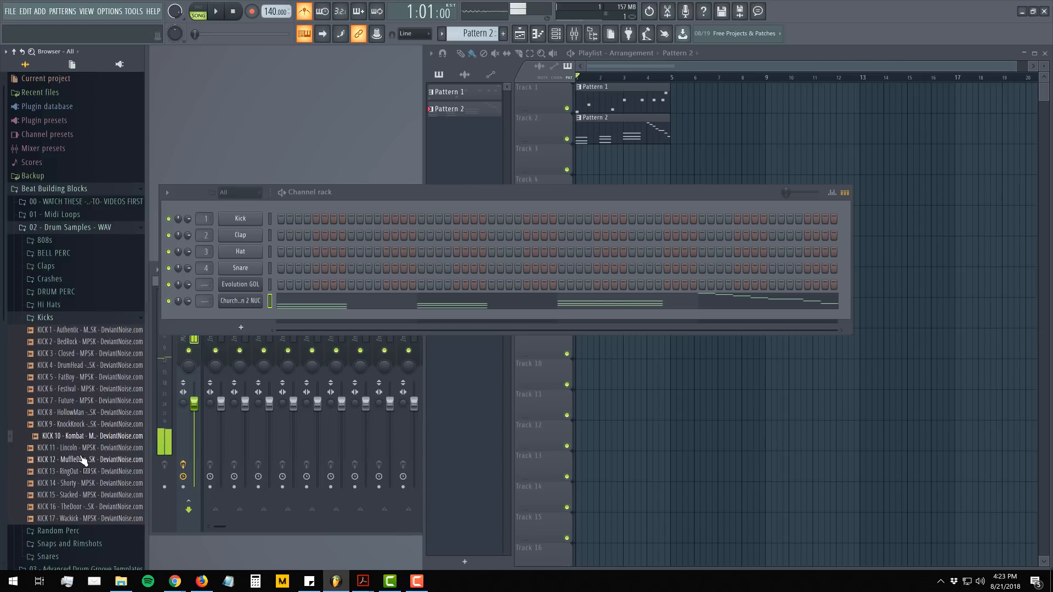
click(83, 459)
click(82, 472)
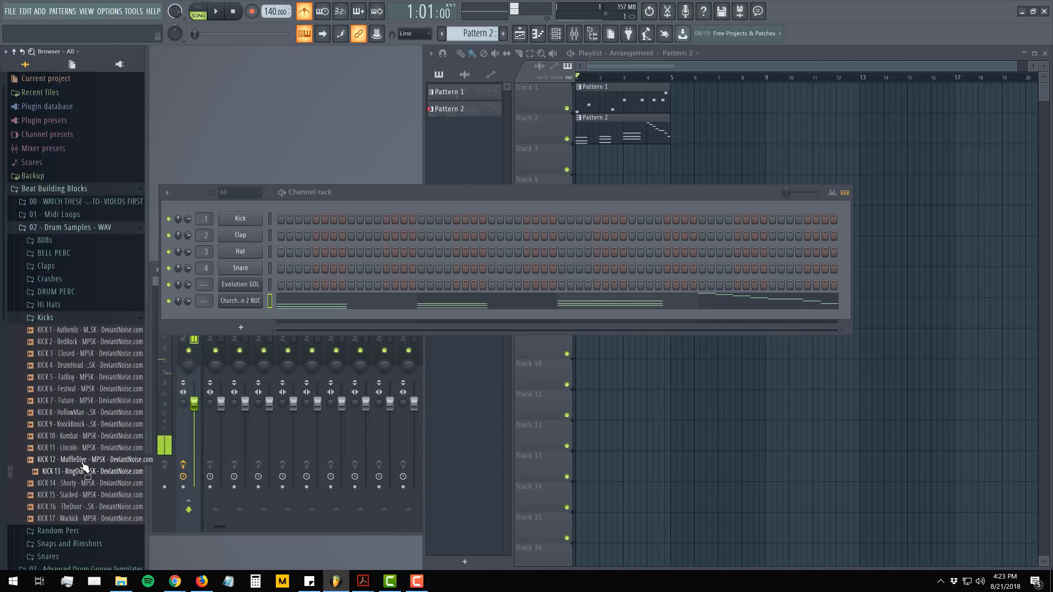
- Load the KICK 12 - MuffleDive sample into the Kick channel and normalize it in the sampler settings
click(81, 461)
drag(223, 434, 242, 222)
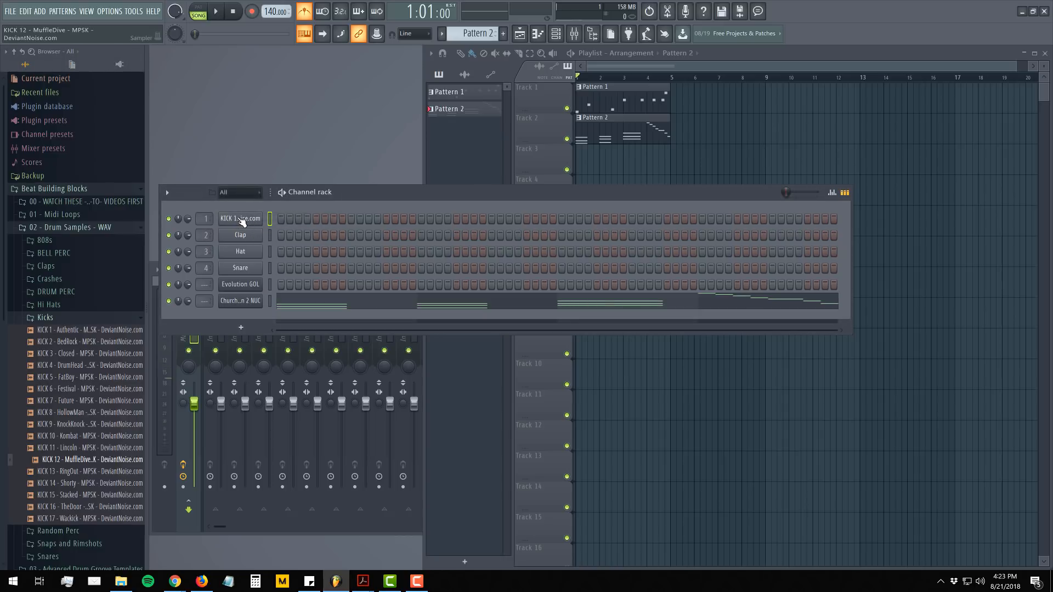
click(242, 219)
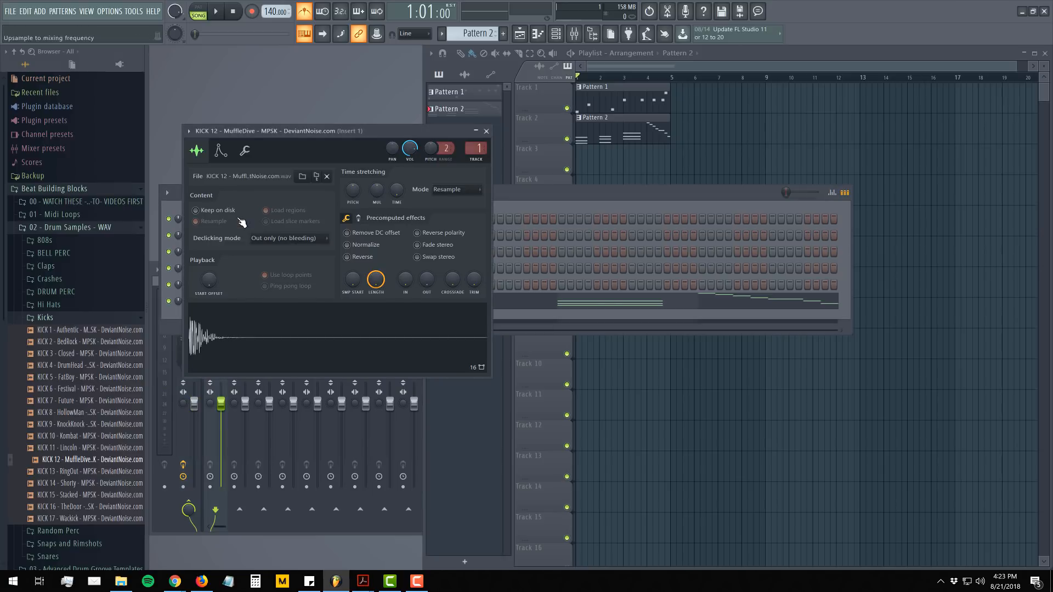
click(346, 245)
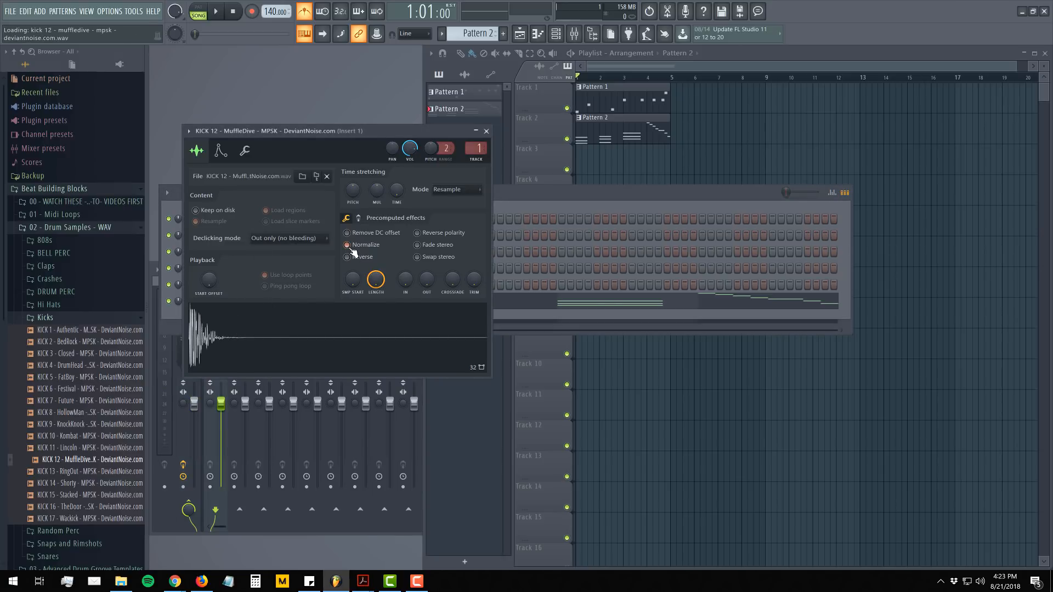
click(486, 131)
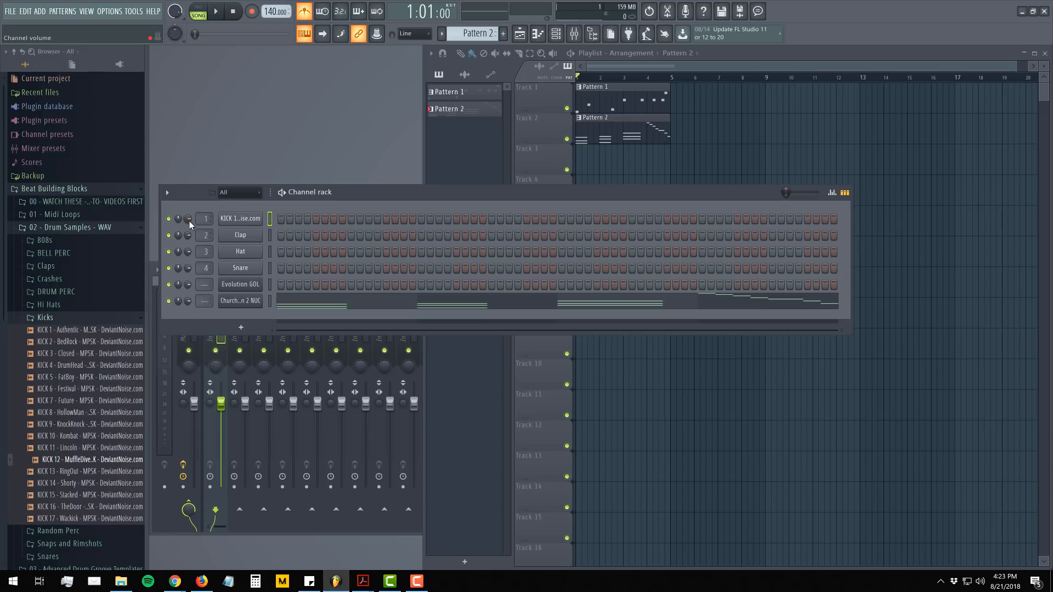
- Open the Snaps and Rimshots folder in the Browser and audition its snap samples, including SNAP 3, SNAP 4 and SNAP 5
scroll(78, 361, down, 5)
click(55, 320)
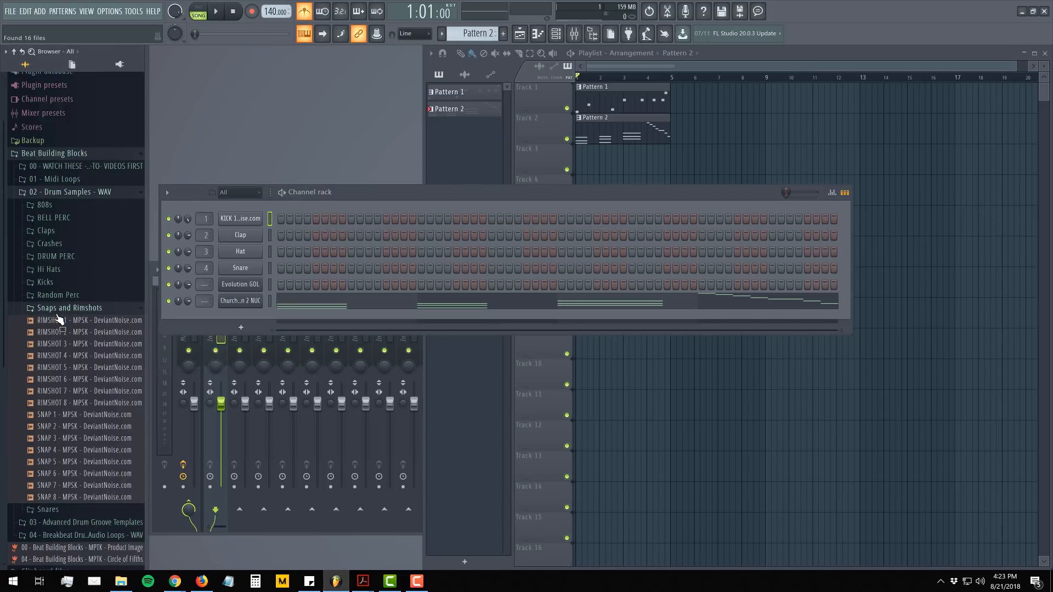
click(89, 415)
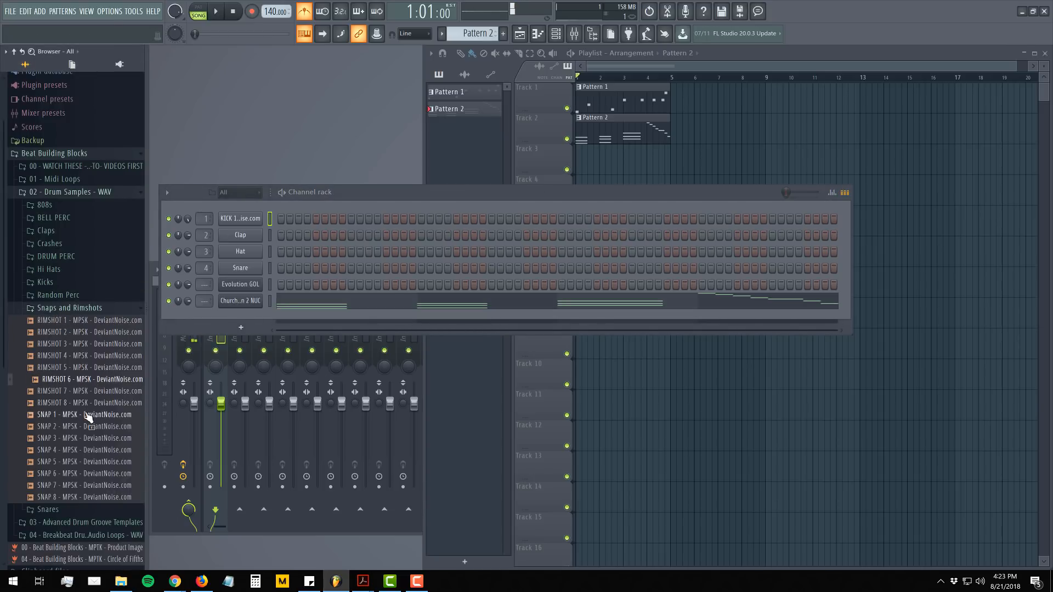
click(90, 438)
click(90, 450)
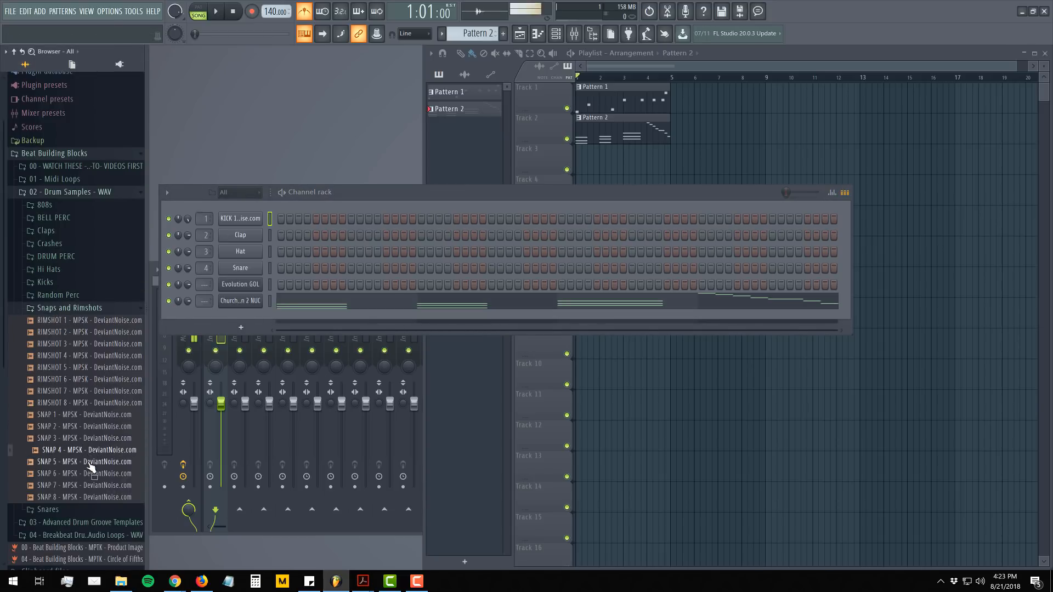
click(91, 464)
- Load the SNAP 5 sample into the Clap channel and review its sampler settings
drag(91, 463, 239, 241)
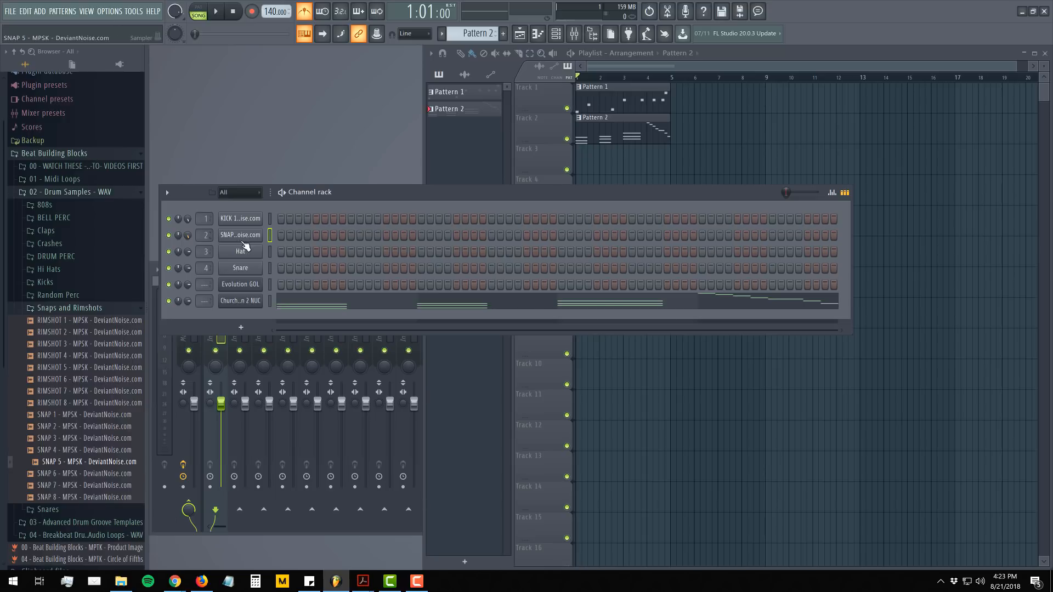
click(248, 242)
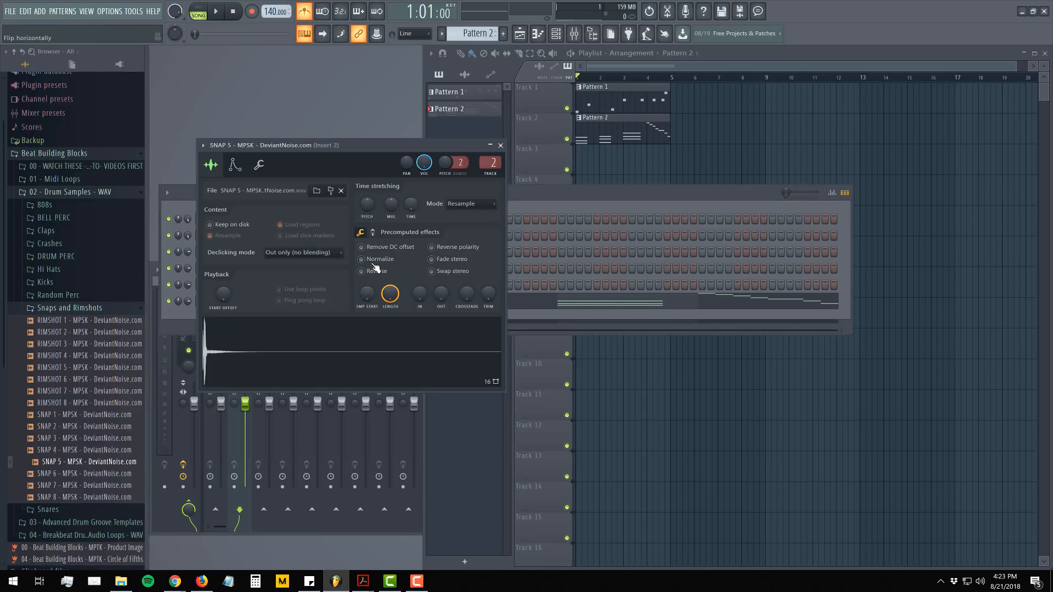
click(500, 146)
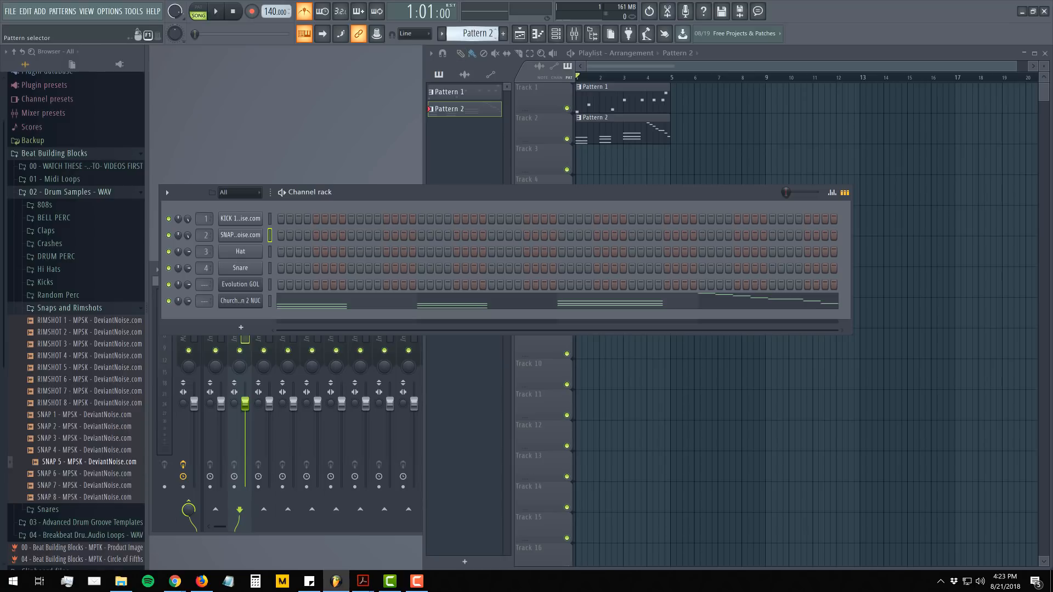
- Create Pattern 3 with snap hits on steps 5 and 13, place it at bar 1 of Track 3, and play the arrangement
key(F4)
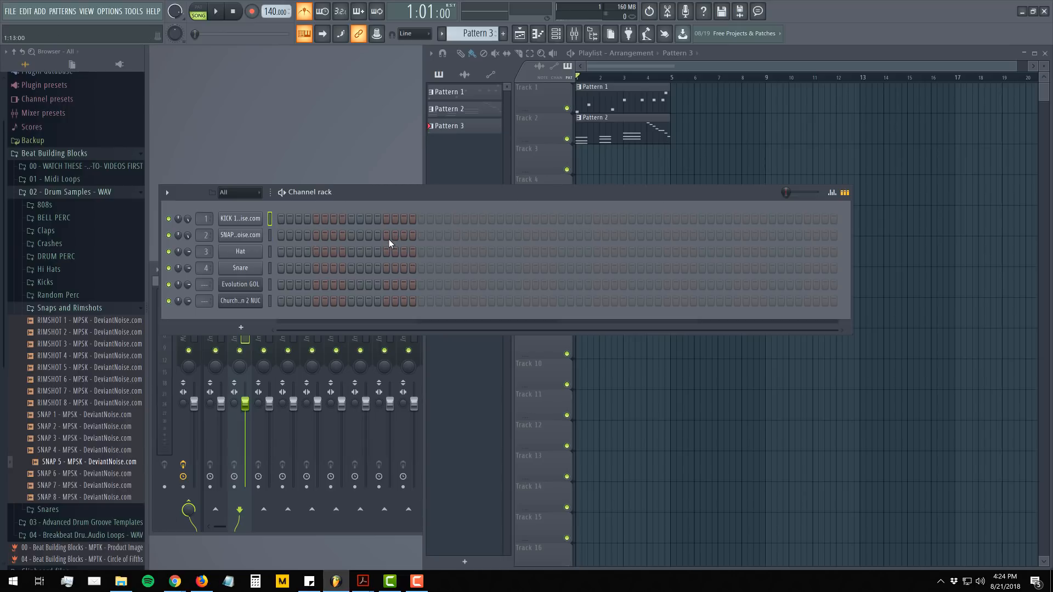
click(315, 235)
click(582, 170)
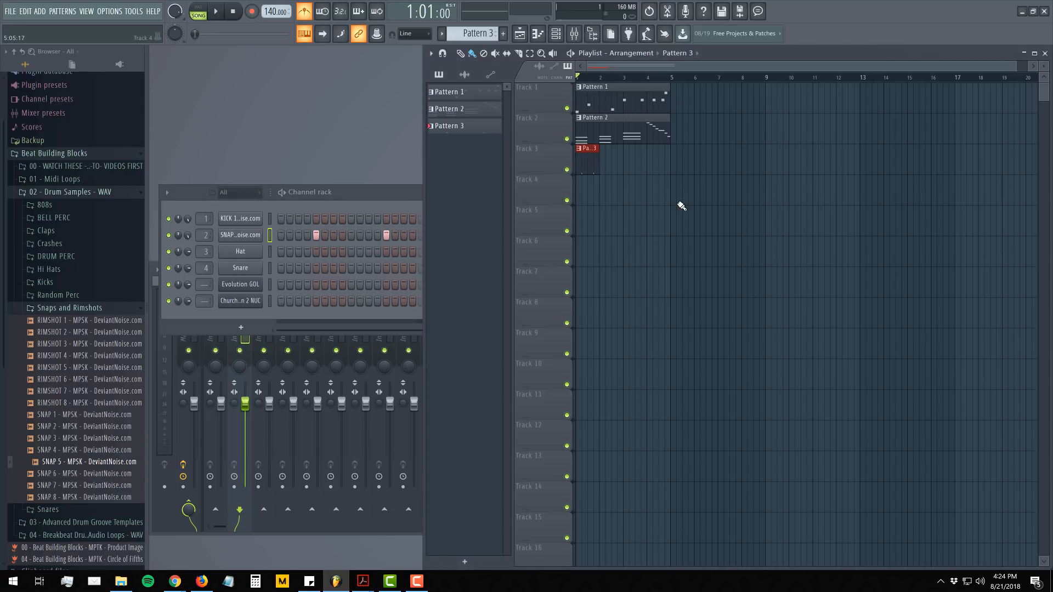
key(space)
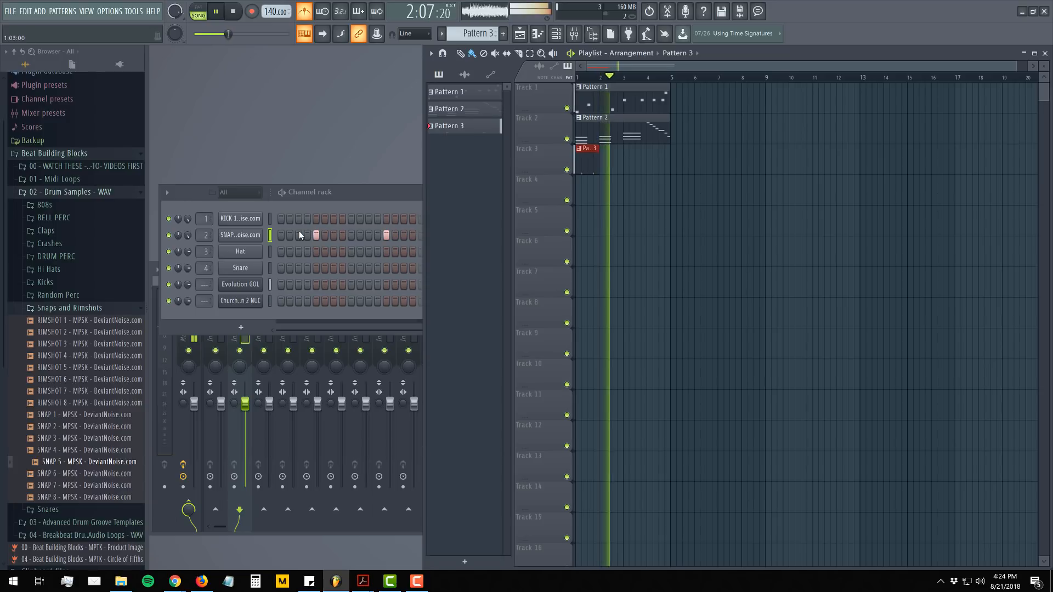
key(space)
- Replace Pattern 3's snap hits with hits on steps 9 and 25, re-place its clip at bar 1 of Track 3, and play it
right_click(587, 169)
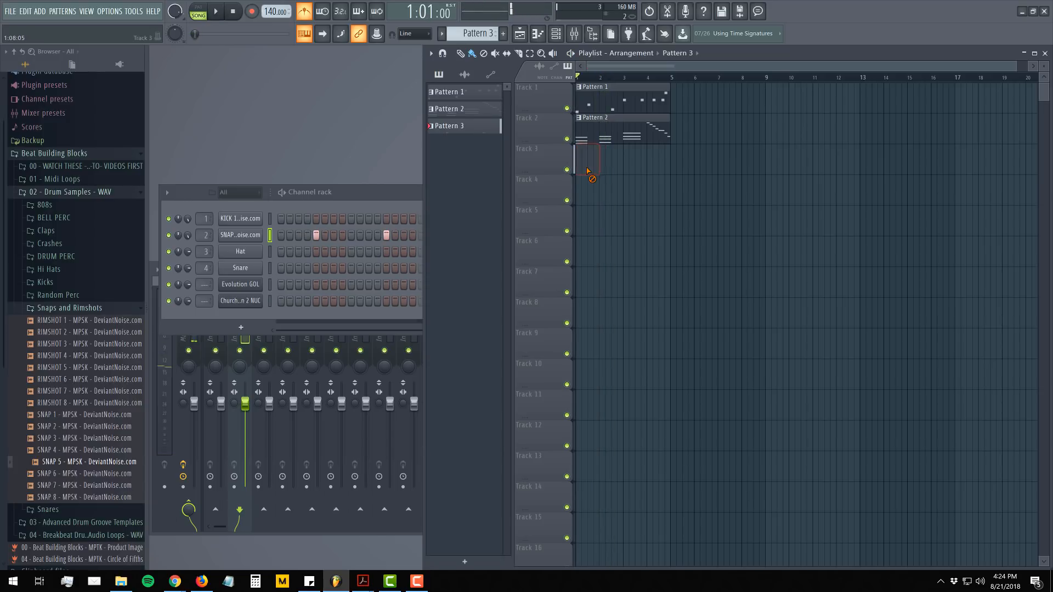
click(355, 190)
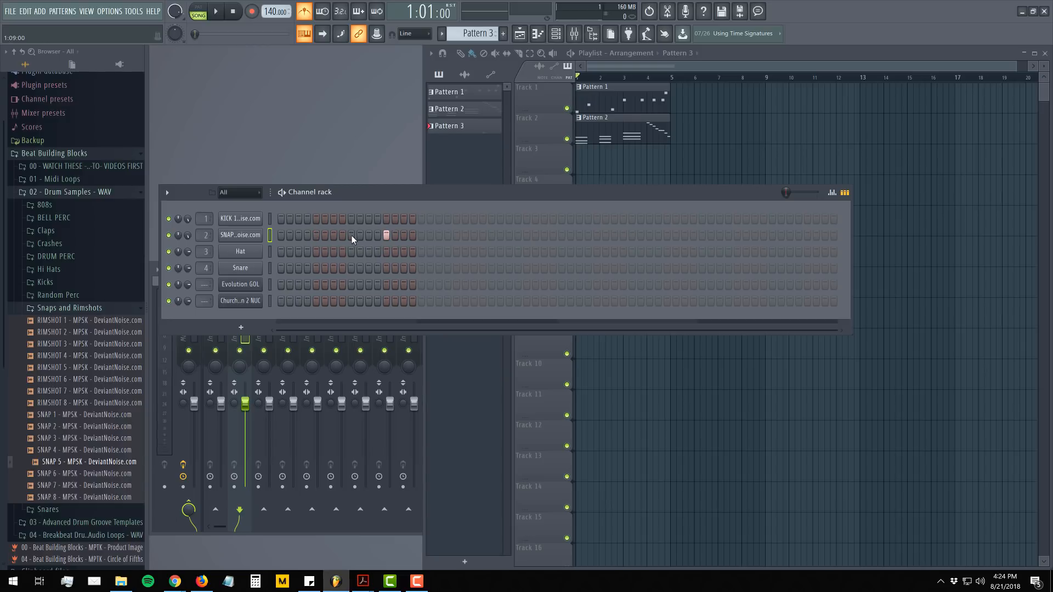
click(491, 236)
key(space)
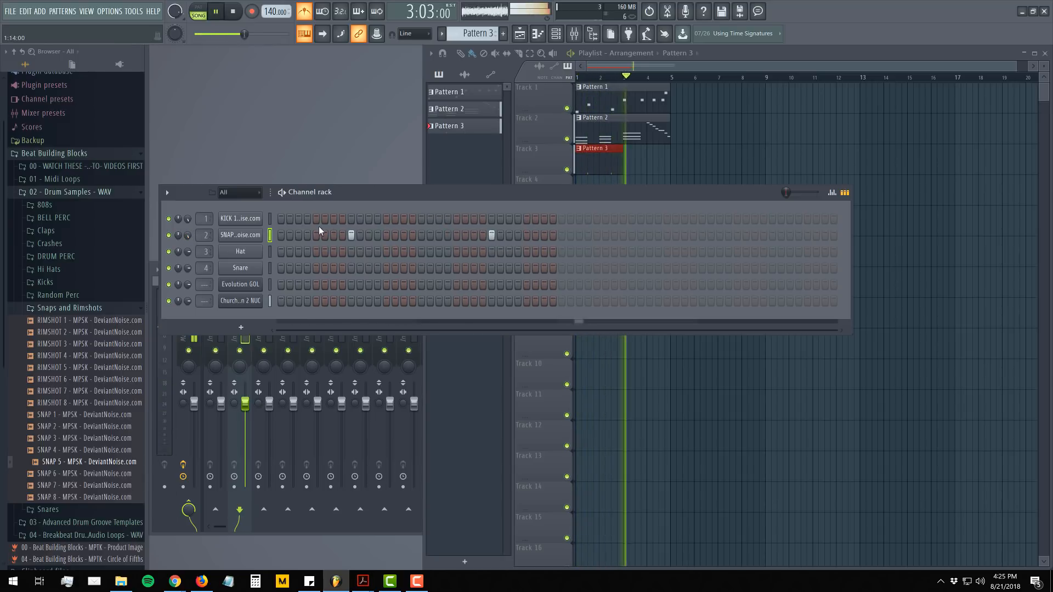
key(space)
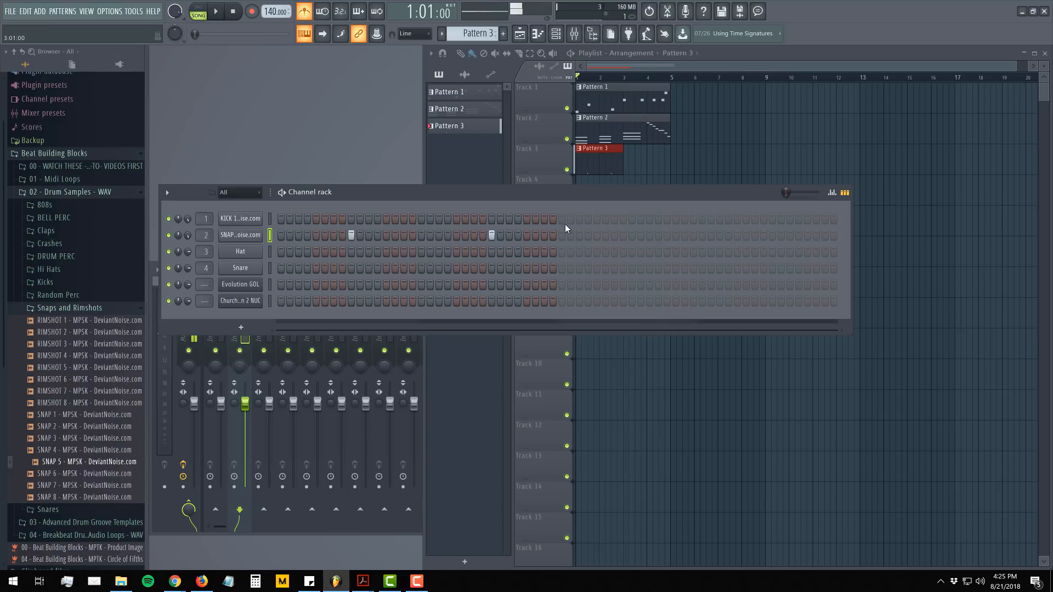
- Add snap hits on steps 41 and 57 to extend Pattern 3 to four bars, and play the arrangement
click(630, 237)
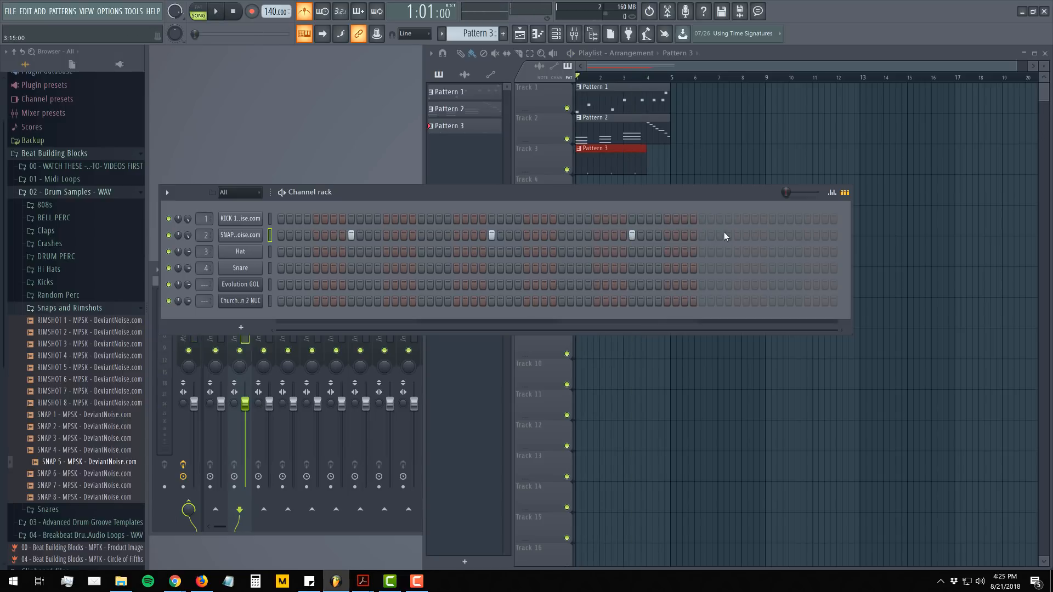
click(772, 236)
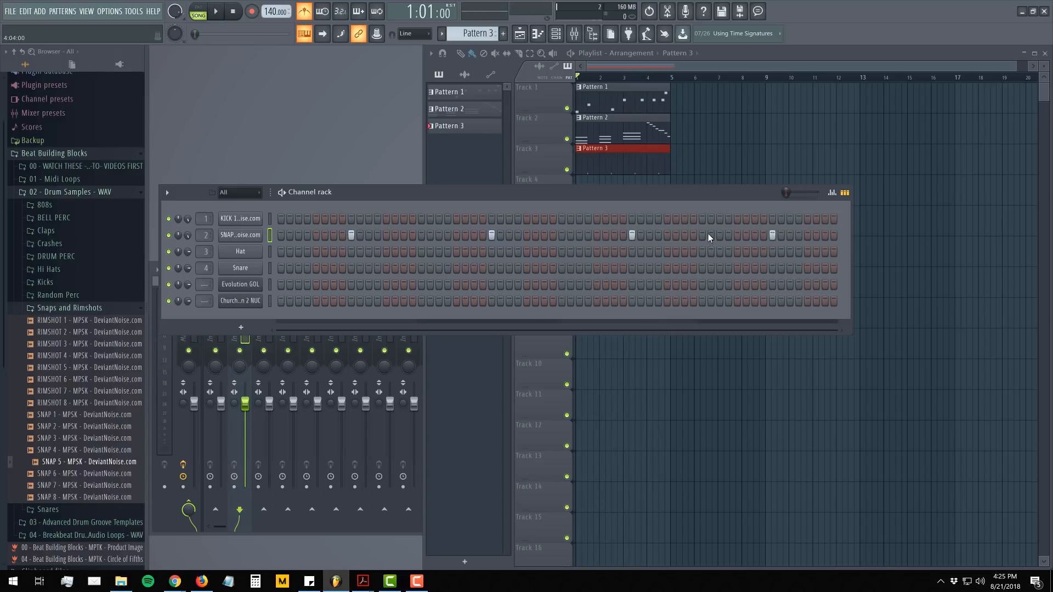
key(space)
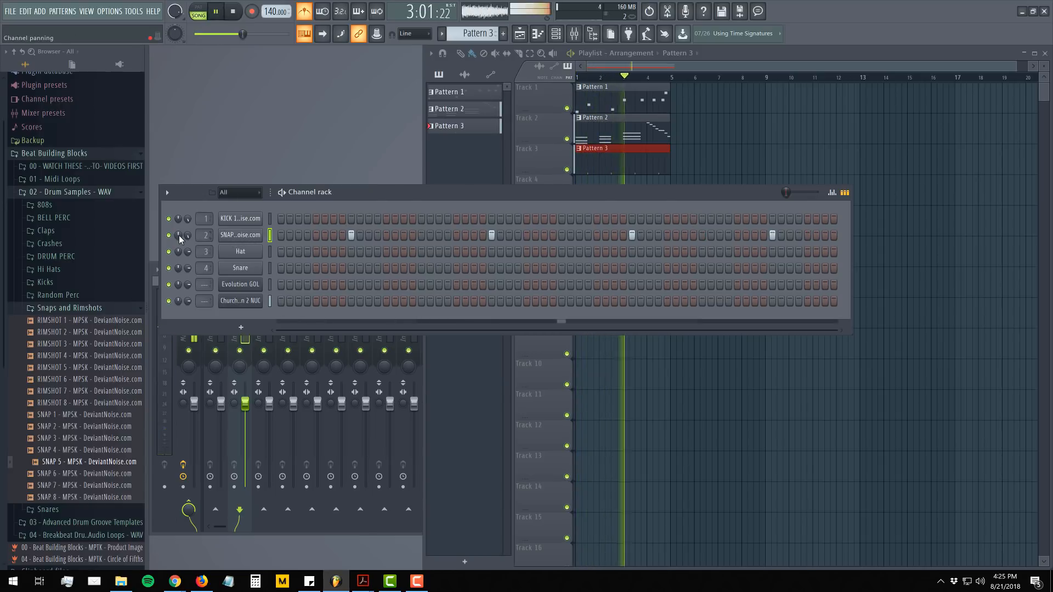
key(space)
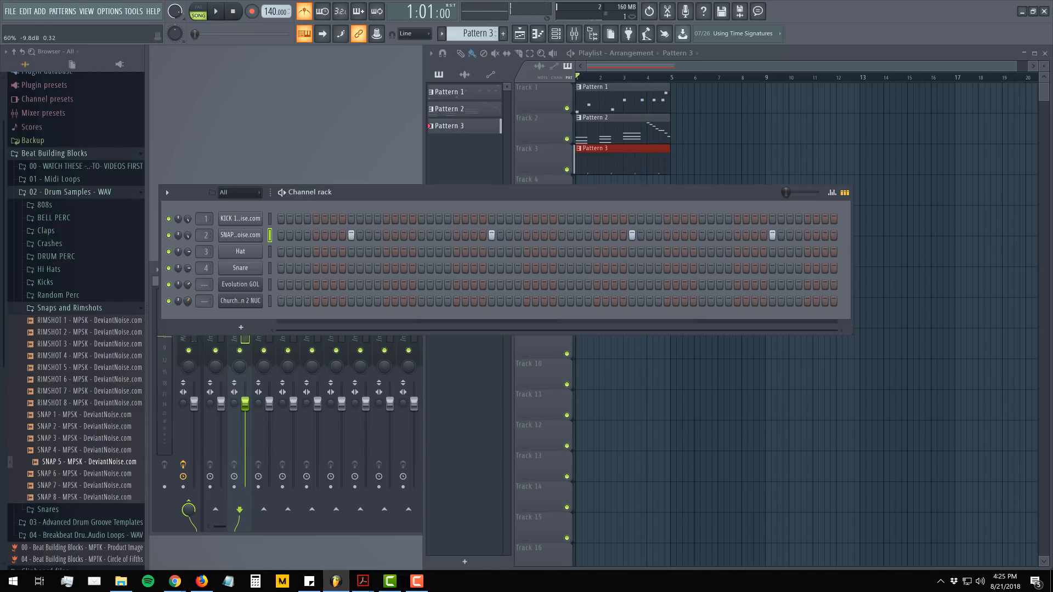
- Play the arrangement, then create Pattern 4 with kick hits on steps 1, 11, 19, 27, 28, 35, 49 and 57 and place it at bar 1 of Track 4
key(space)
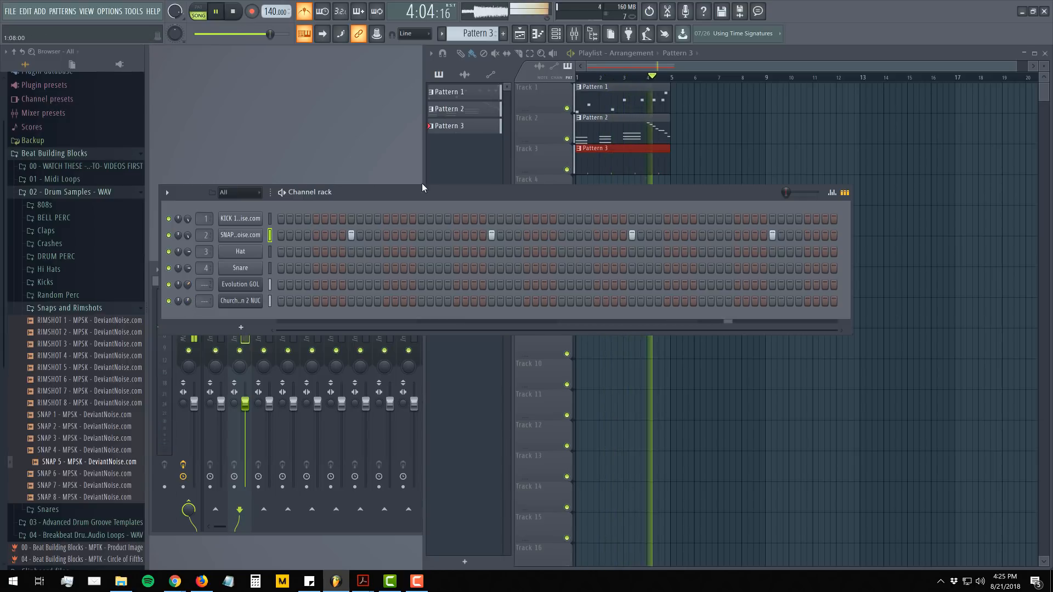
key(space)
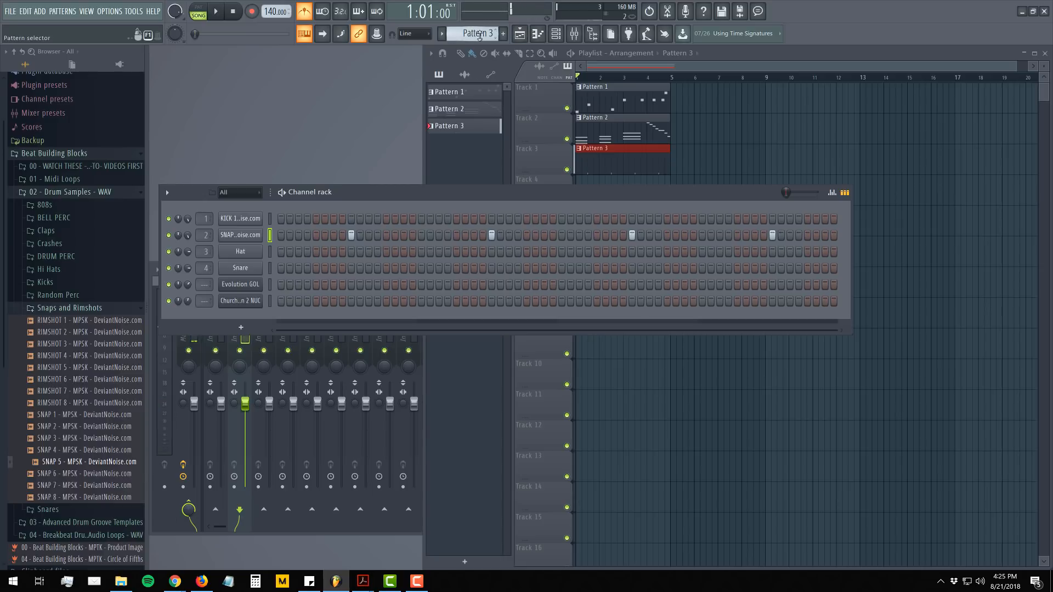
drag(480, 36, 479, 28)
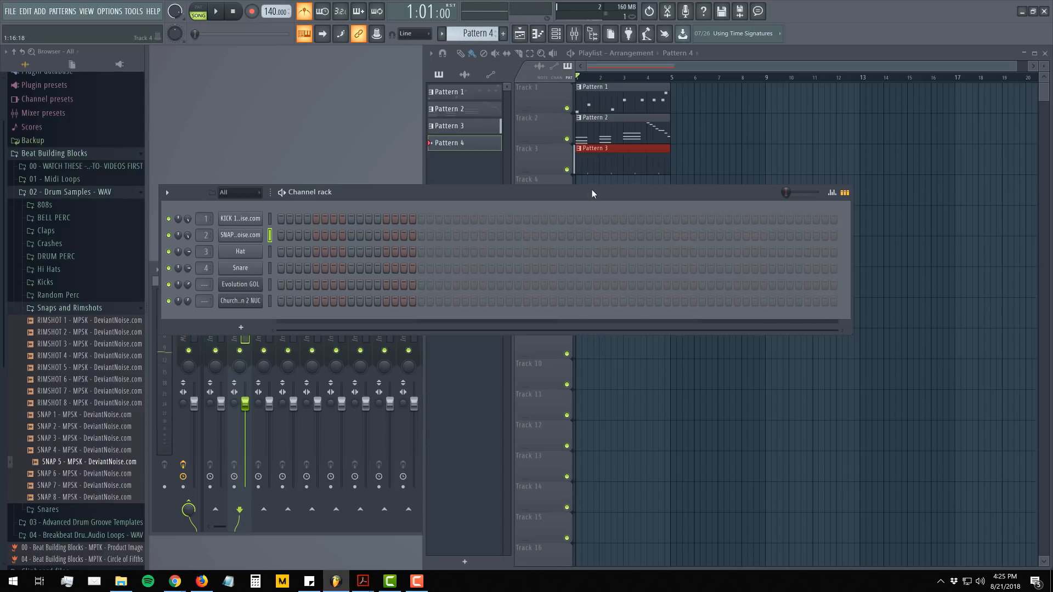
drag(566, 192, 569, 274)
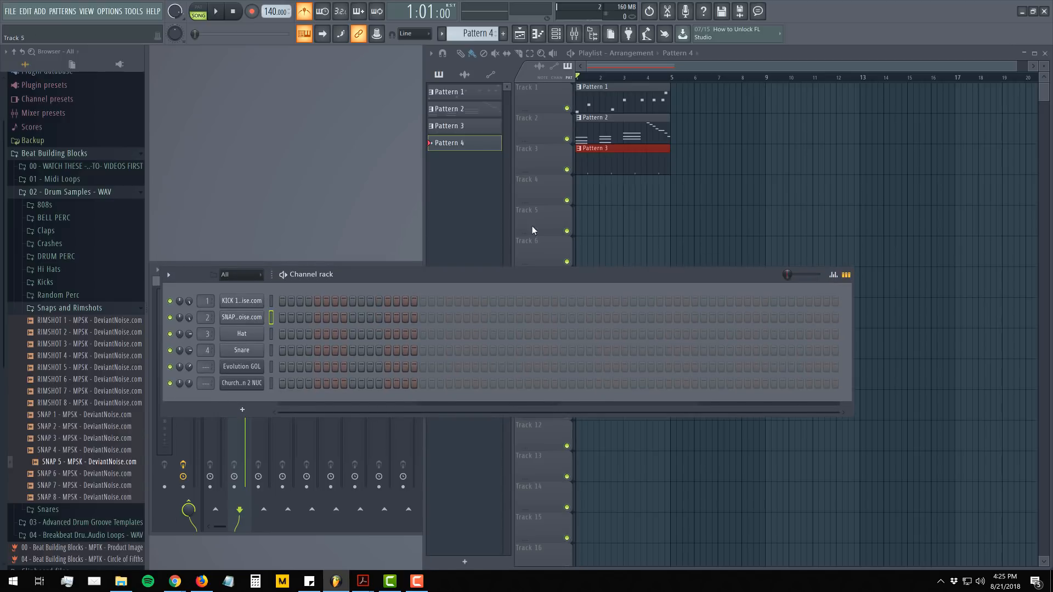
click(594, 199)
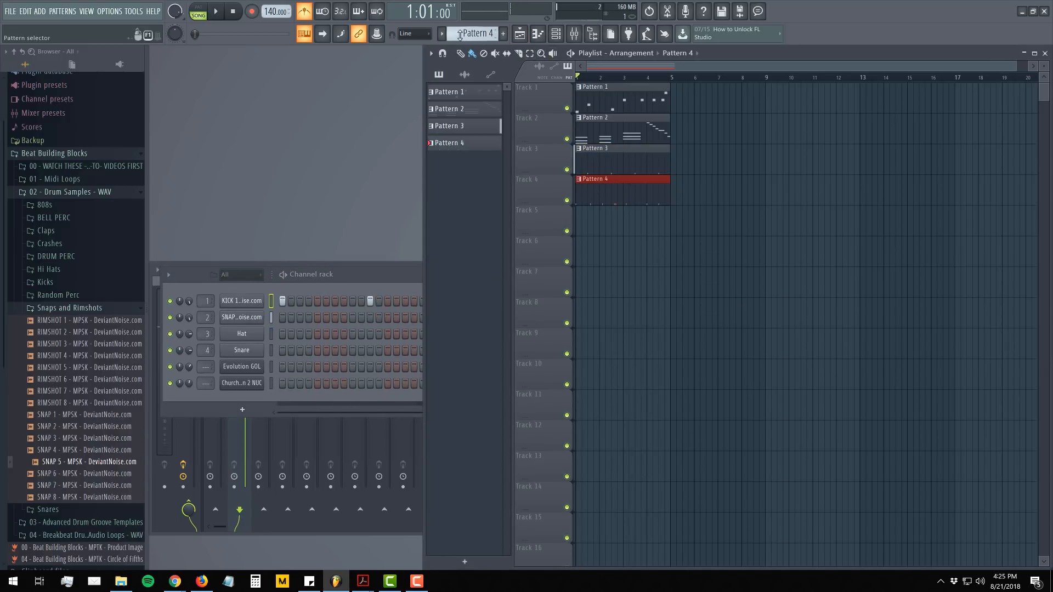
- Move Pattern 4's kick hit from step 28 to step 29 and adjust the Evolution GOL channel's volume while the arrangement plays
key(space)
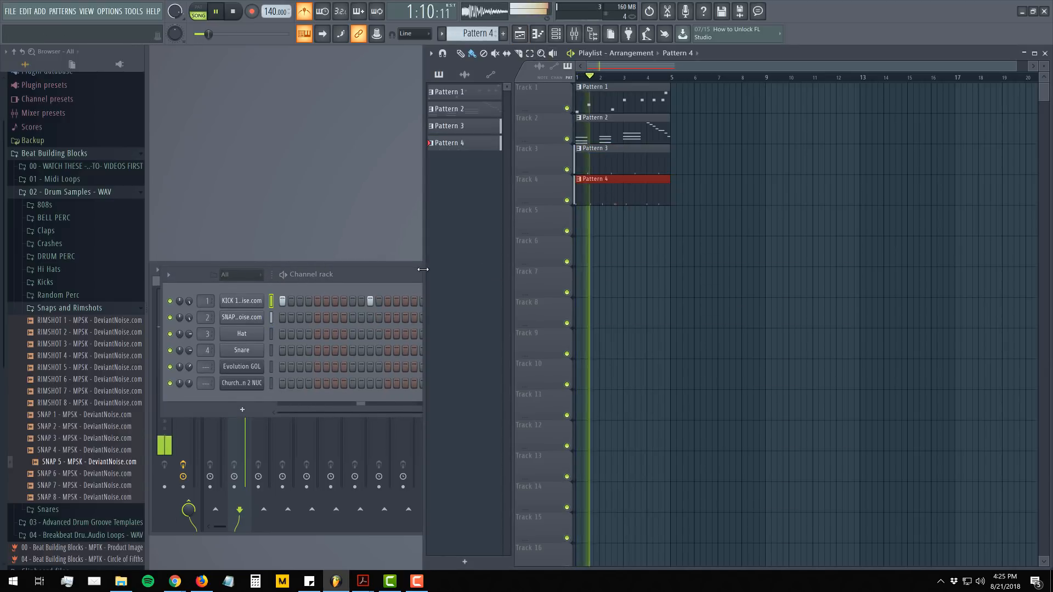
click(393, 271)
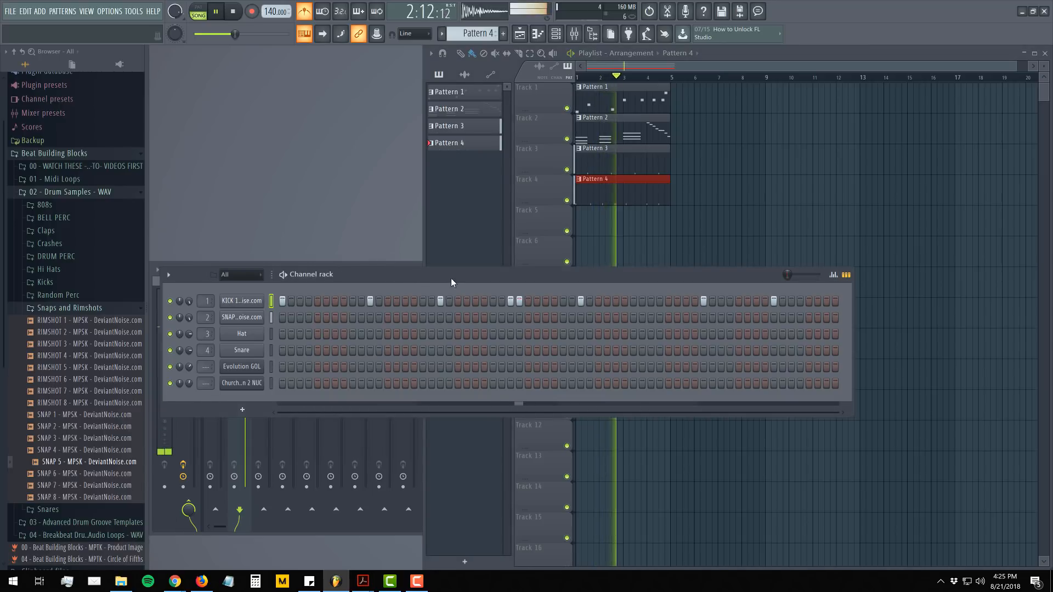
click(518, 301)
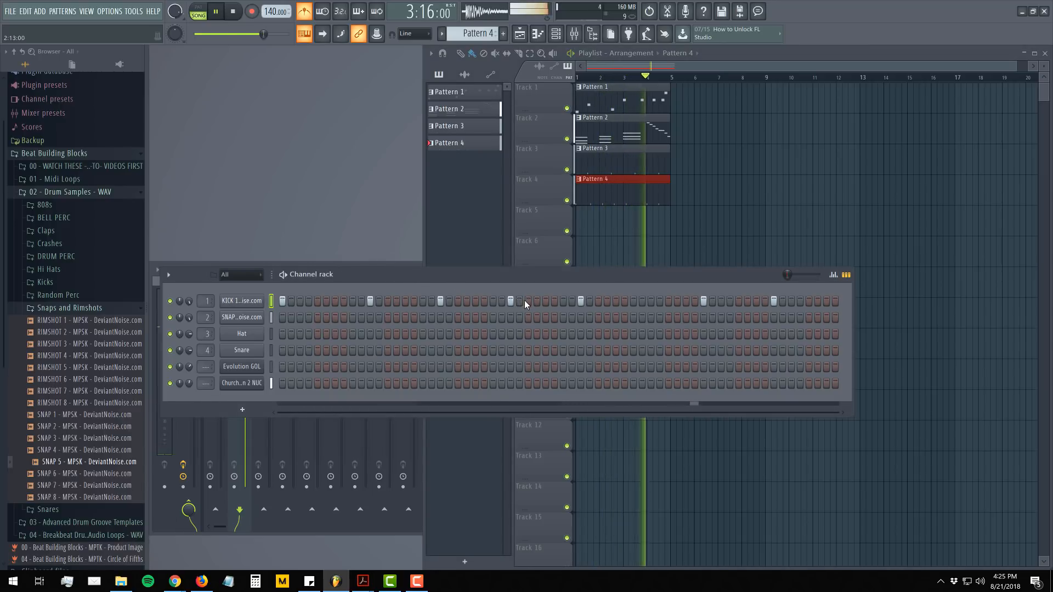
click(527, 301)
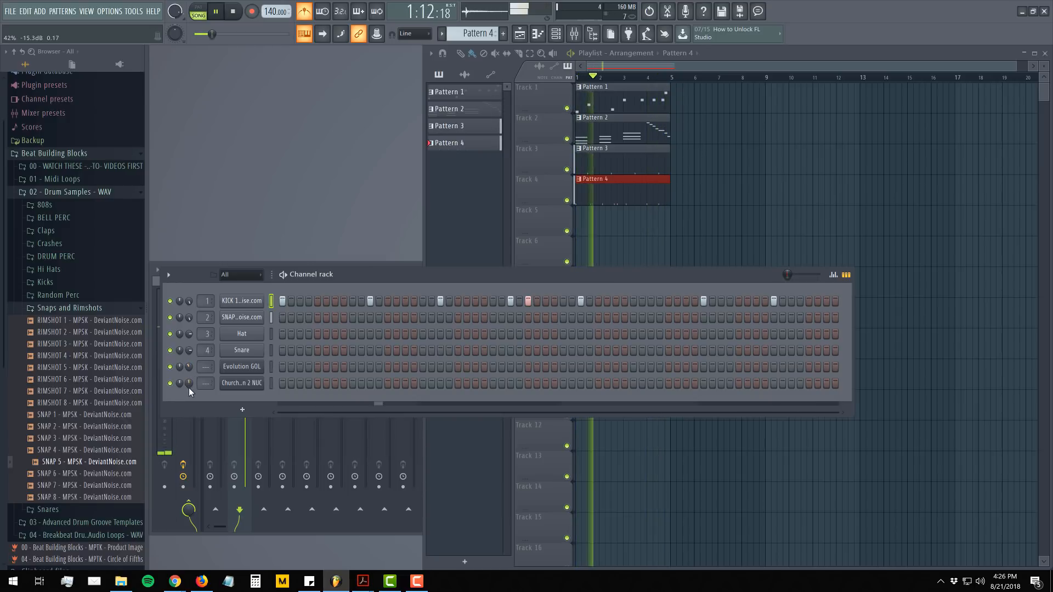
drag(189, 367, 189, 364)
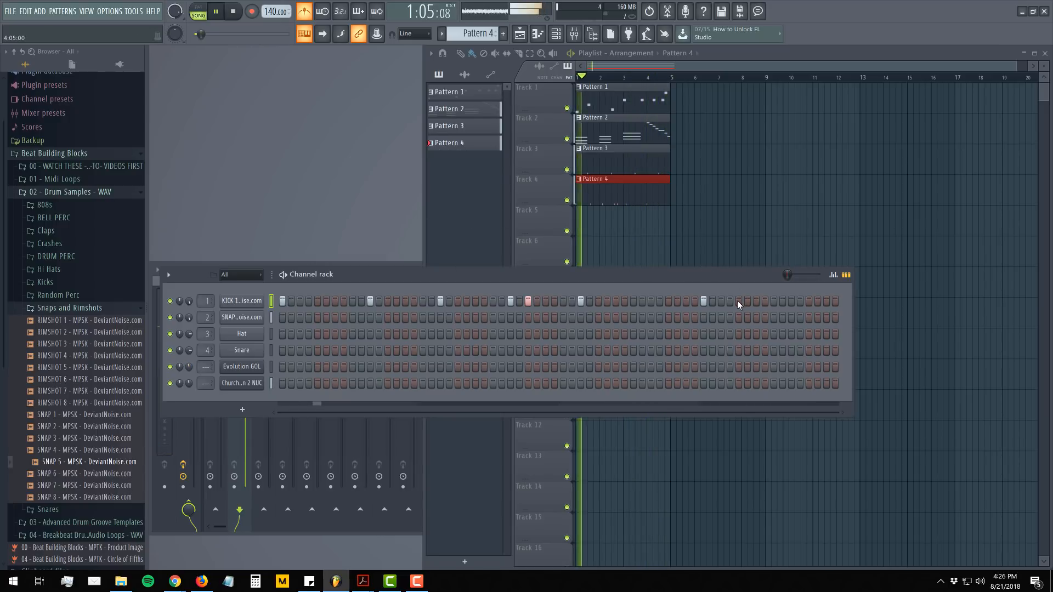
- Replace the kick hit on step 57 with hits on steps 43, 51, 59 and 63 during playback, and stop the arrangement
click(721, 301)
click(791, 301)
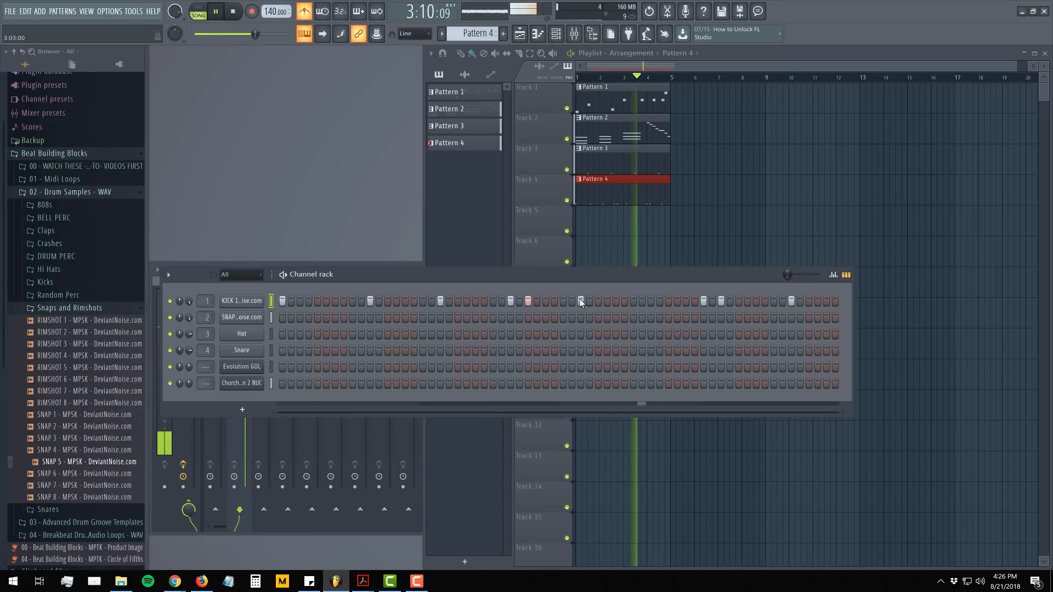
click(651, 301)
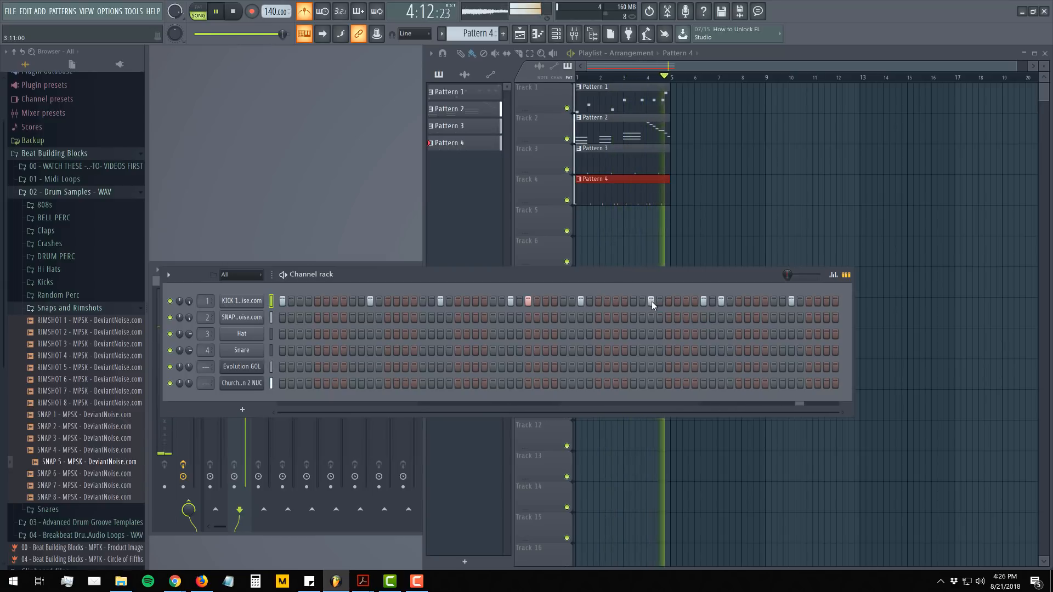
click(826, 303)
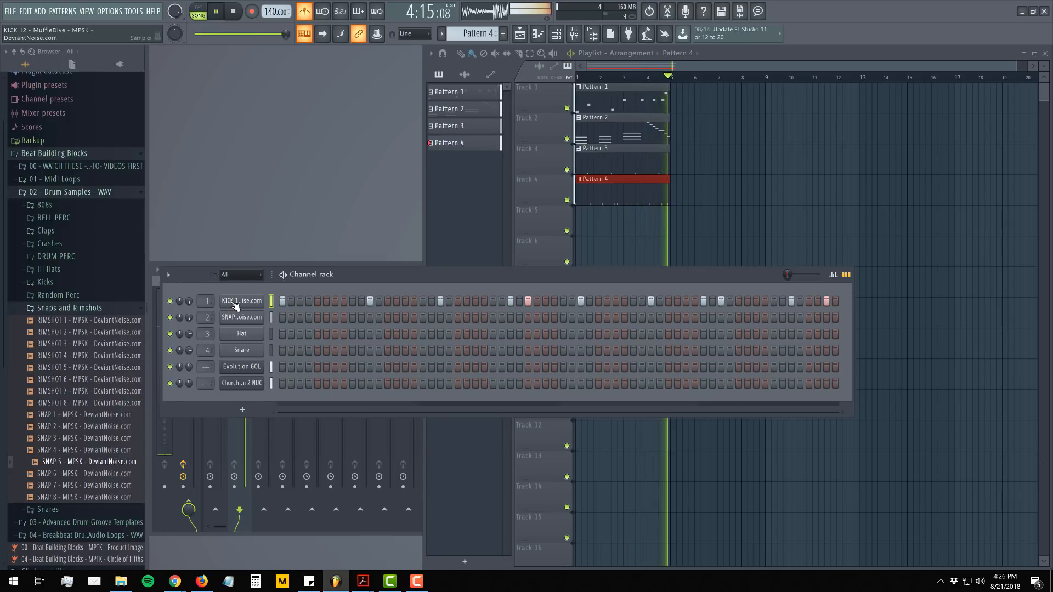
key(space)
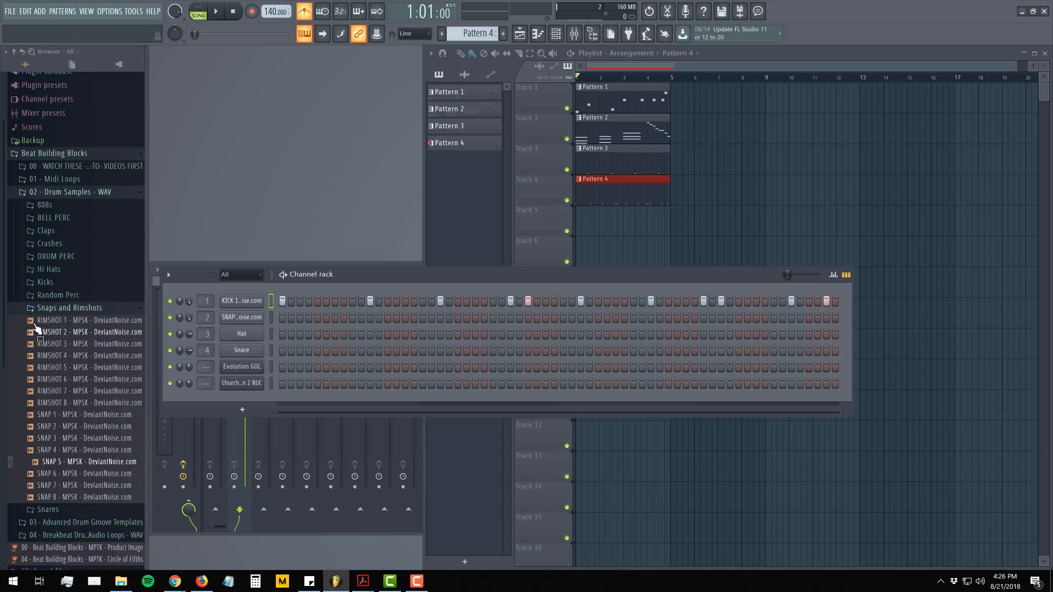
- Audition samples in the Hi Hats folder and load HH2 - Bitty into the Hat channel
click(49, 308)
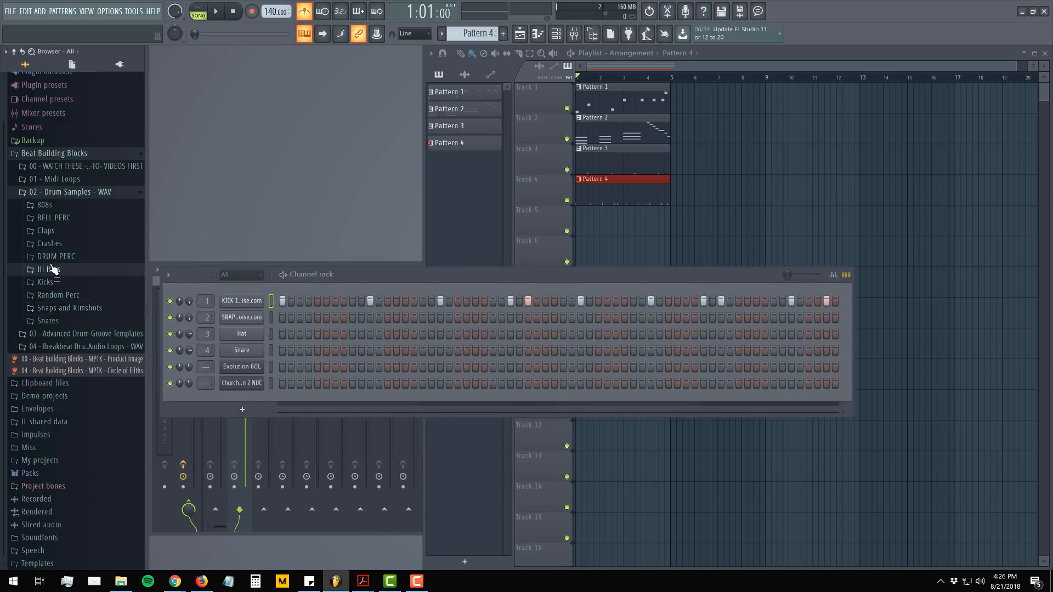
click(49, 270)
click(67, 328)
click(81, 375)
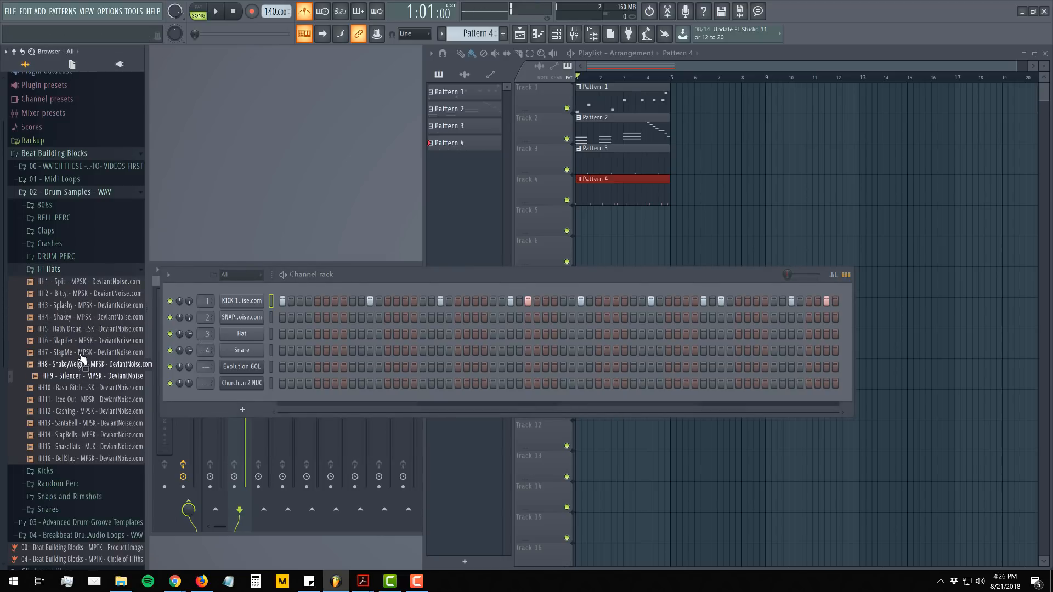
click(81, 341)
click(76, 317)
click(77, 304)
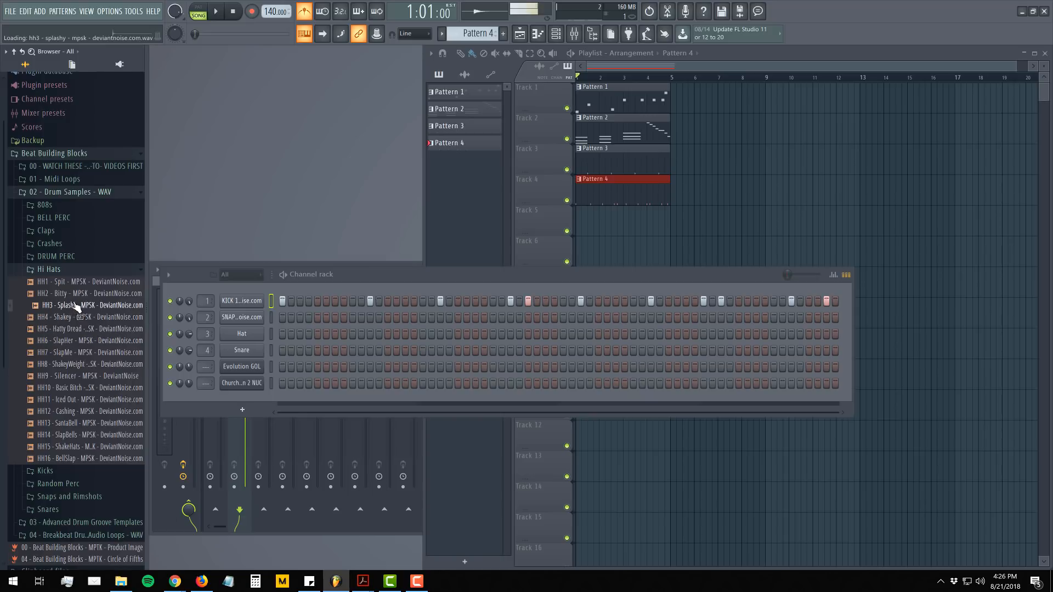
click(76, 293)
drag(75, 295, 237, 332)
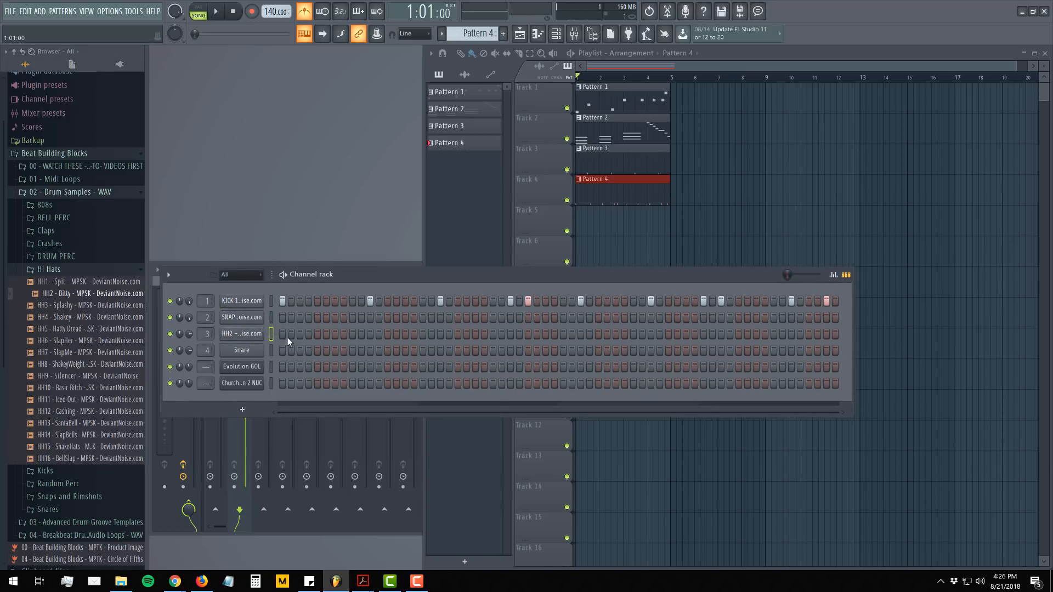
- Fill every 2 steps of the HH2 channel in Pattern 4 and play the arrangement
right_click(236, 333)
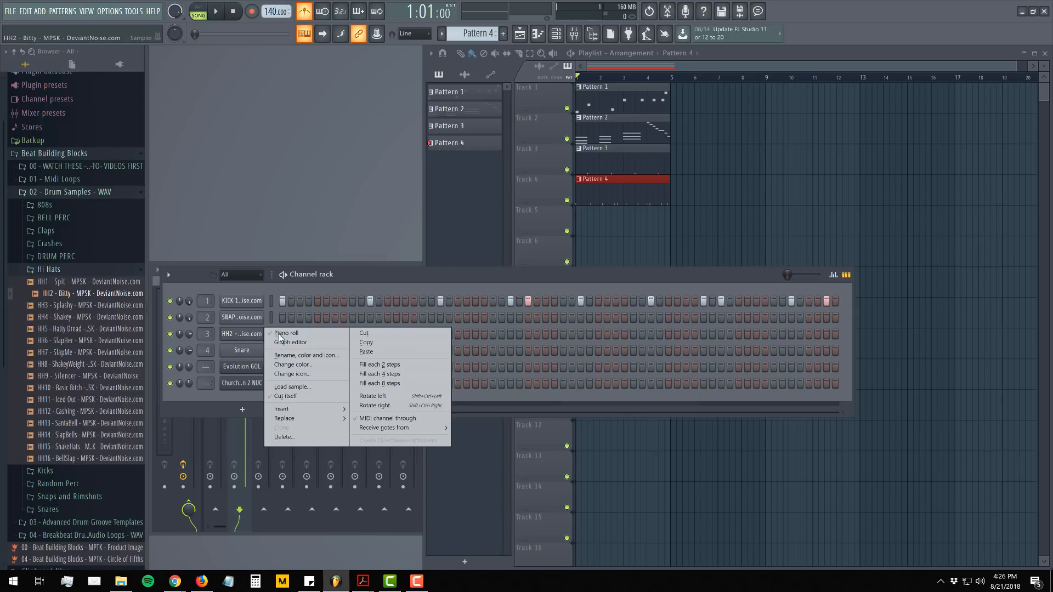
click(387, 366)
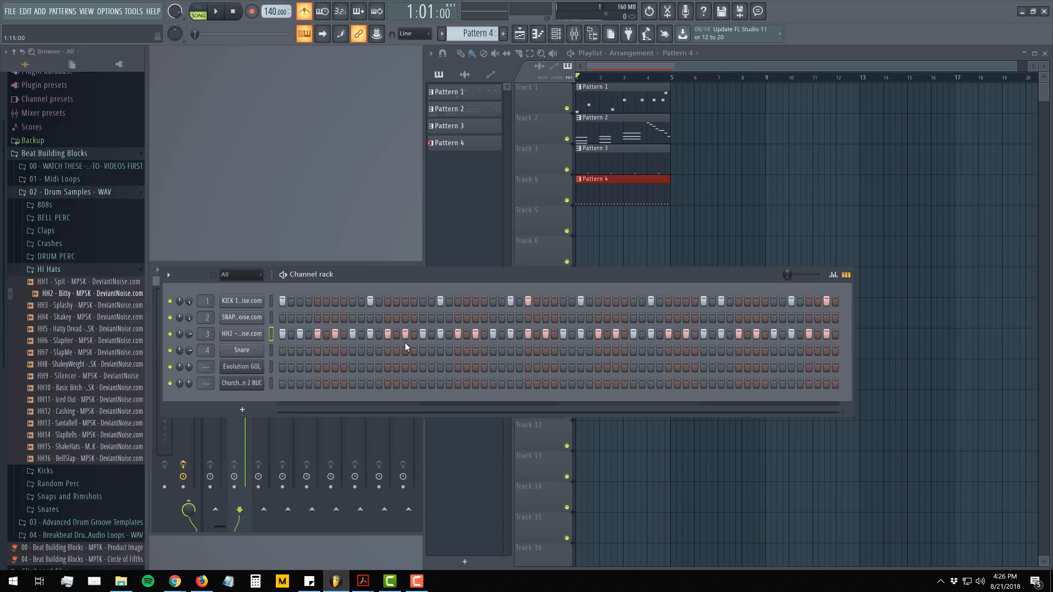
key(space)
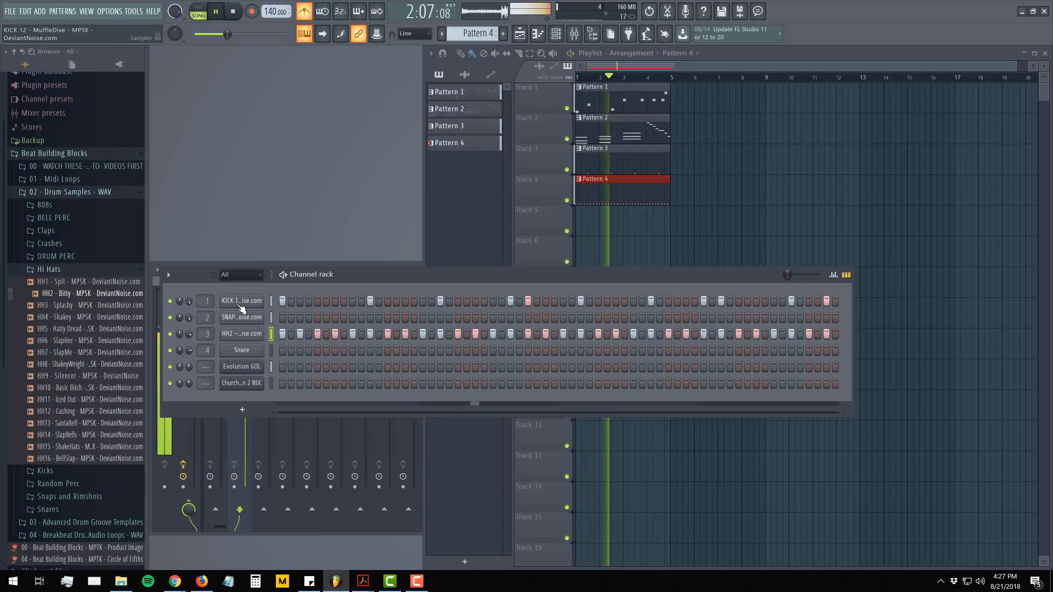
key(space)
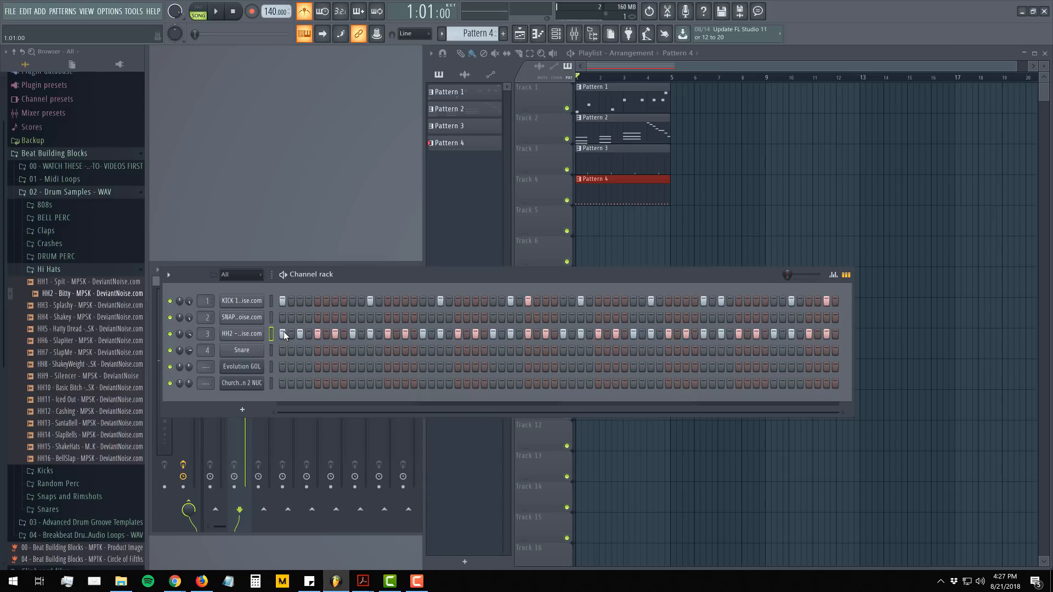
- Load the Trap HiHats 6 - 4 bars MIDI loop from Trap Drums into the HH2 channel and review its notes in the piano roll
click(47, 269)
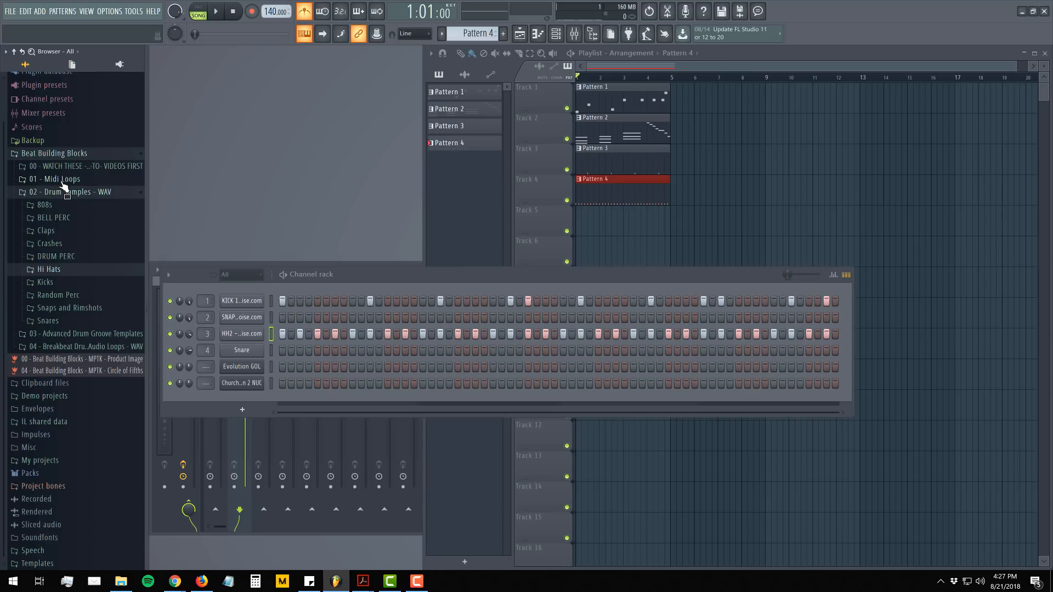
click(62, 181)
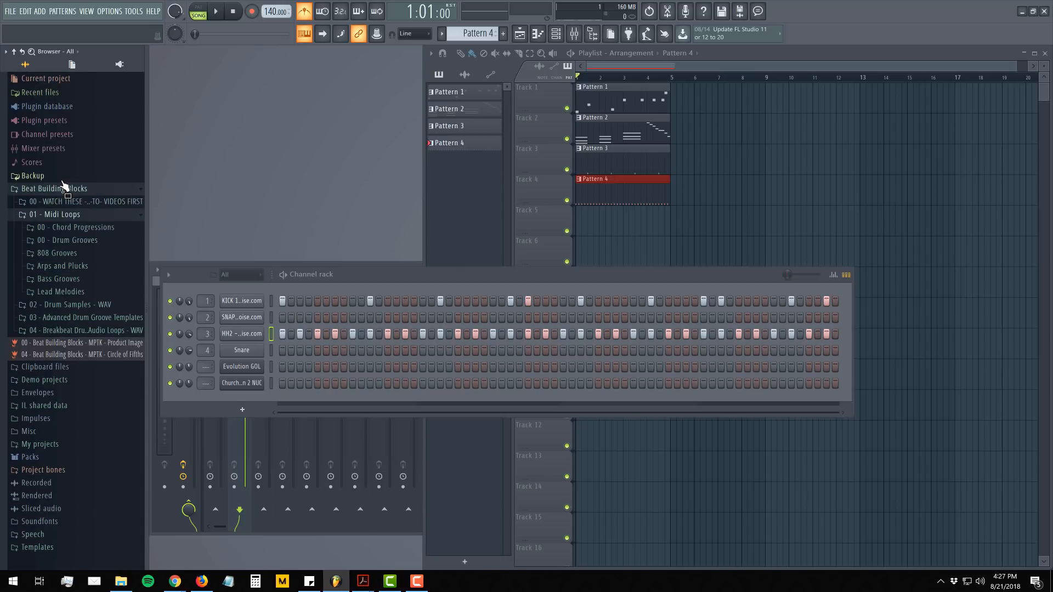
click(73, 241)
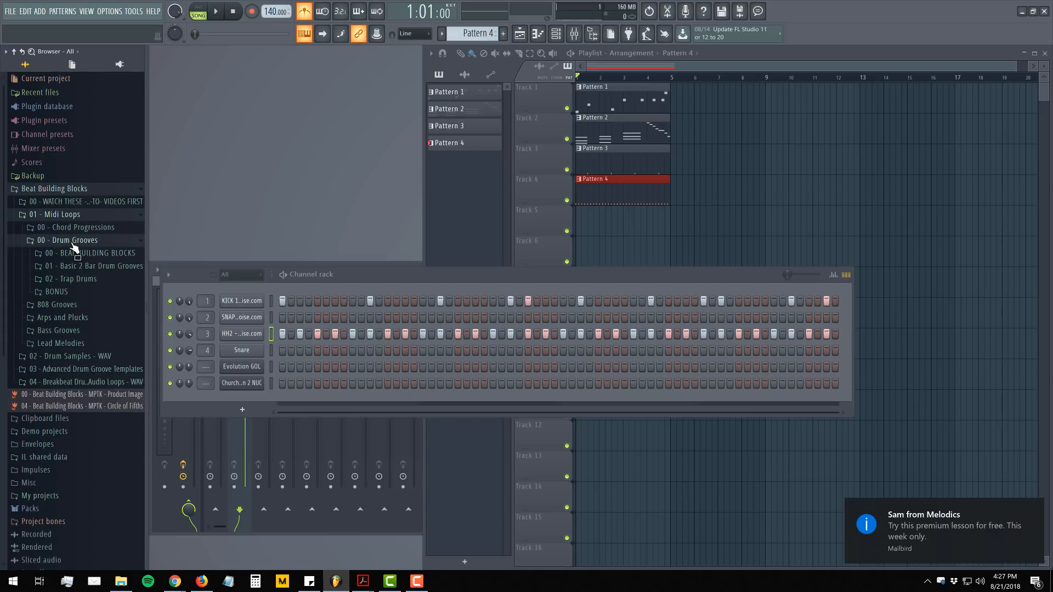
click(73, 280)
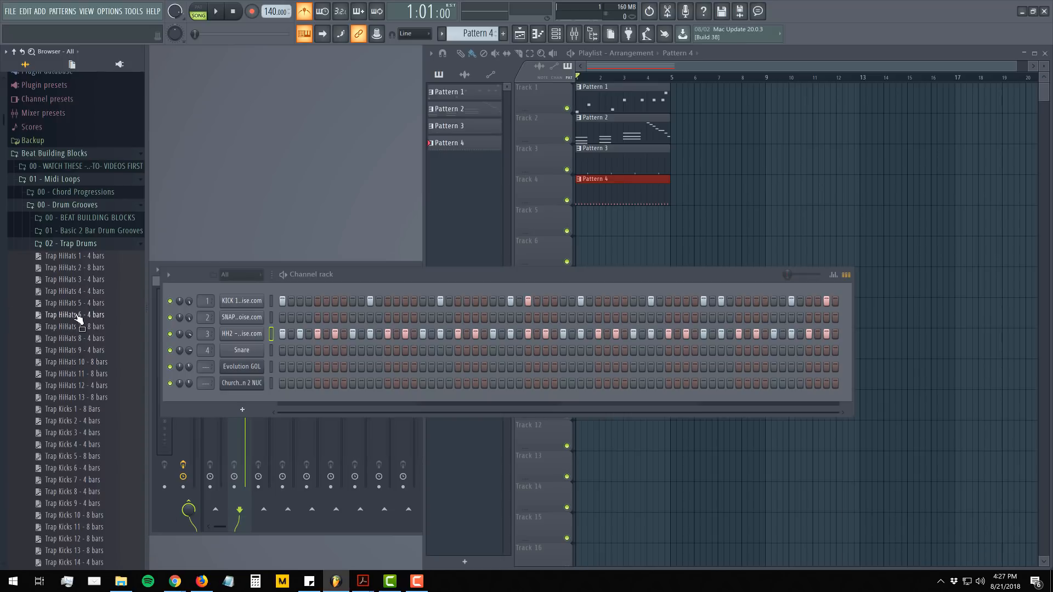
drag(79, 320, 242, 334)
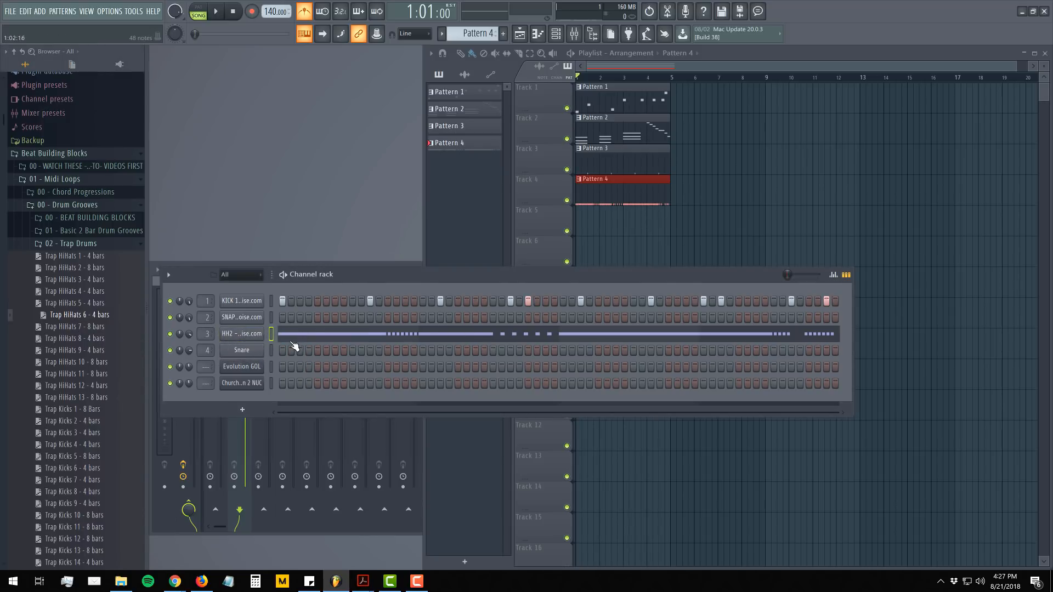
right_click(226, 334)
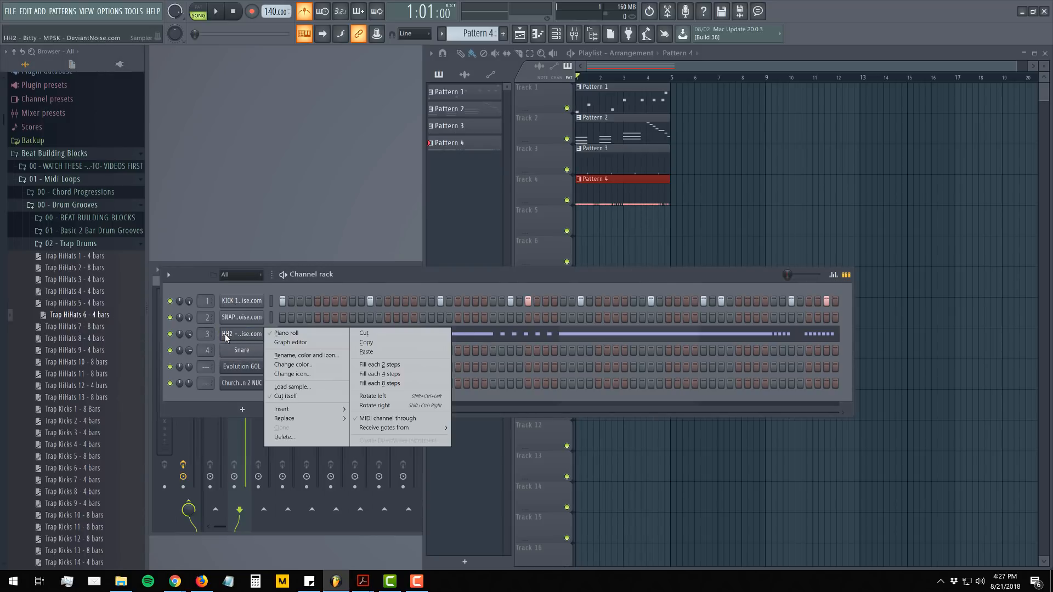
click(305, 335)
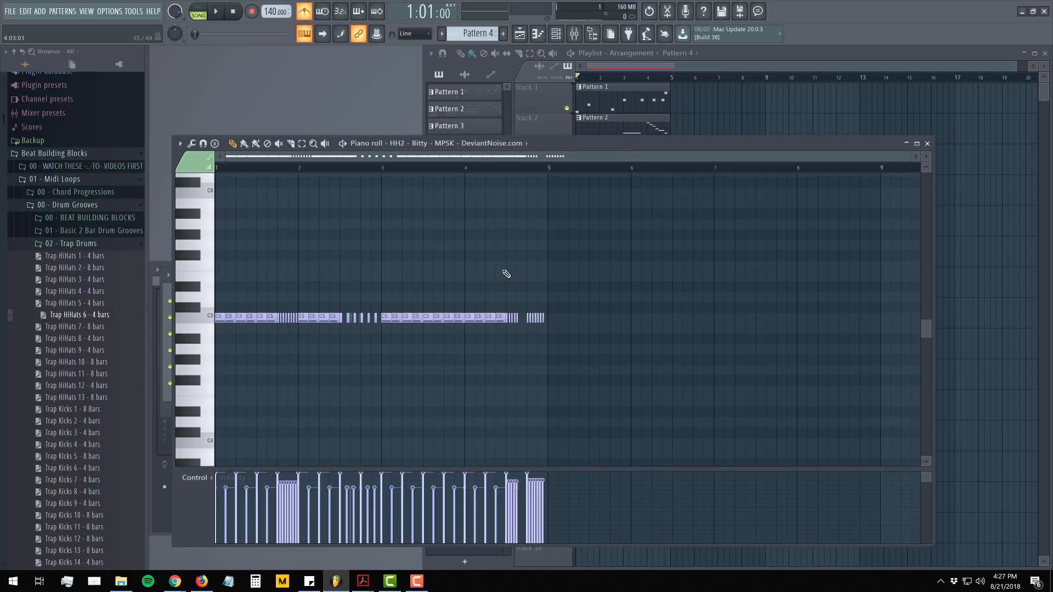
click(927, 144)
- Raise the HH2 channel's volume to 100% while playing the arrangement
key(space)
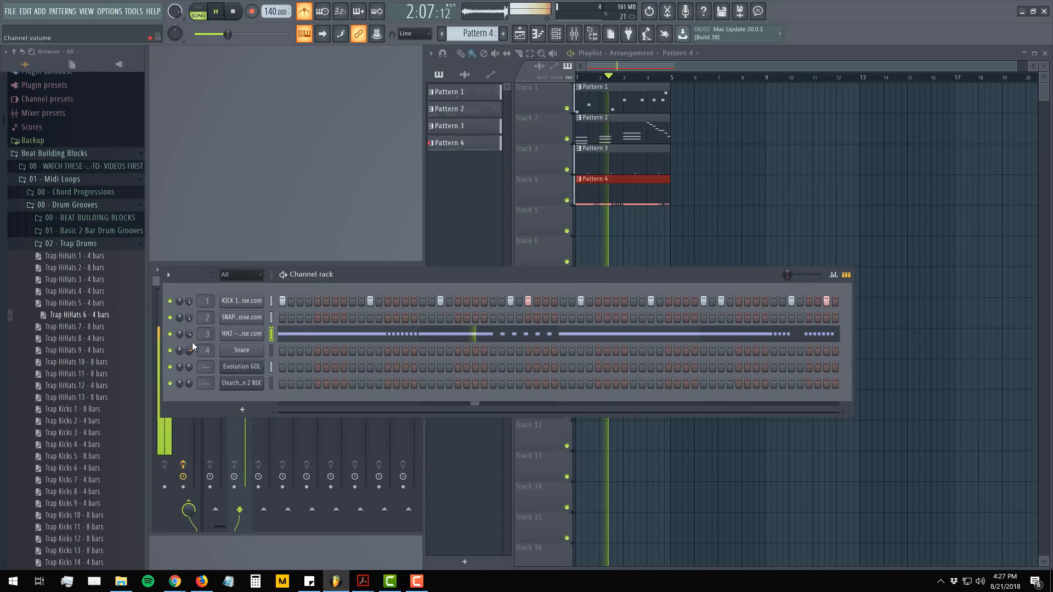
drag(190, 334, 190, 312)
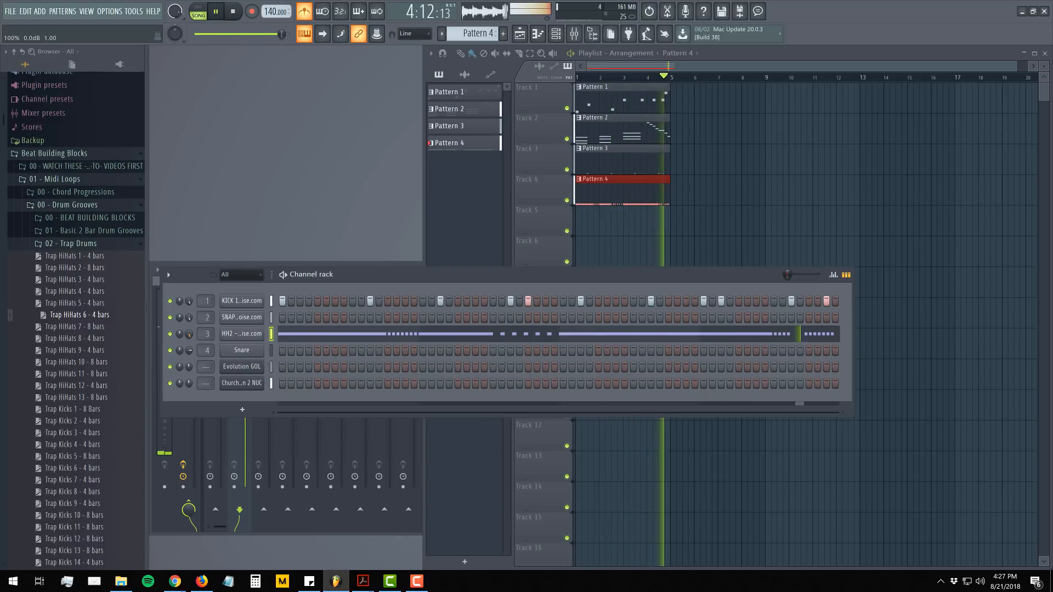
key(space)
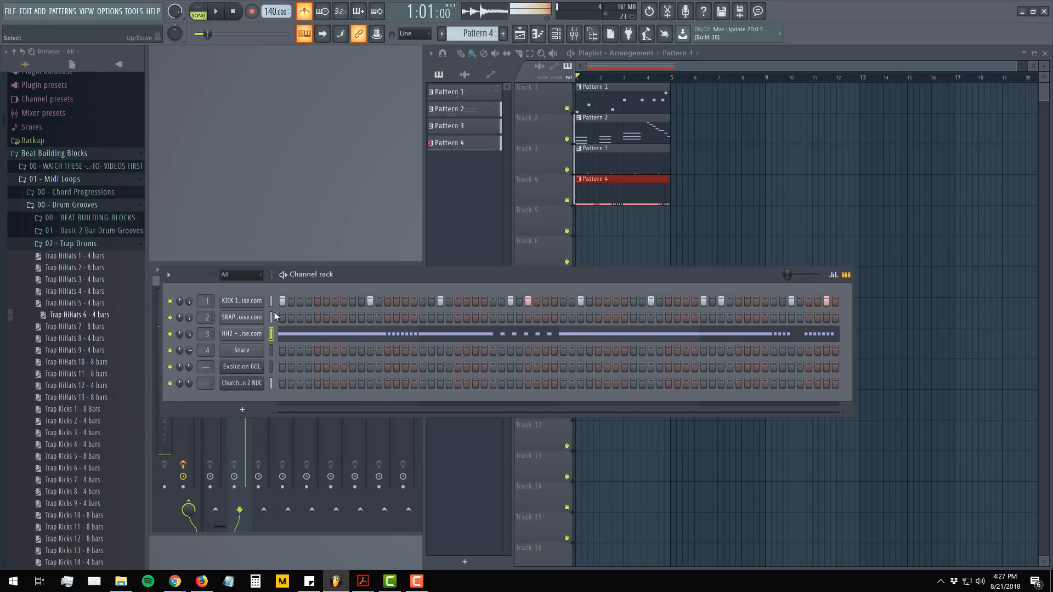
- Review the HH2 channel's hi-hat notes in the piano roll and cut them out of Pattern 4
click(75, 244)
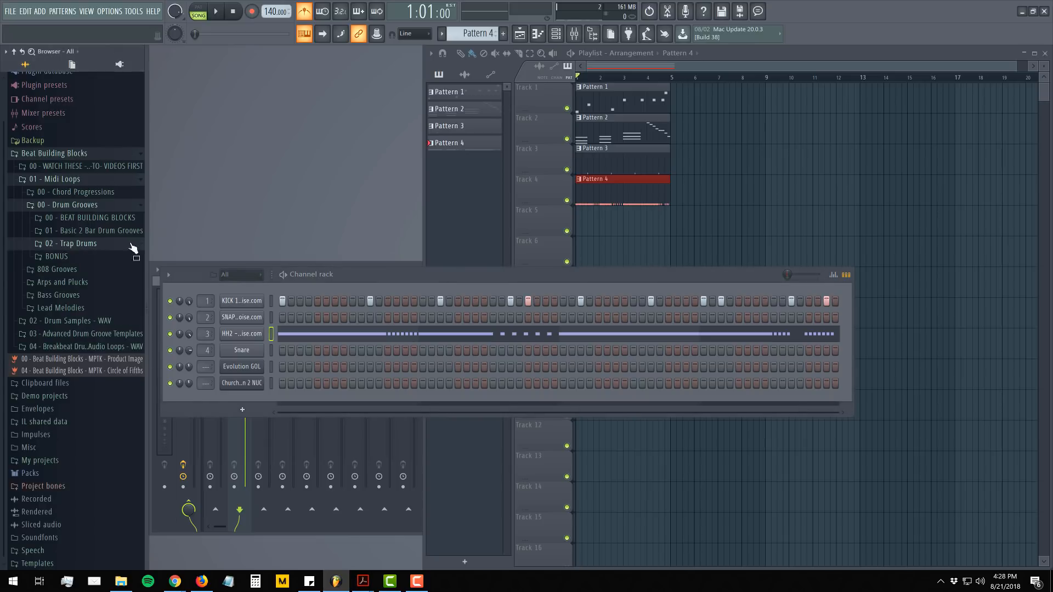
right_click(252, 335)
click(272, 335)
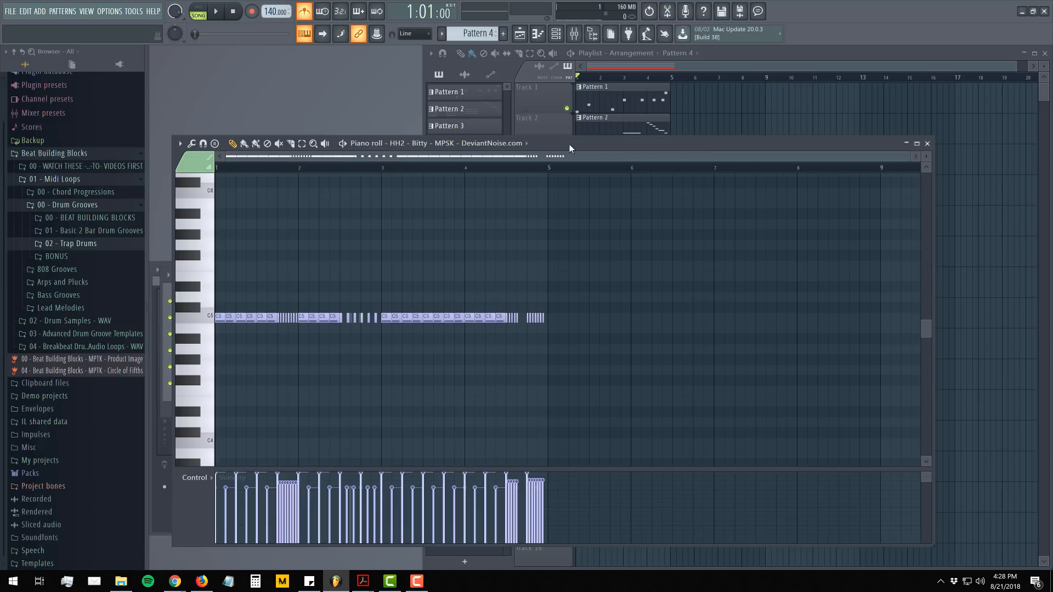
click(928, 144)
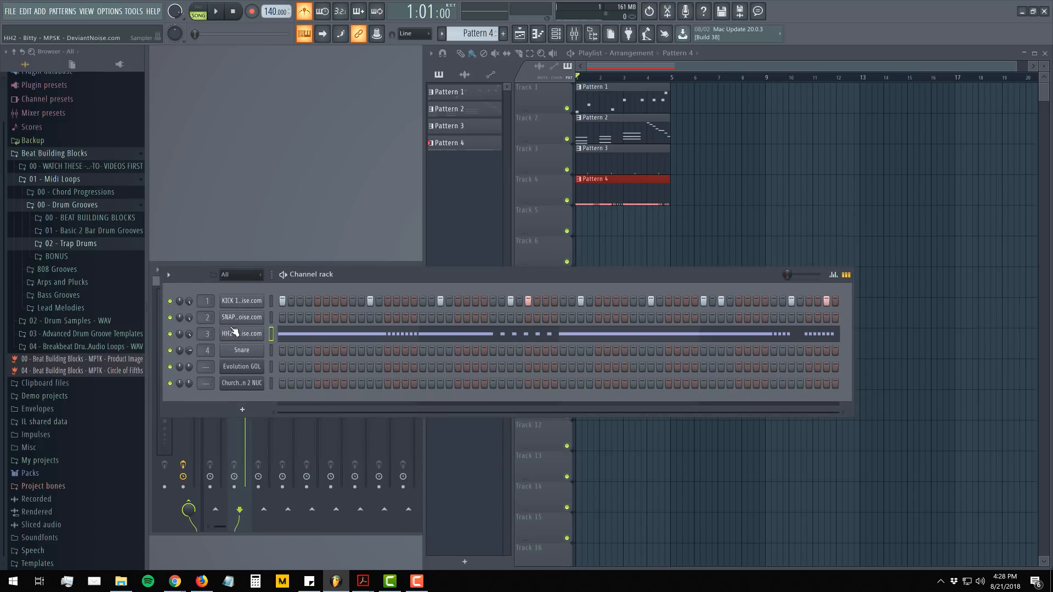
click(305, 336)
click(927, 143)
right_click(240, 335)
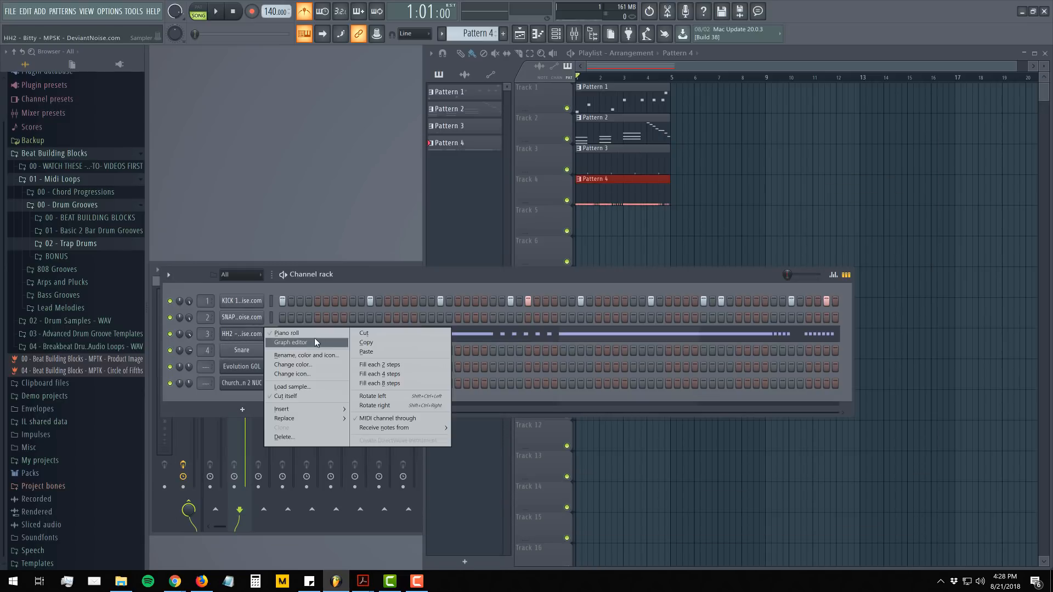
click(373, 333)
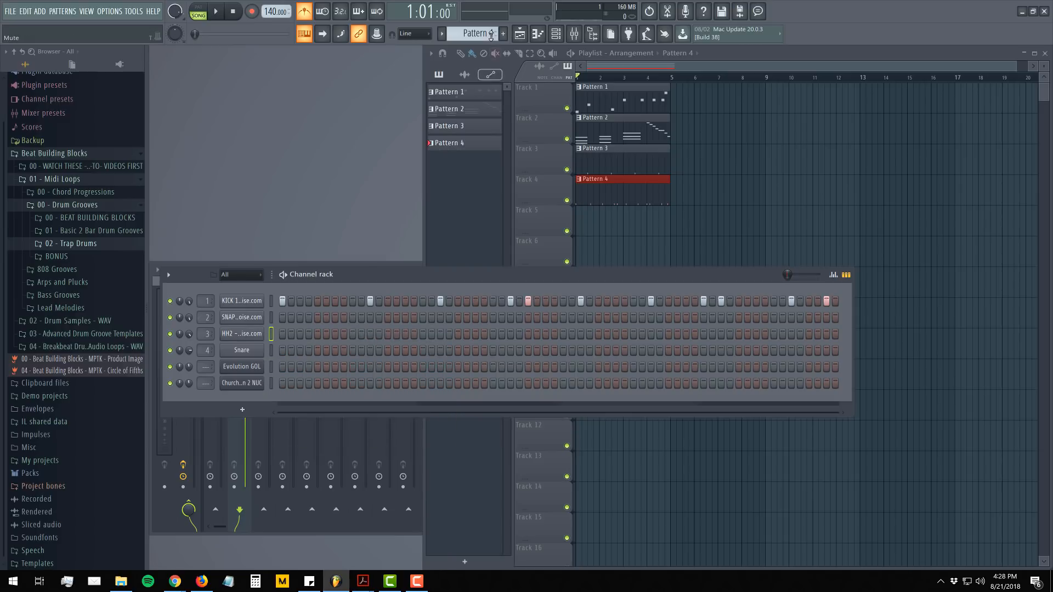
- Create Pattern 5 and load the Trap HiHats 6 - 4 bars MIDI loop from Trap Drums onto the HH2 channel
drag(479, 34, 478, 28)
click(82, 243)
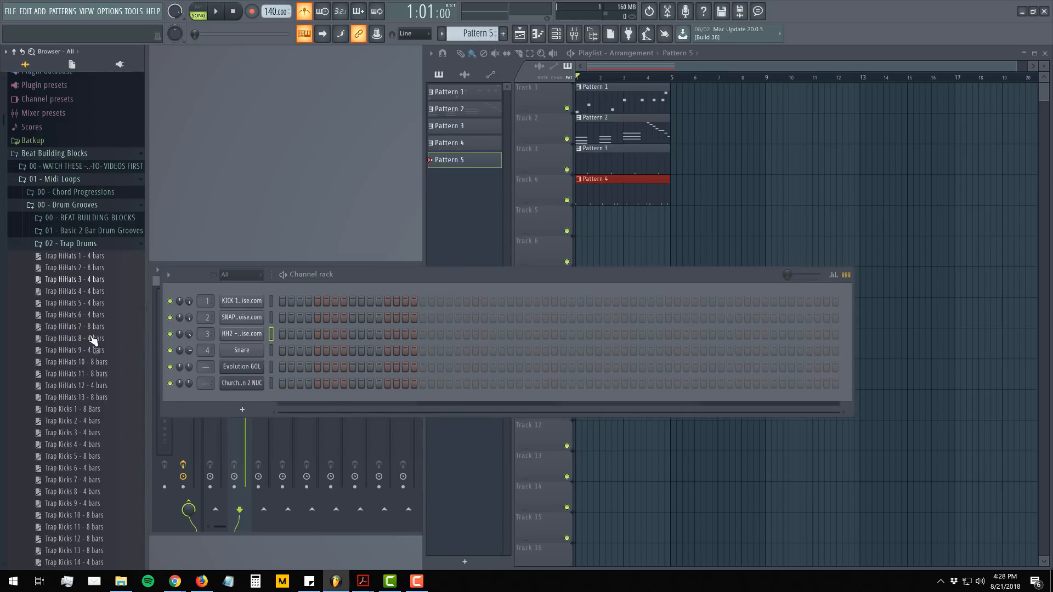
drag(95, 316, 252, 334)
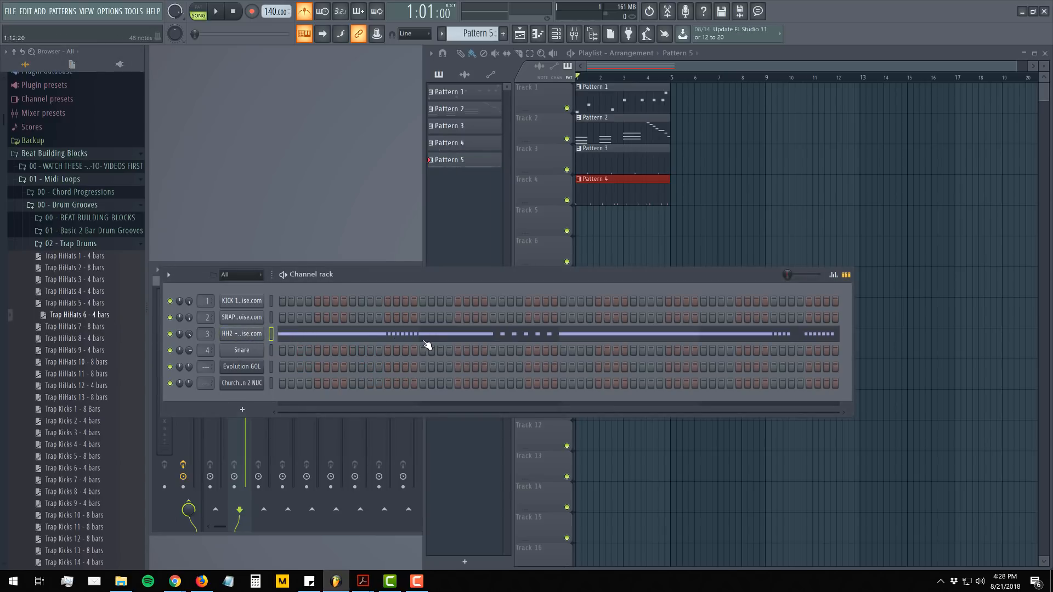
- Place Pattern 5 at bar 1 on Track 5 of the playlist and audition the arrangement
key(space)
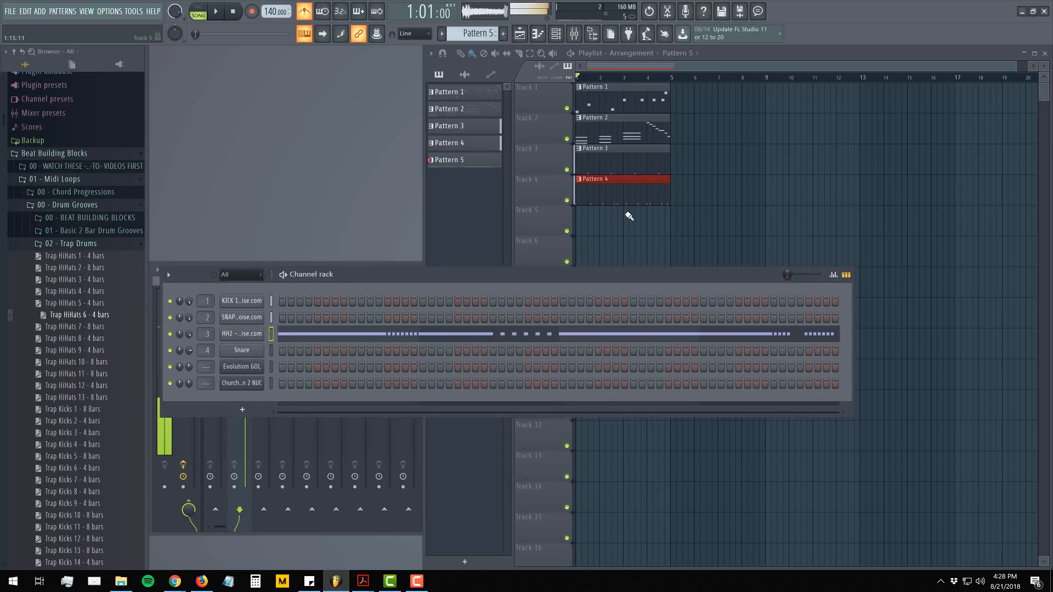
click(584, 229)
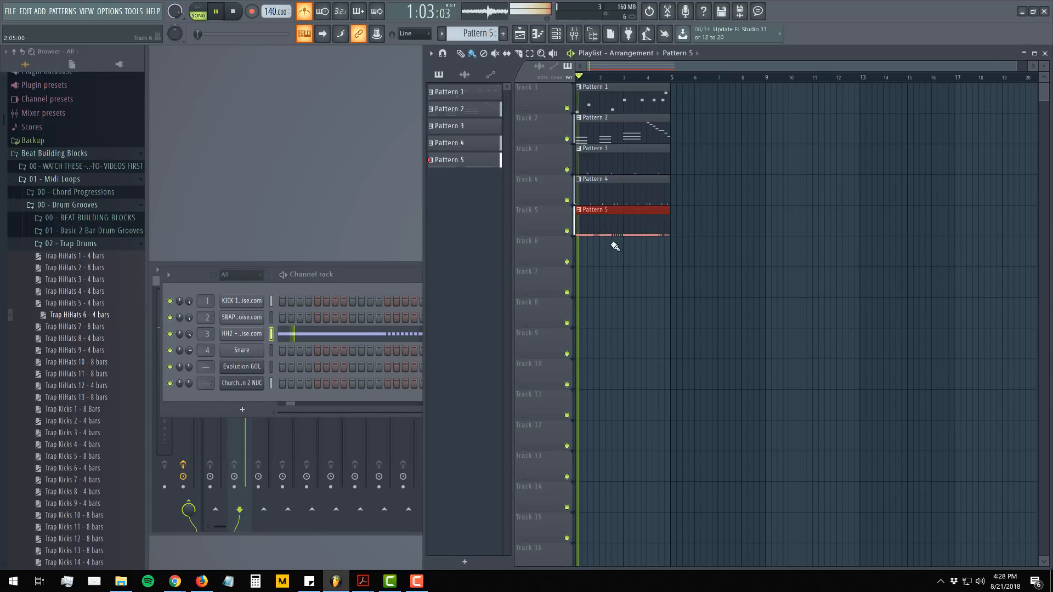
key(space)
click(383, 274)
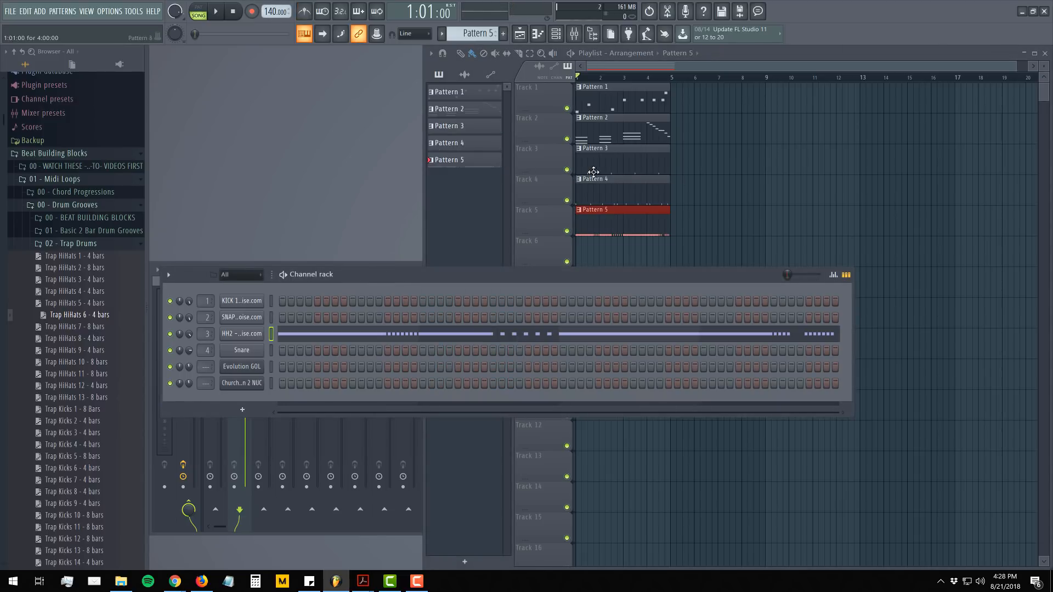
- Change the Evolution GOL instrument's preset to Dream Keys FG and close its plugin window
click(247, 368)
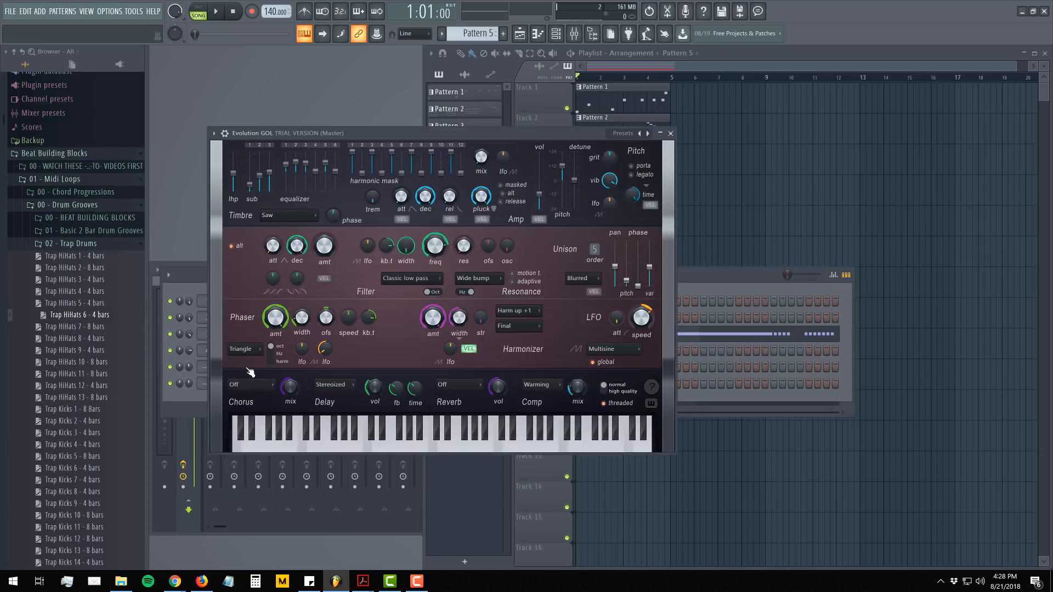
click(622, 134)
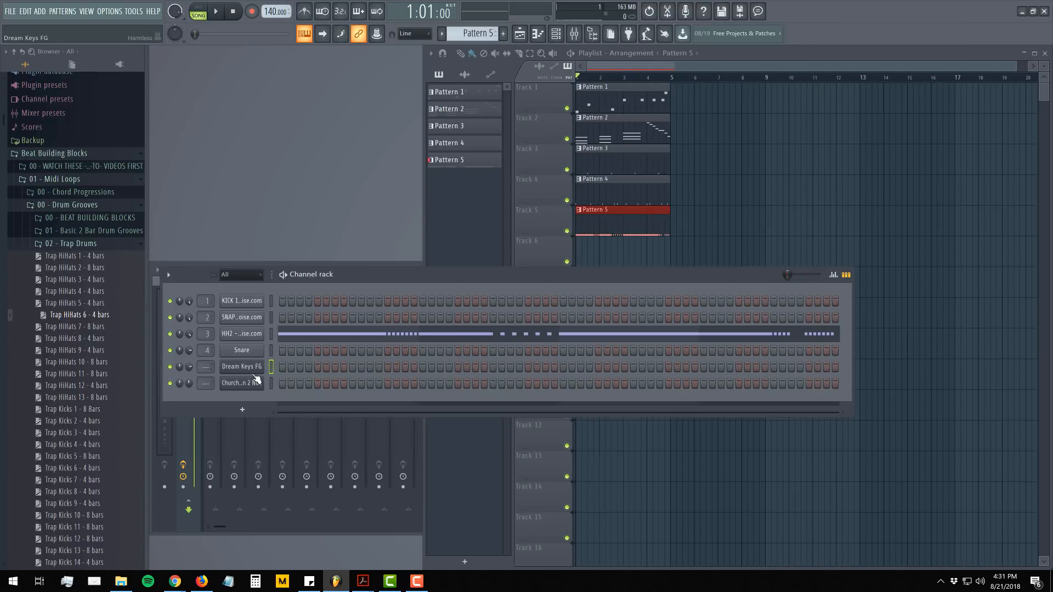
click(239, 367)
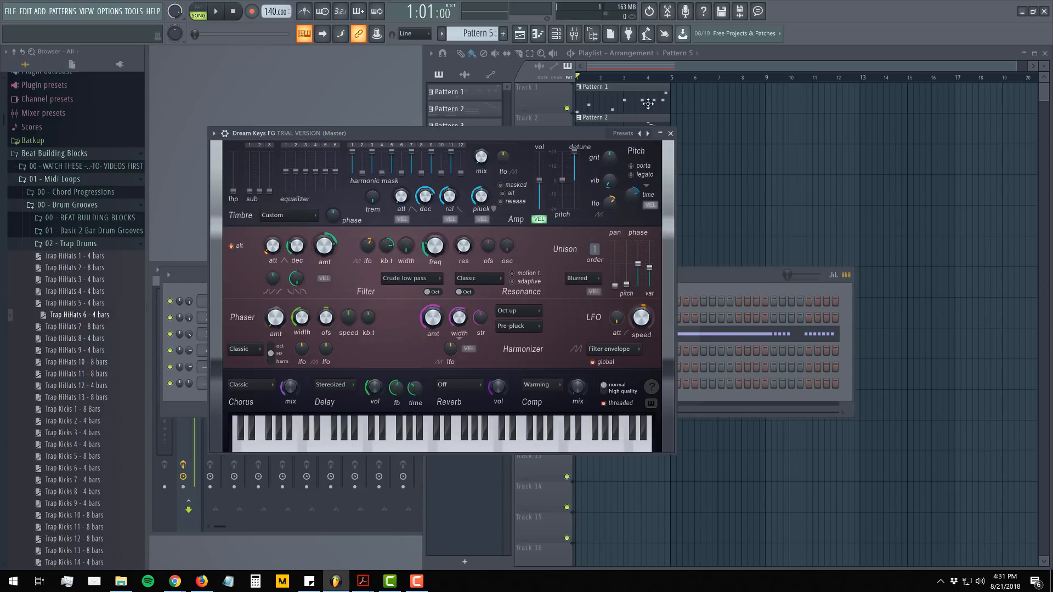
click(670, 133)
- Adjust the Dream Keys FG channel's volume during playback and move the channel rack up to uncover the mixer
key(space)
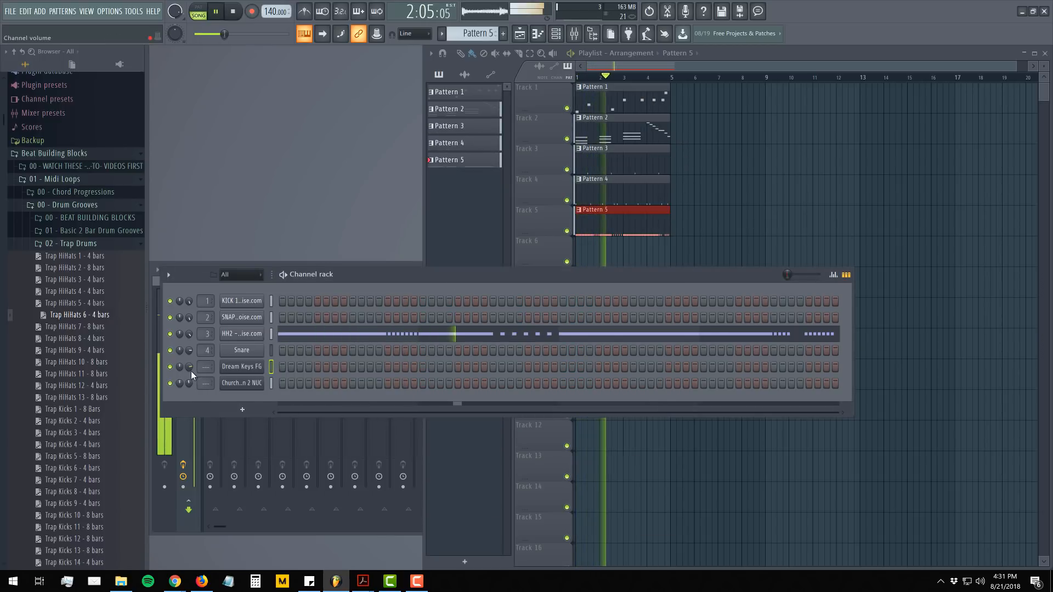
drag(188, 368, 189, 367)
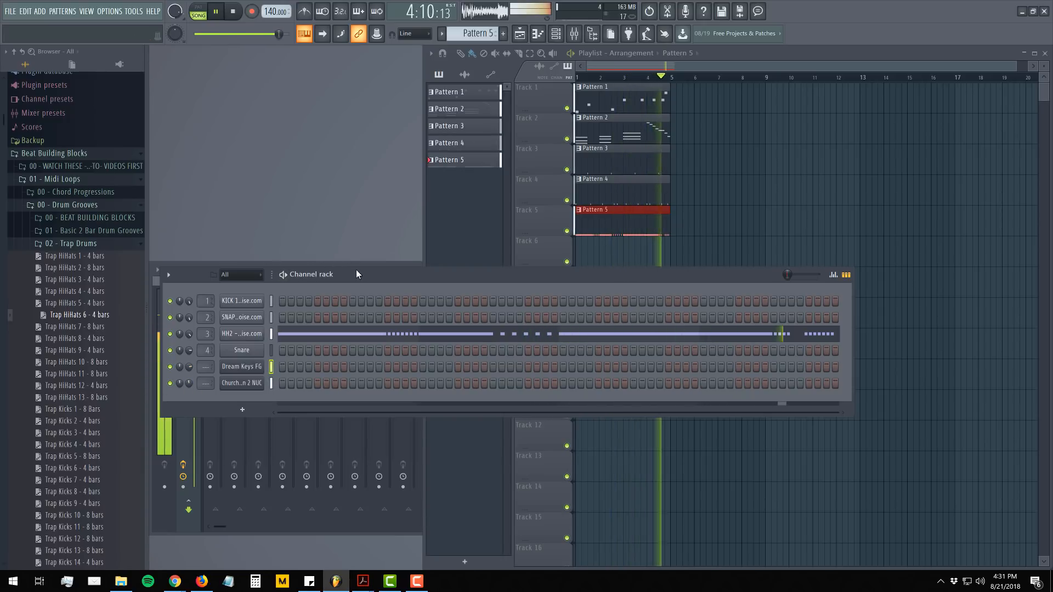
drag(371, 271, 393, 163)
key(space)
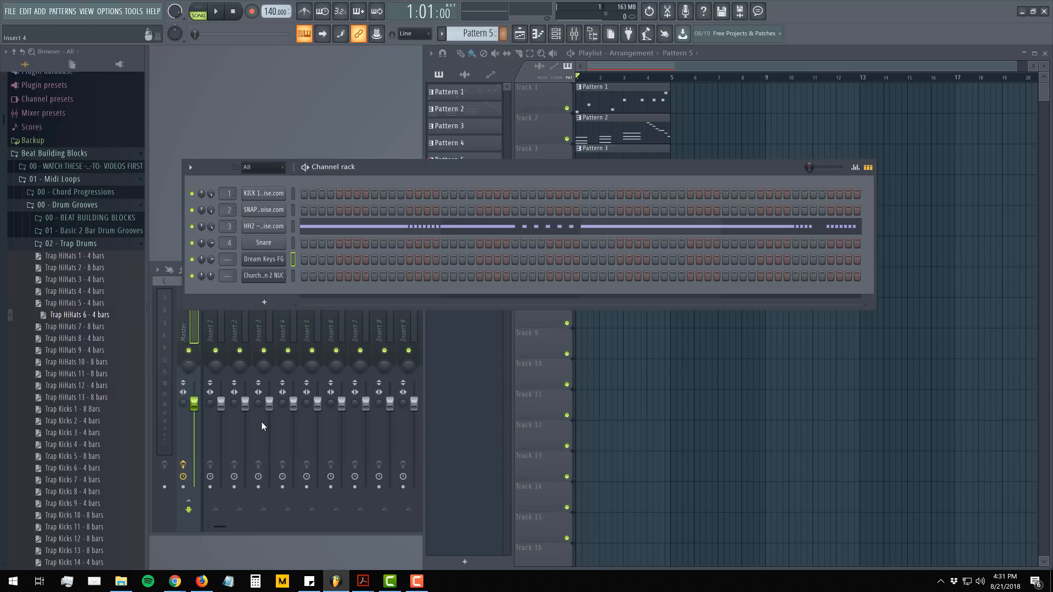
- Raise the mixer's Insert 1 volume fader, audition the beat, and return to the channel rack
click(244, 534)
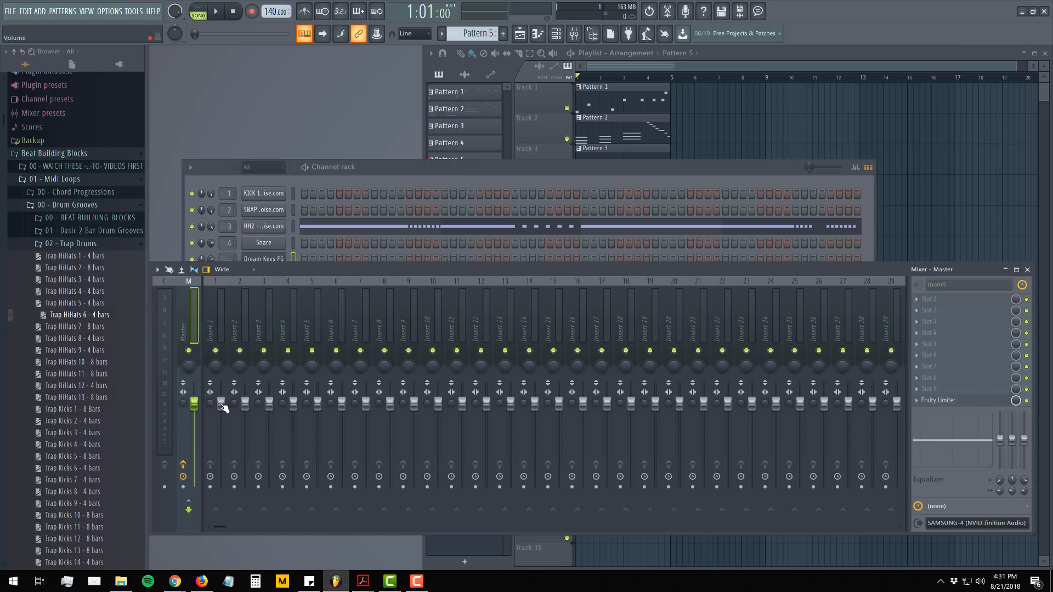
drag(222, 405, 222, 387)
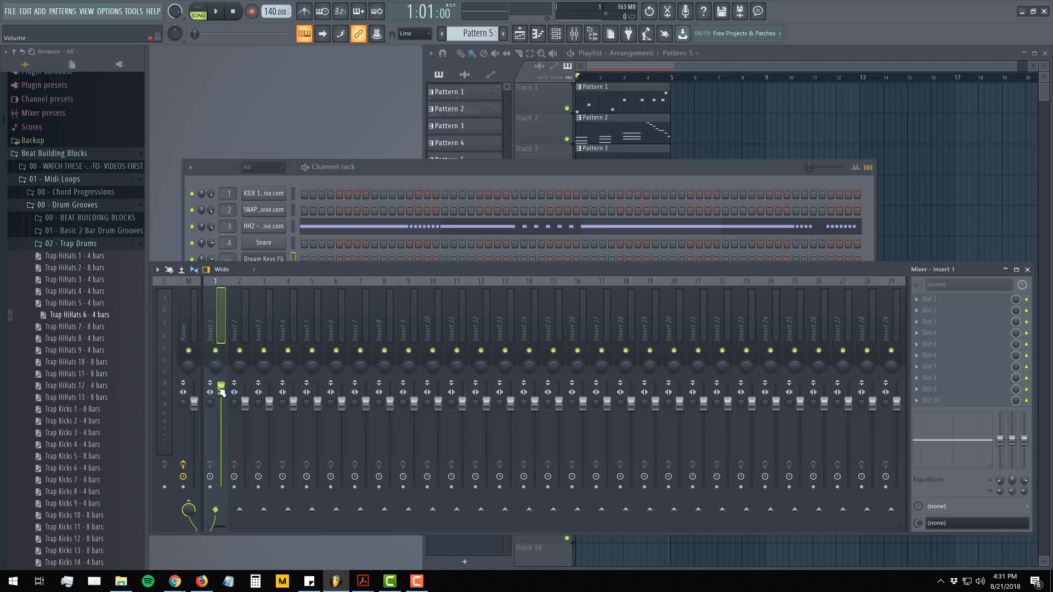
key(space)
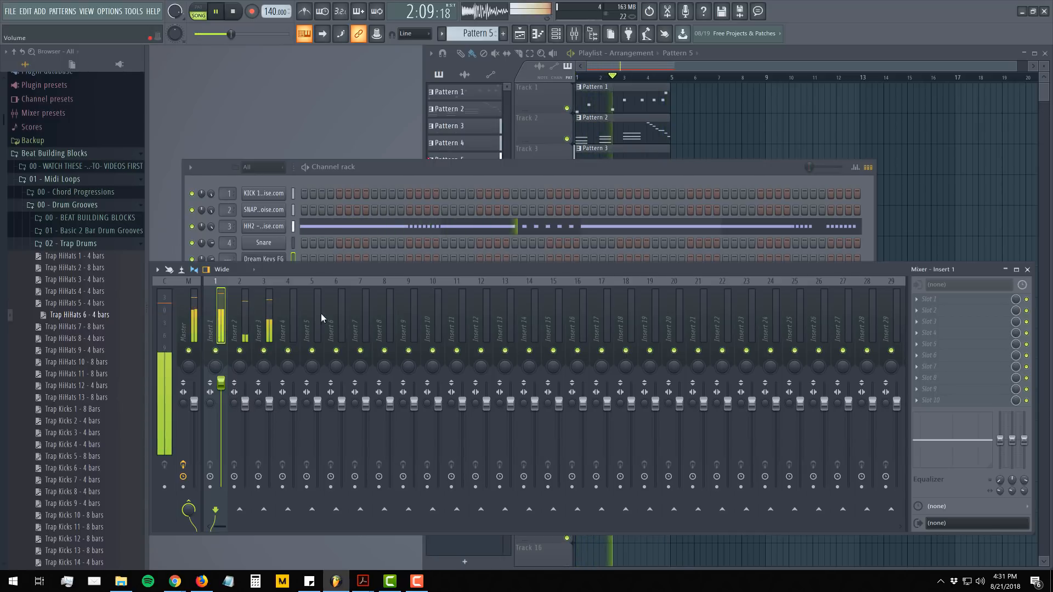
key(space)
click(288, 177)
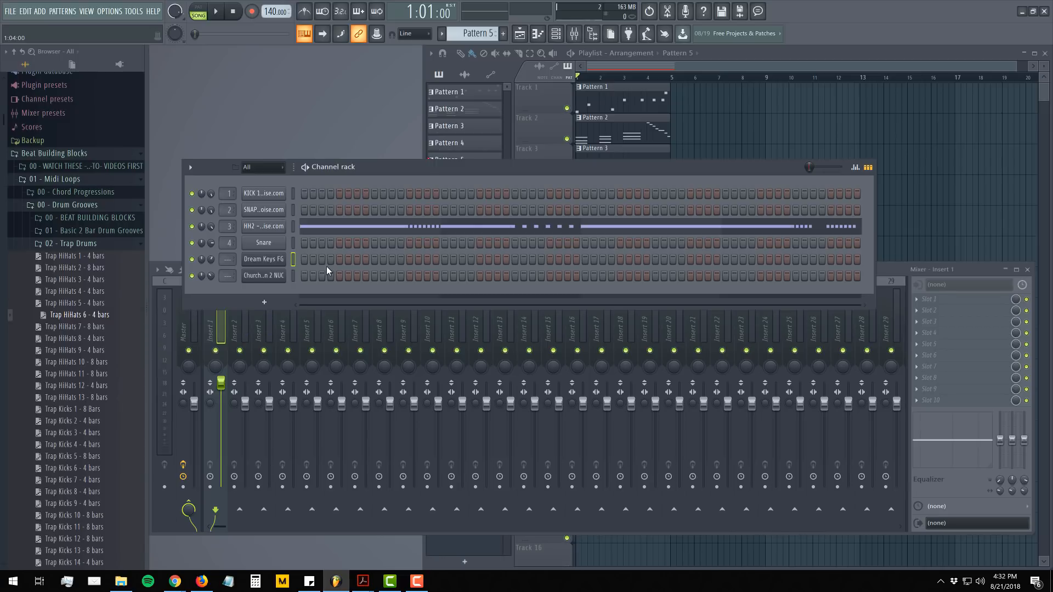
- Switch to Adobe Acrobat Reader and examine the drum patterns in the Basic Drum Groove Cheat Sheets, comparing them with the channel rack
mouse_move(368, 585)
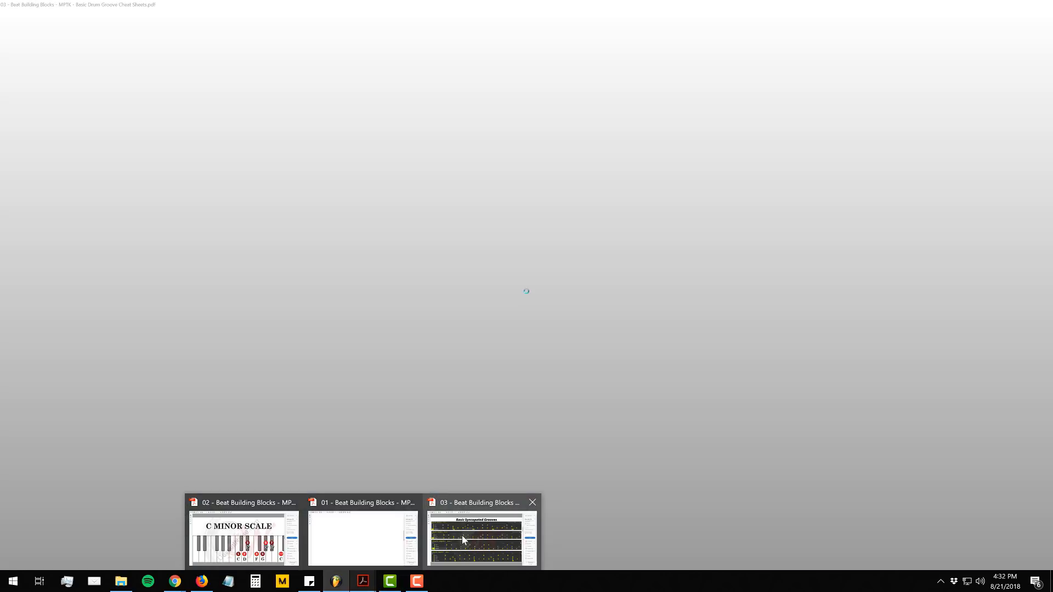
click(462, 535)
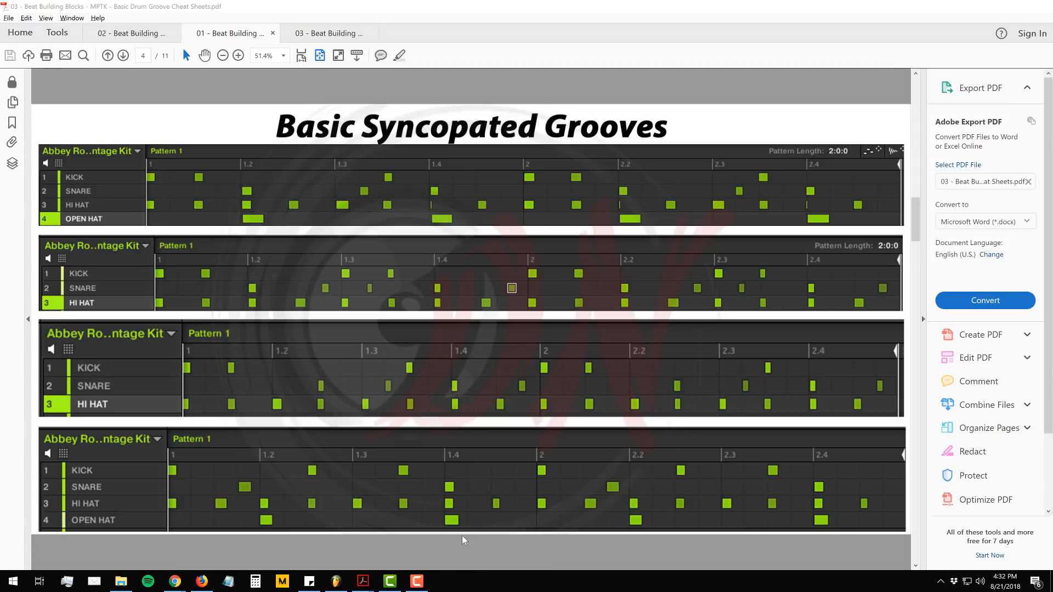
scroll(348, 258, up, 3)
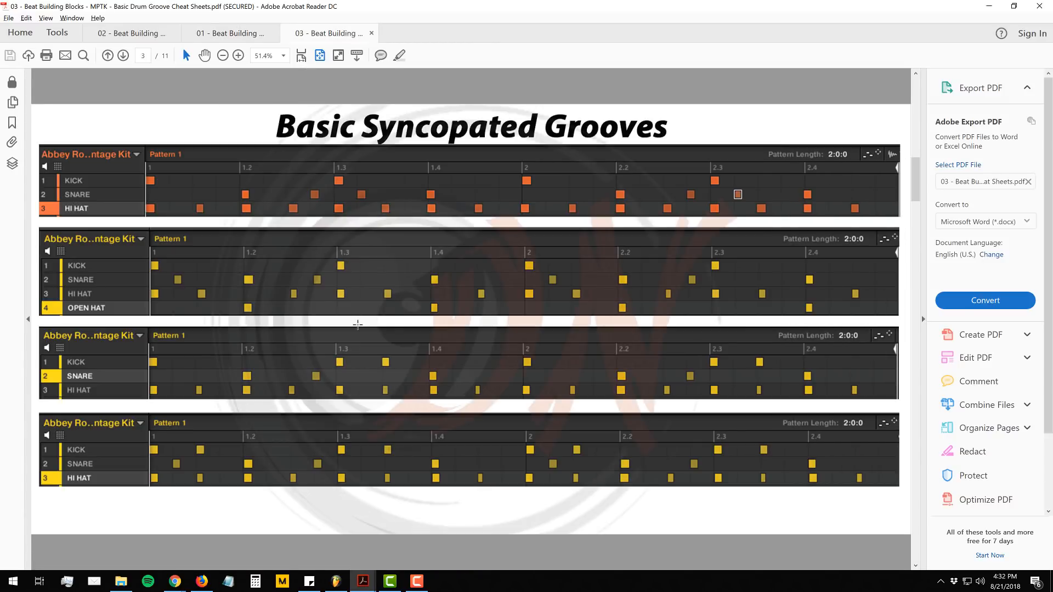
key(alt+Tab)
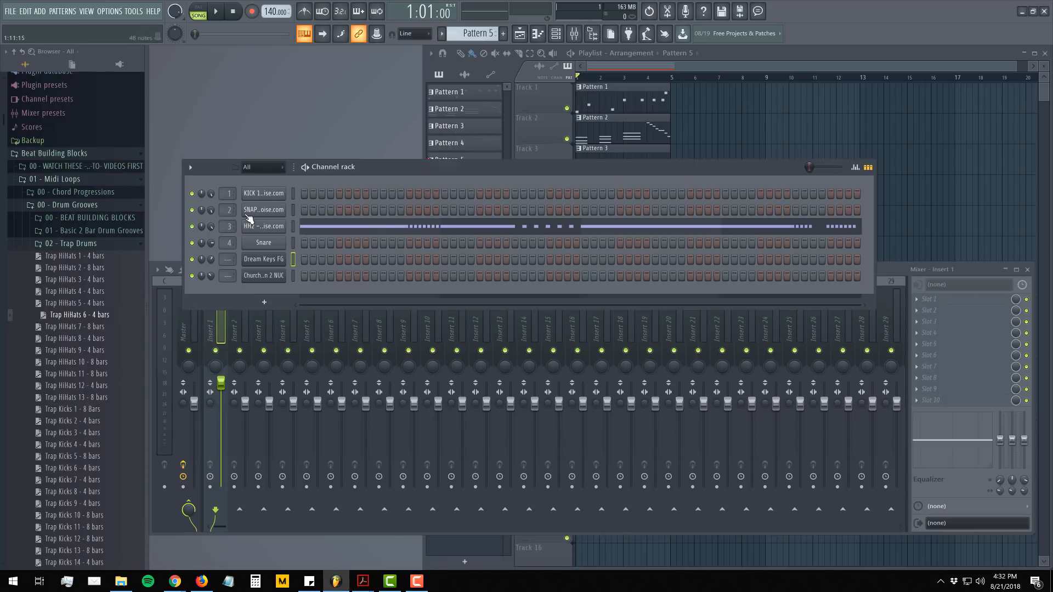
key(alt+Tab)
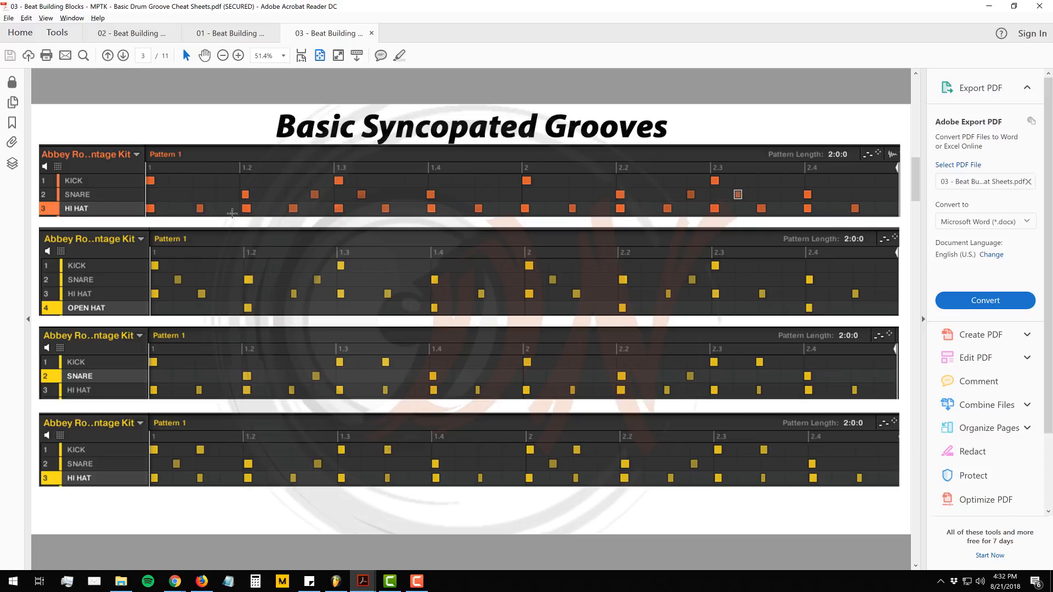
scroll(73, 370, down, 3)
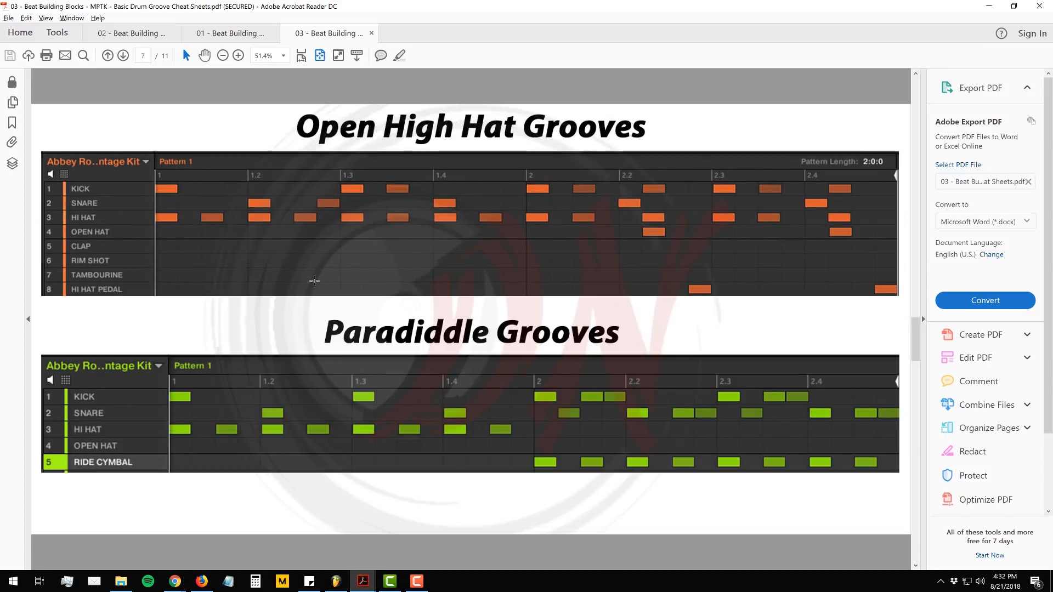
key(alt+Tab)
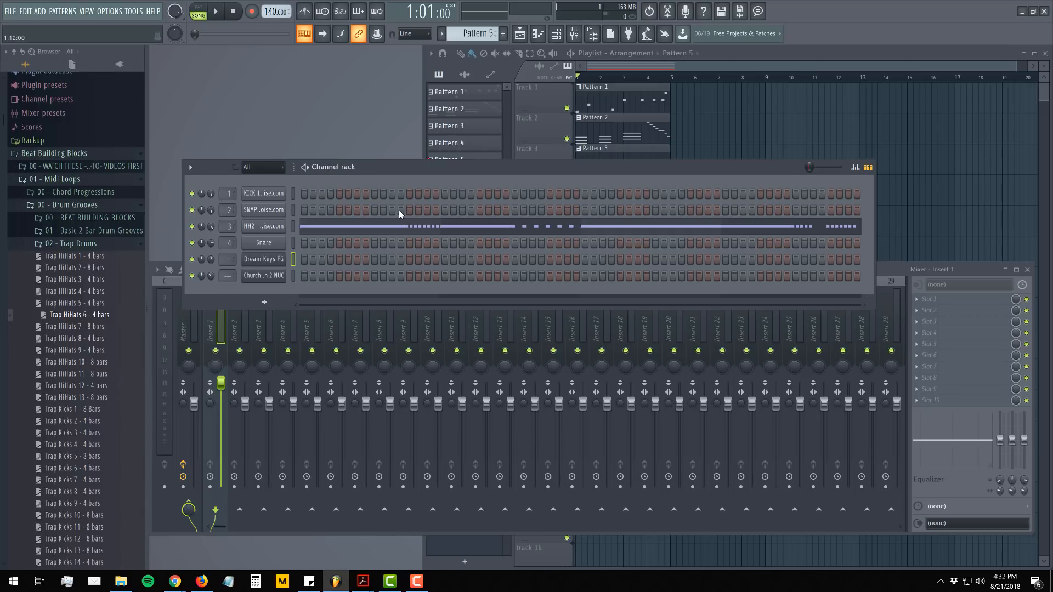
- Select Pattern 2, move the channel rack down clear of the pattern list, and collapse the Trap Drums folder
click(467, 109)
drag(502, 165, 508, 276)
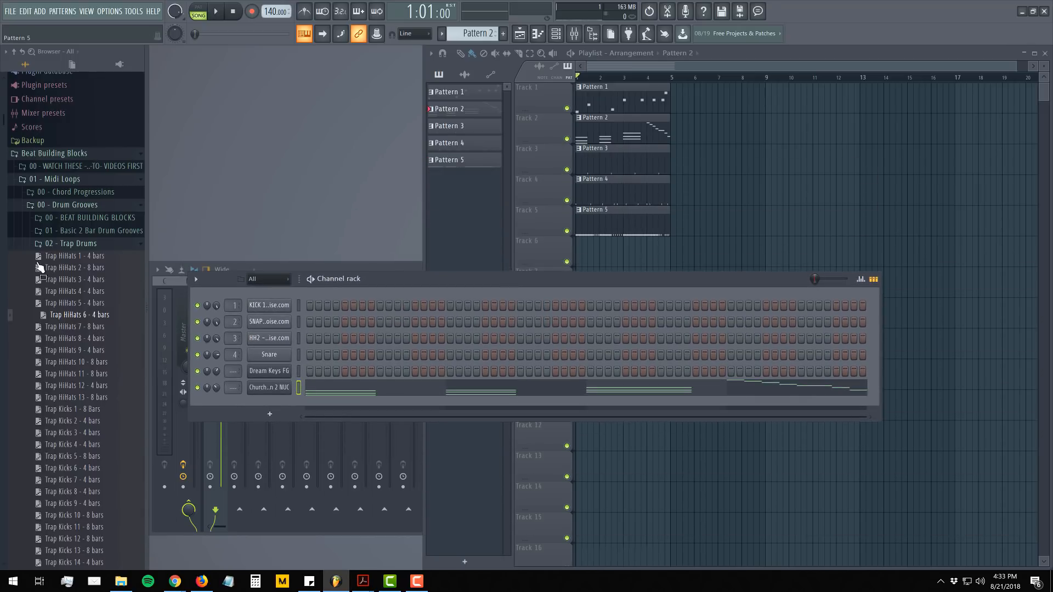
click(59, 247)
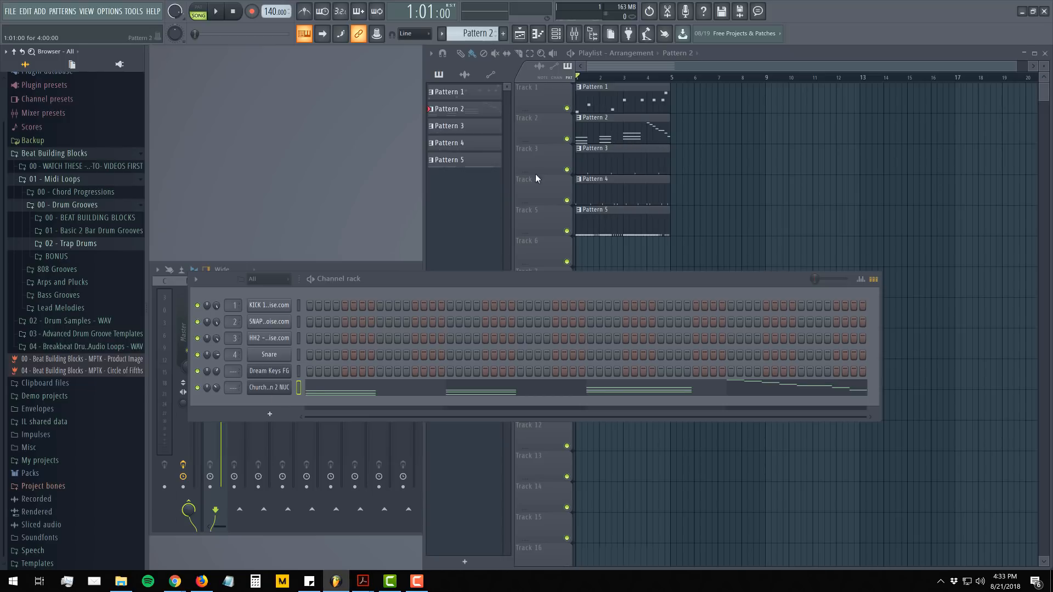
- Duplicate all of Pattern 2's Church Organ 2 NUC notes from bars 1–4 into bars 5–8 in the piano roll
double_click(616, 140)
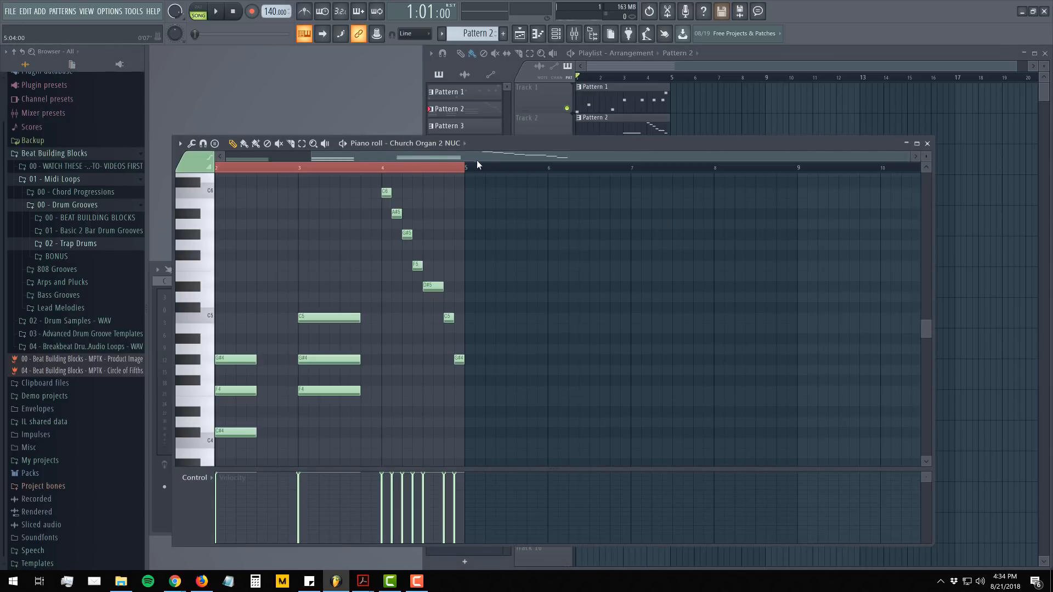
drag(456, 156, 304, 156)
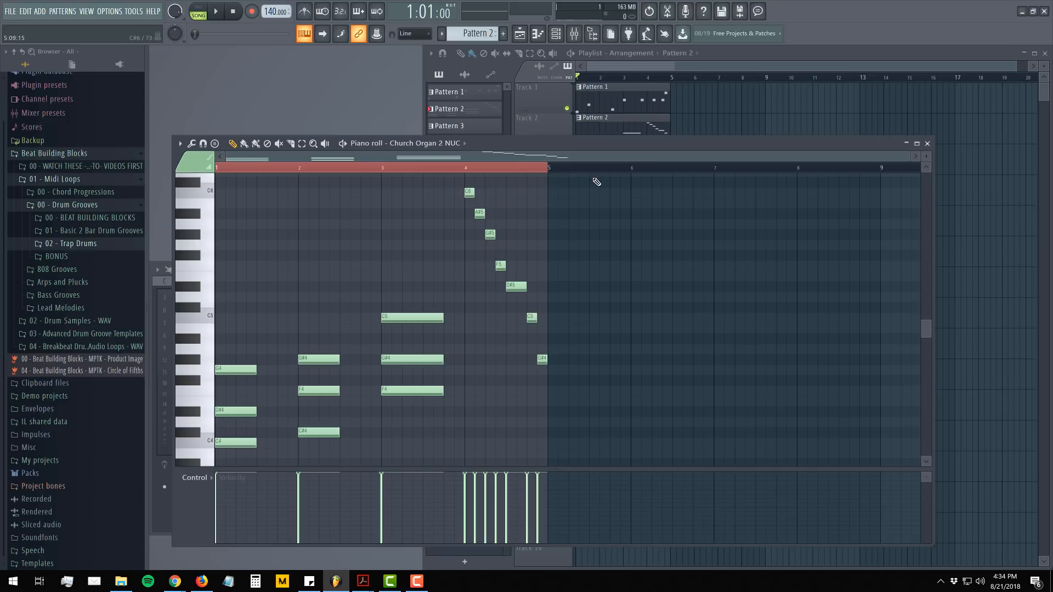
drag(623, 185, 221, 402)
scroll(287, 369, up, 3)
scroll(263, 380, down, 1)
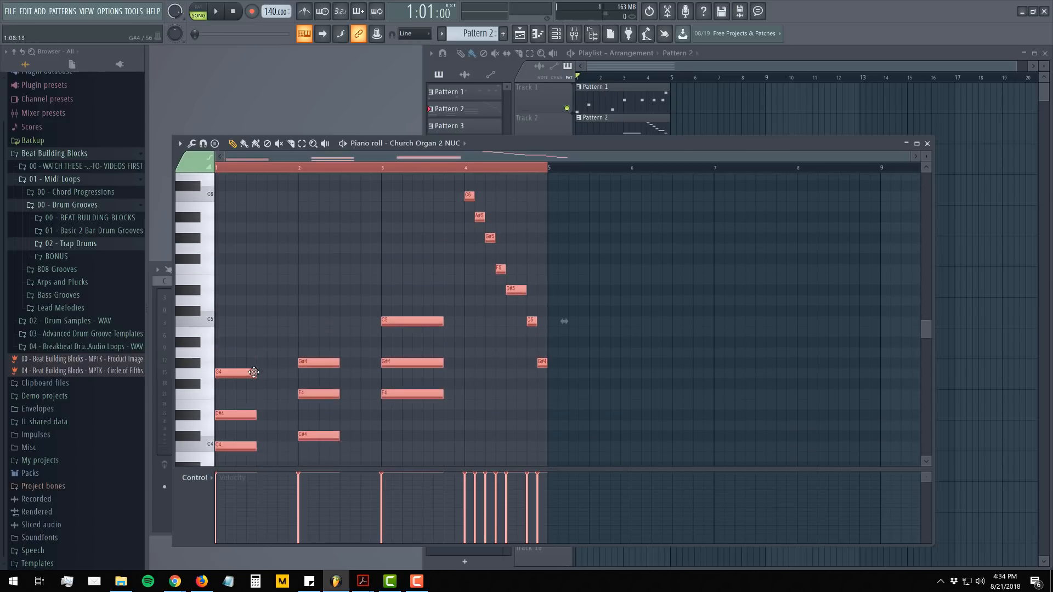
drag(233, 368, 566, 351)
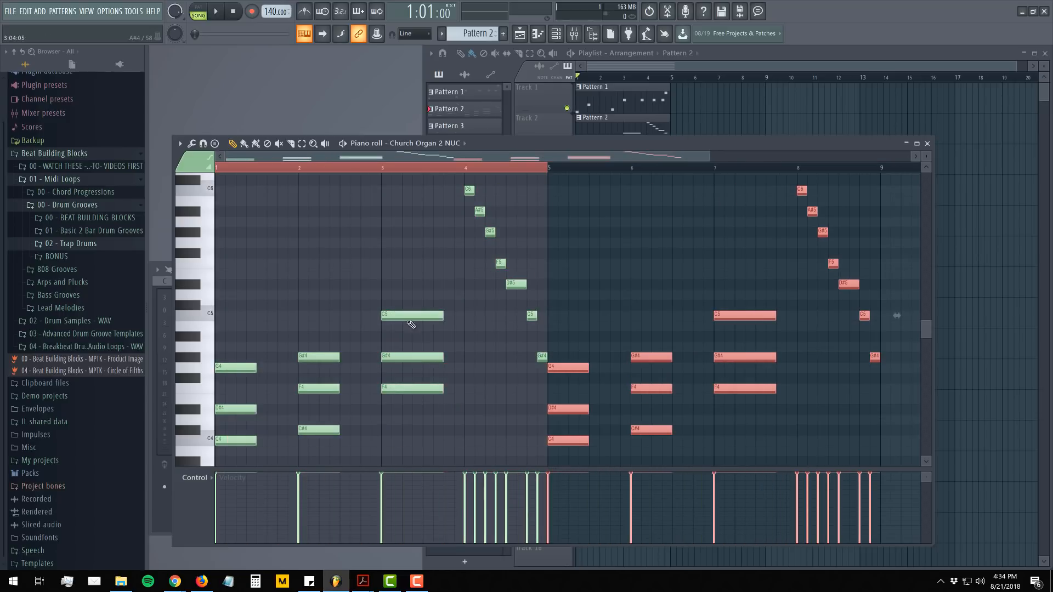
- Delete the three-note chord in bar 2 of the church organ part
right_click(322, 356)
right_click(320, 388)
right_click(321, 430)
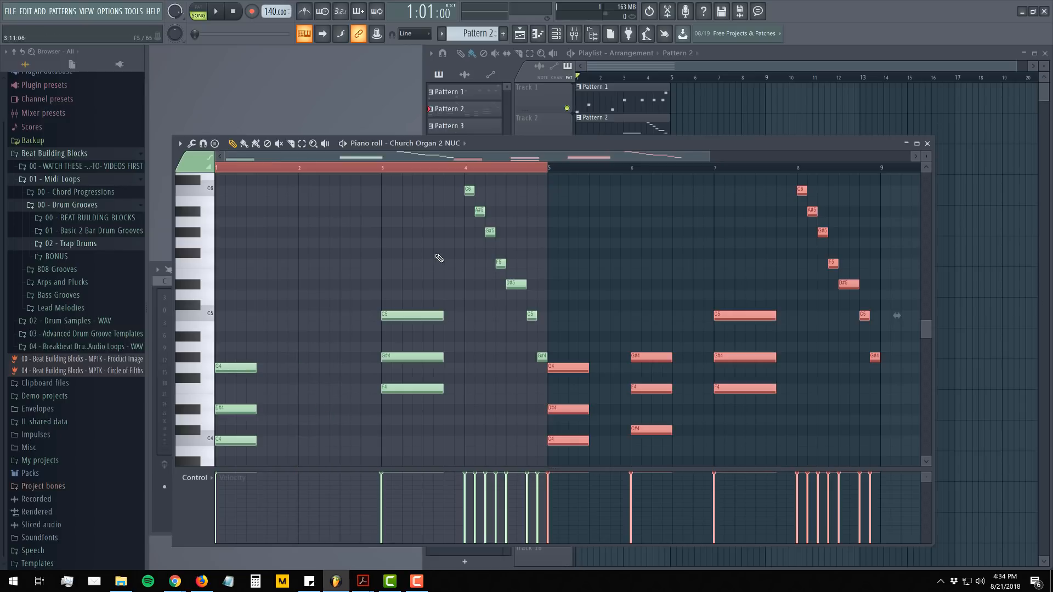
- Delete the first five notes of the descending run in bar 4 and close the piano roll
right_click(469, 189)
right_click(479, 211)
right_click(490, 231)
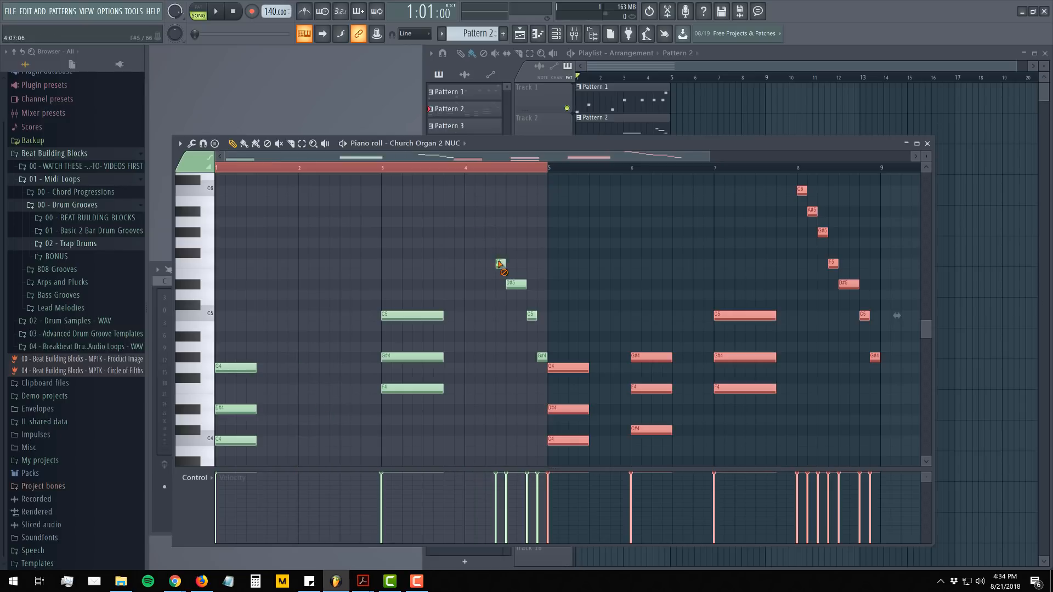
right_click(500, 264)
right_click(515, 284)
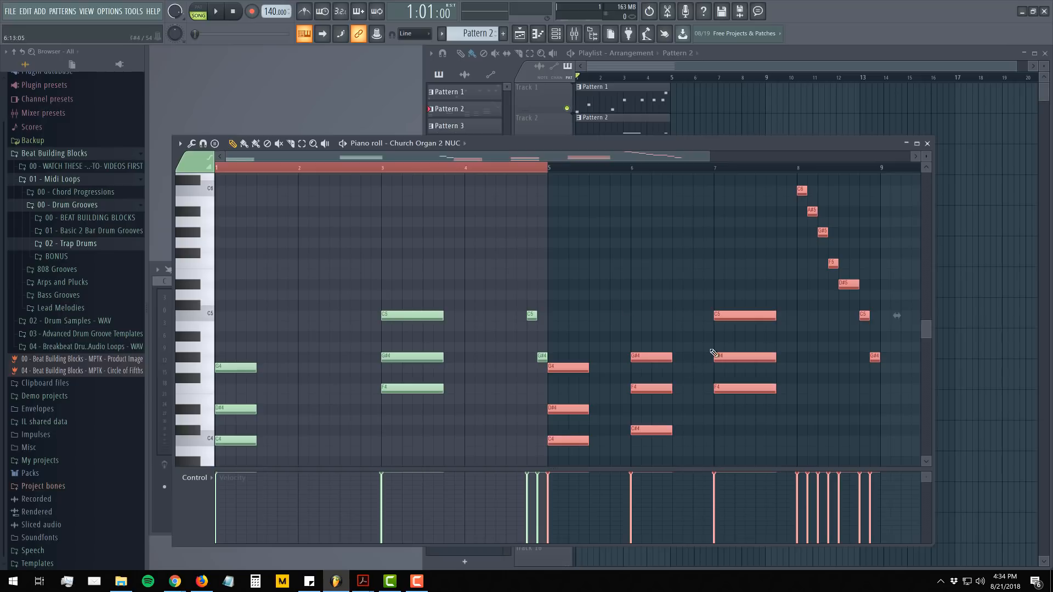
click(926, 145)
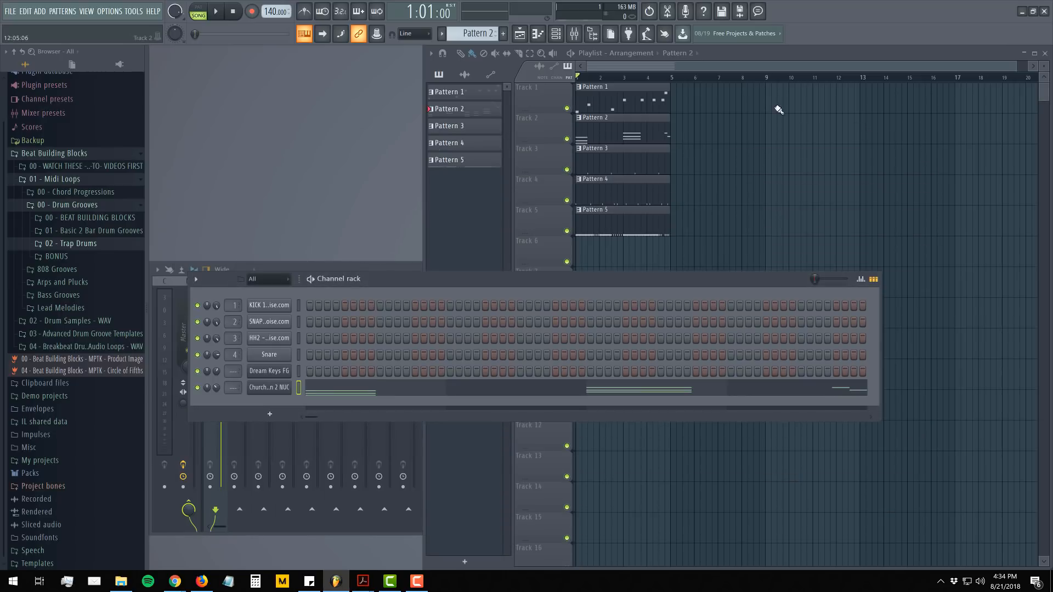
- Extend the Pattern 2 clip to the start of bar 9 and copy the Pattern 1 clip to bar 5 on Track 1
click(618, 127)
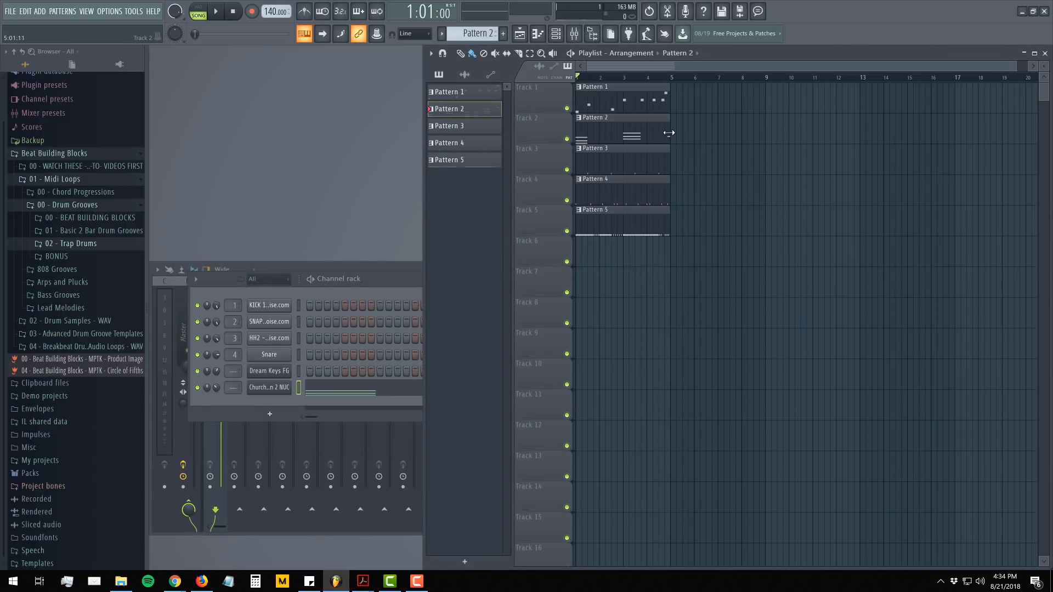
drag(668, 133, 767, 137)
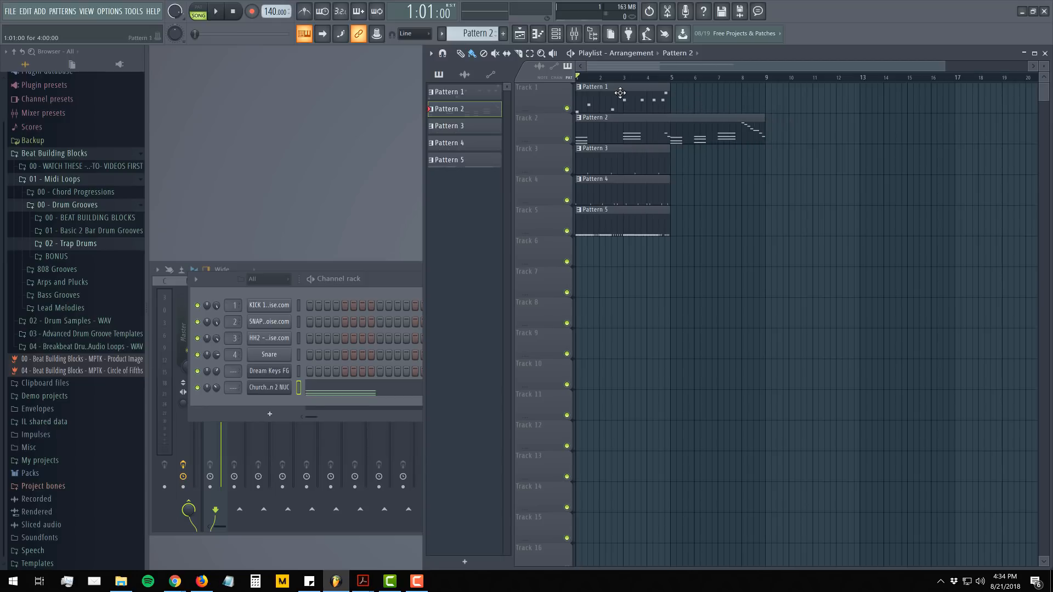
drag(598, 96, 693, 98)
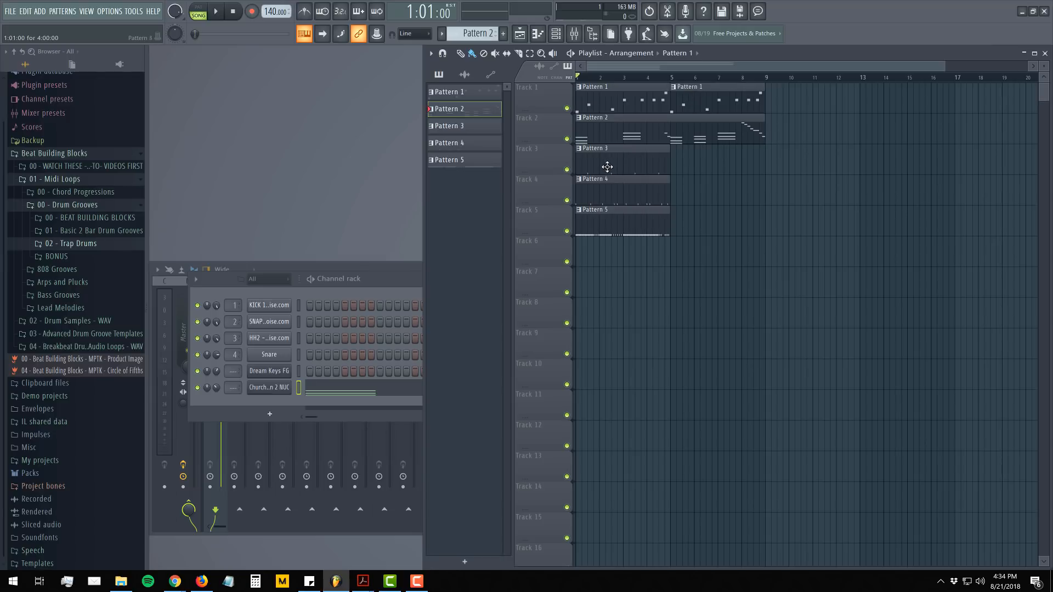
- Copy the Pattern 3, Pattern 4 and Pattern 5 clips to bar 5 on their own tracks and play the arrangement
drag(606, 166, 692, 167)
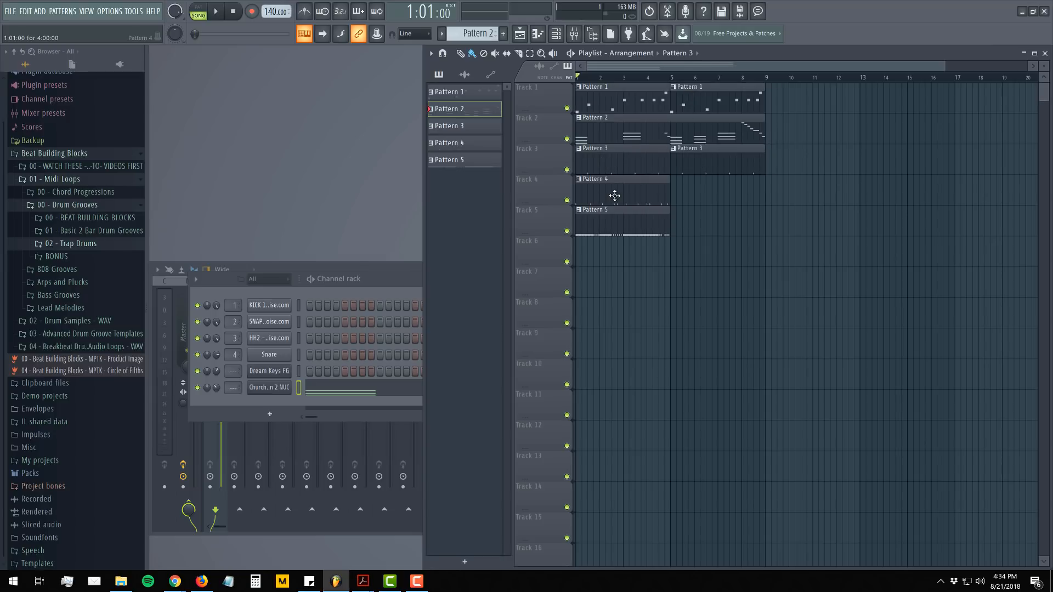
drag(614, 196, 709, 189)
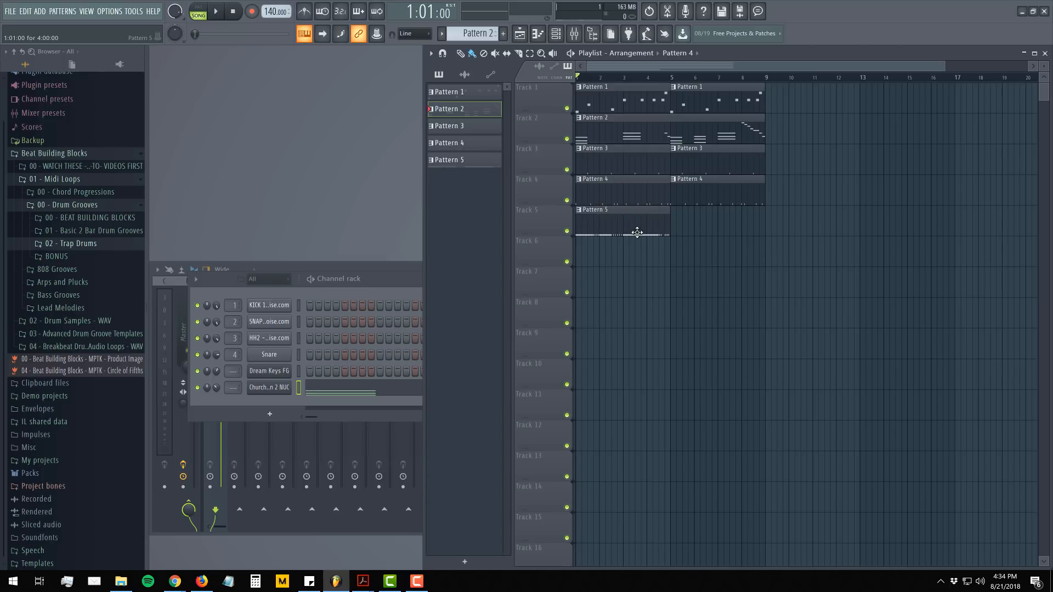
drag(637, 233, 731, 239)
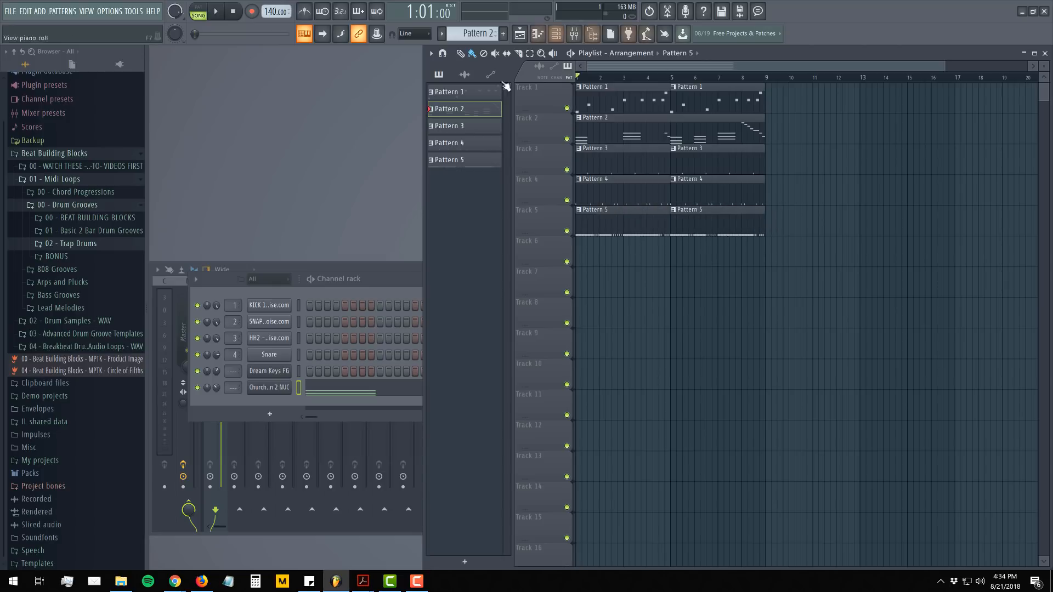
key(space)
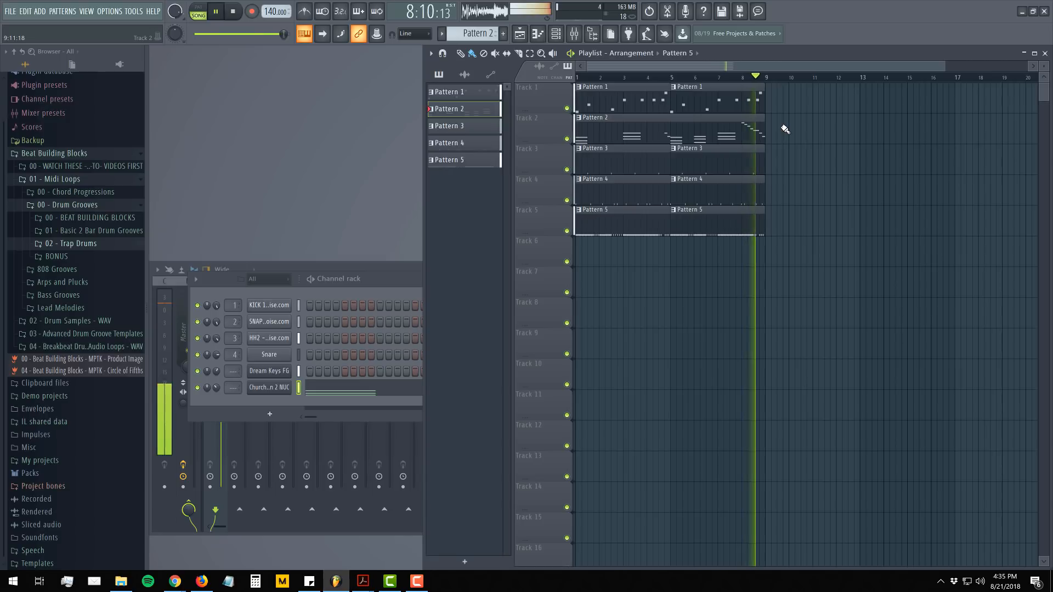
key(space)
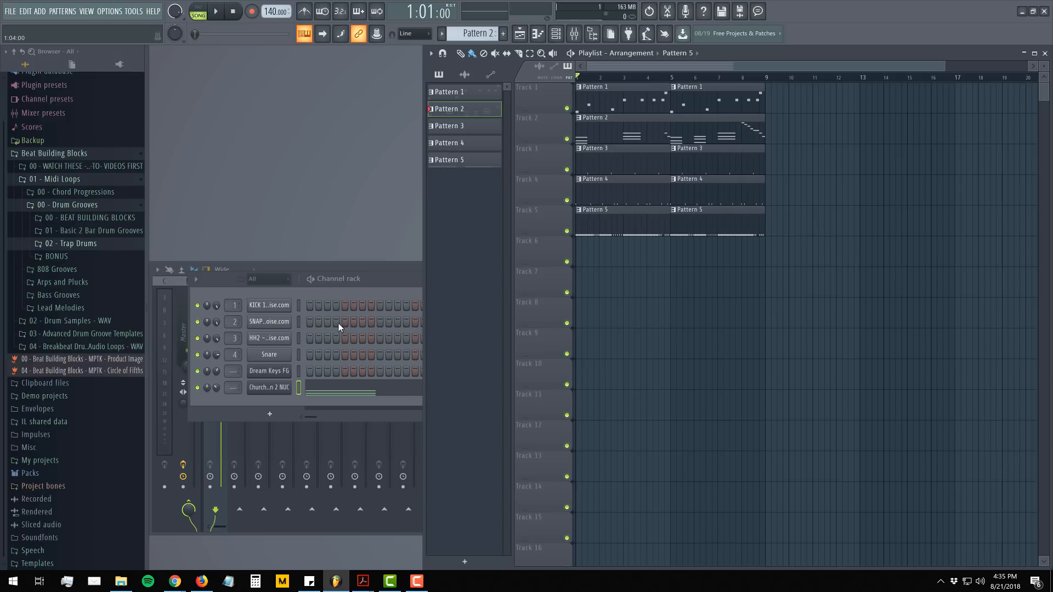
- Audition several samples from the 808s folder in 02 - Drum Samples - WAV and add 808 - 3 as a new channel
drag(398, 283, 378, 309)
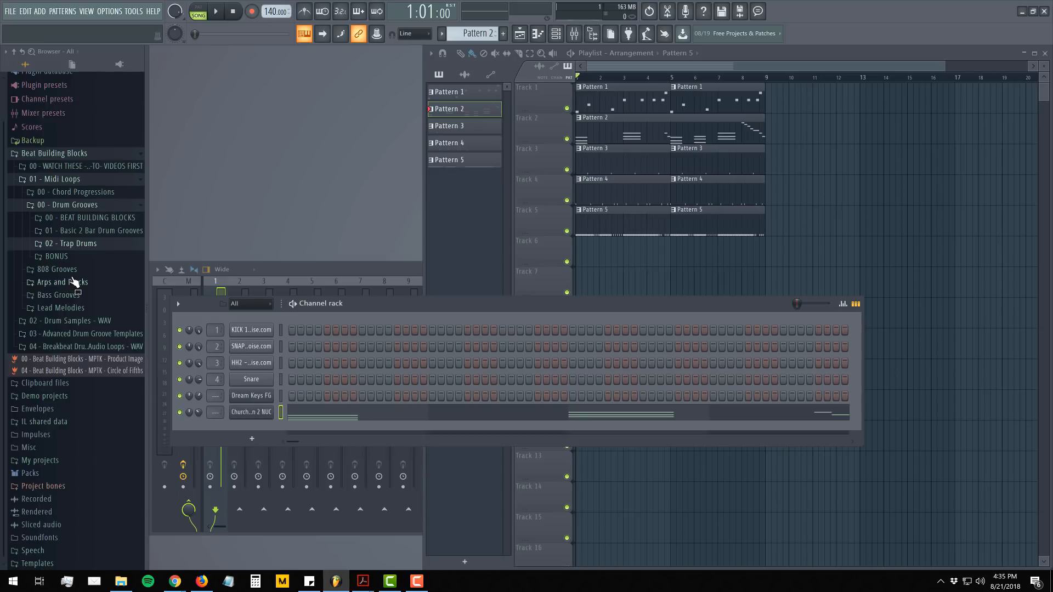
click(72, 182)
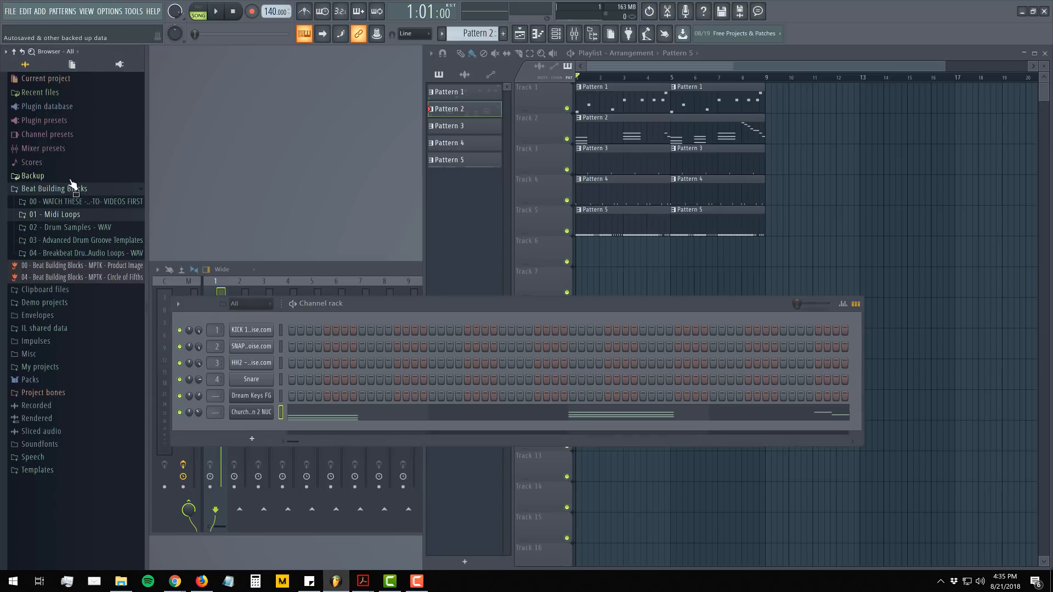
click(65, 227)
click(46, 243)
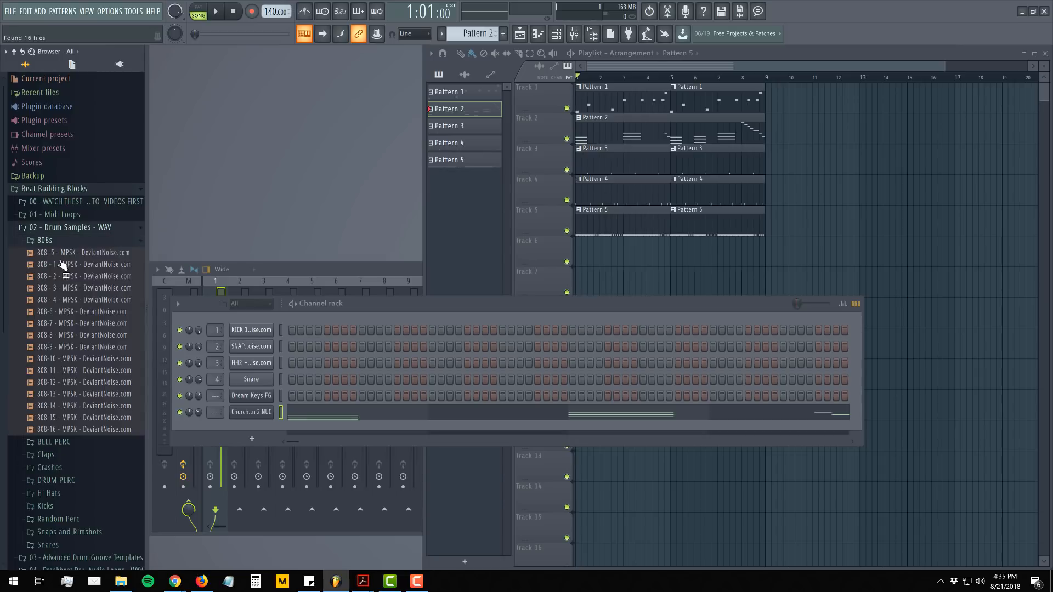
click(76, 254)
click(77, 264)
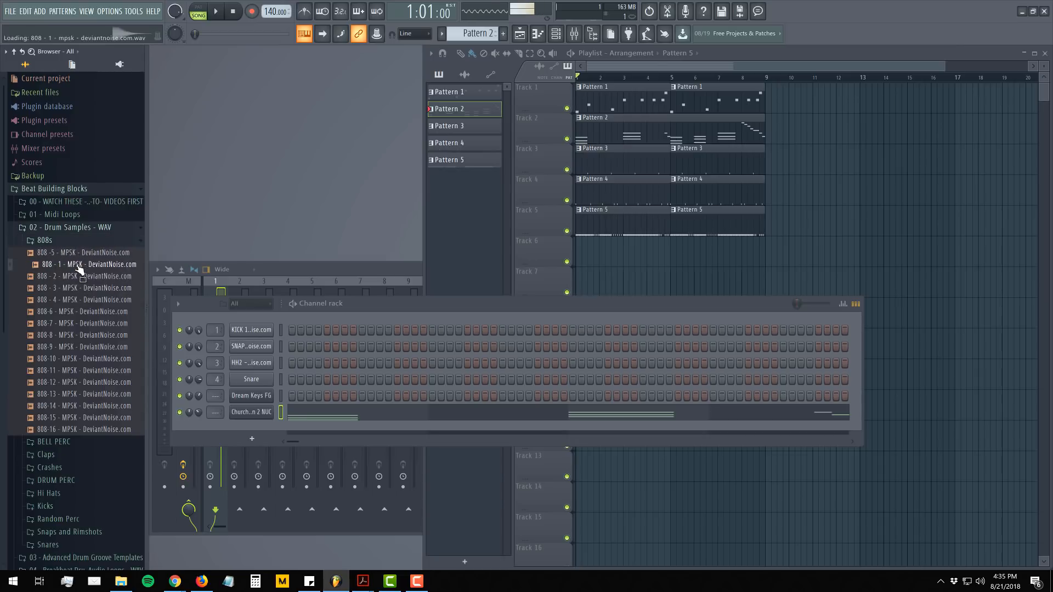
click(80, 288)
click(82, 311)
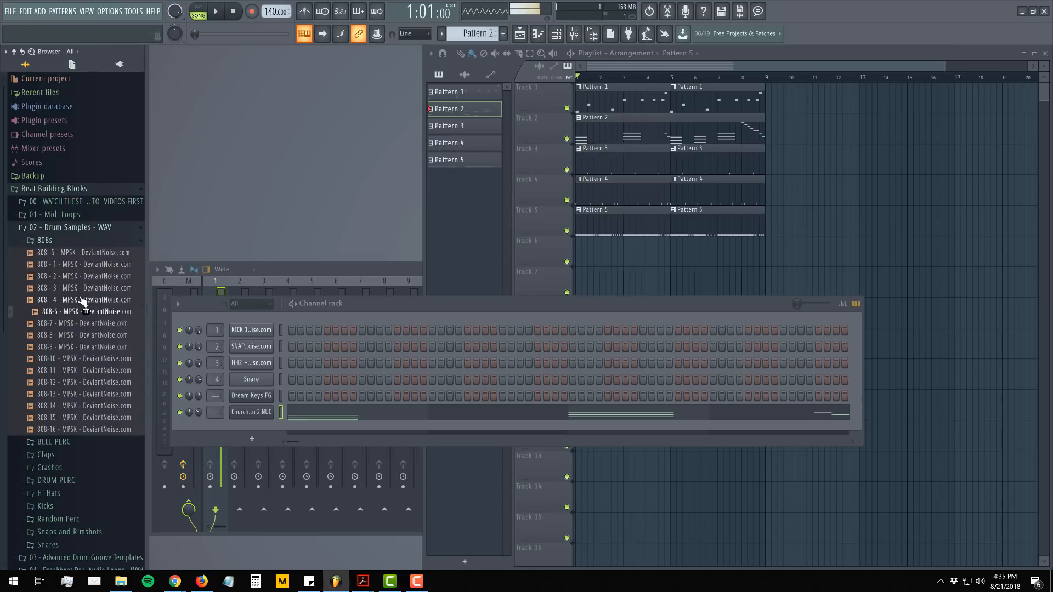
click(80, 289)
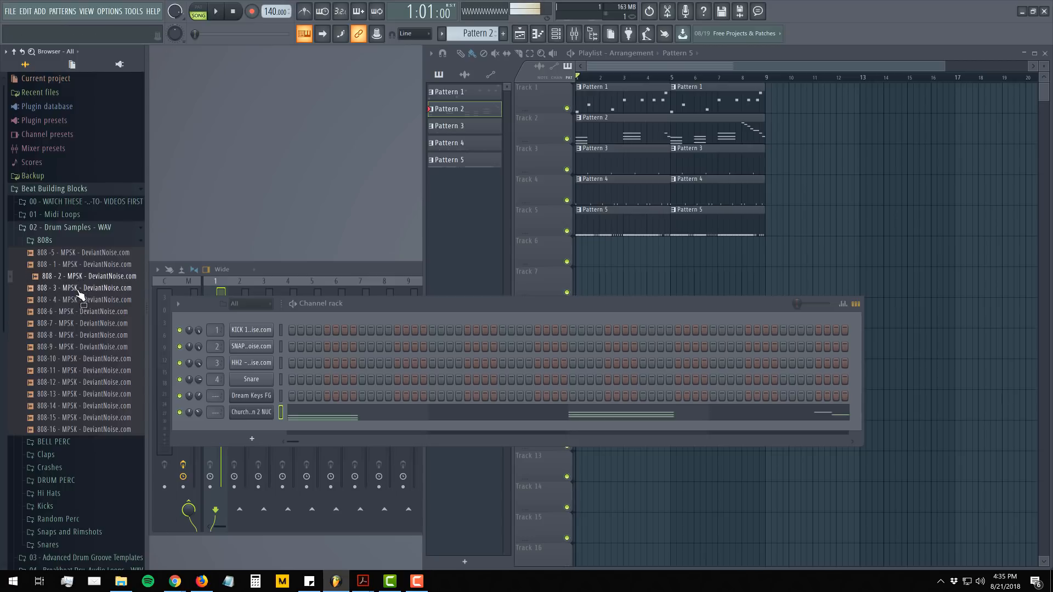
click(77, 289)
drag(76, 294, 249, 430)
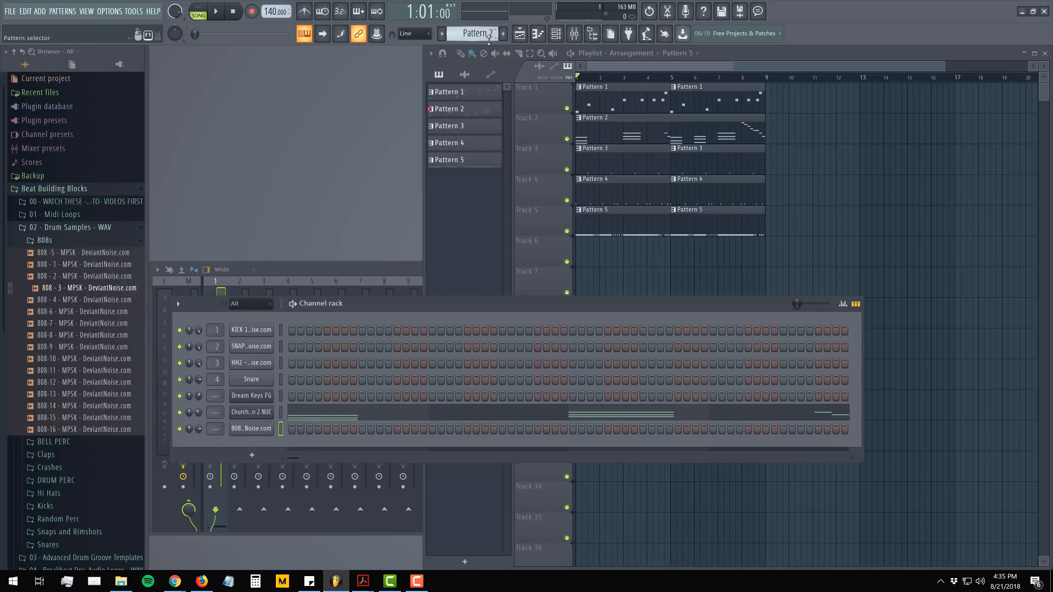
- Switch to the empty Pattern 6 and check the 808 - 3 channel's piano roll
scroll(492, 36, up, 5)
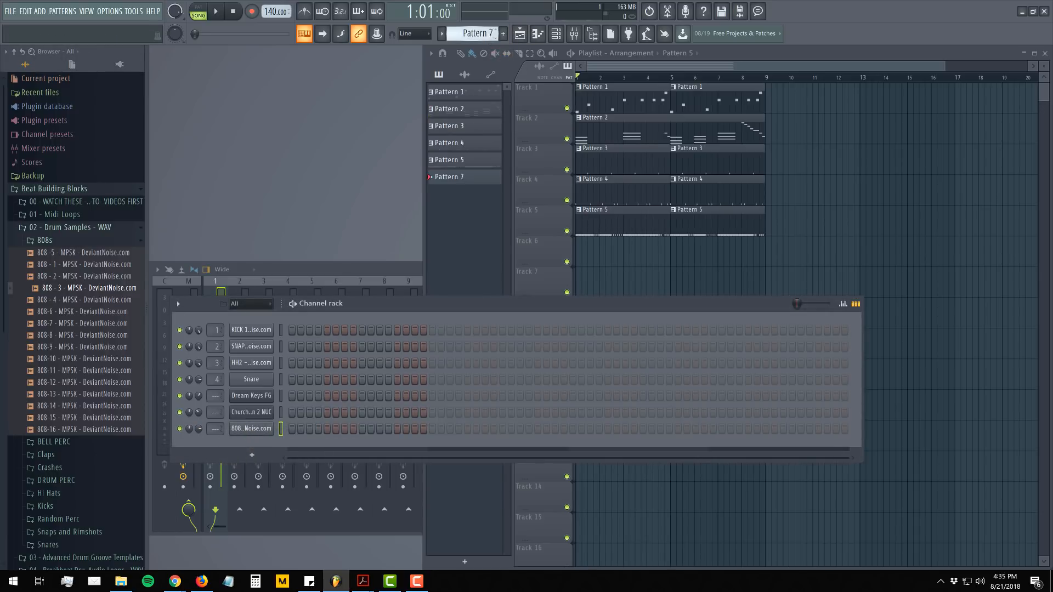
drag(492, 35, 492, 38)
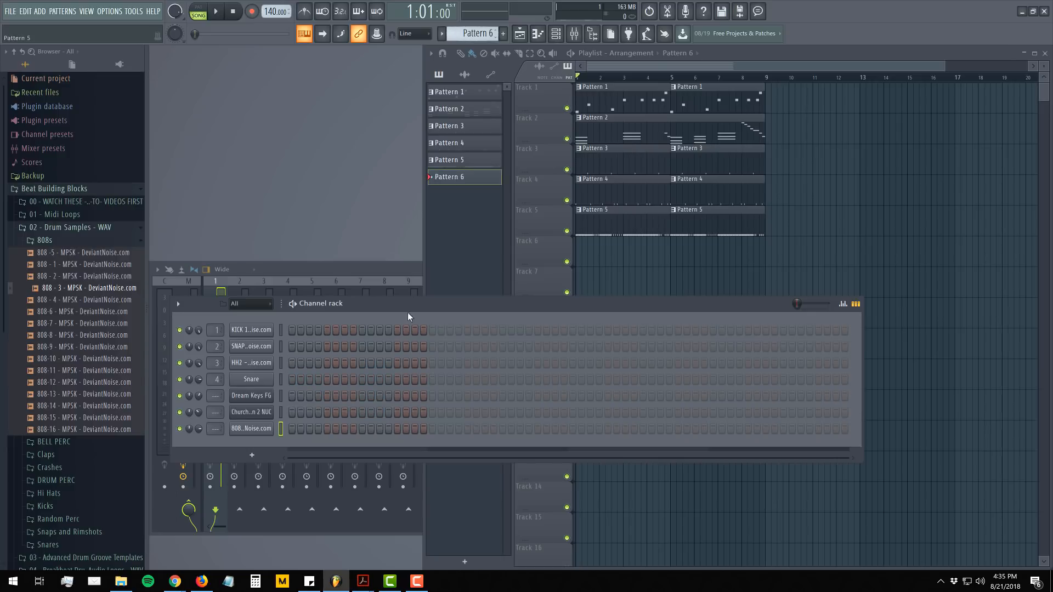
right_click(254, 430)
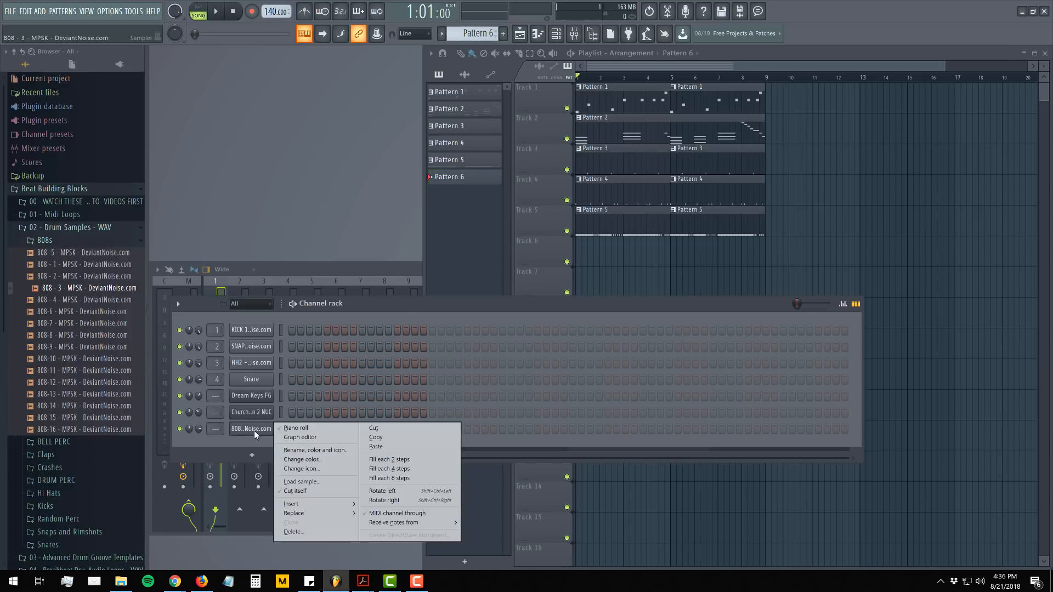
click(290, 428)
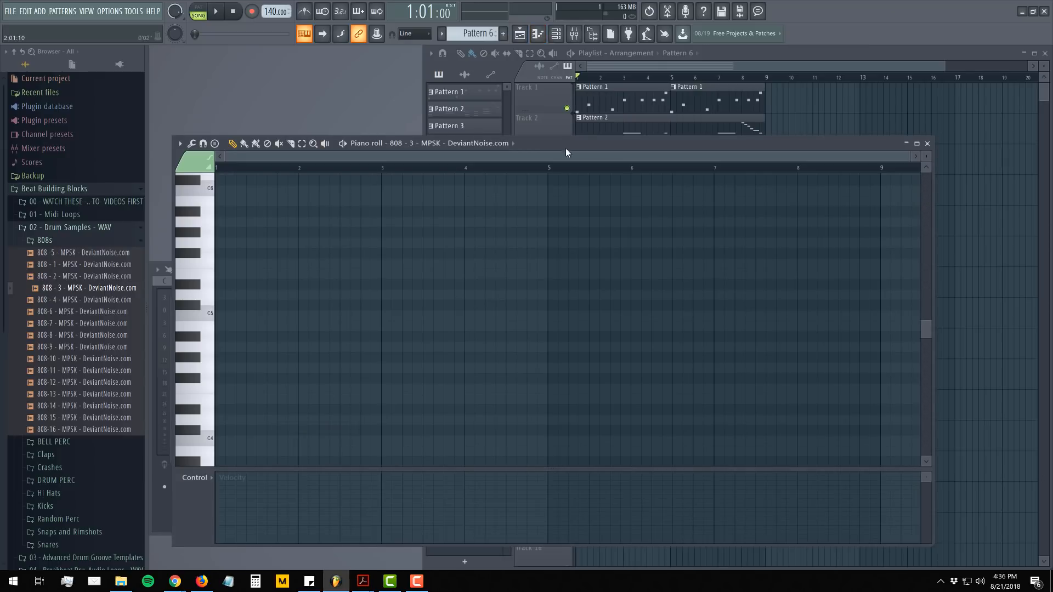
click(927, 143)
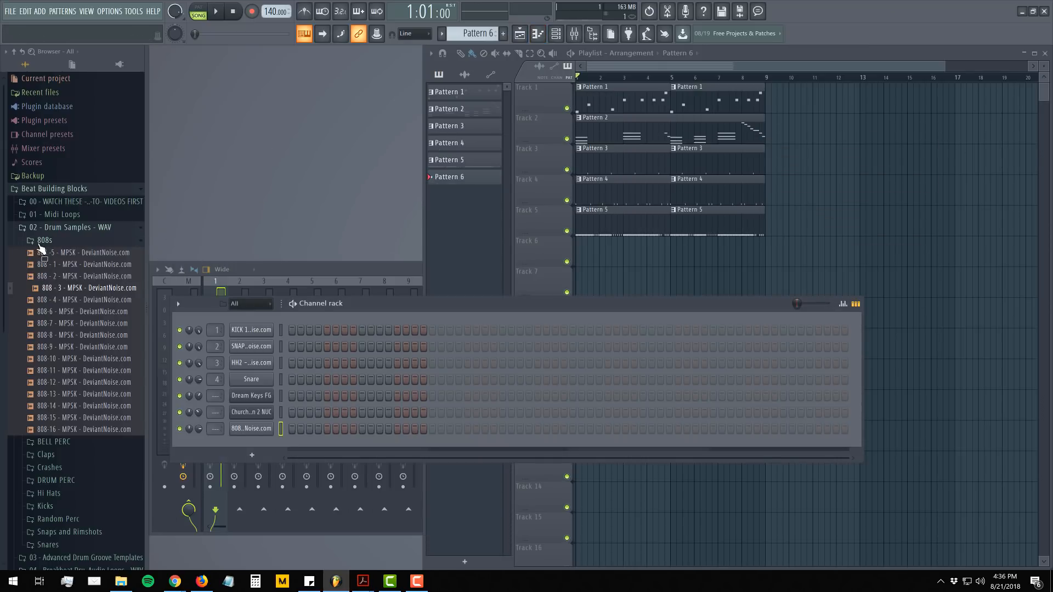
- Load the MIDI loop 808 - Leanin - 120-160bpm - 4 bars - C Minor from 808 Grooves, key C, onto the 808 channel
click(60, 241)
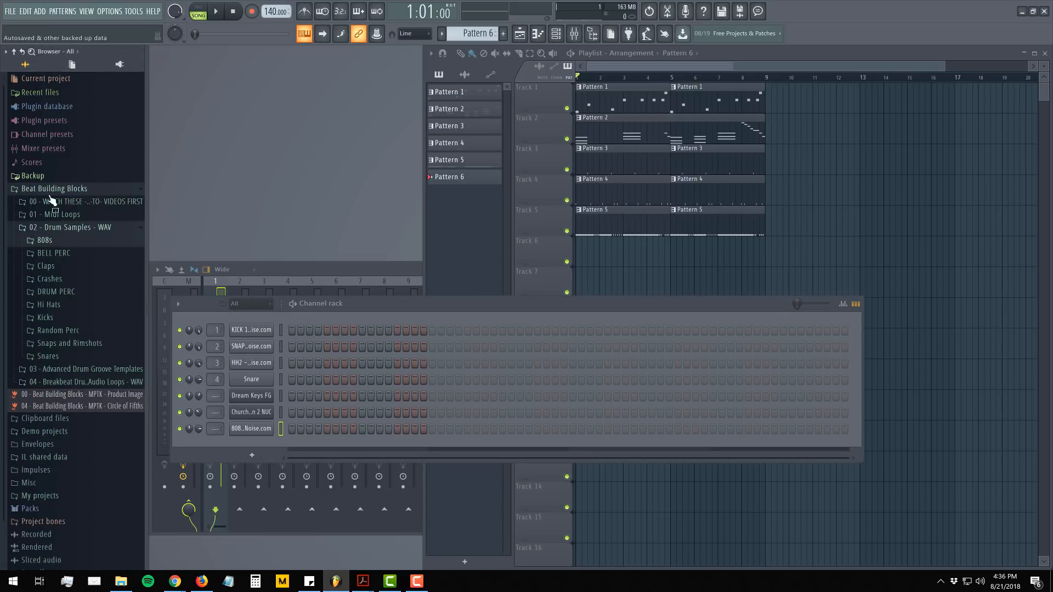
click(63, 215)
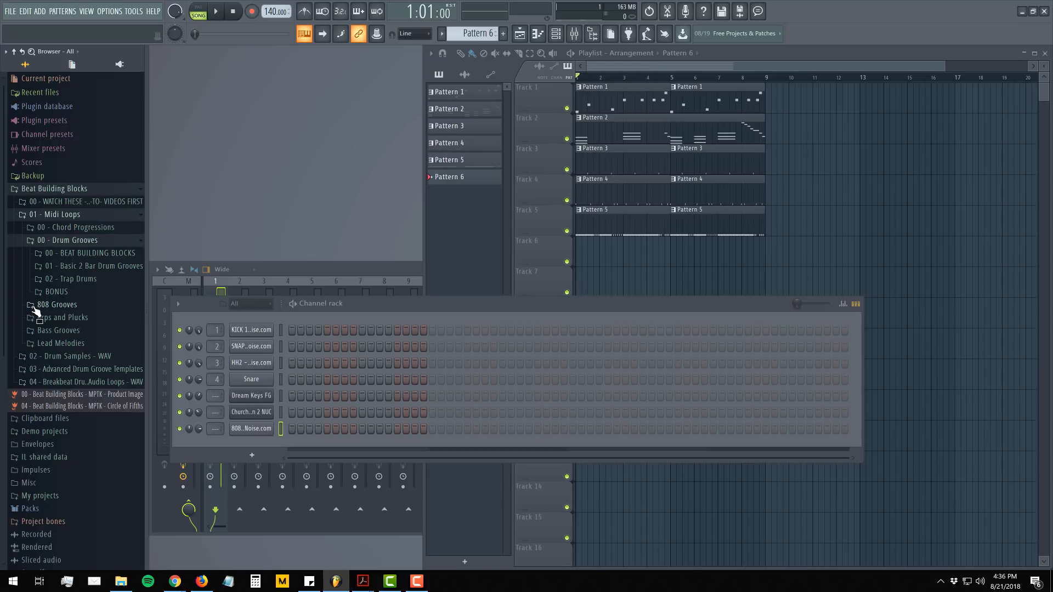
click(72, 310)
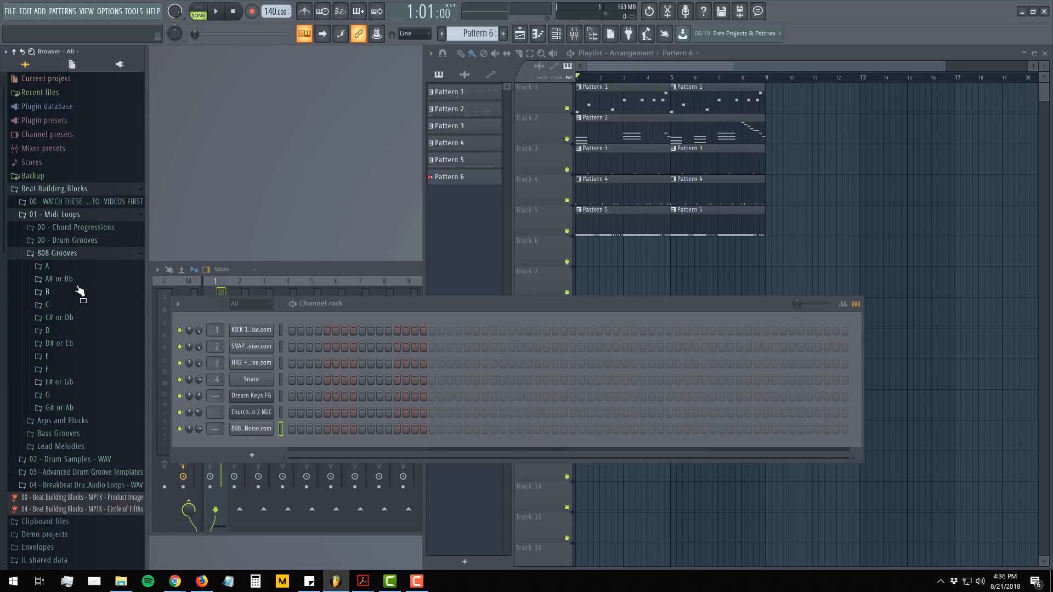
click(53, 306)
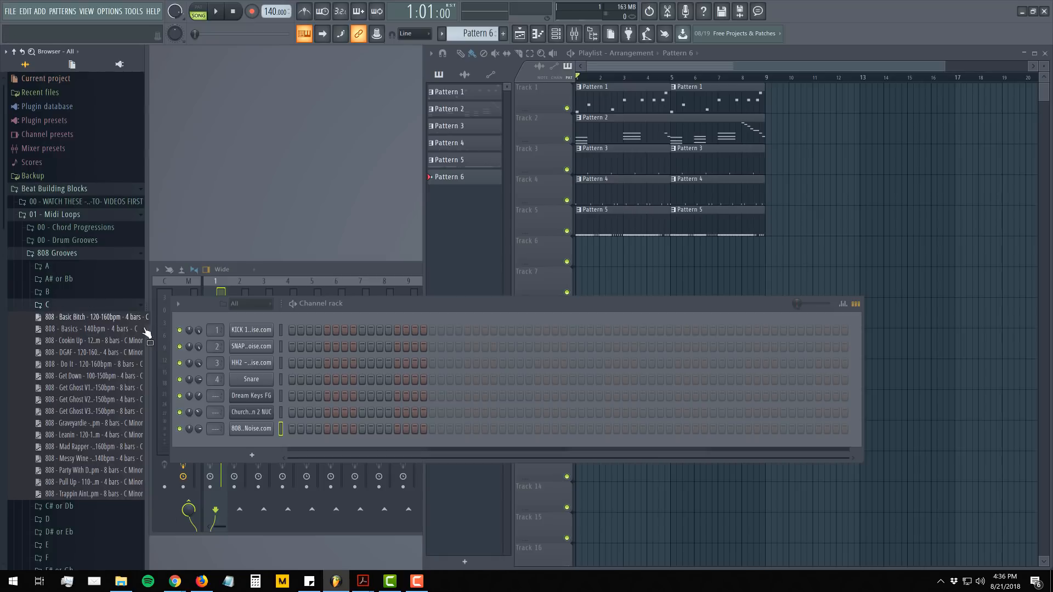
drag(147, 327, 271, 332)
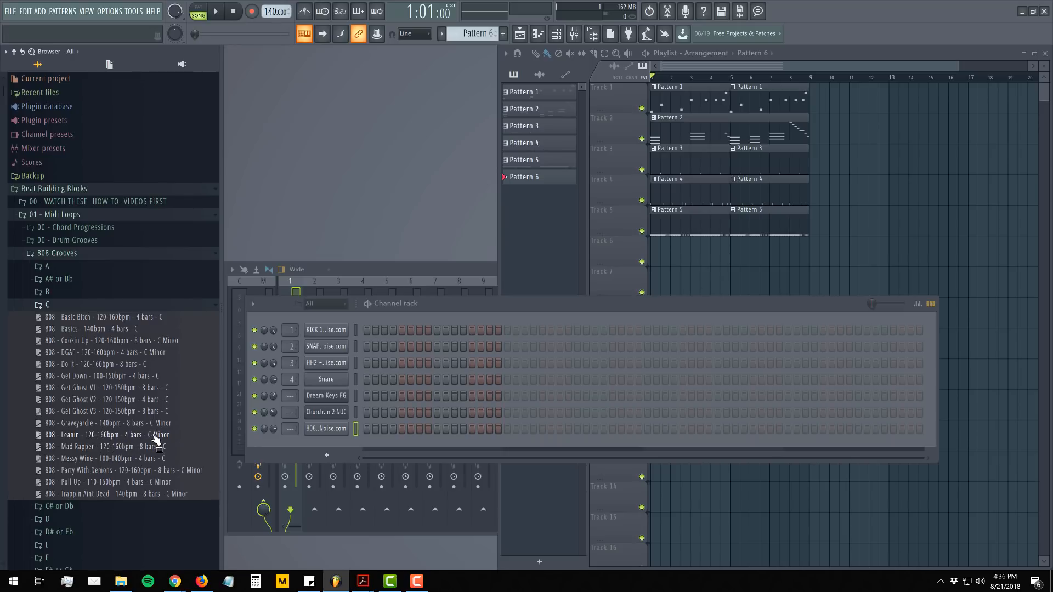
drag(131, 439, 322, 433)
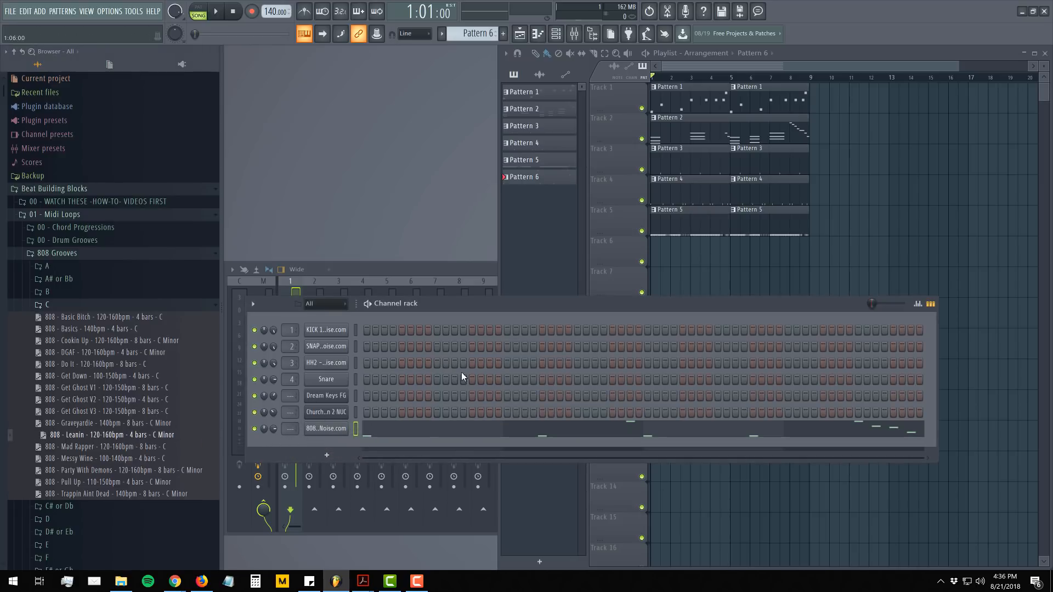
- Place a Pattern 6 clip at bar 1 on Track 6 and play the arrangement with the 808 part
click(657, 255)
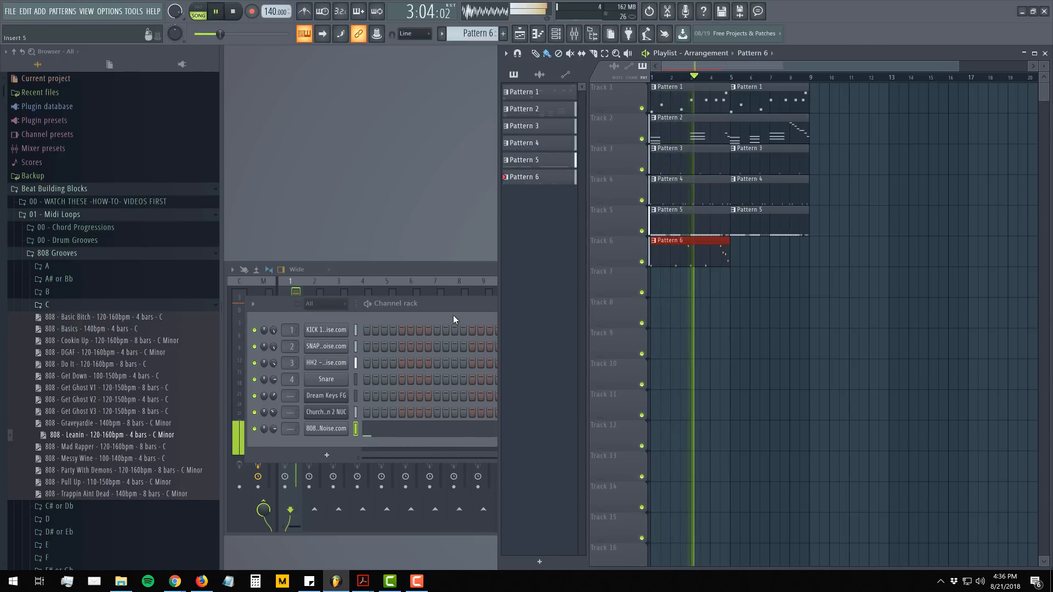
click(274, 433)
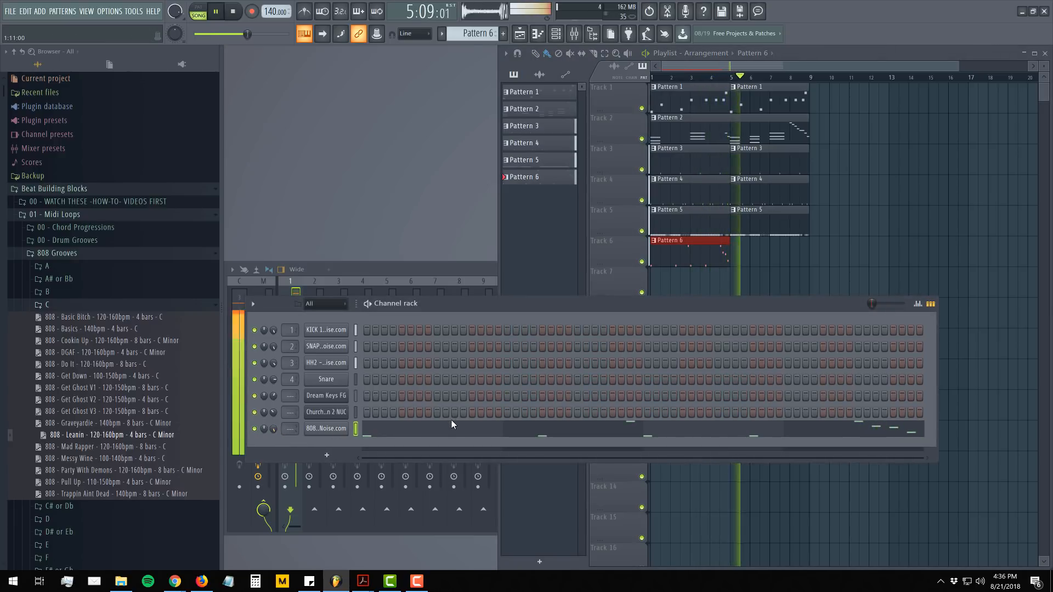
key(space)
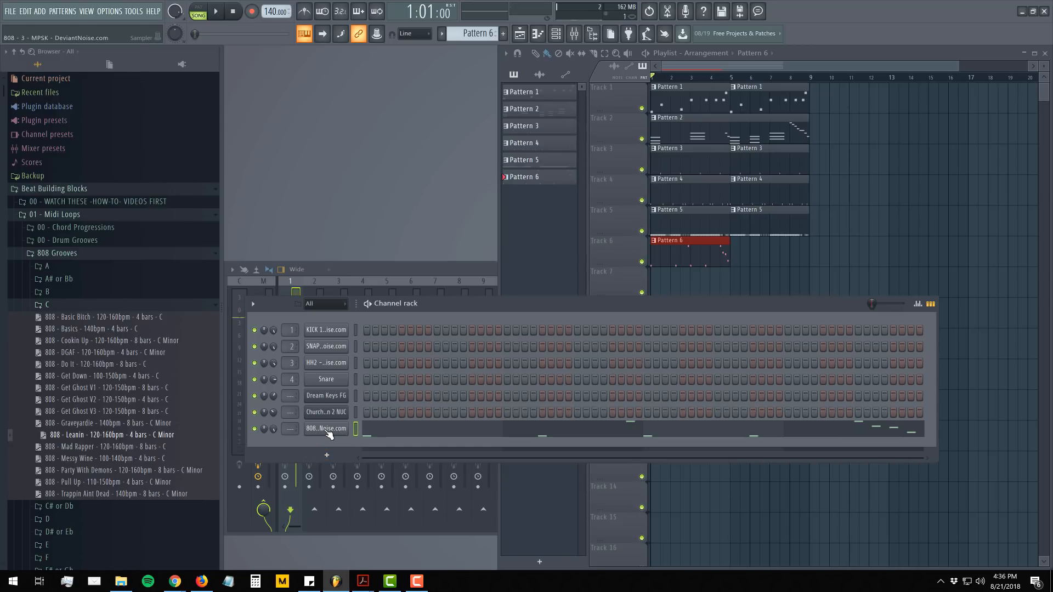
- Enable the 808 channel's volume envelope with minimum attack and release and maximum hold, decay and sustain, then audition a few keys
click(329, 432)
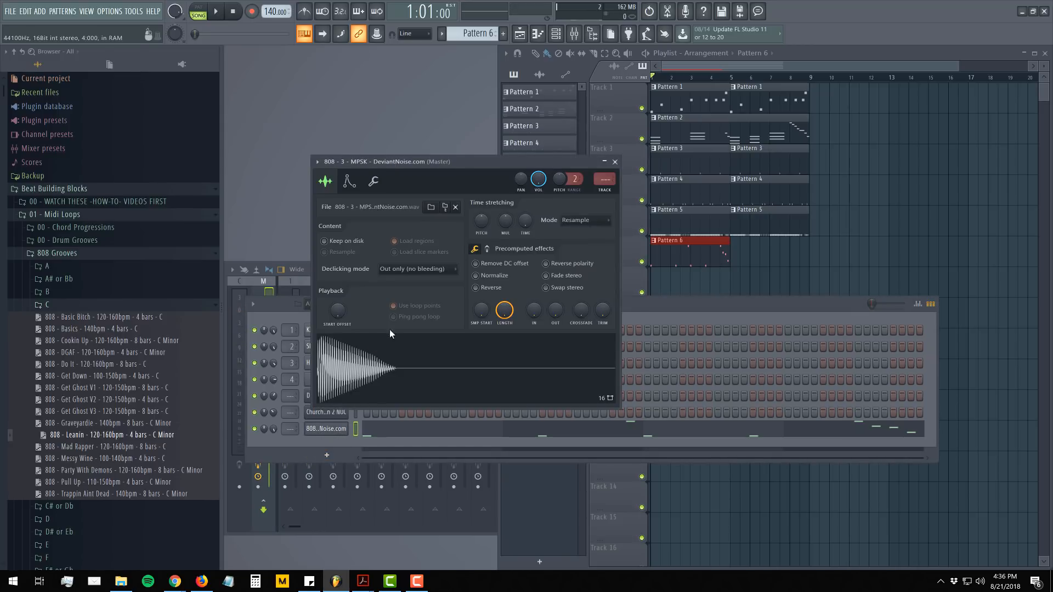
click(349, 181)
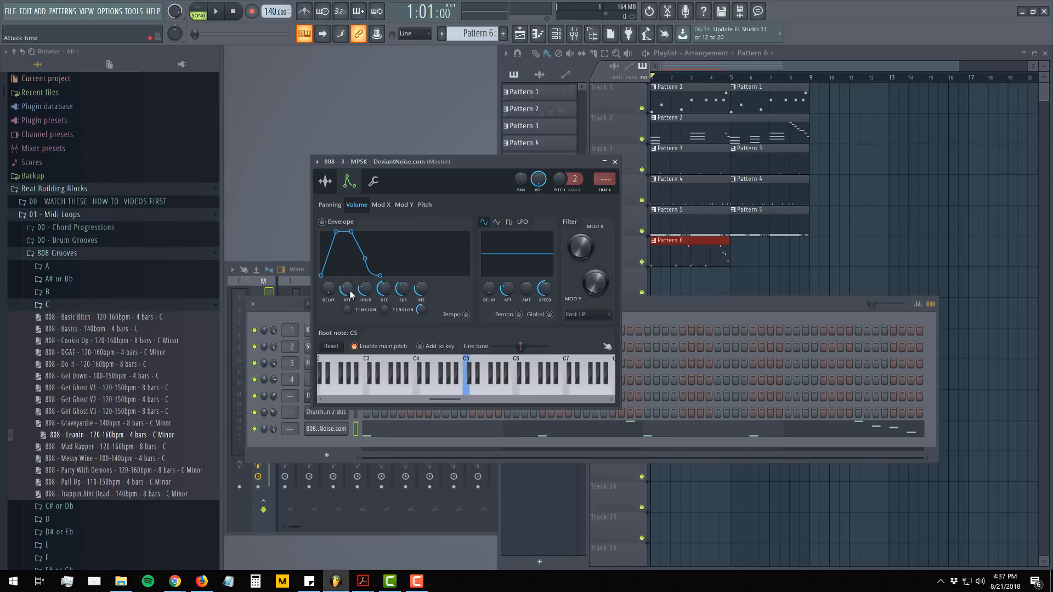
drag(347, 288, 347, 307)
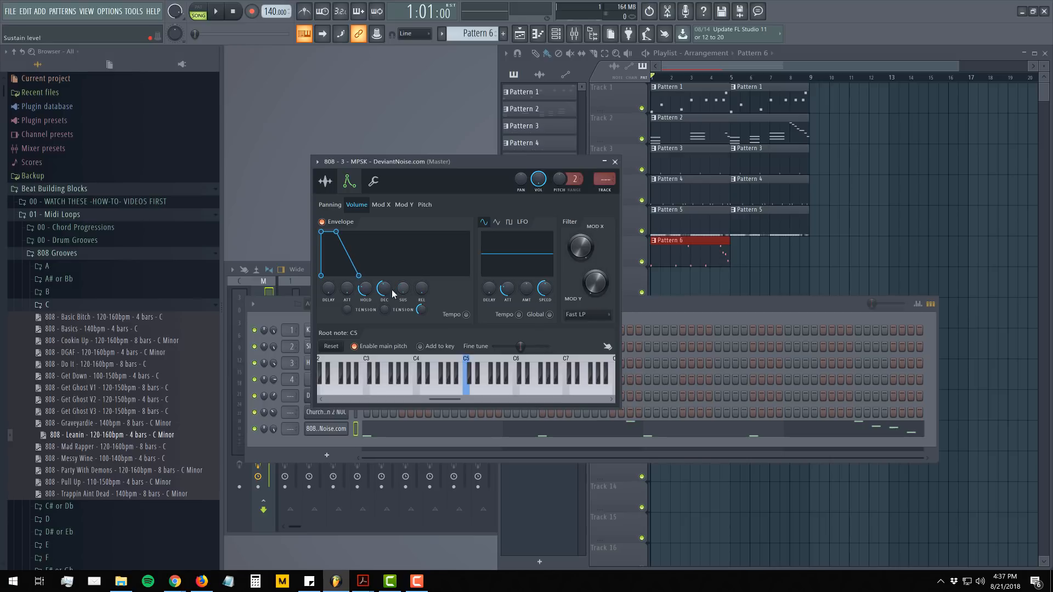
drag(393, 294, 403, 272)
drag(365, 289, 365, 272)
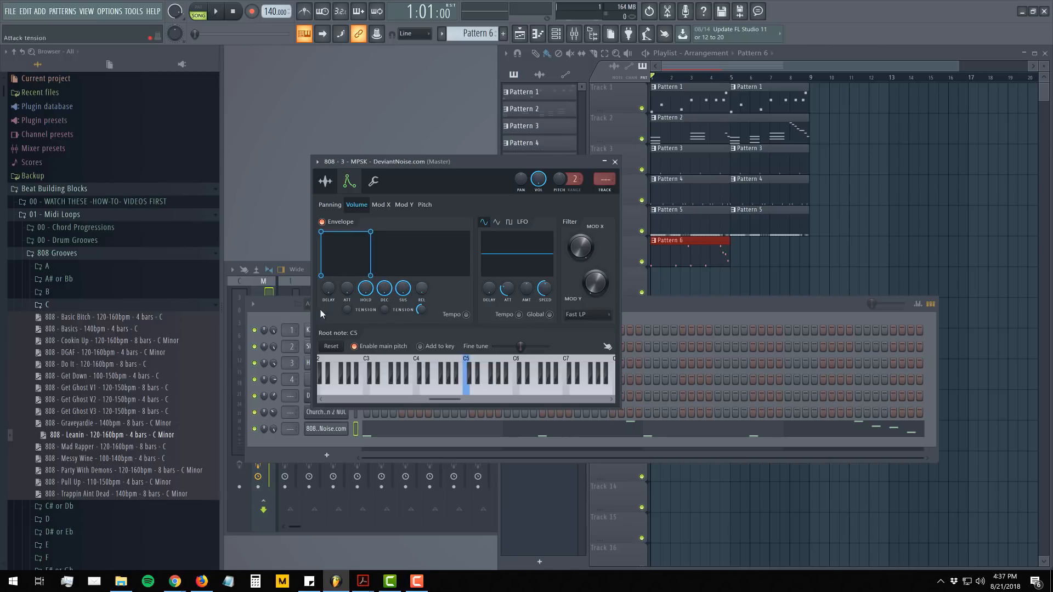
click(446, 387)
click(482, 386)
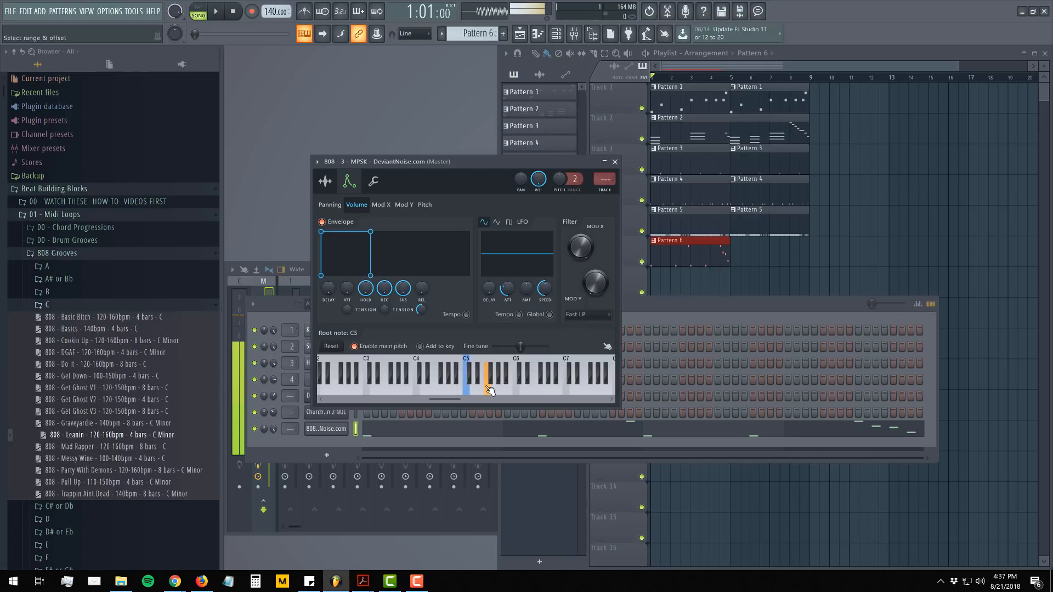
click(523, 386)
- Lengthen the four C5 notes and the bar 2 C6 note of the 808 part in the piano roll and play the result
click(383, 431)
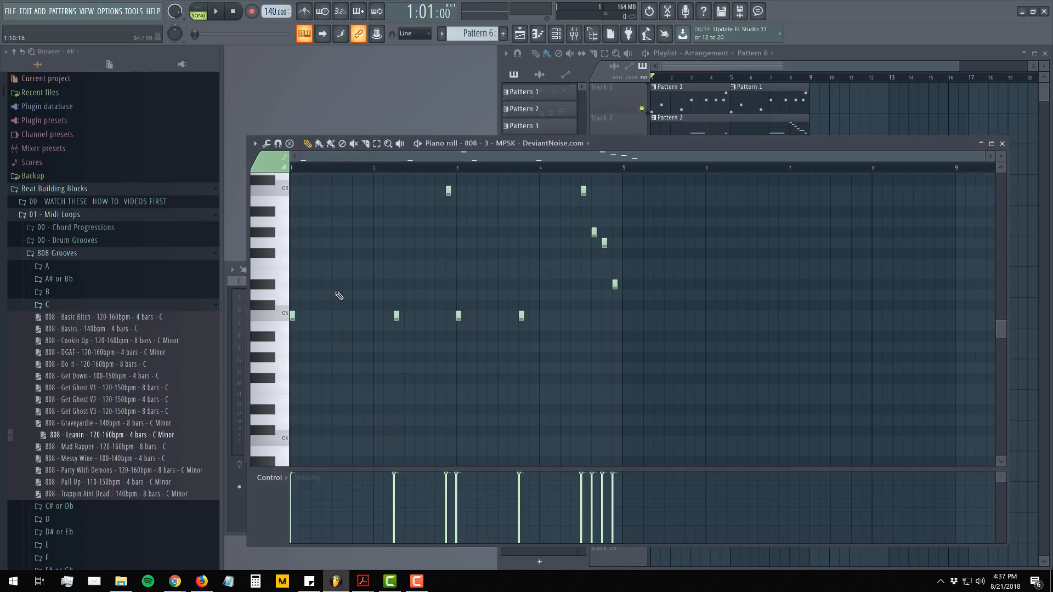
scroll(282, 373, up, 3)
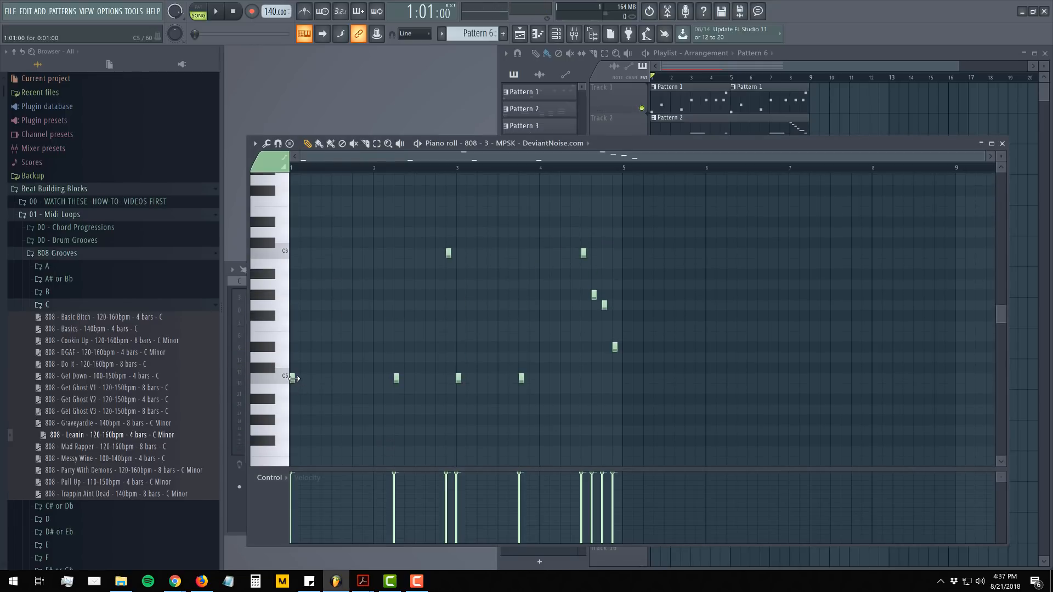
drag(297, 379, 369, 380)
key(ctrl+l)
key(space)
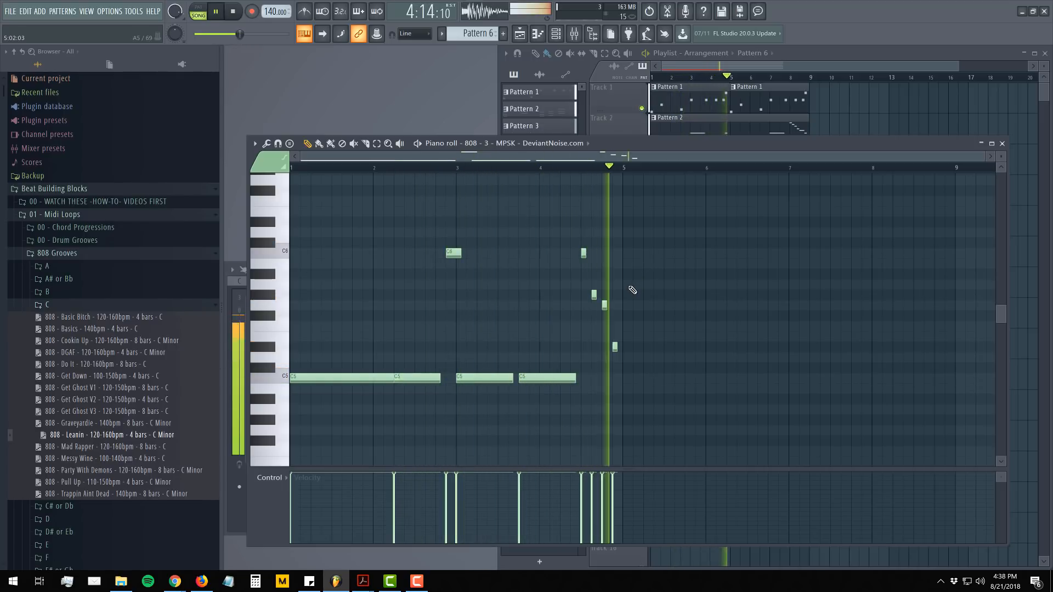
key(space)
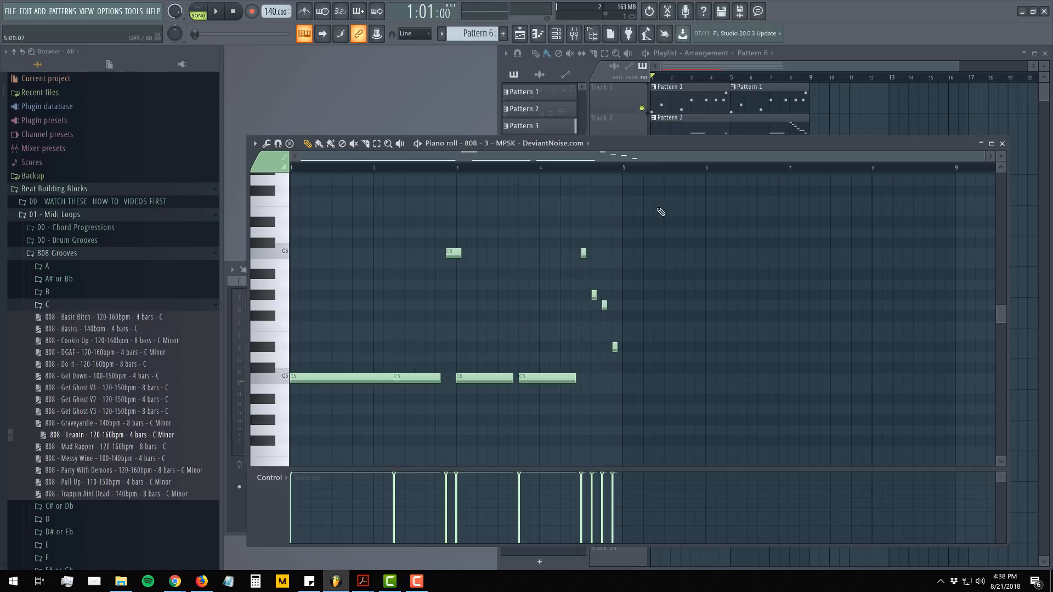
- Delete two of the short bar 4 notes from the 808 part and play the arrangement with Pattern 6 repeated at bar 5
right_click(584, 252)
right_click(603, 303)
click(1002, 144)
key(space)
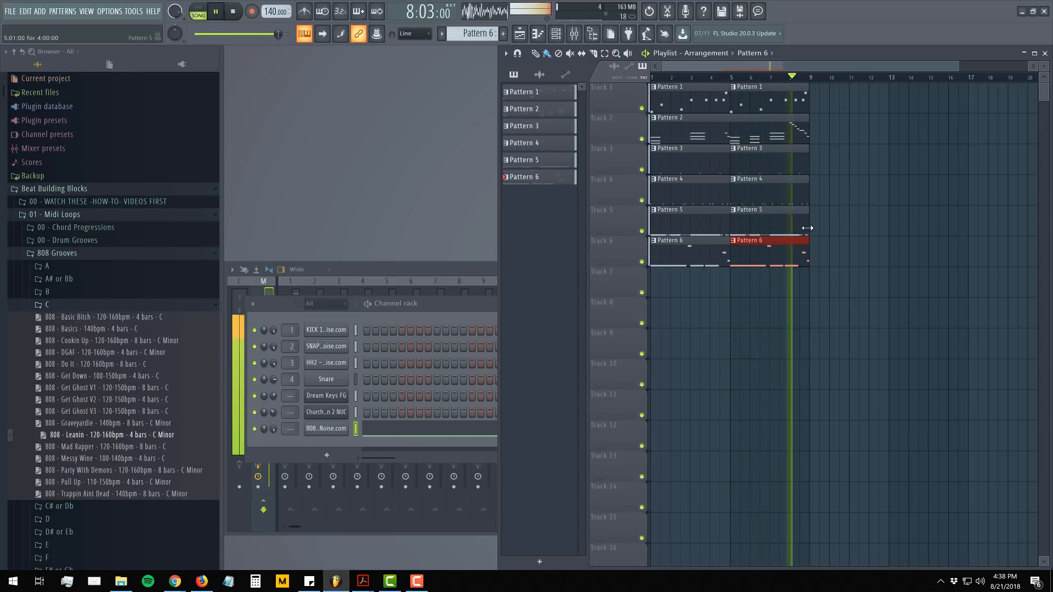
key(space)
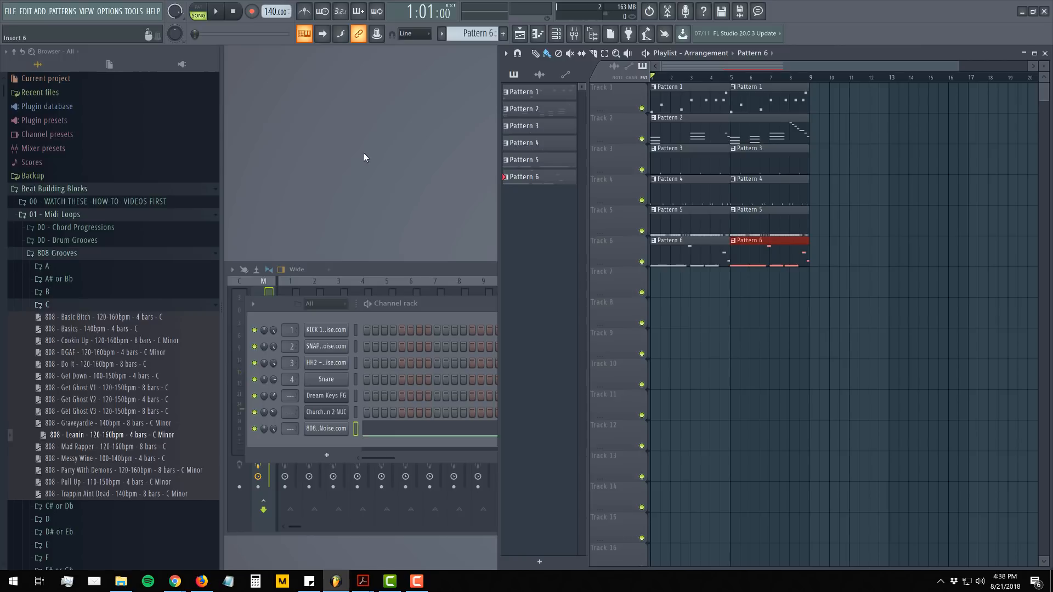
- Add a Harmless synth channel from the Synth classic generators and load its Heavy Moog FG preset
click(66, 306)
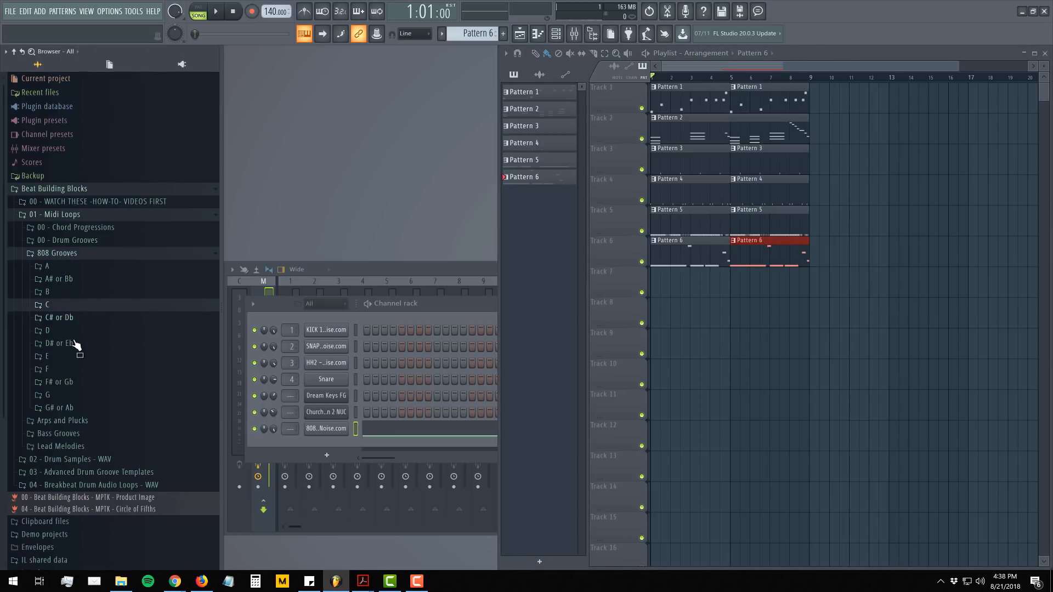
click(66, 254)
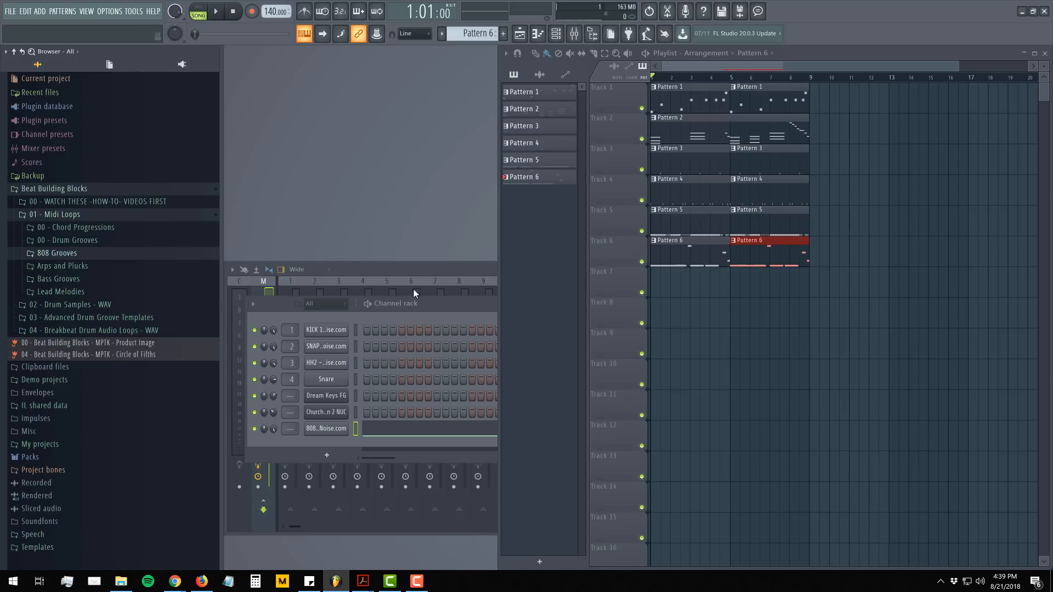
click(431, 308)
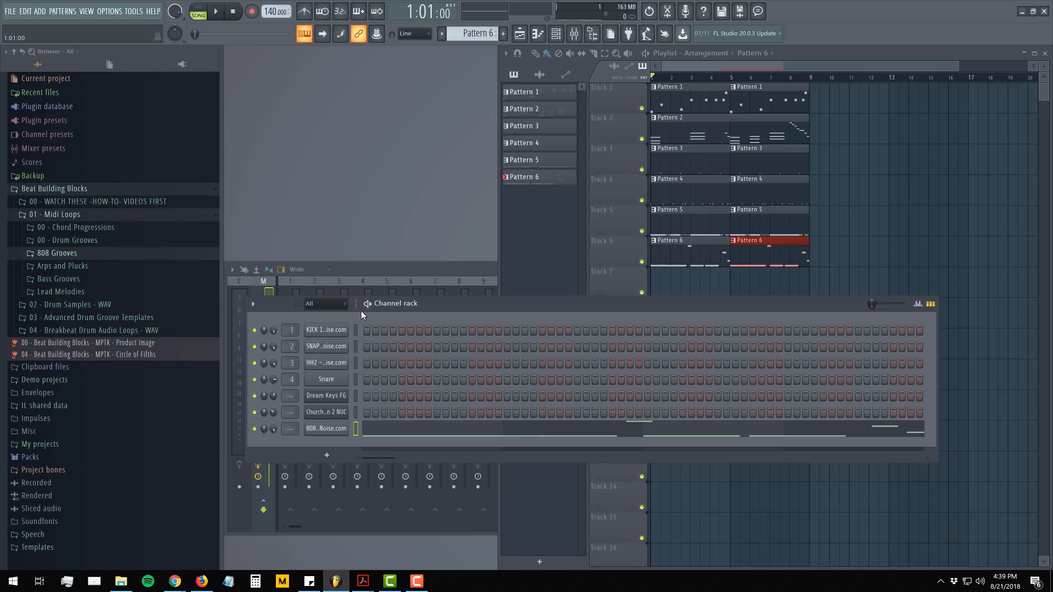
click(73, 106)
click(49, 133)
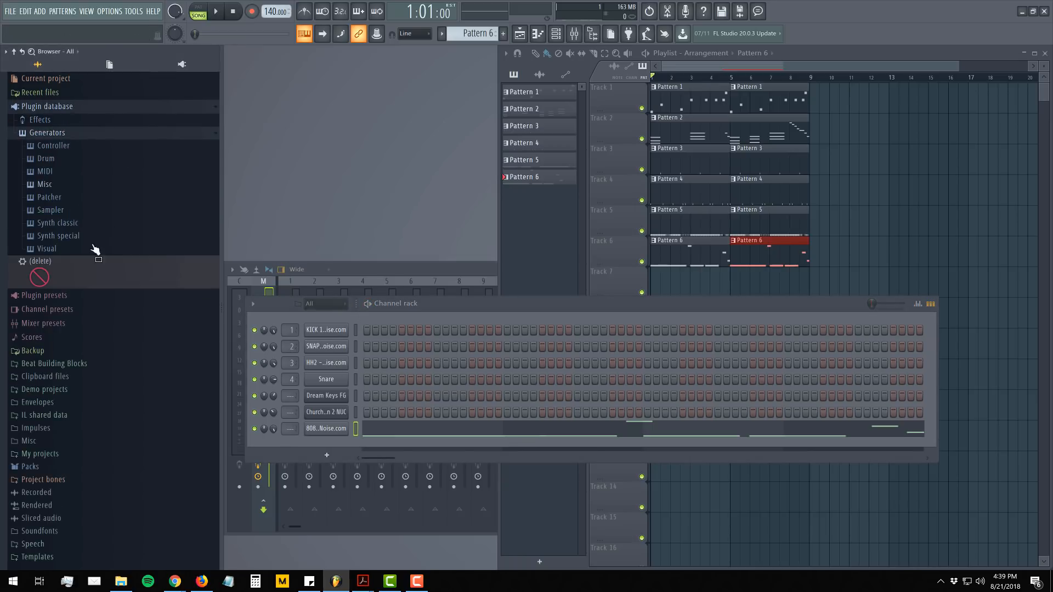
click(67, 224)
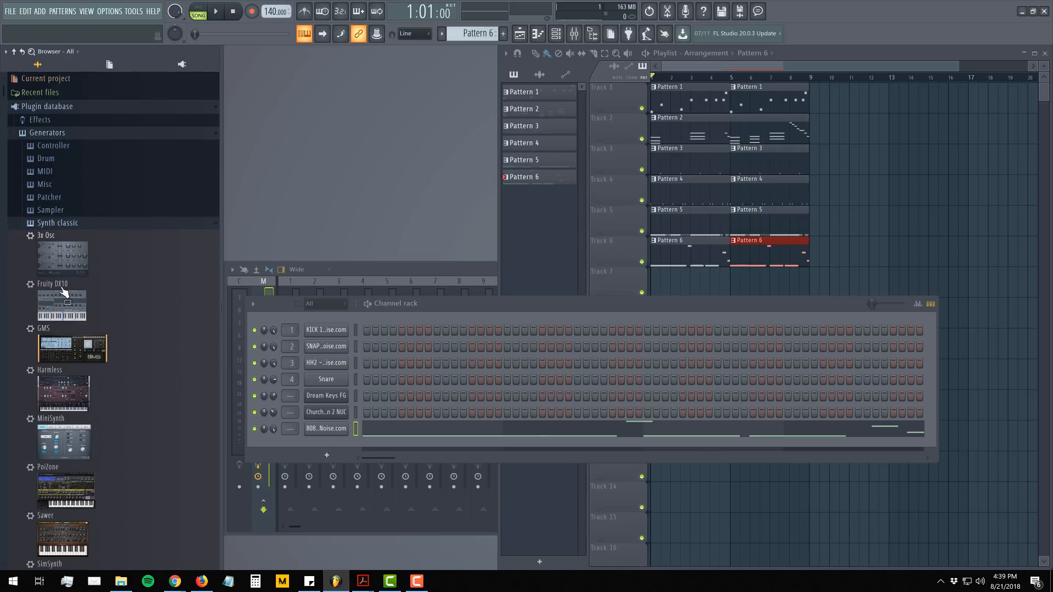
drag(66, 385, 318, 442)
click(746, 176)
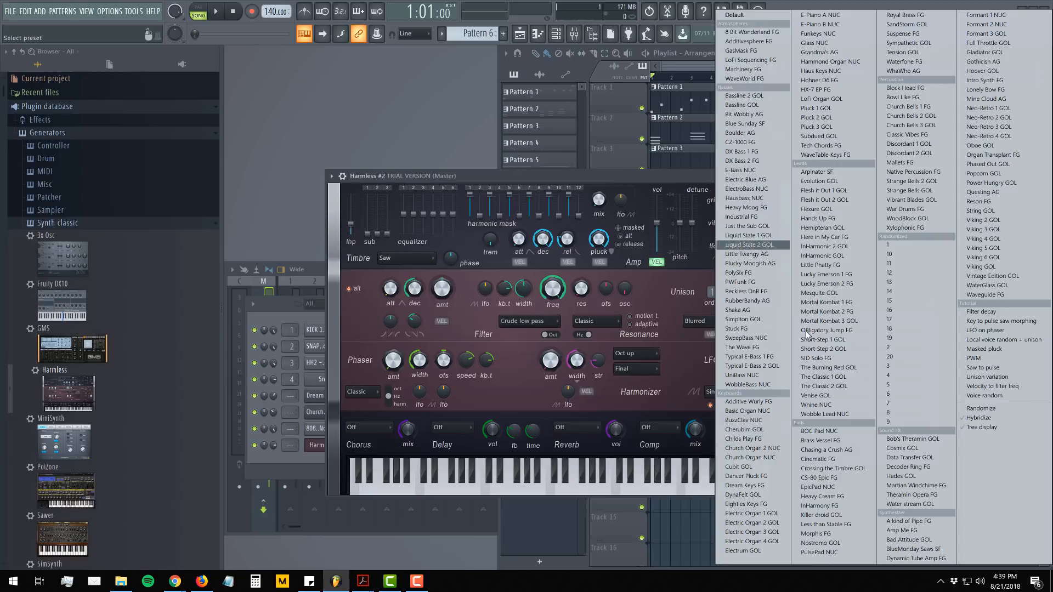
click(746, 207)
- Audition several keys of the Heavy Moog FG preset and close the synth window
click(505, 477)
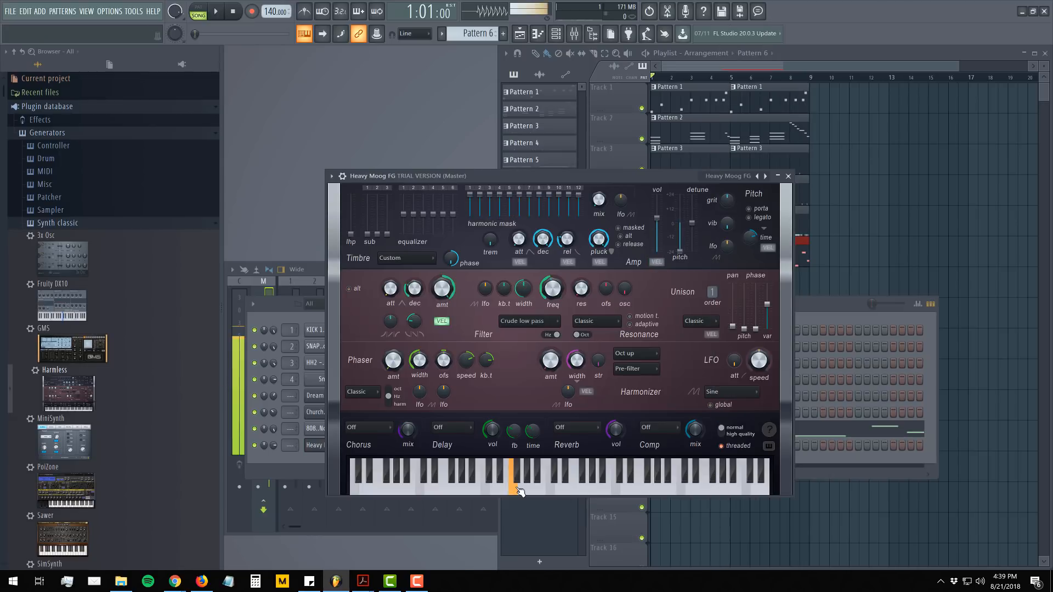
click(471, 490)
click(448, 485)
click(399, 485)
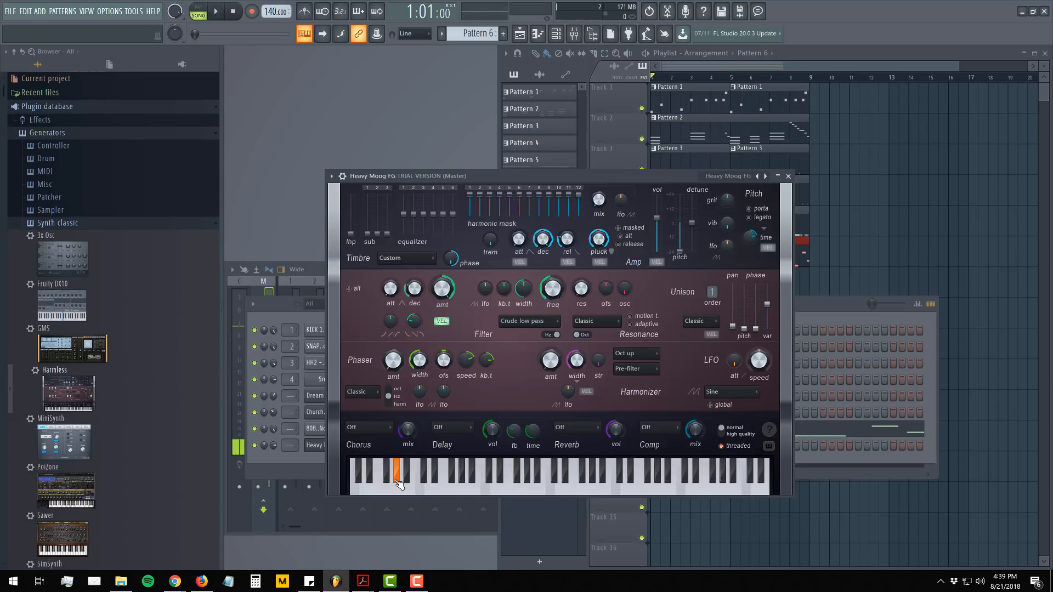
click(788, 176)
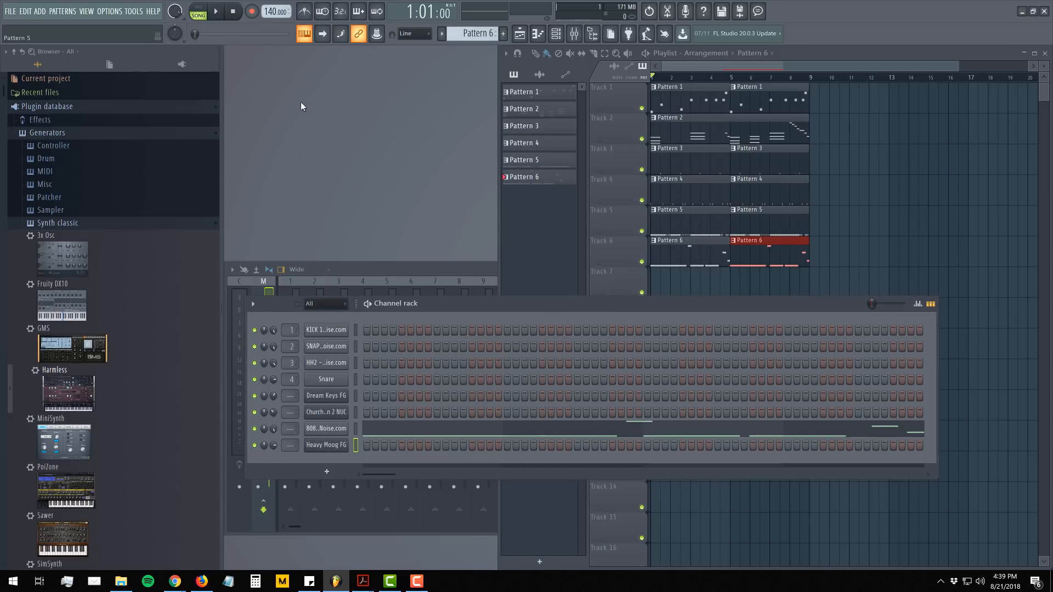
- View the choices for what to record and dismiss them without choosing any
click(252, 13)
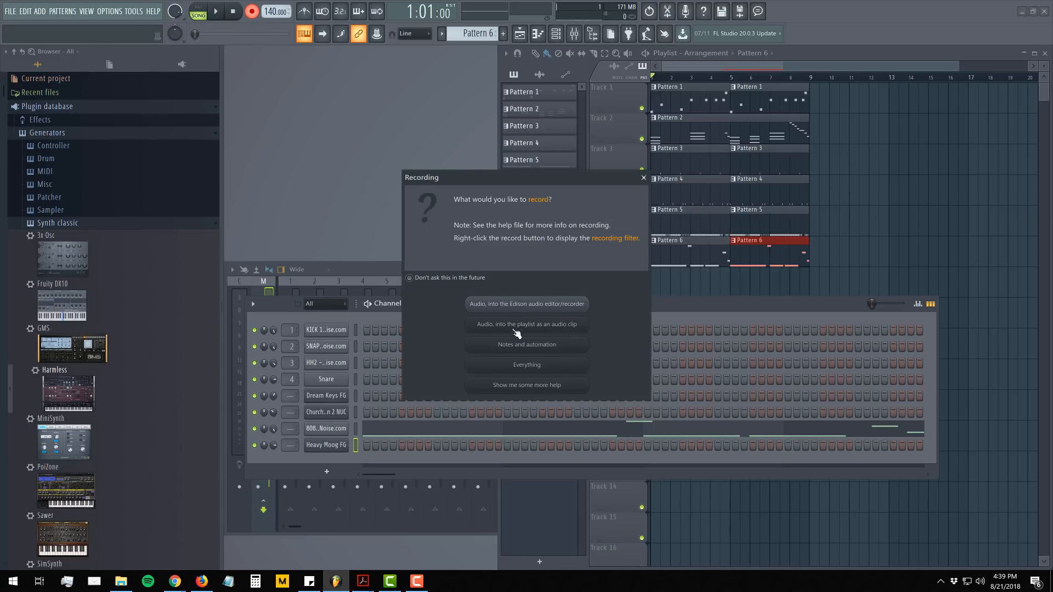
click(644, 177)
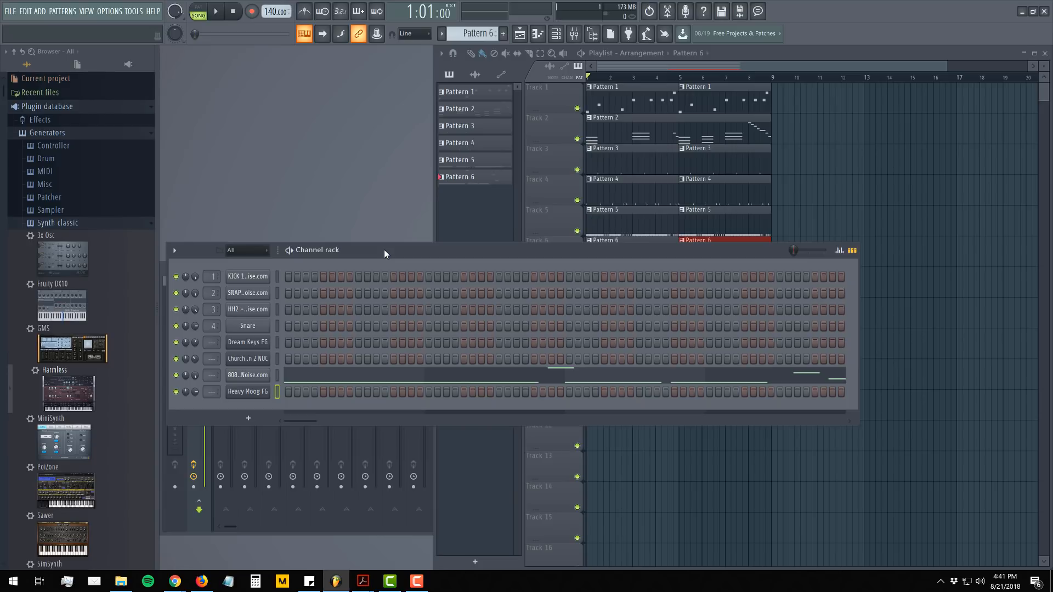
- Delete all the pattern clips from the playlist arrangement
click(726, 50)
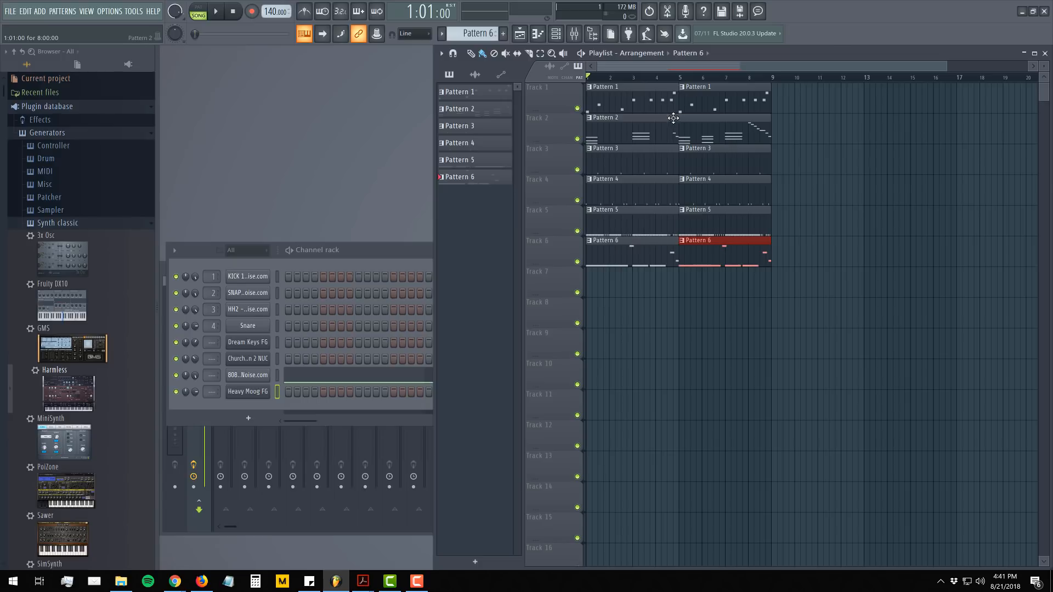
right_click(608, 97)
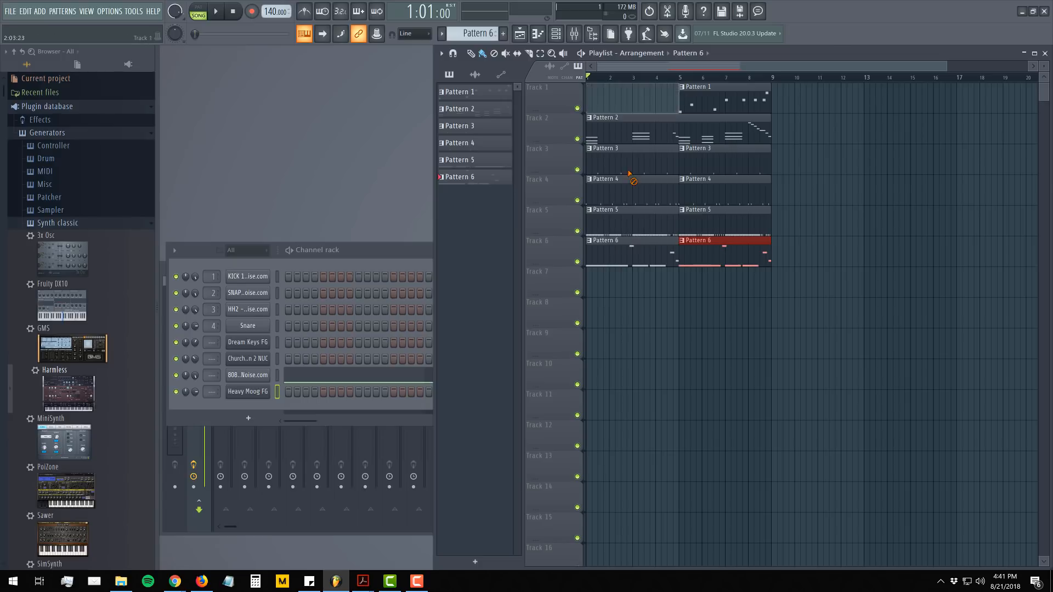
right_click(707, 187)
right_click(712, 156)
right_click(719, 101)
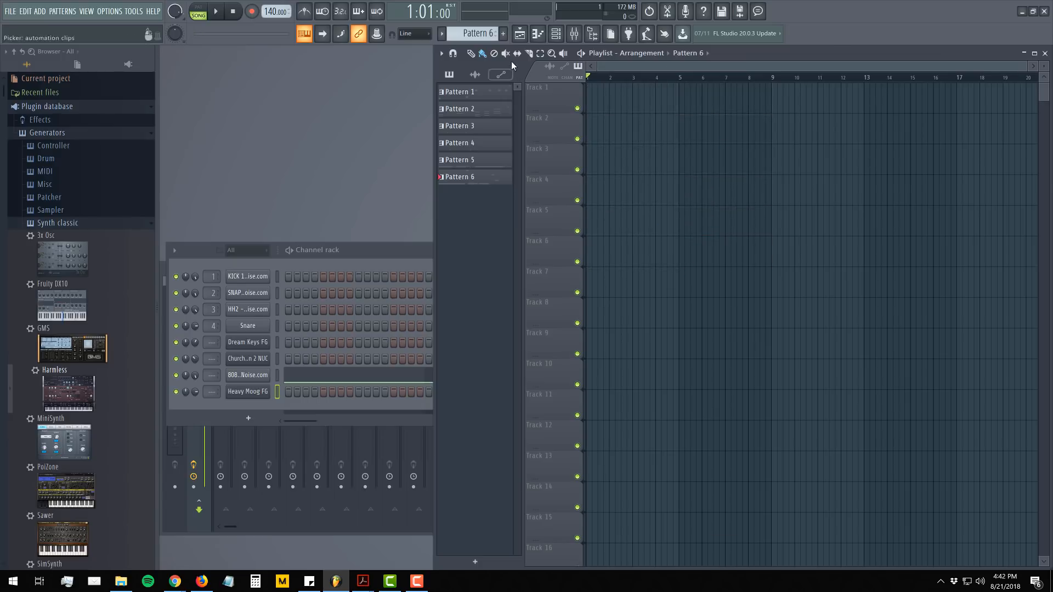
- Place Pattern 1 on Track 1 and a four-bar Pattern 2 clip on Track 2 at bar 1, and copy both clips to bar 5
drag(476, 33, 476, 58)
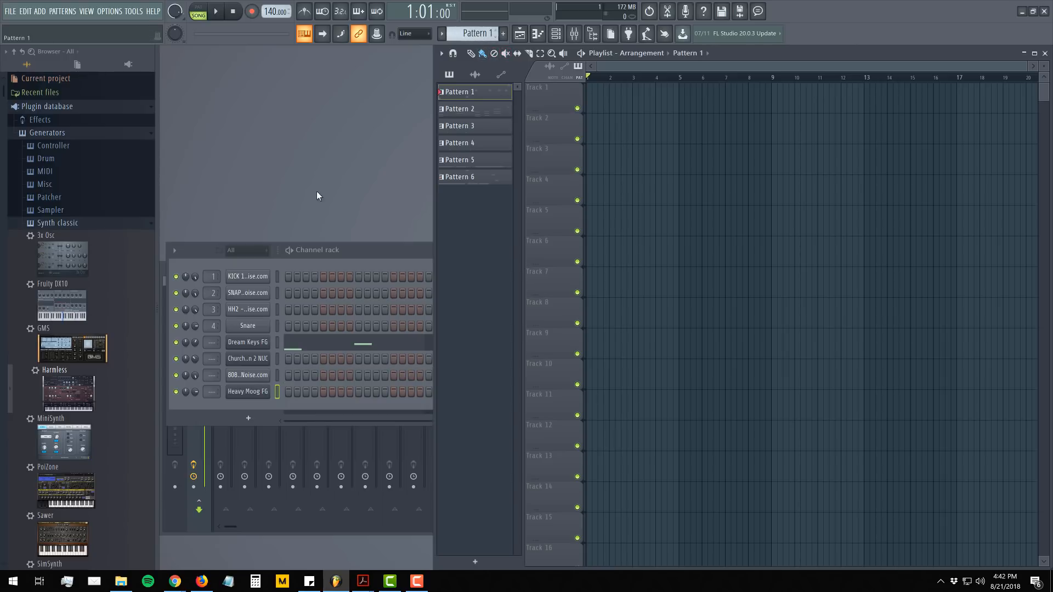
click(592, 102)
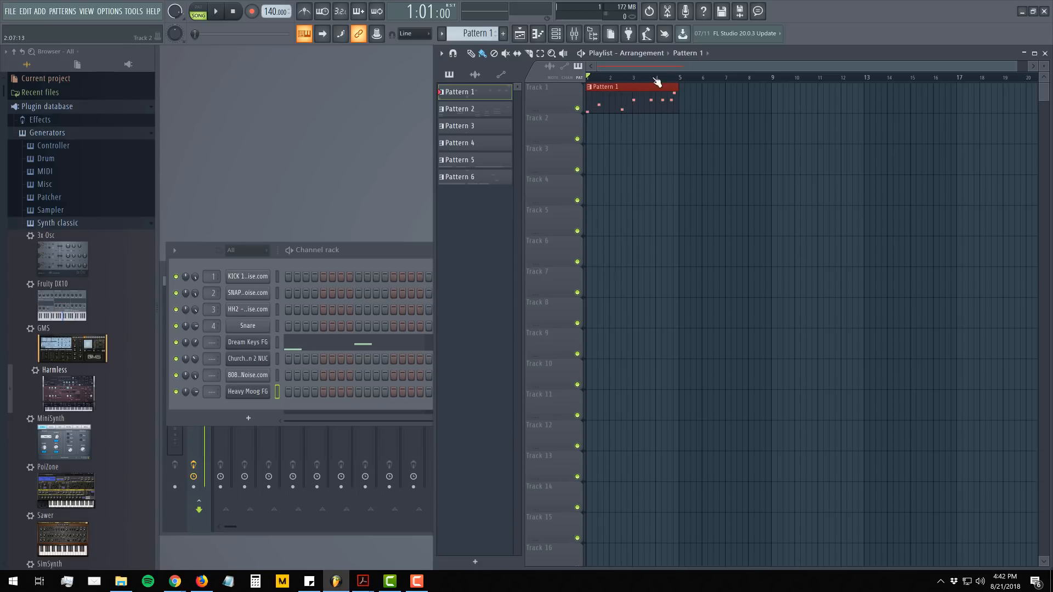
drag(478, 34, 478, 29)
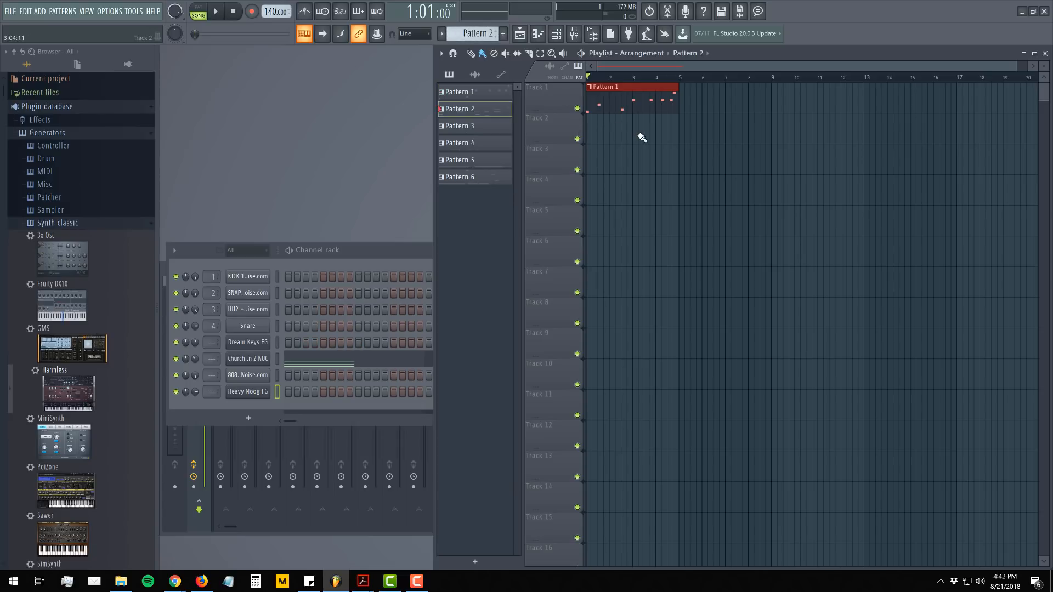
click(595, 138)
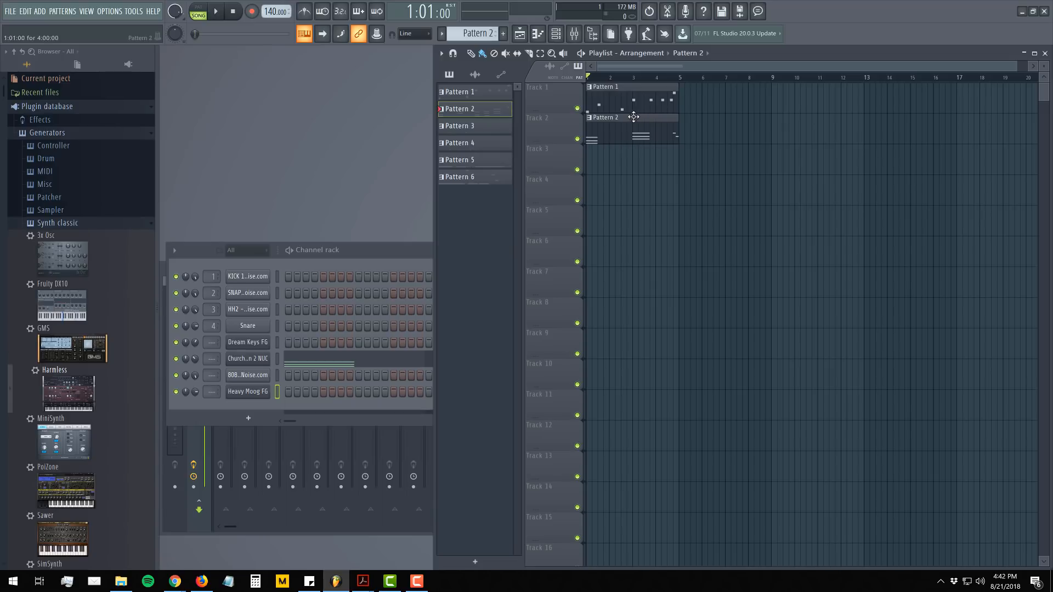
drag(695, 98, 627, 145)
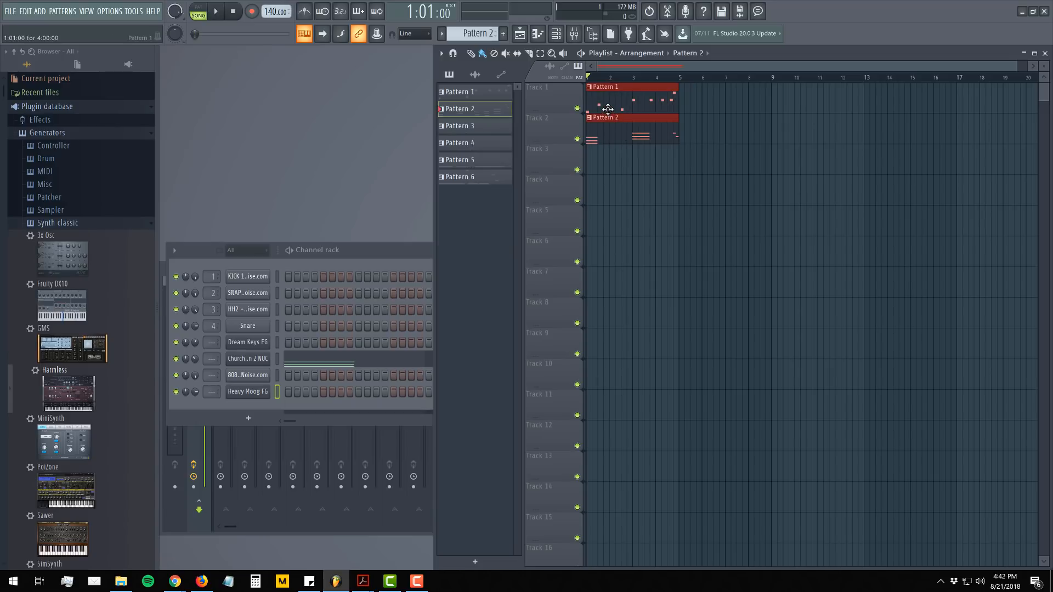
drag(610, 102, 716, 103)
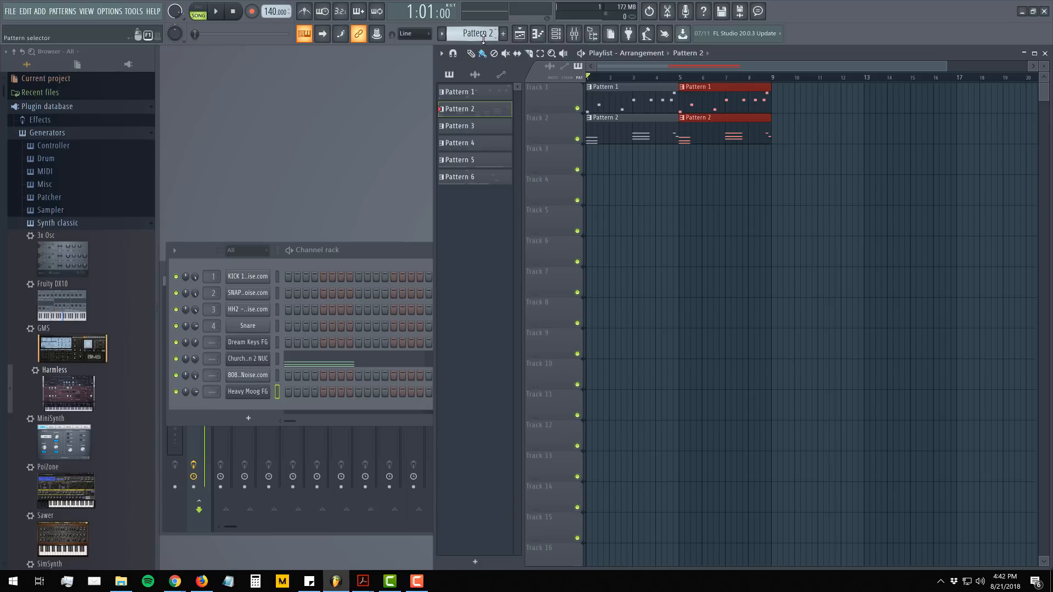
- Place Pattern 3 on Track 3 and Pattern 4 on Track 4 at bar 5, and play the arrangement
scroll(483, 34, down, 1)
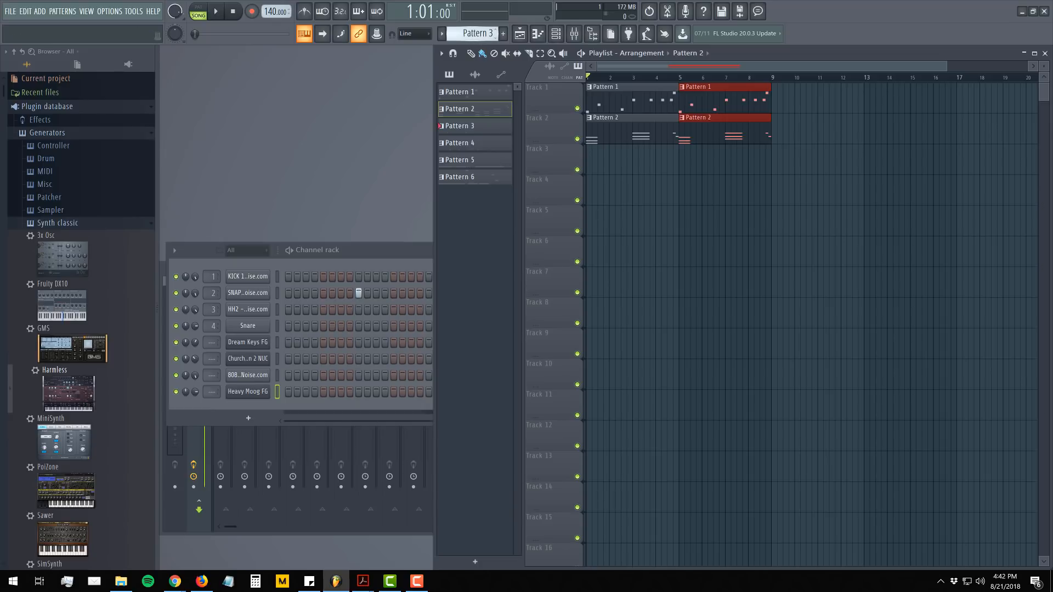
click(682, 171)
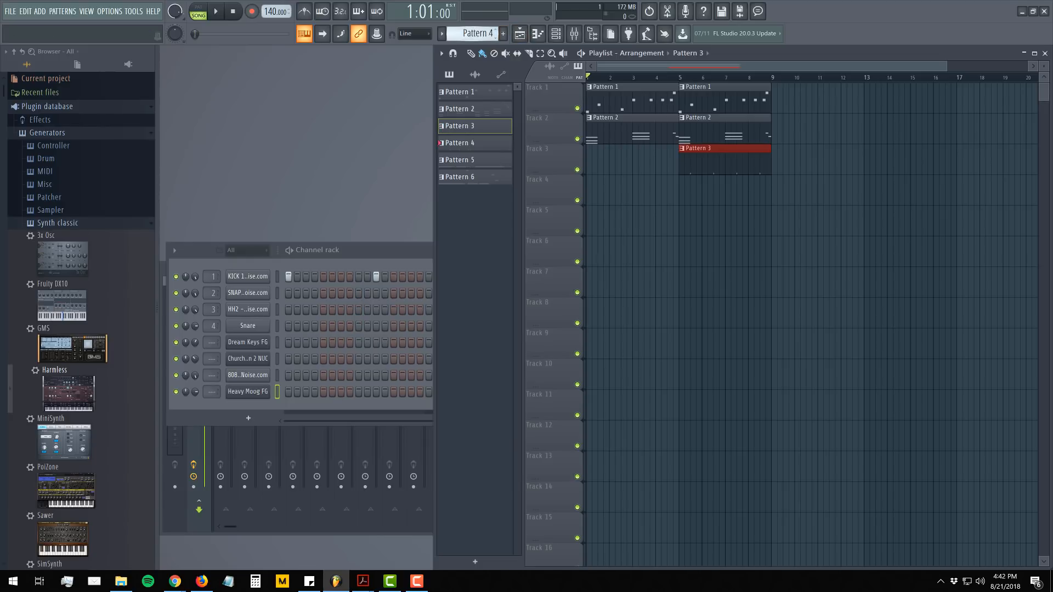
click(685, 199)
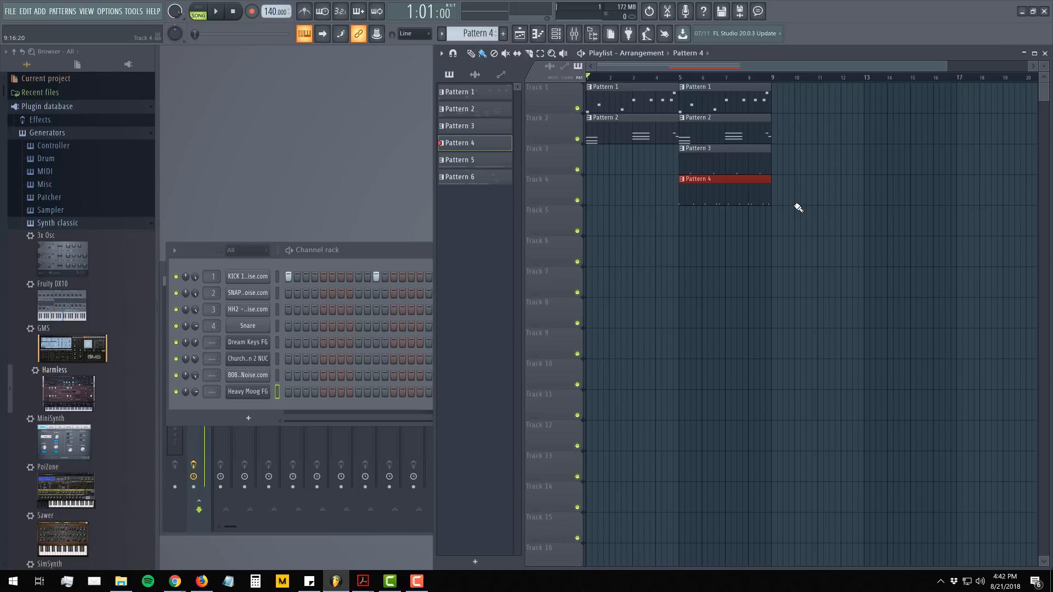
key(space)
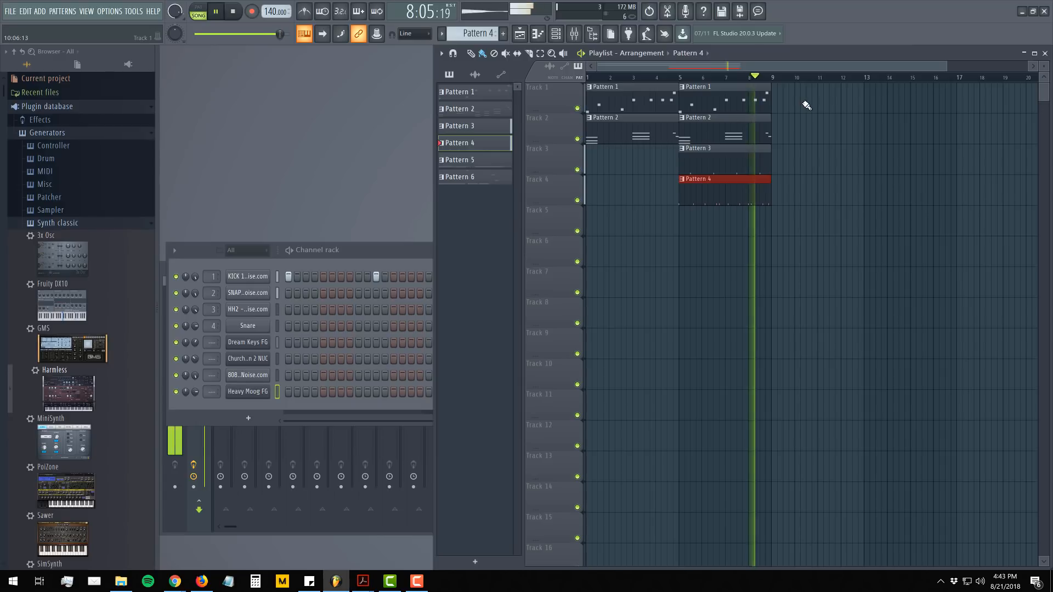
key(space)
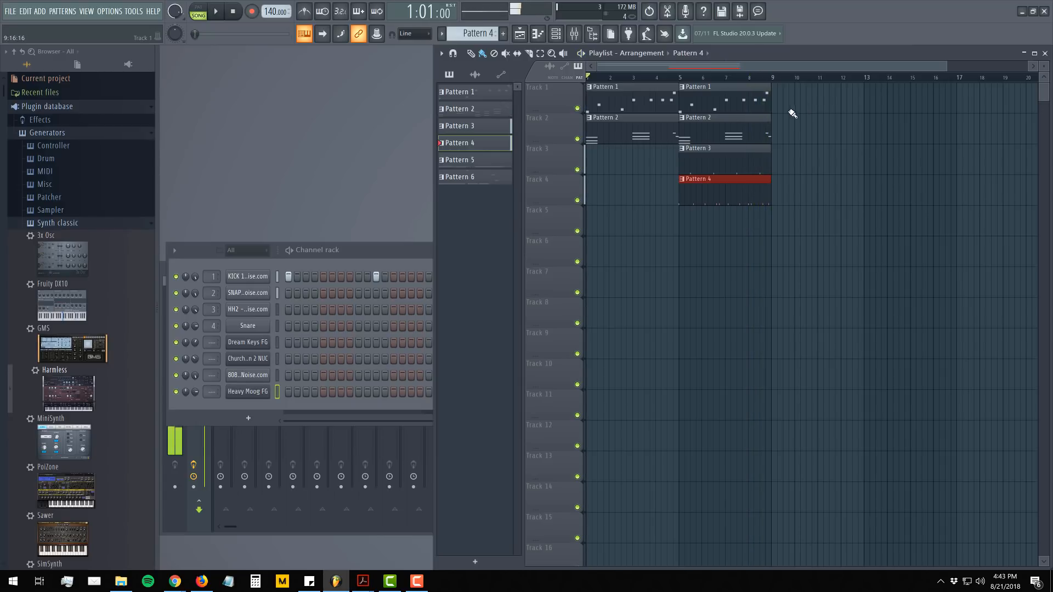
- Delete the Pattern 2 clip at bar 5 and shorten the one at bar 1 to two bars
right_click(716, 132)
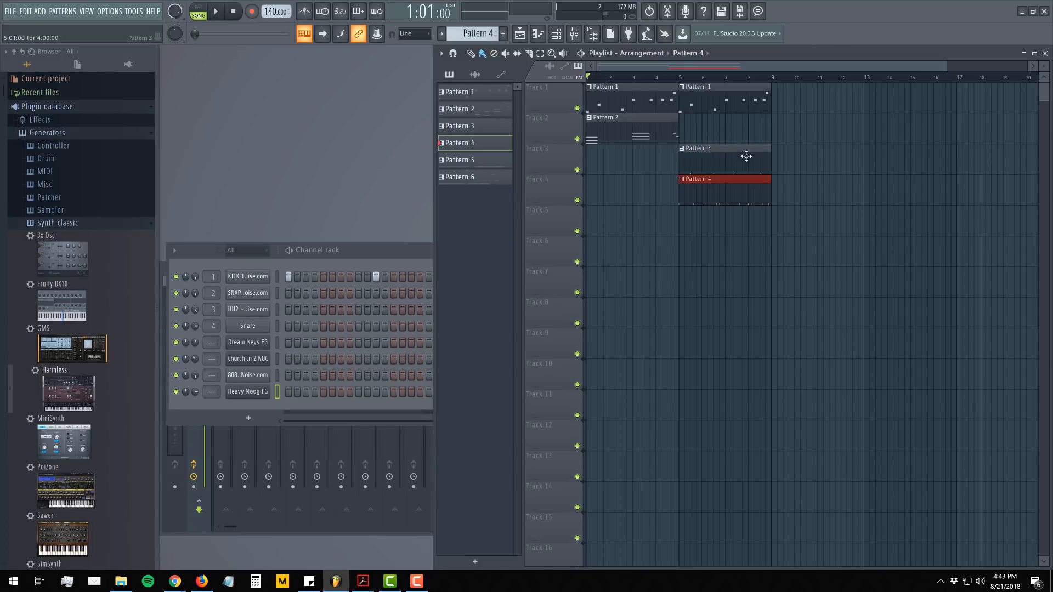
click(674, 133)
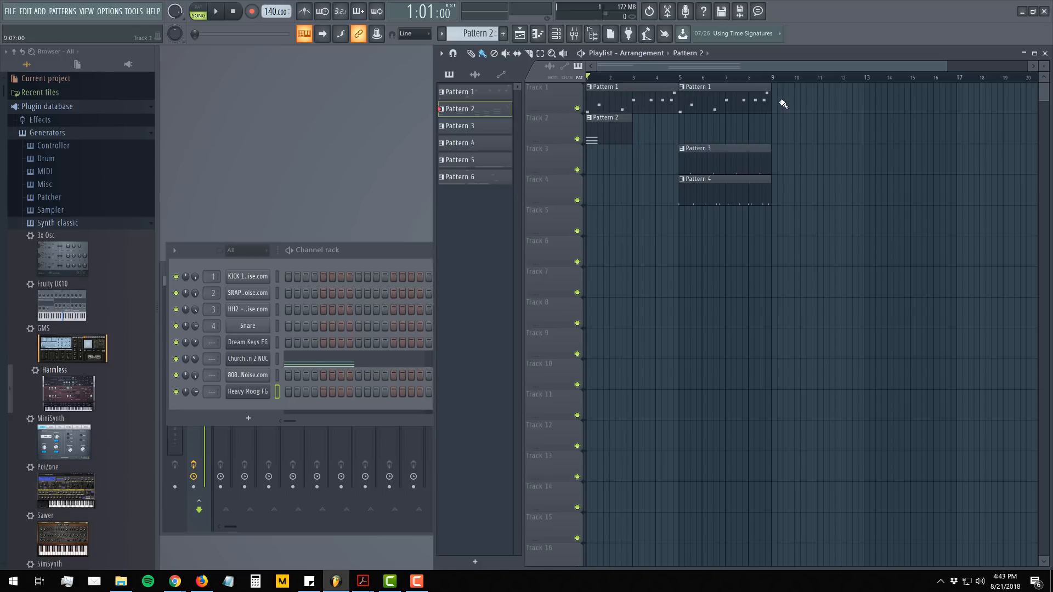
- Copy the Pattern 1, Pattern 3 and Pattern 4 clips at bar 5 to bar 9 and to bar 13
drag(785, 83, 743, 208)
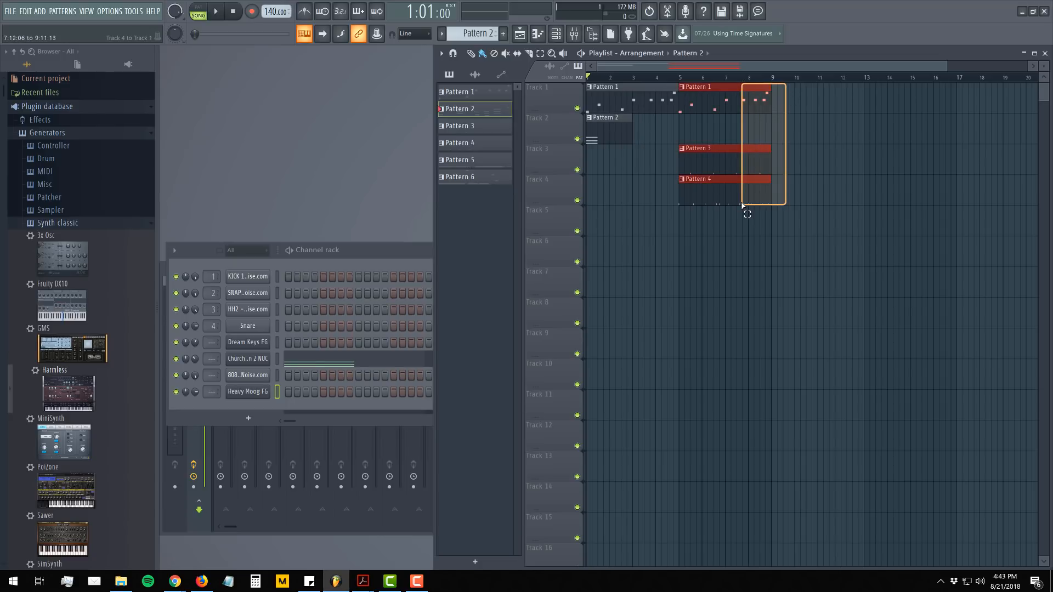
drag(696, 158, 780, 158)
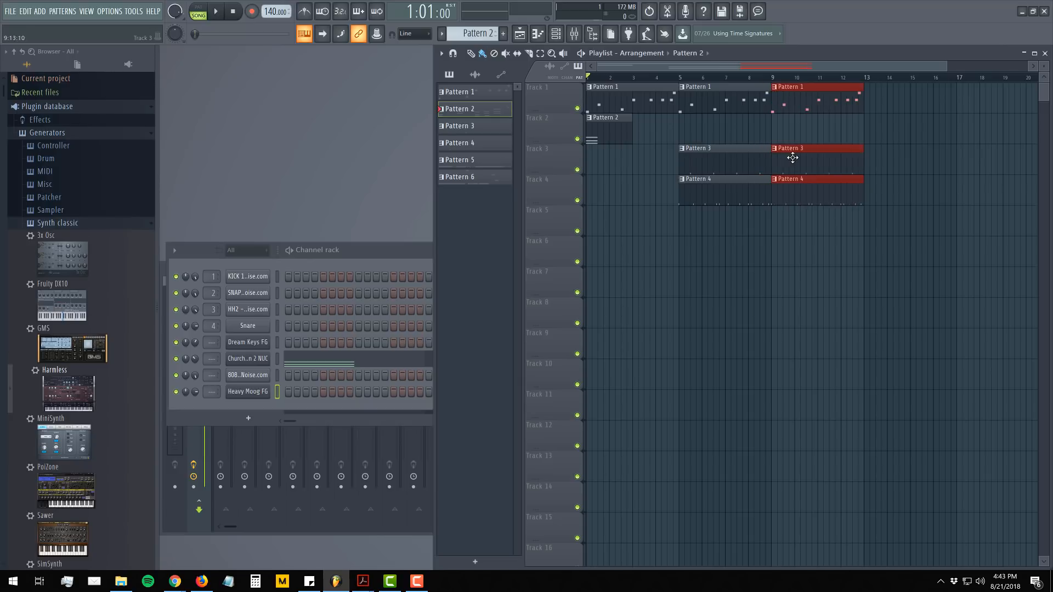
drag(789, 104, 893, 104)
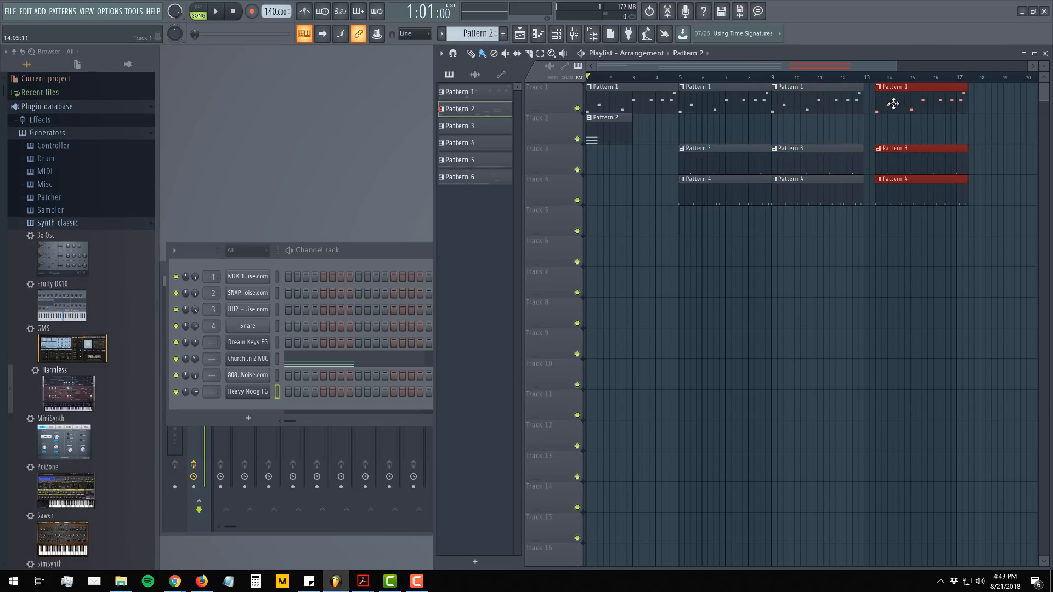
- Place a Pattern 2 clip at bar 13 on Track 2, extend it to eight bars, and copy the Pattern 1 clip to bar 17
click(871, 136)
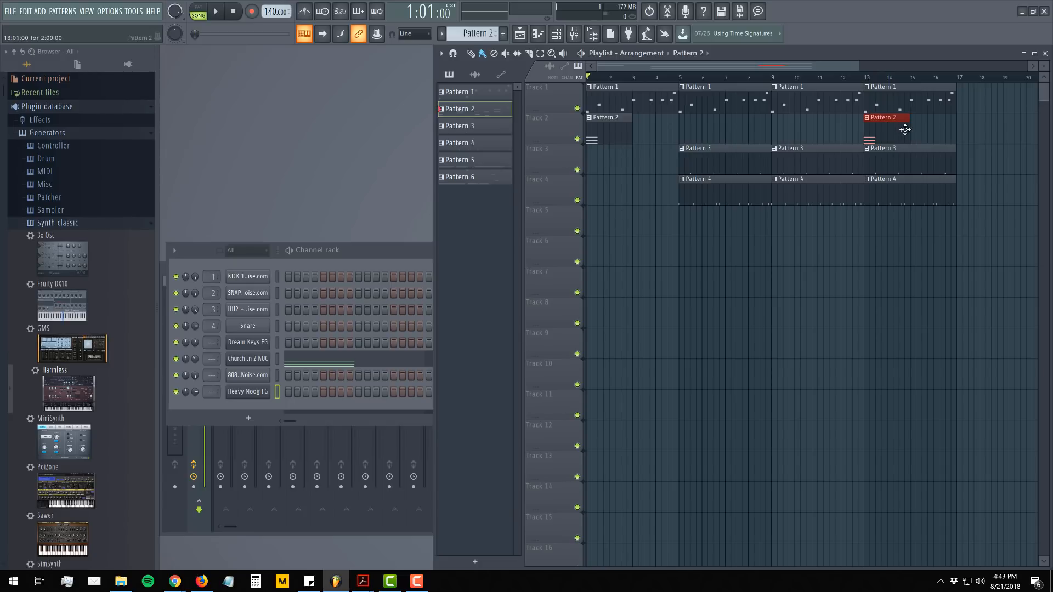
drag(910, 130, 982, 142)
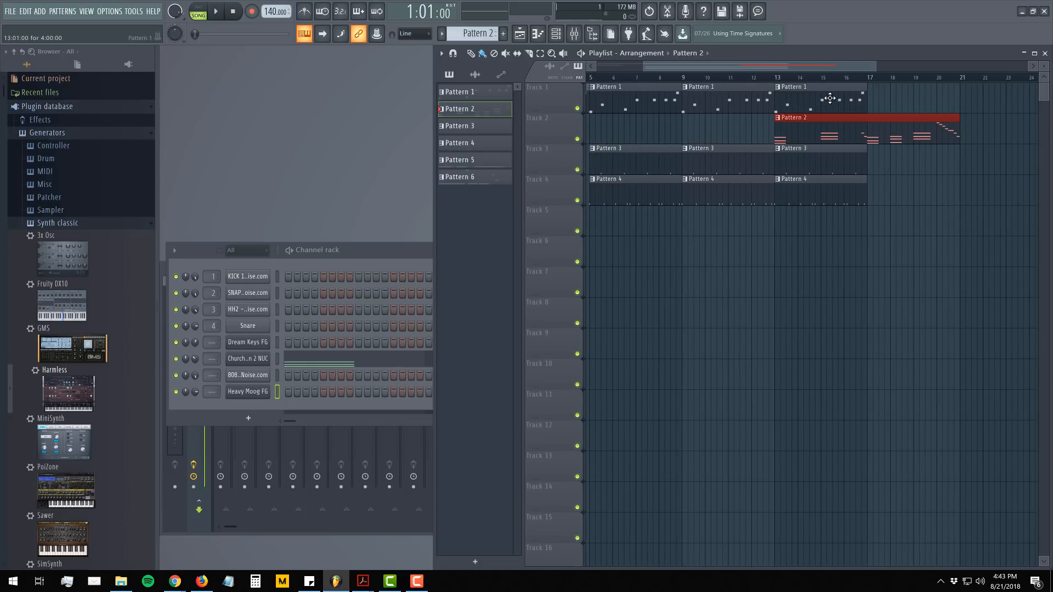
drag(829, 98, 918, 98)
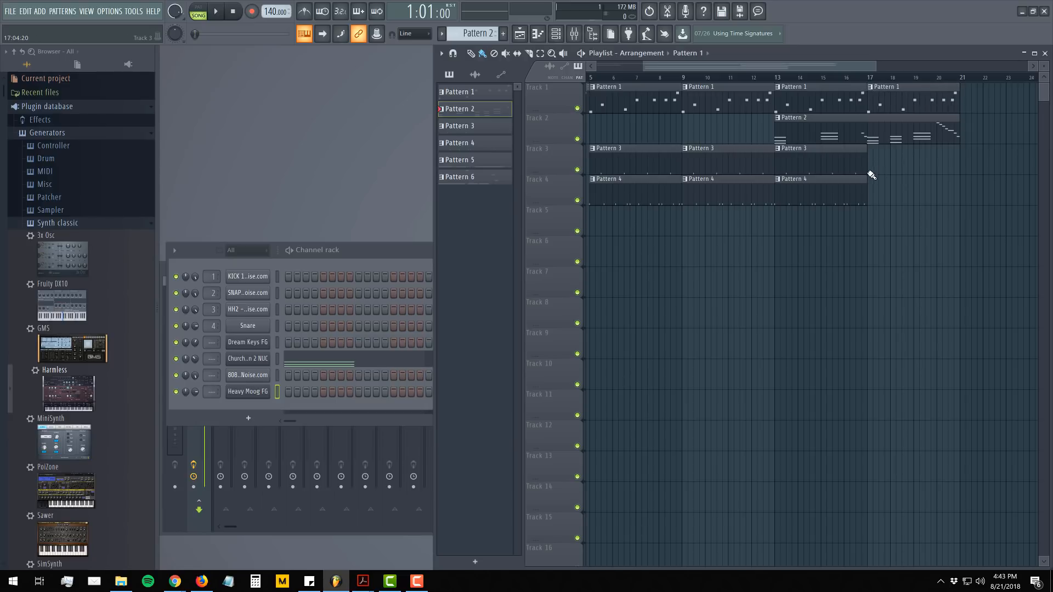
- Copy the Pattern 3 and Pattern 4 clips to bar 17, and place Pattern 5 on Track 5 at bars 13 and 17
click(880, 162)
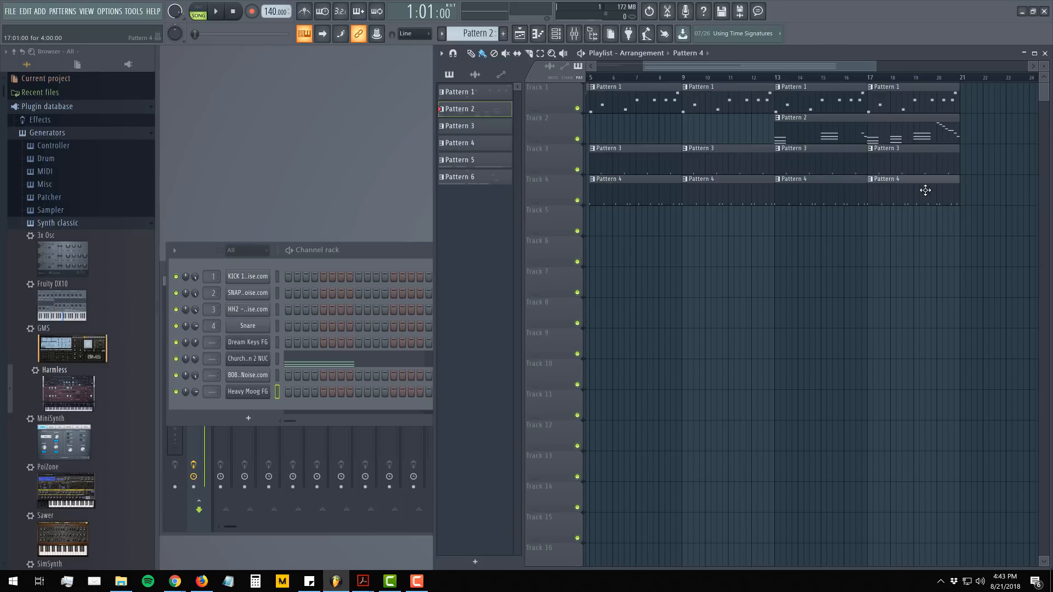
scroll(468, 34, down, 3)
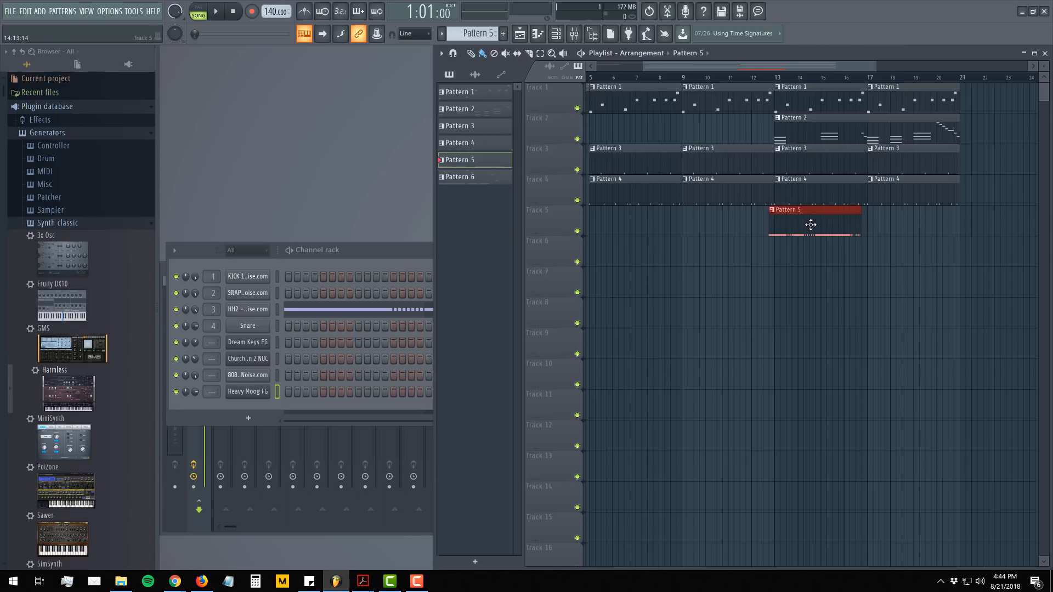
shift+drag(823, 227, 904, 230)
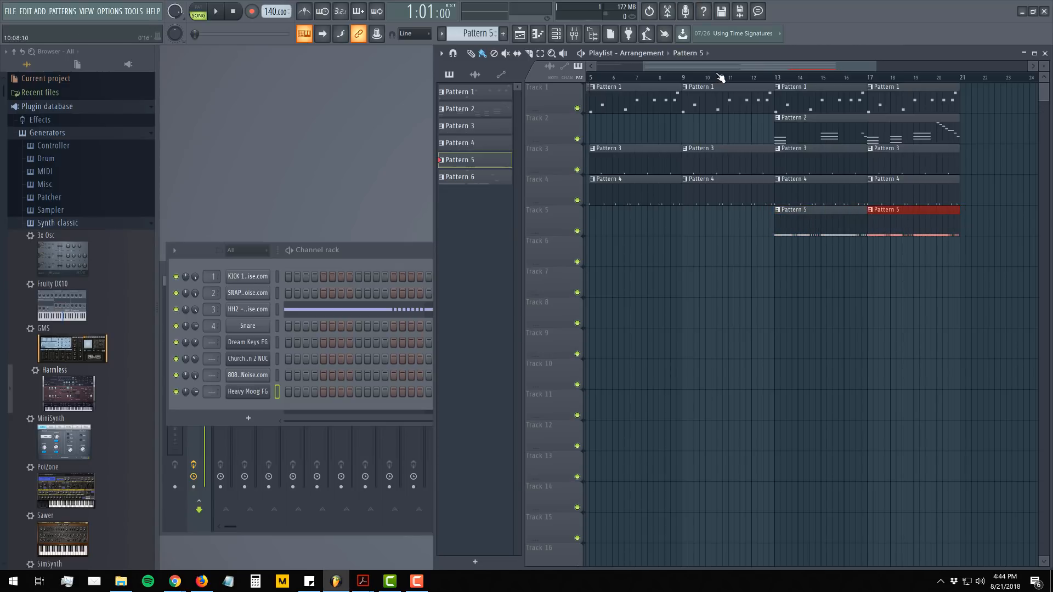
- Move the Pattern 2 clip on Track 2 from bar 1 to bar 5 and add more Pattern 2 clips at bars 7, 9 and 11
key(space)
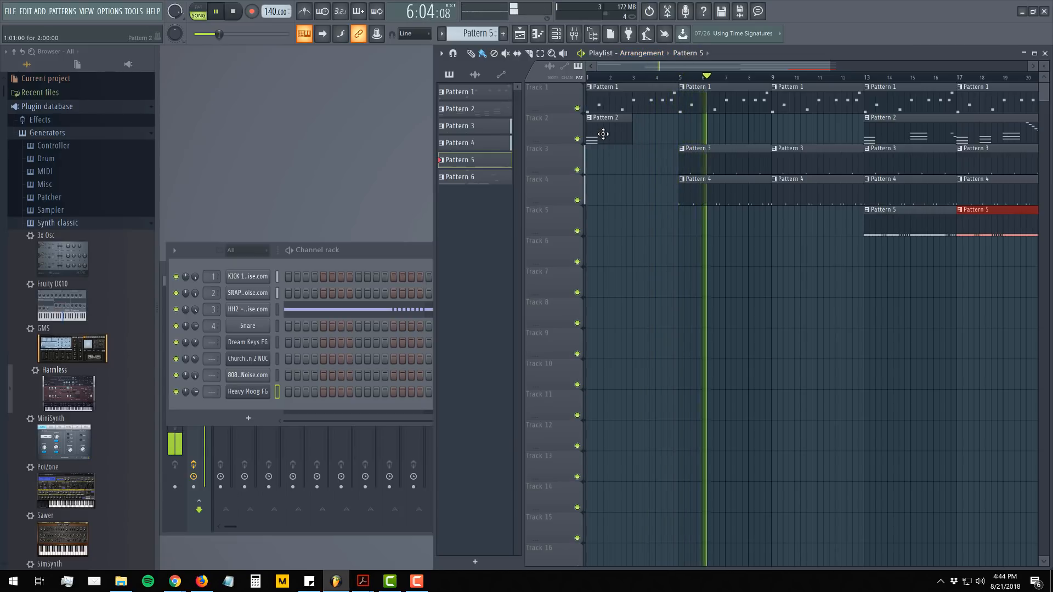
key(space)
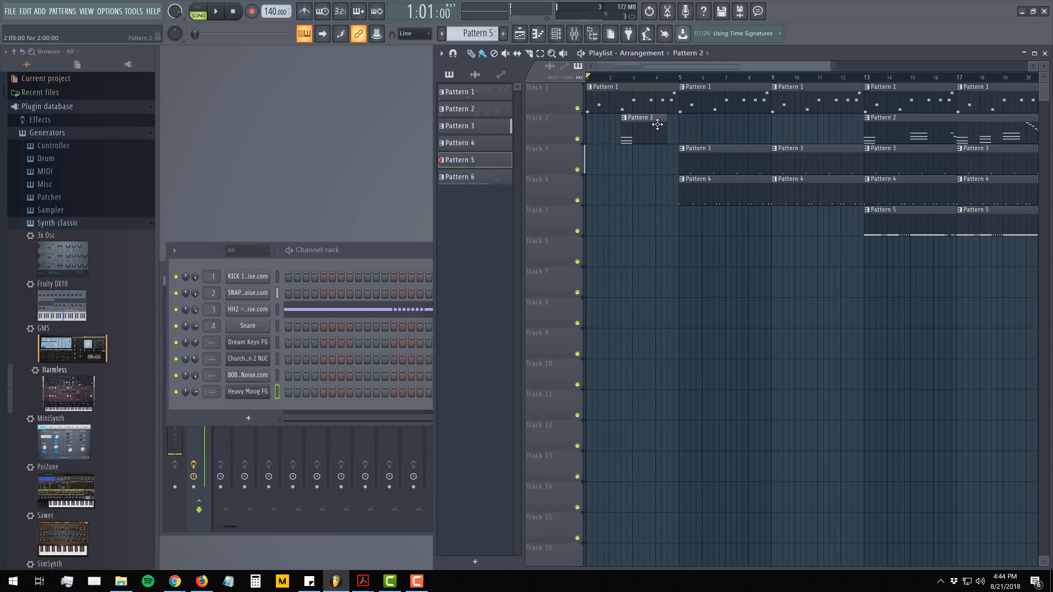
drag(658, 125, 687, 126)
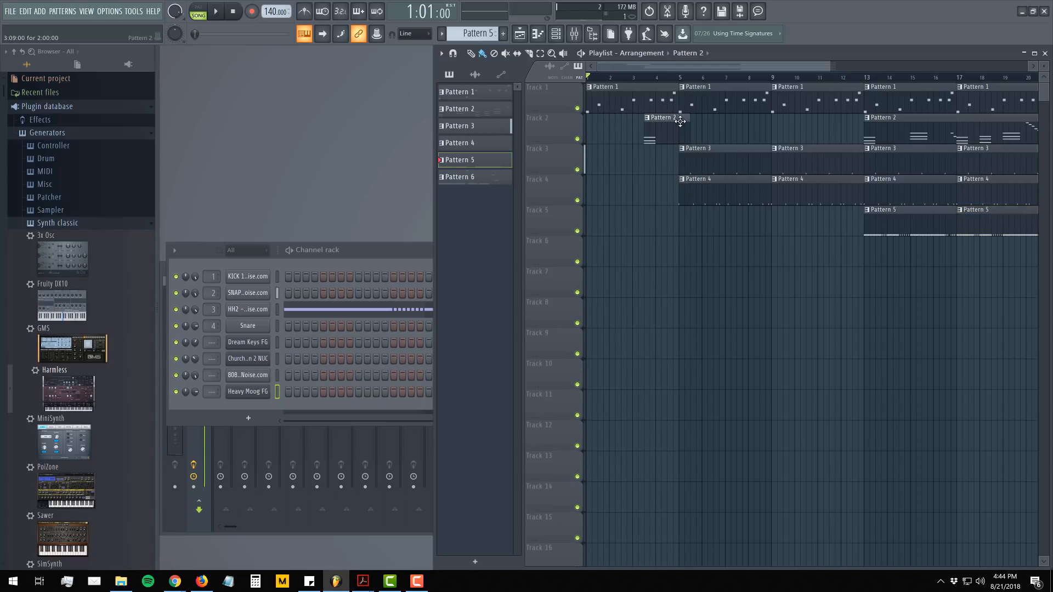
click(700, 119)
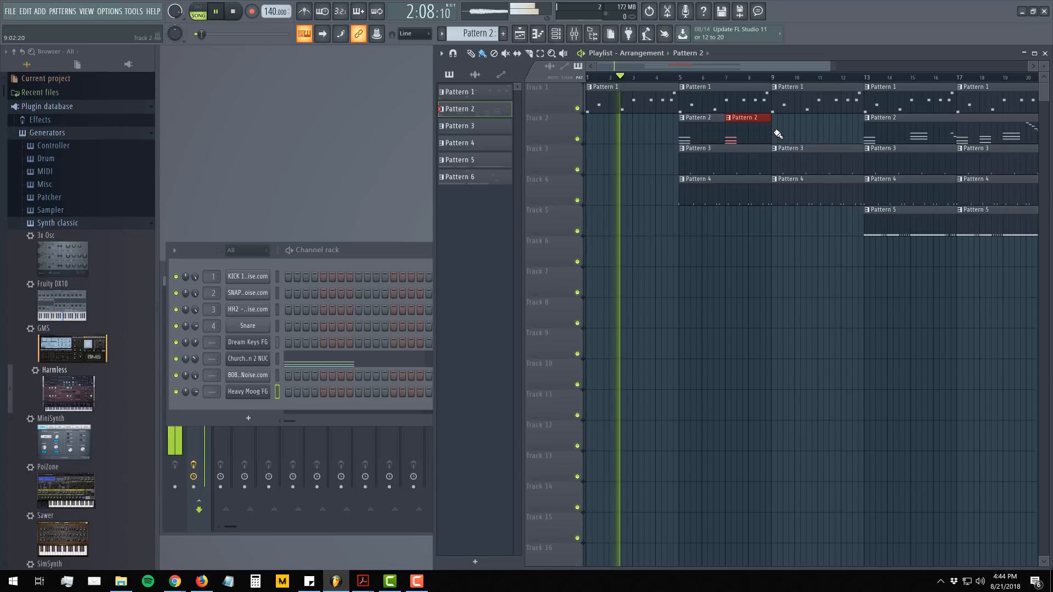
click(777, 134)
click(824, 131)
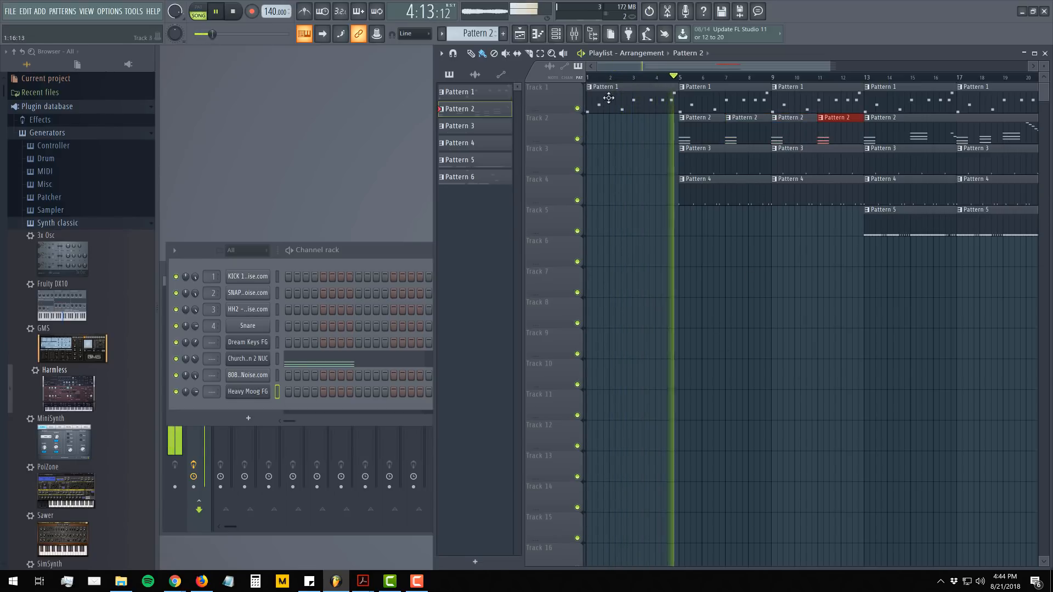
- Delete the Pattern 2 clips at bars 7 and 11 and extend the one at bar 9 to four bars
right_click(752, 134)
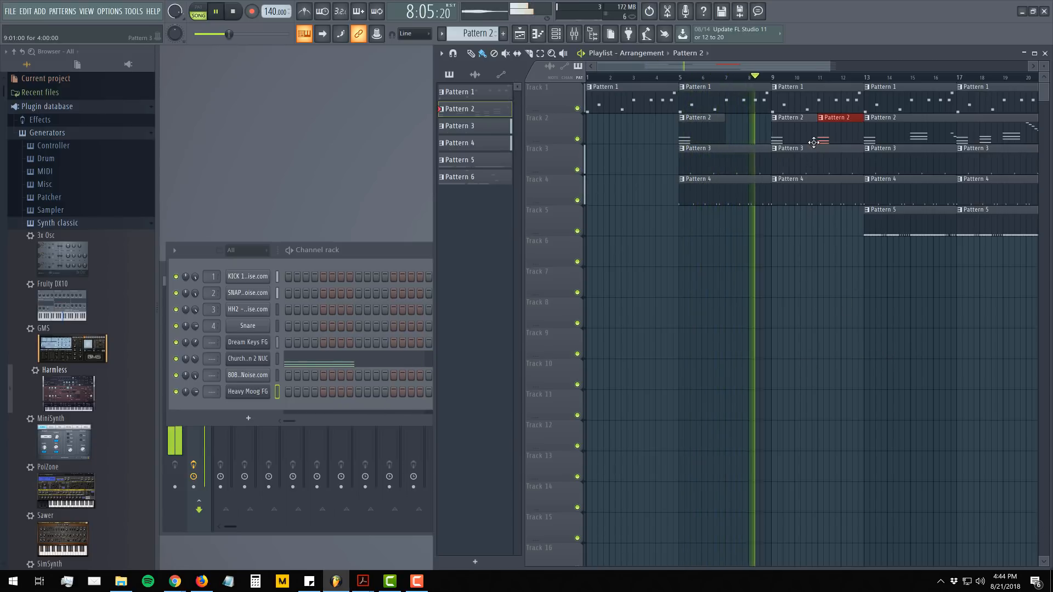
right_click(839, 140)
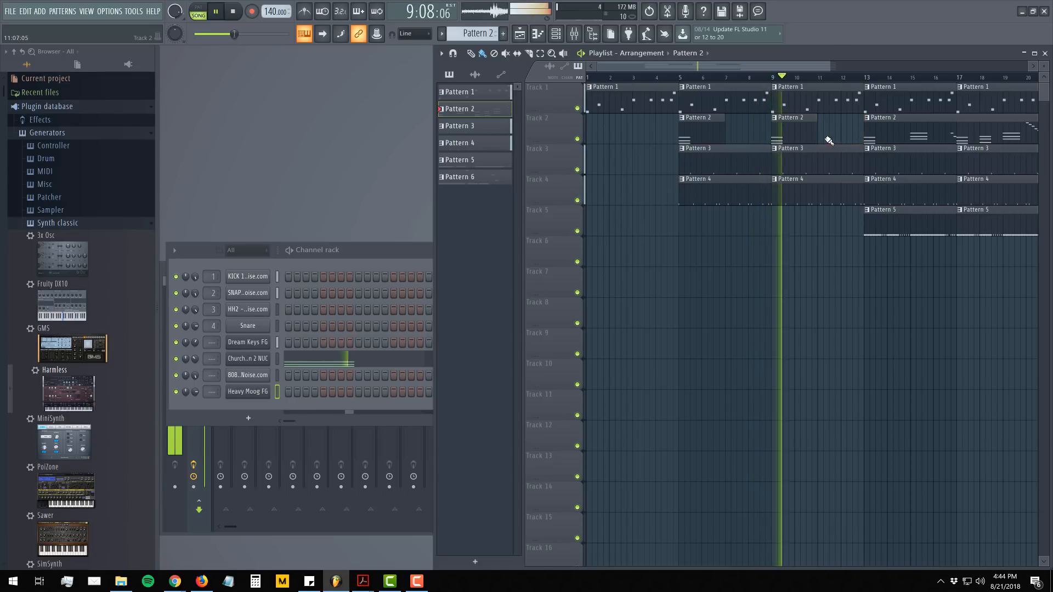
drag(817, 137, 862, 138)
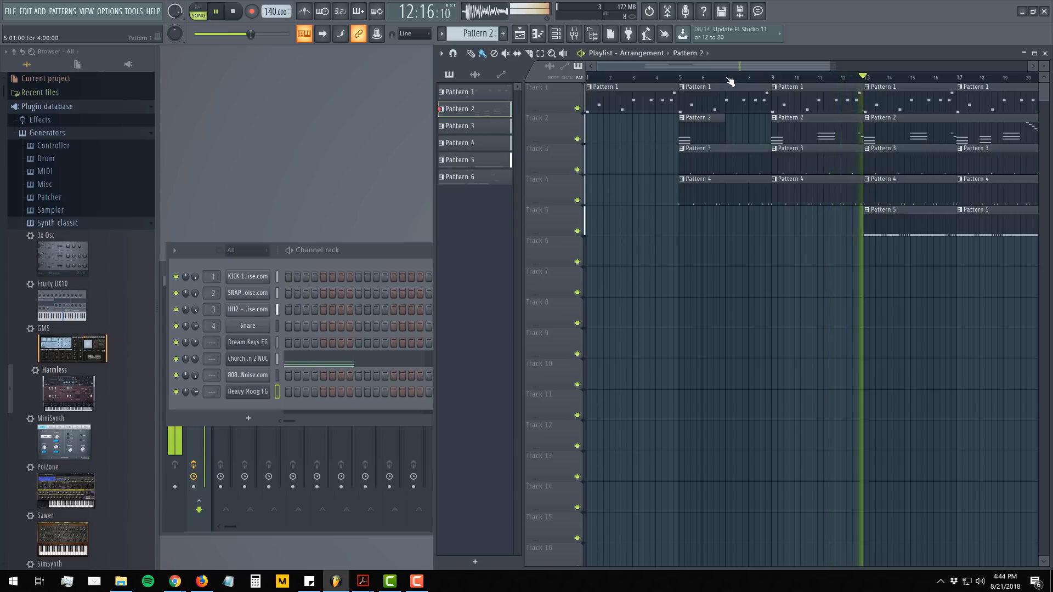
- Stop playback and copy all clips on Tracks 1 to 5 in the eight-bar section starting at bar 13 to bar 21
drag(725, 67, 790, 68)
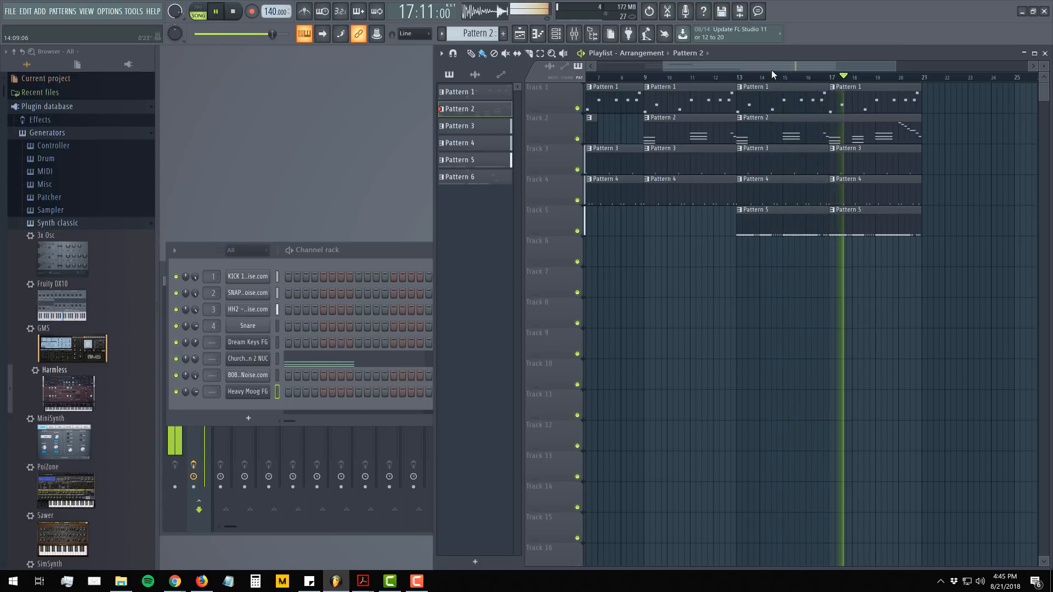
key(space)
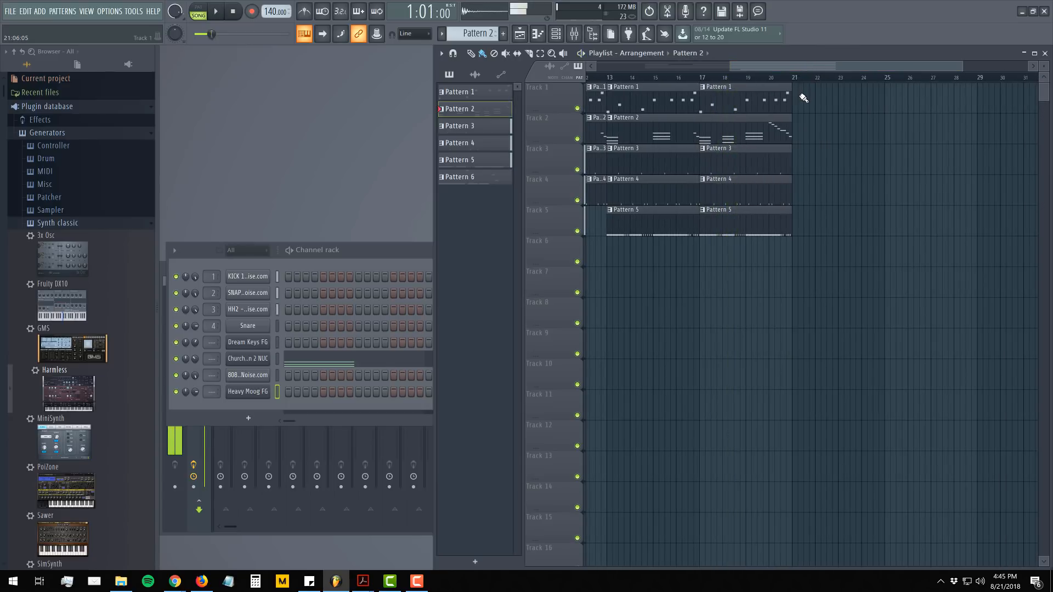
drag(821, 100, 607, 262)
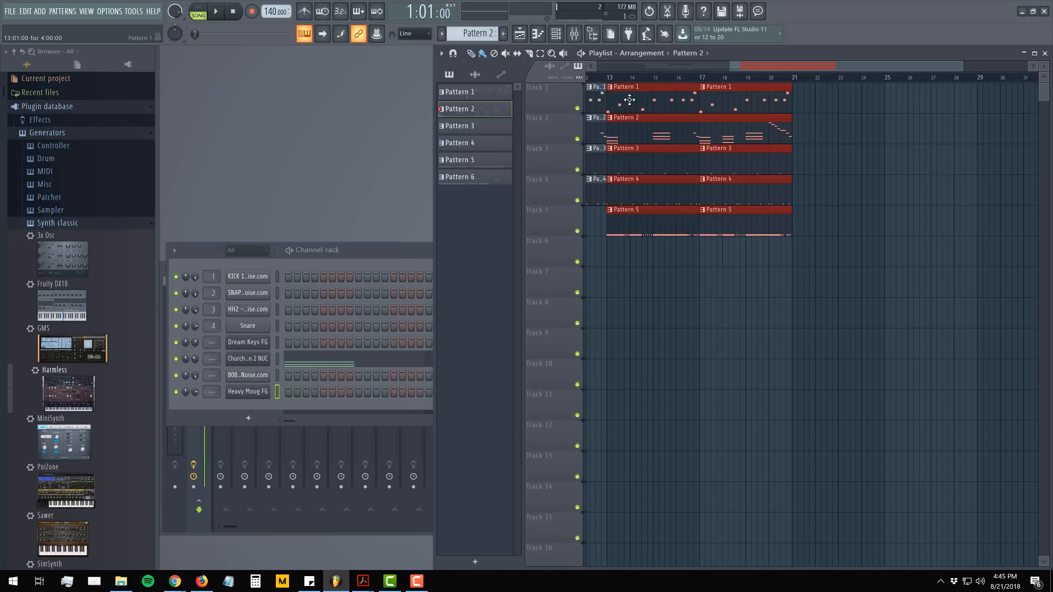
drag(629, 99, 816, 102)
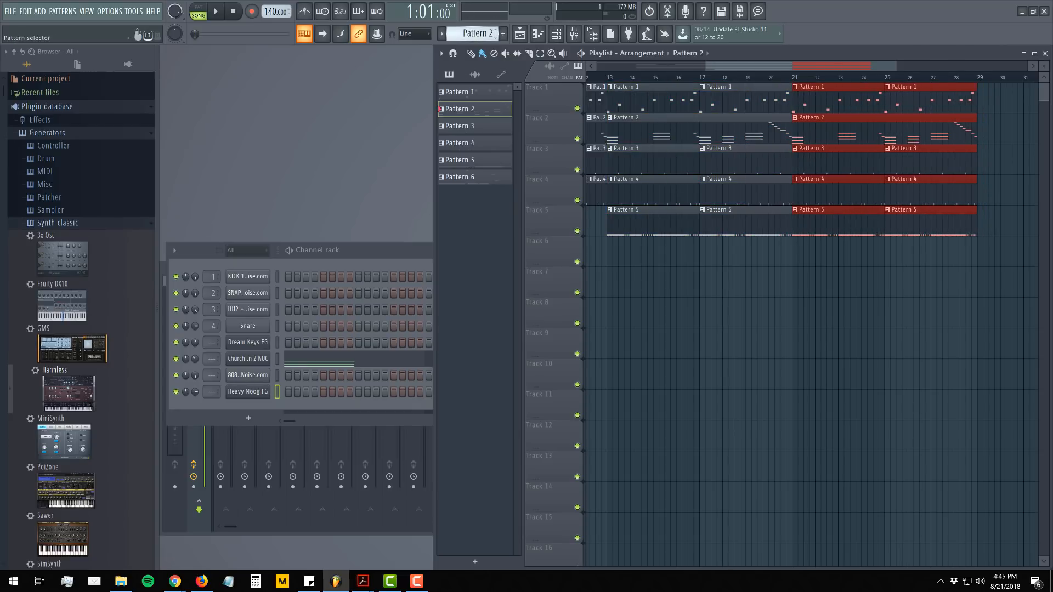
- Place Pattern 6 on Track 6 at bars 21 and 25, and play the arrangement from the start
key(F4)
key(KP_Subtract)
key(KP_Subtract)
key(KP_Add)
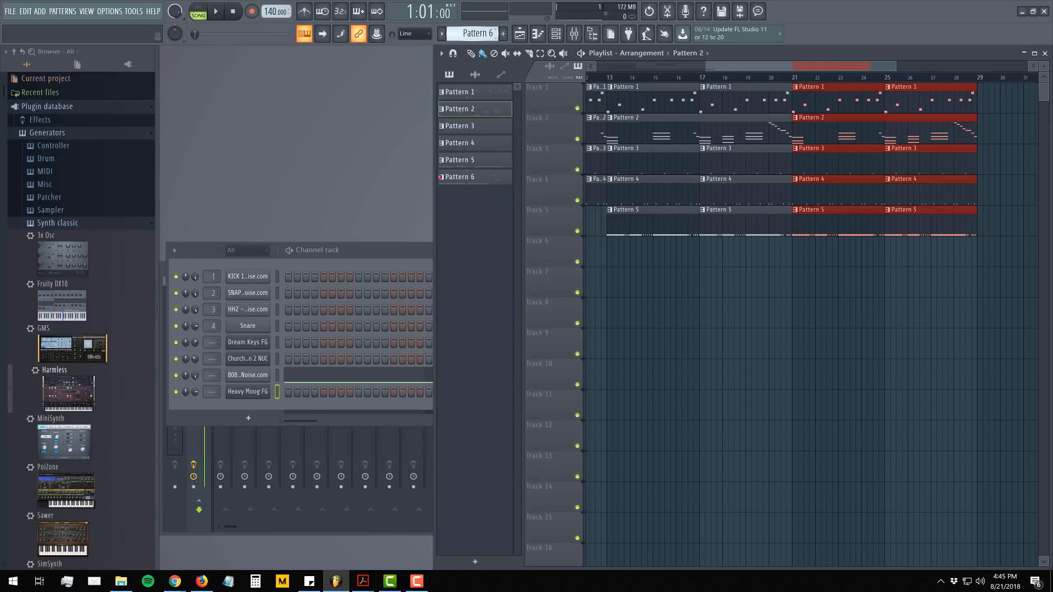
key(KP_Add)
key(KP_Subtract)
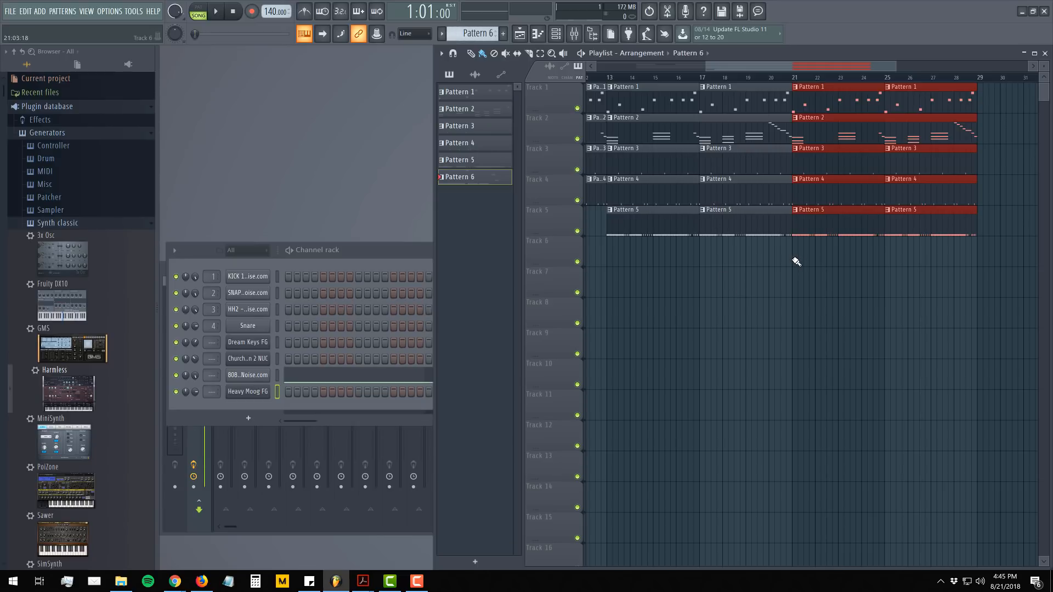
click(799, 261)
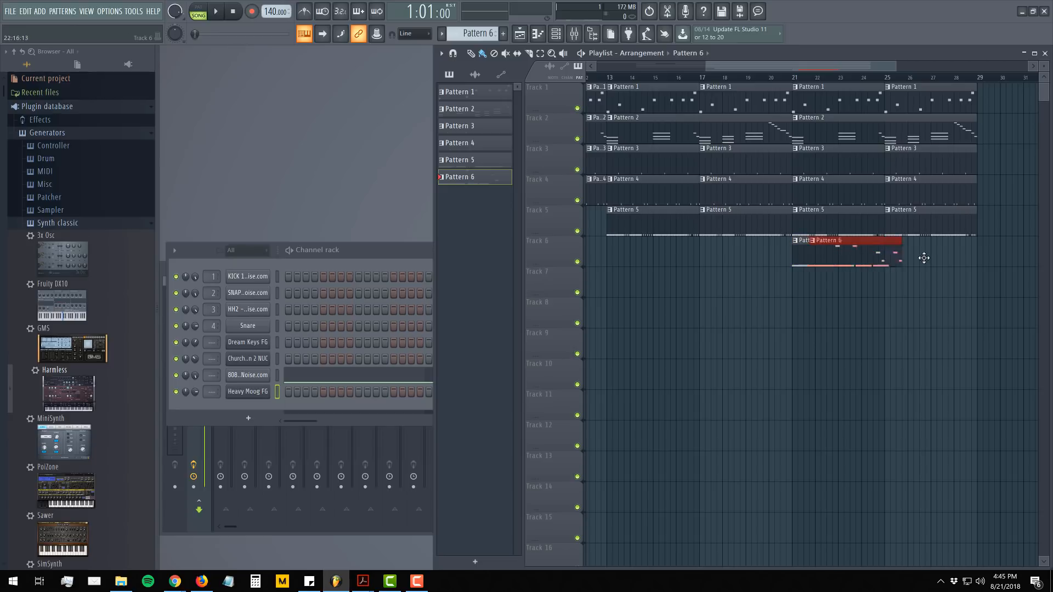
drag(924, 258, 911, 259)
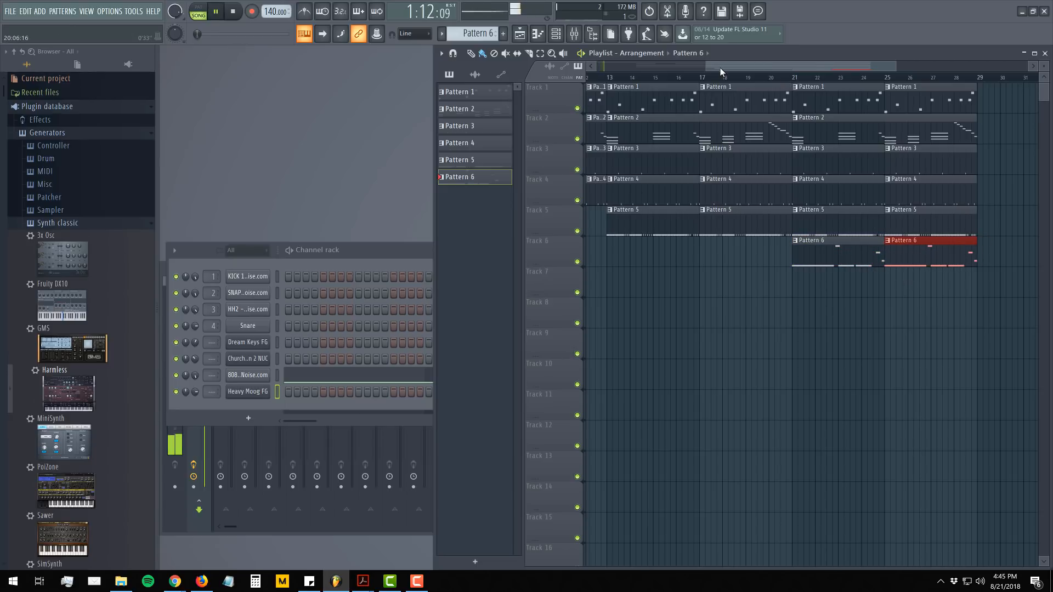
drag(707, 68, 555, 70)
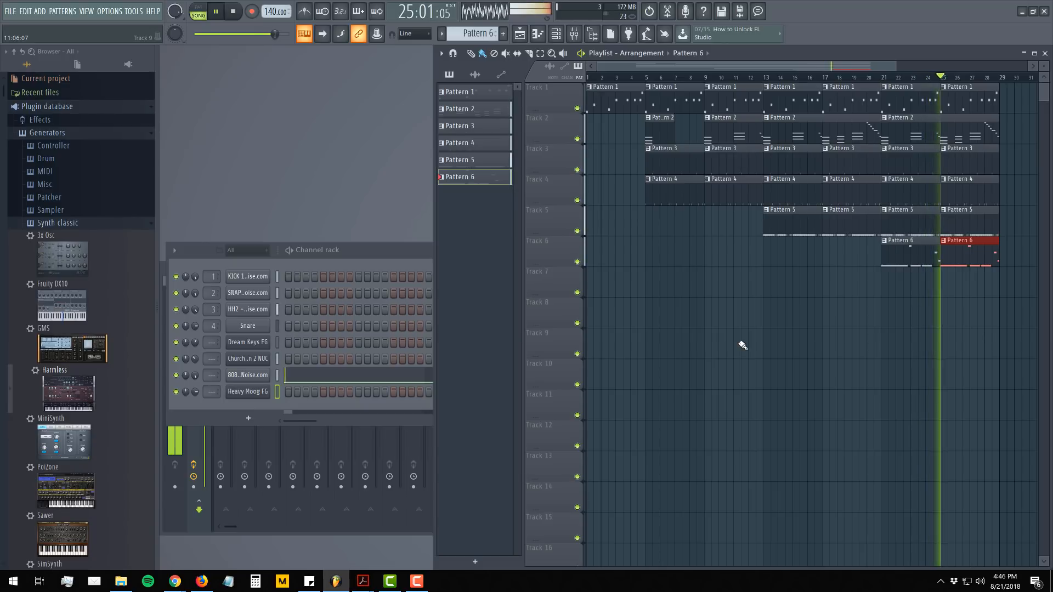
key(space)
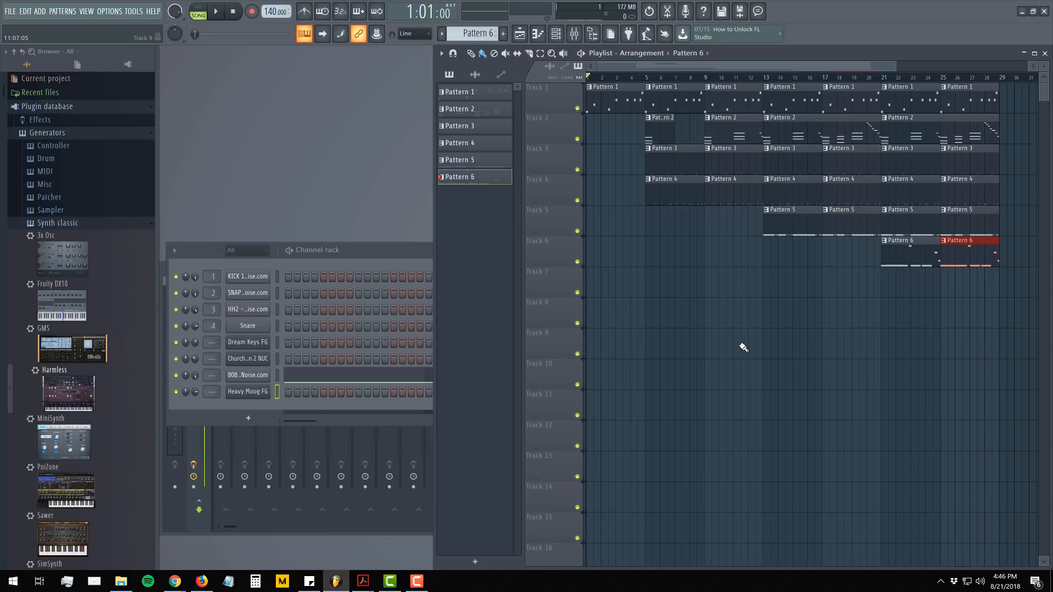
- Collapse the Synth classic list, view the 02 - Drum Samples - WAV folder in File Explorer, and return to FL Studio
click(71, 227)
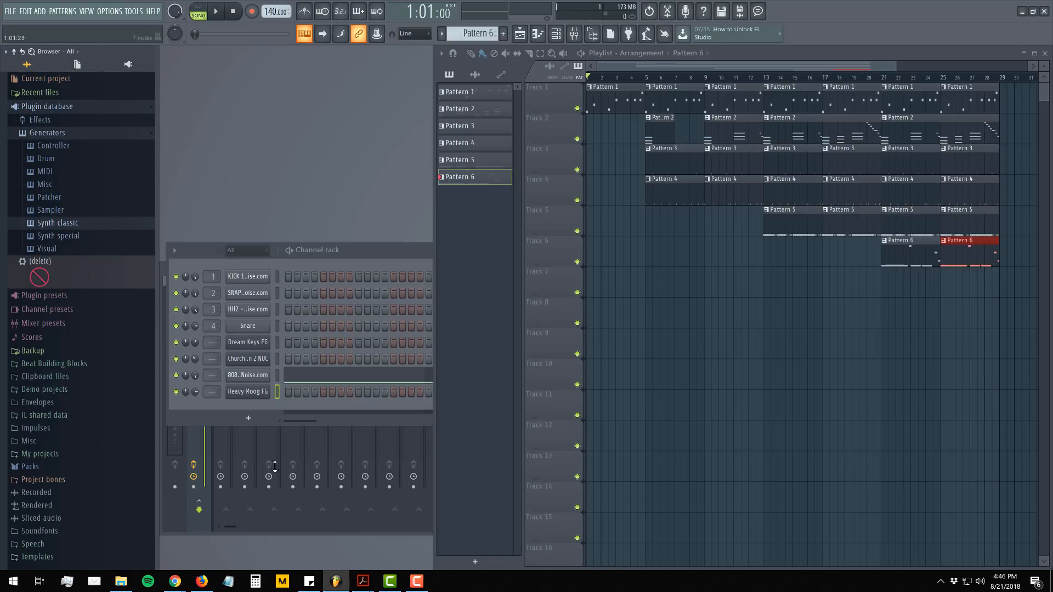
click(121, 583)
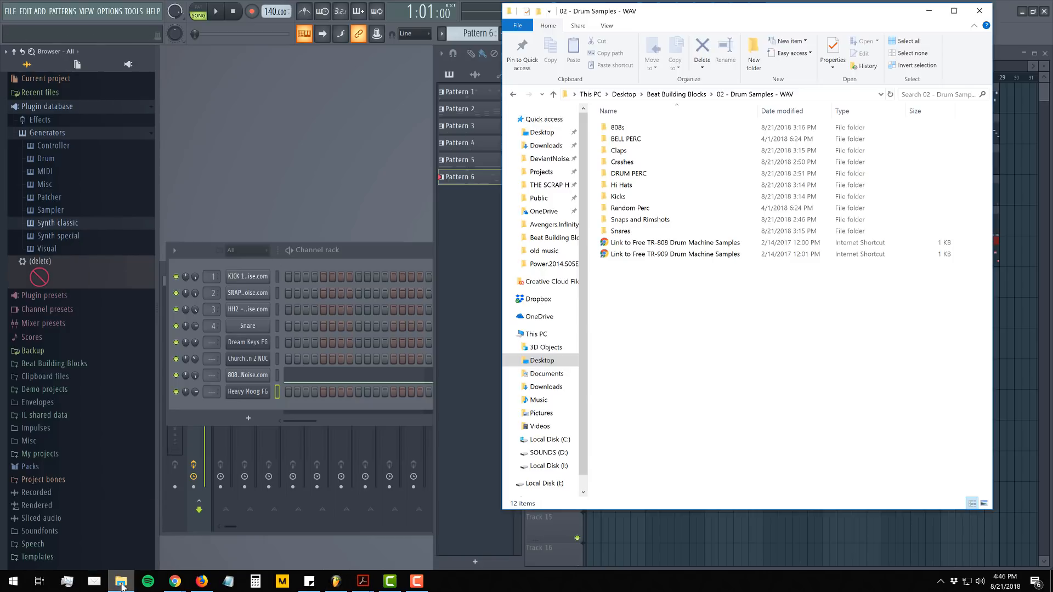
click(373, 162)
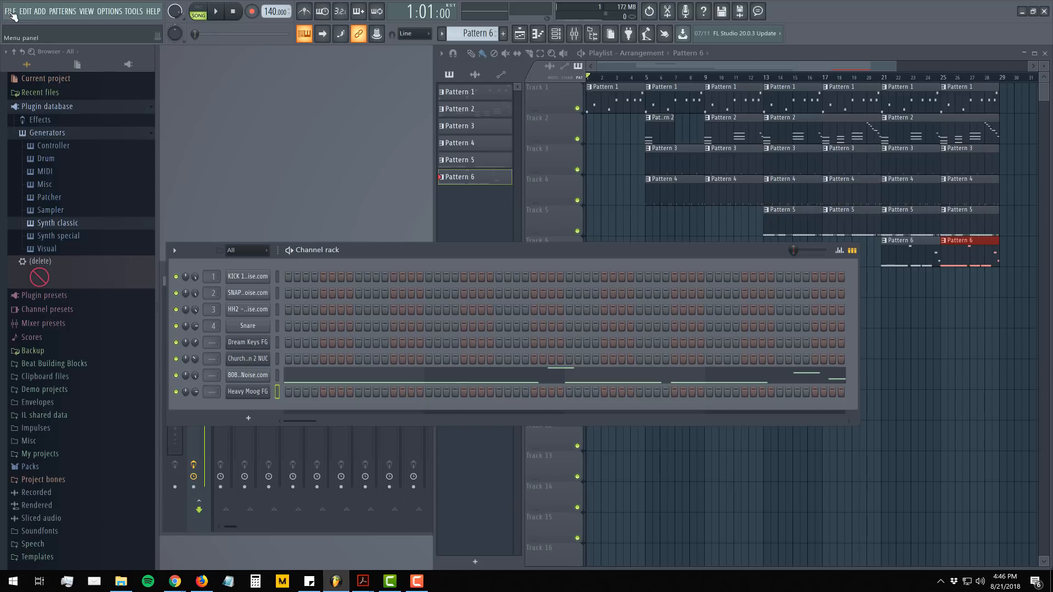
- Start a new empty project and move the Channel rack slightly higher in the workspace
click(10, 11)
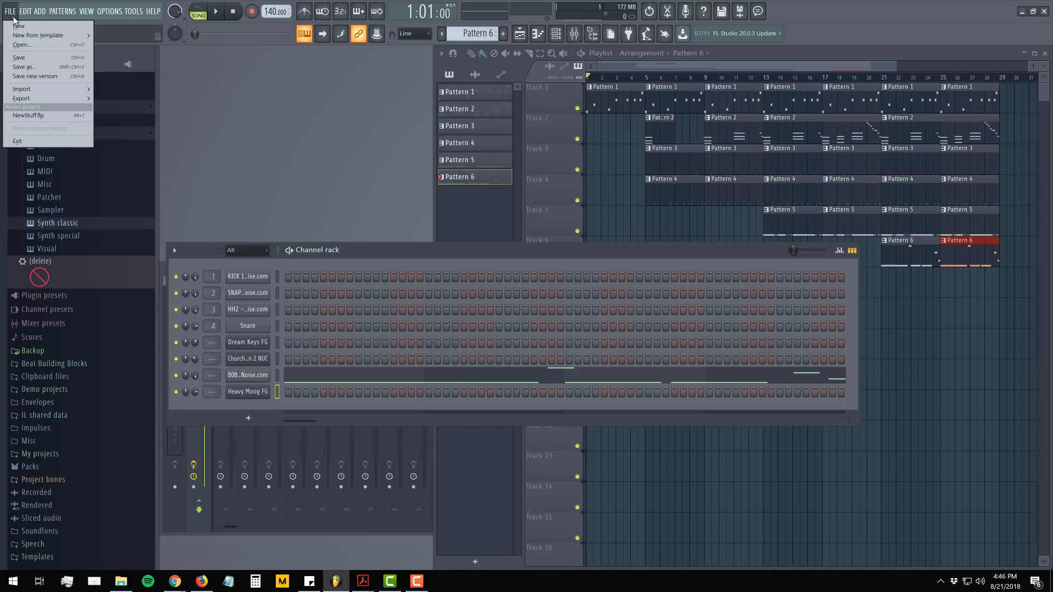
click(21, 23)
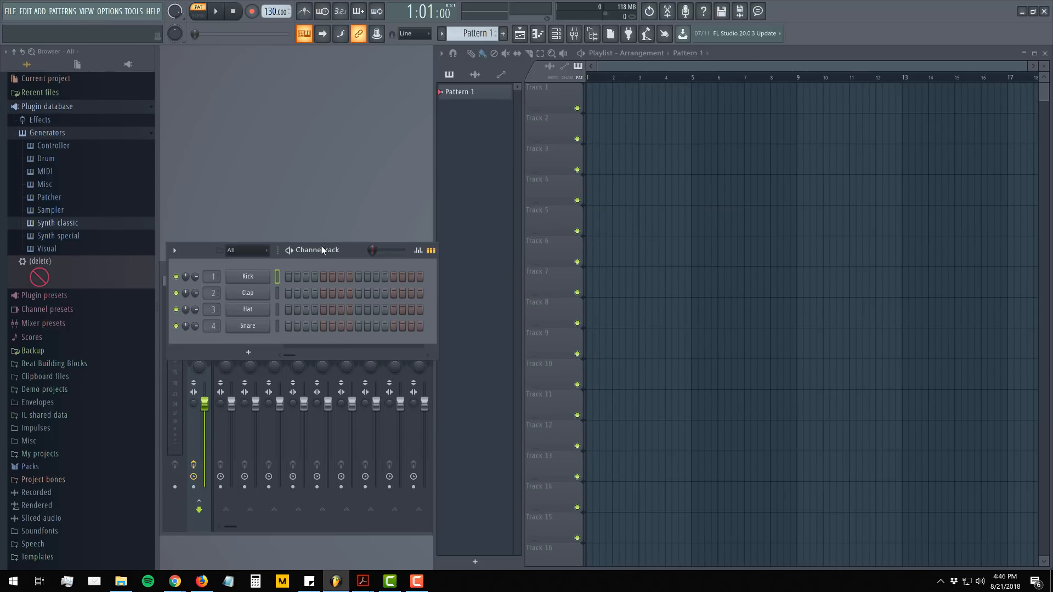
drag(322, 250, 324, 217)
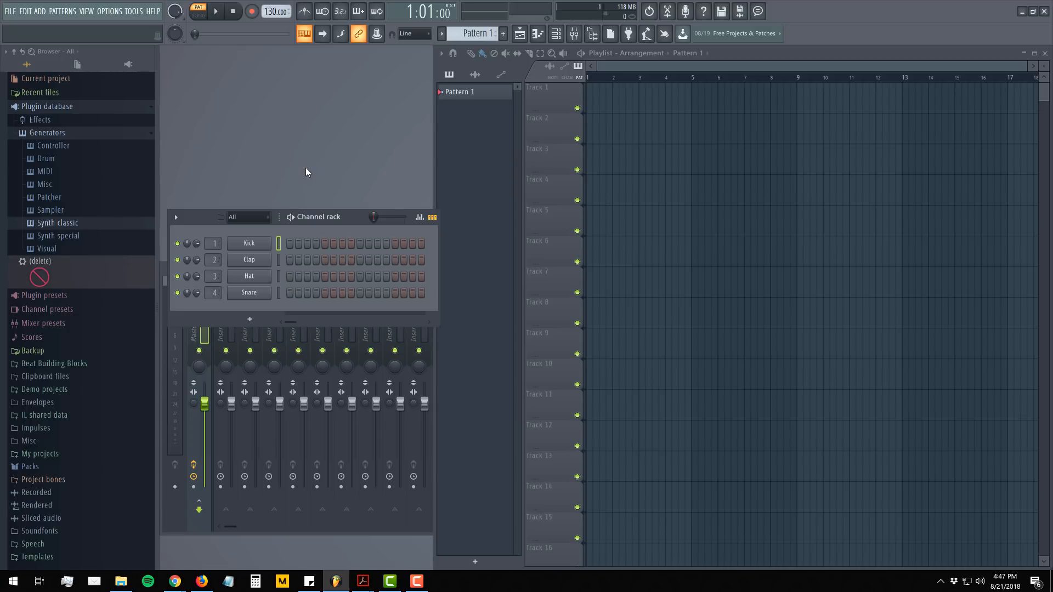
- Add a Harmless synth channel, load its Dream Keys FG preset, and close the plugin window
click(64, 224)
drag(53, 395, 252, 305)
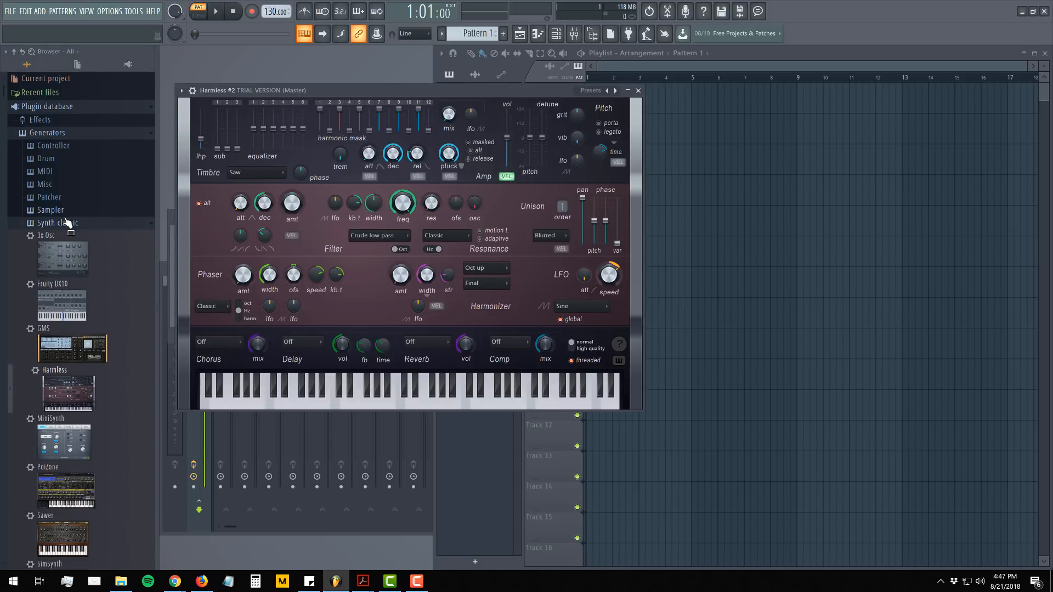
click(65, 225)
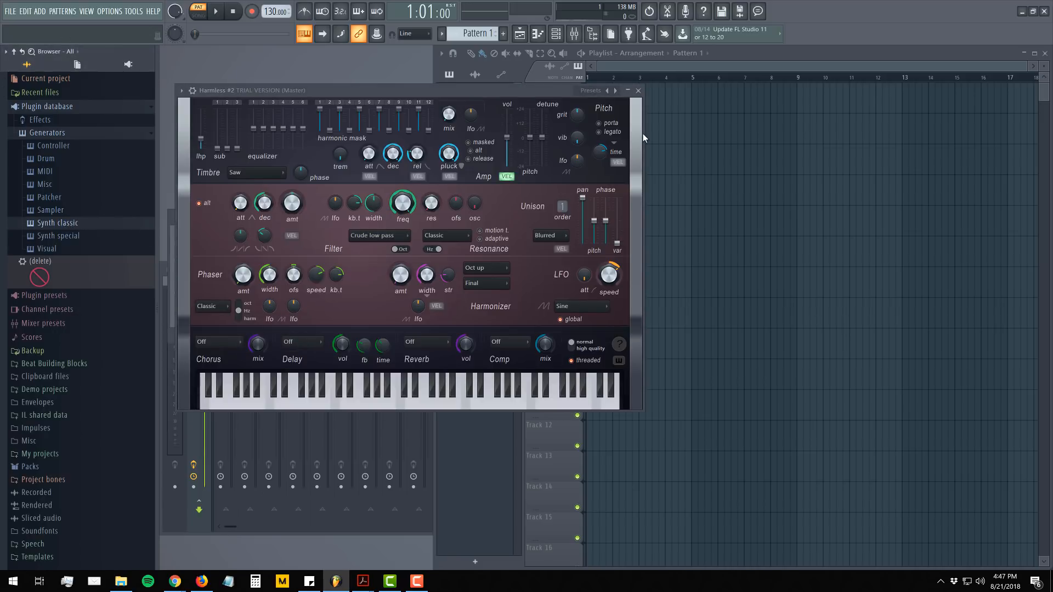
click(591, 92)
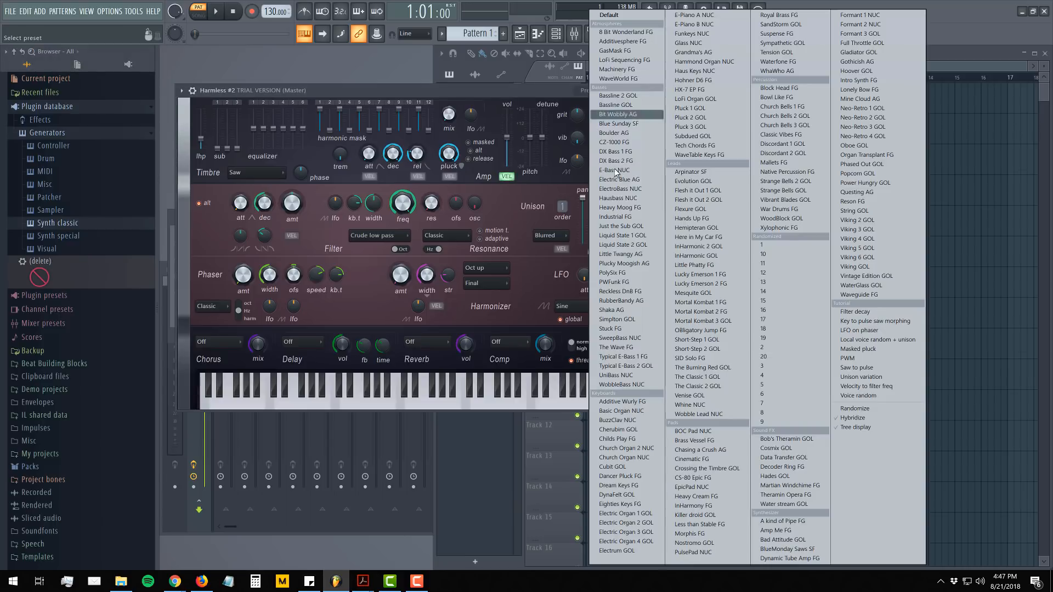
click(620, 486)
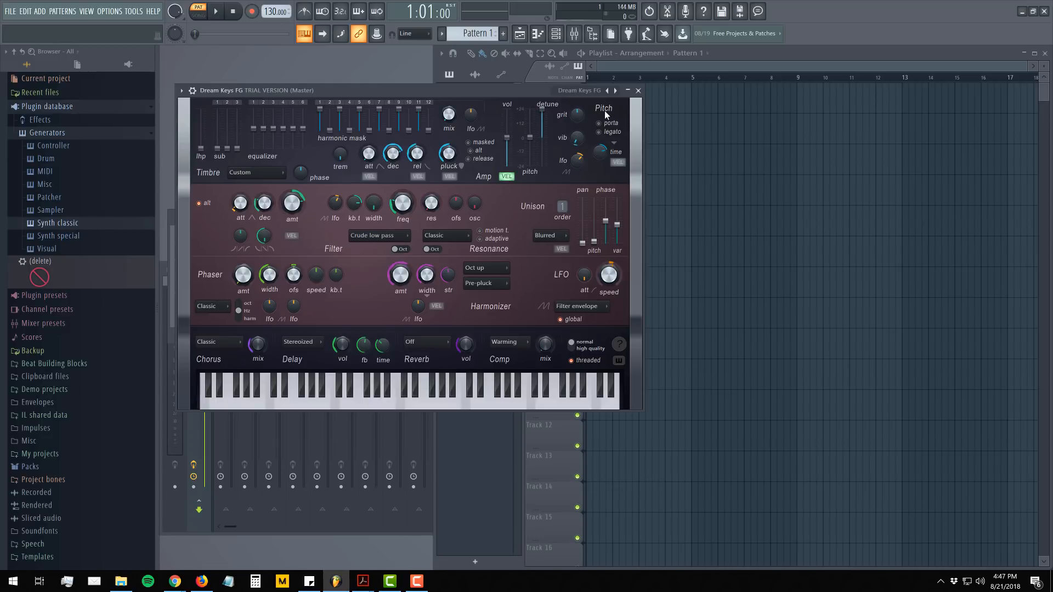
drag(449, 405, 355, 406)
click(638, 90)
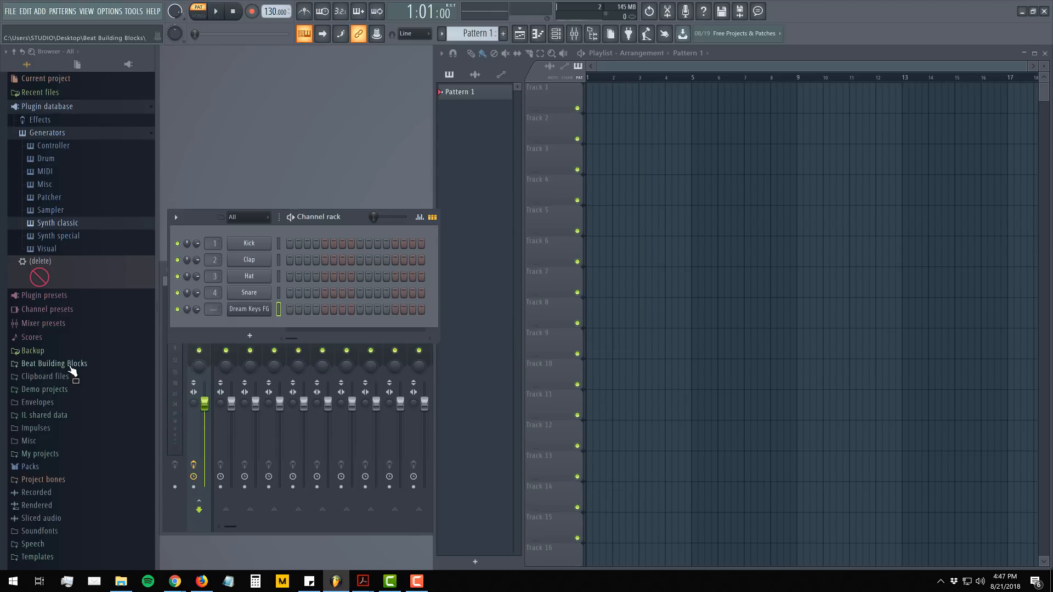
- Expand the Lead Melodies folder inside 01 - Midi Loops of the Beat Building Blocks library
click(69, 364)
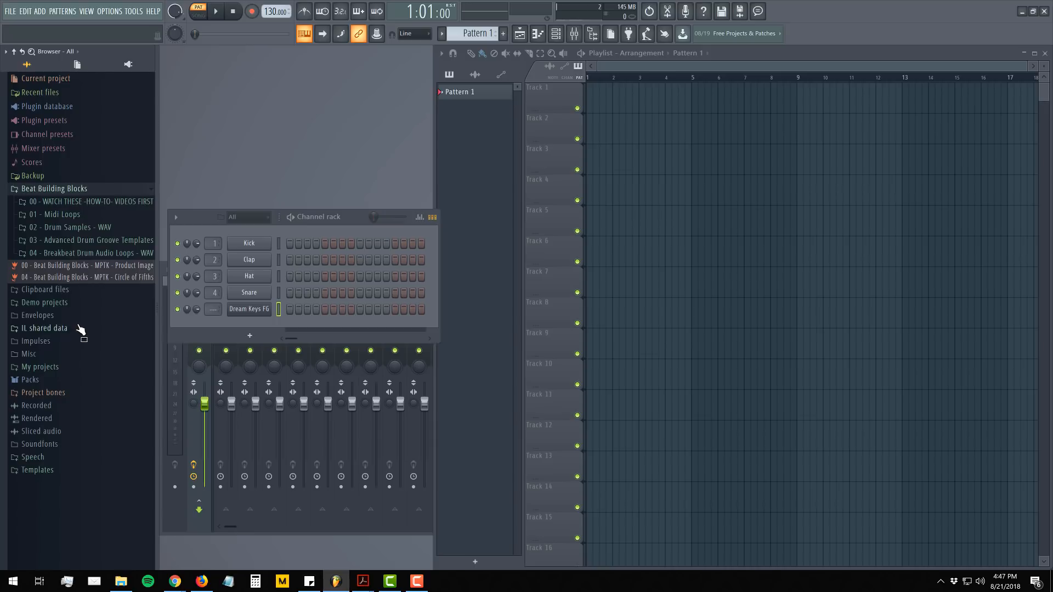
click(62, 214)
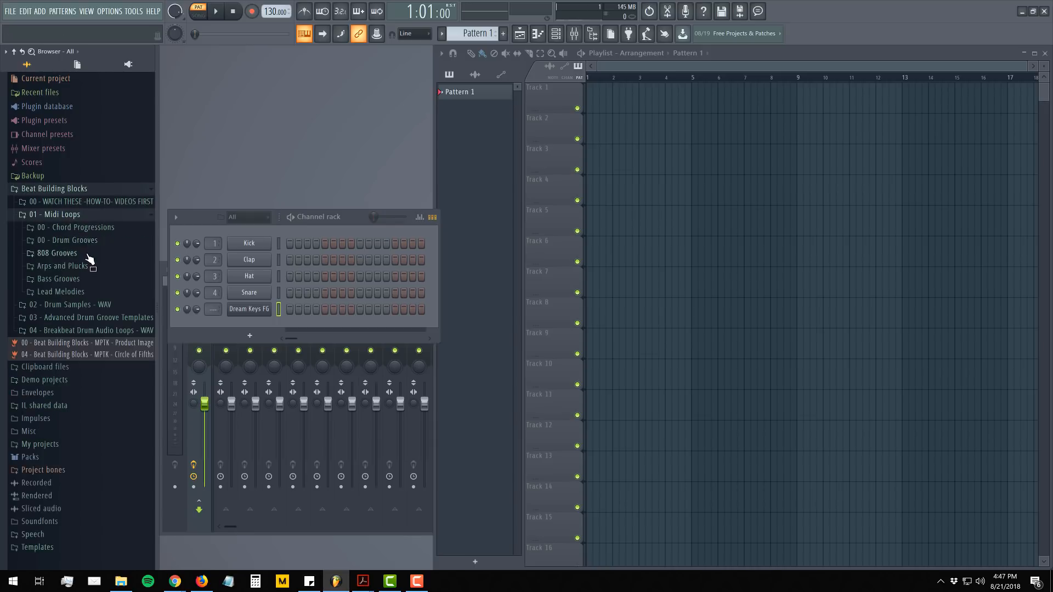
click(58, 295)
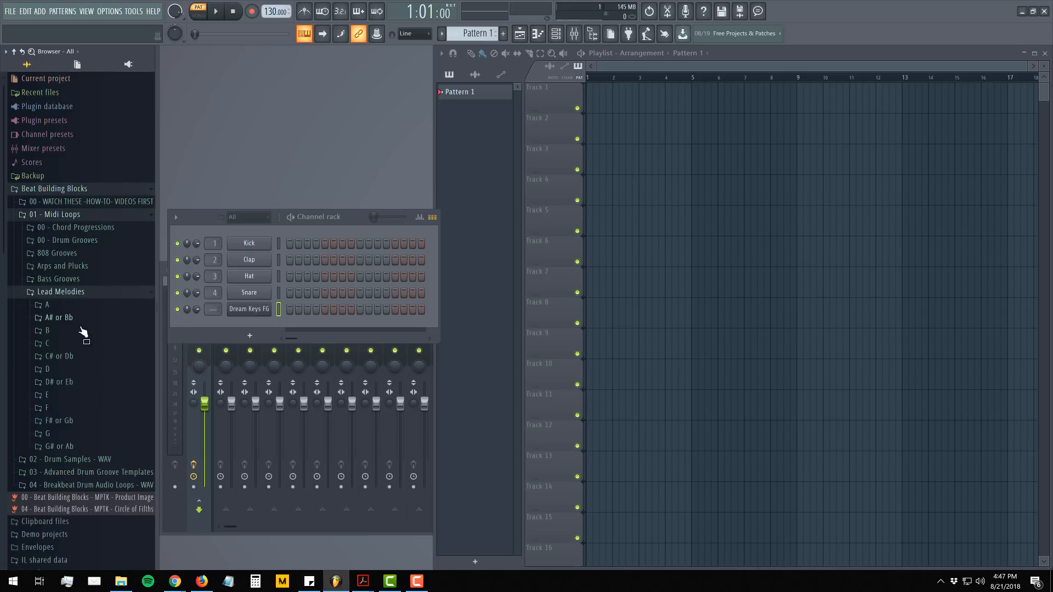
- Expand the D# or Eb lead melodies, load the Cookin Cookin minor loop onto the Dream Keys FG channel, and start playback
click(76, 385)
scroll(102, 418, down, 4)
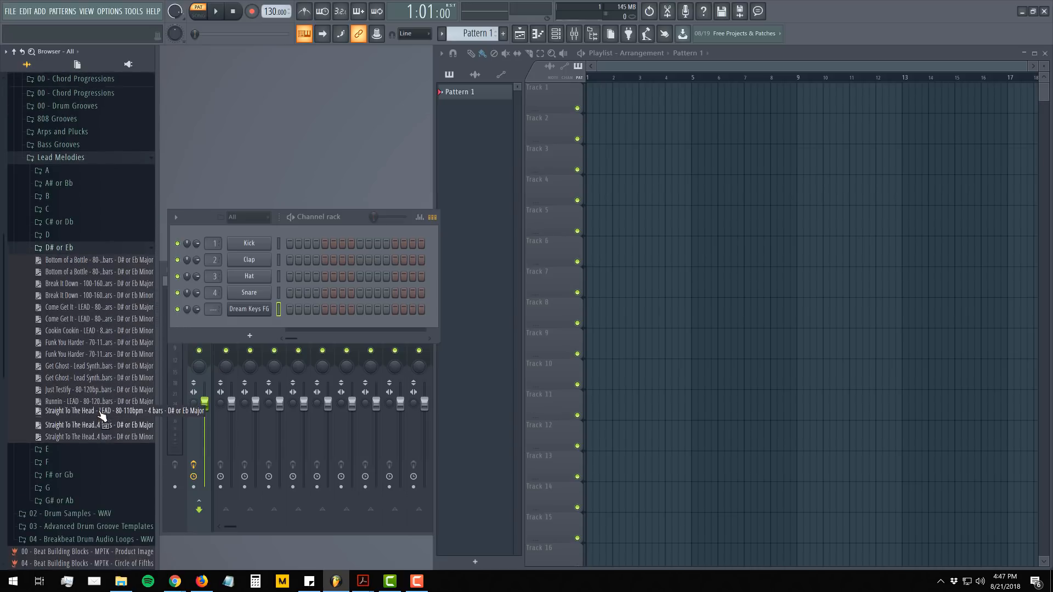
scroll(102, 418, up, 3)
drag(93, 387, 249, 311)
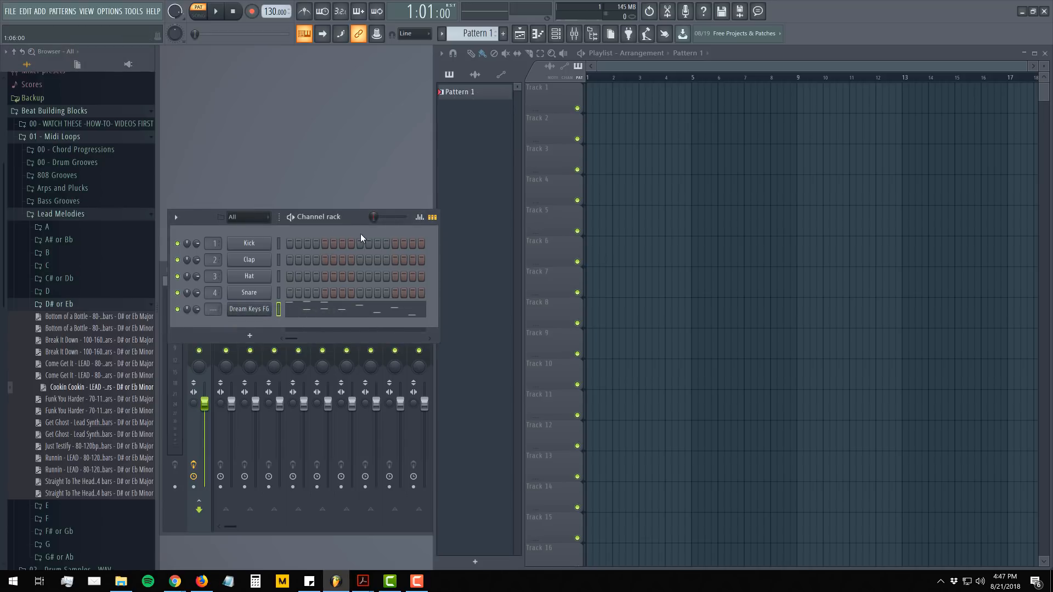
key(space)
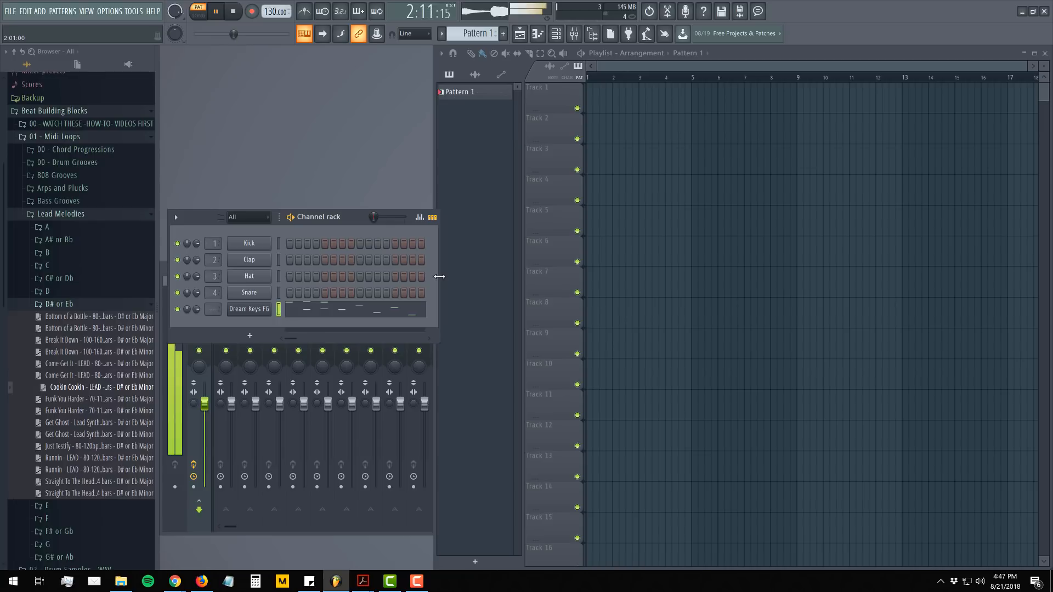
- Widen the Channel rack to show all four bars and try the Funk You Harder minor loop on Dream Keys FG
drag(436, 275, 888, 272)
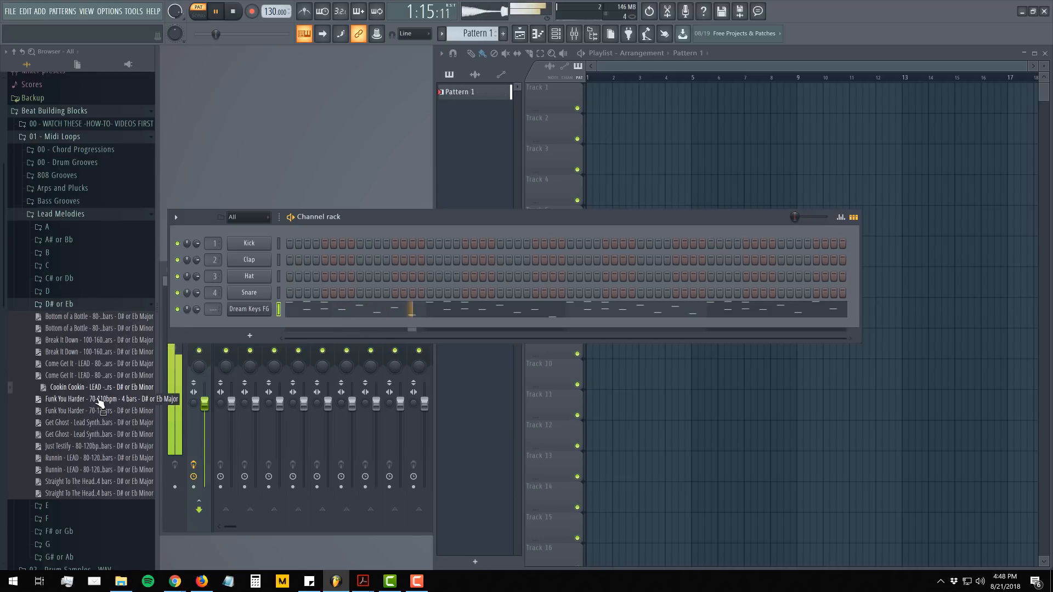
drag(91, 411, 230, 308)
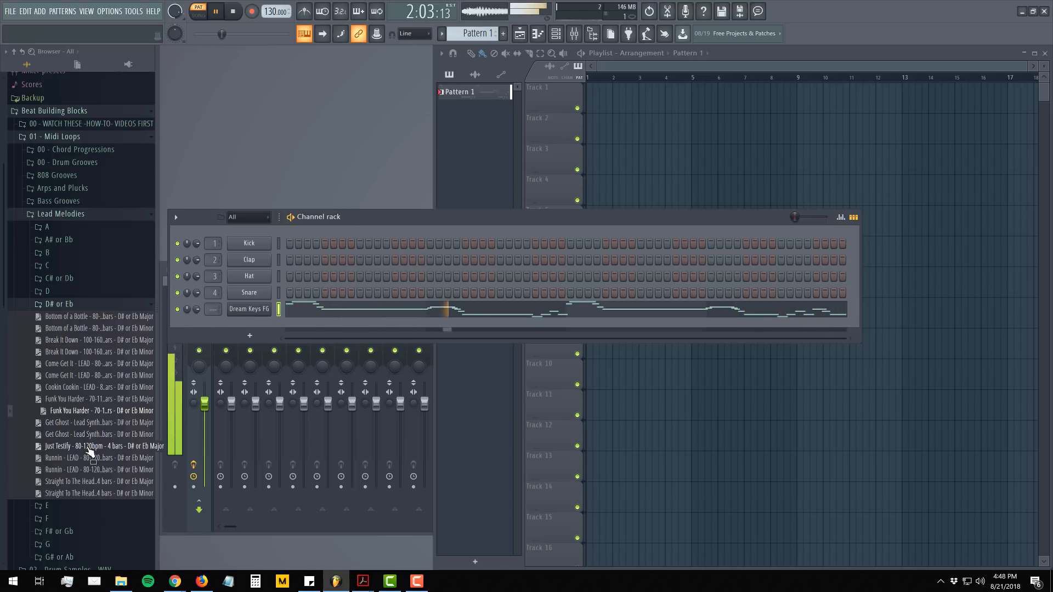
- Replace the Dream Keys FG melody with the Just Testify lead loop and set the tempo to 92 BPM
drag(89, 451, 257, 310)
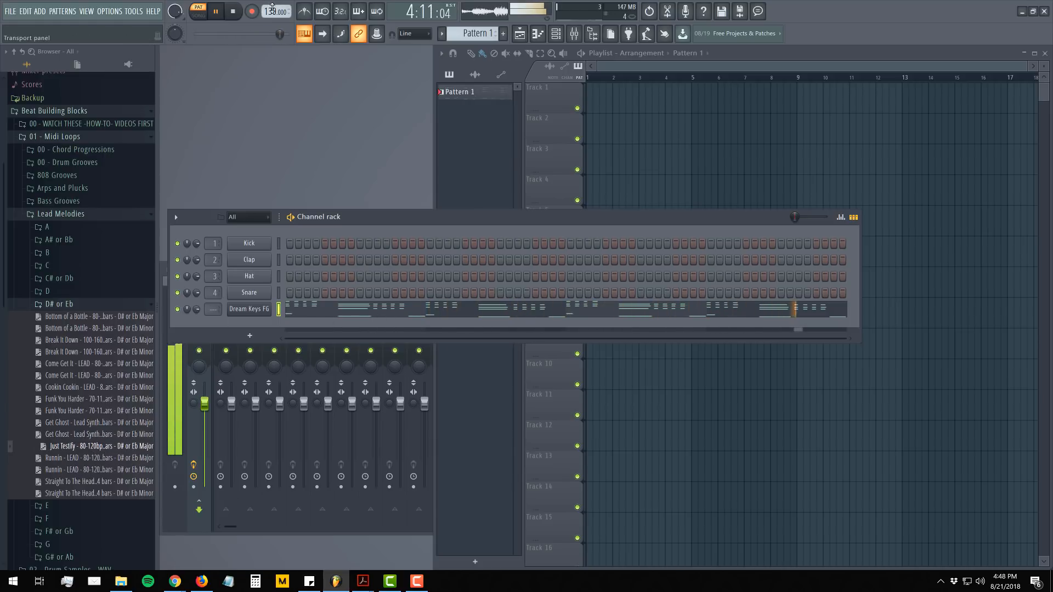
mouse_move(273, 12)
mouse_down()
mouse_move(272, 45)
mouse_move(272, 11)
mouse_up()
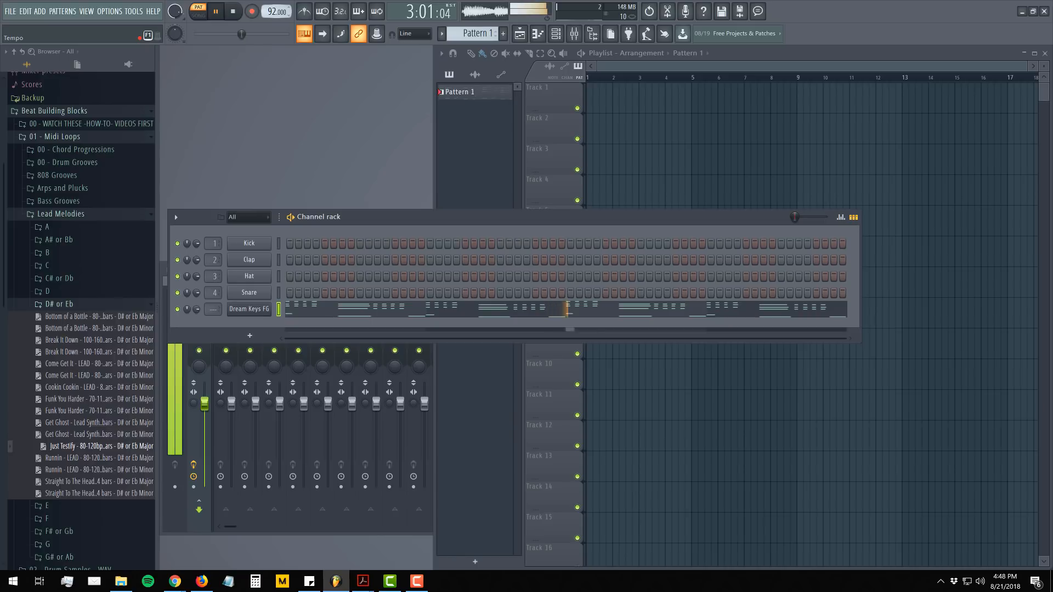
click(273, 34)
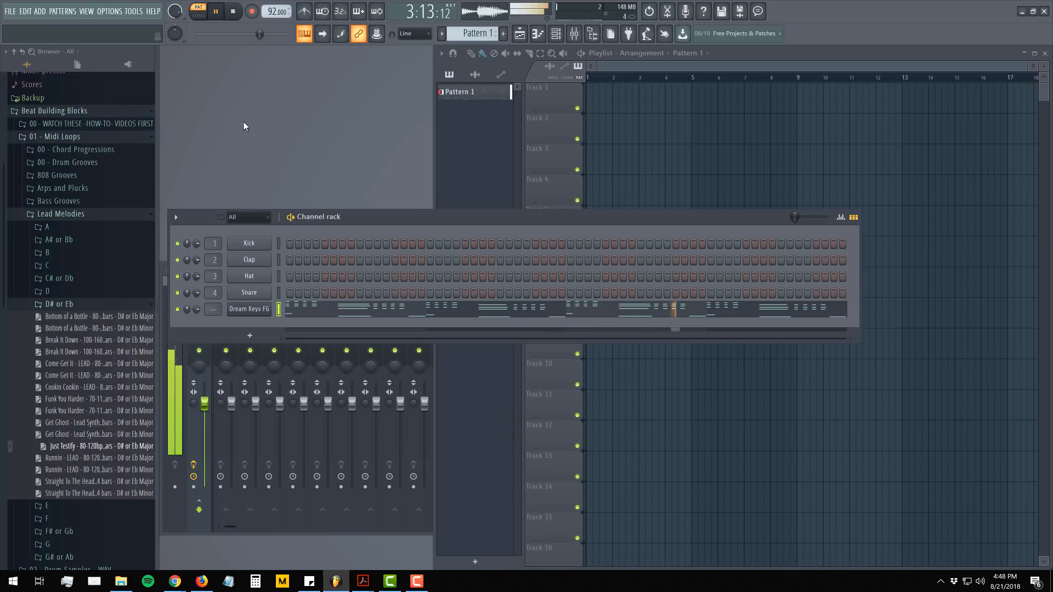
- Load KICK 4 - DrumHead from the Kicks folder of 02 - Drum Samples - WAV into the Kick channel
click(59, 304)
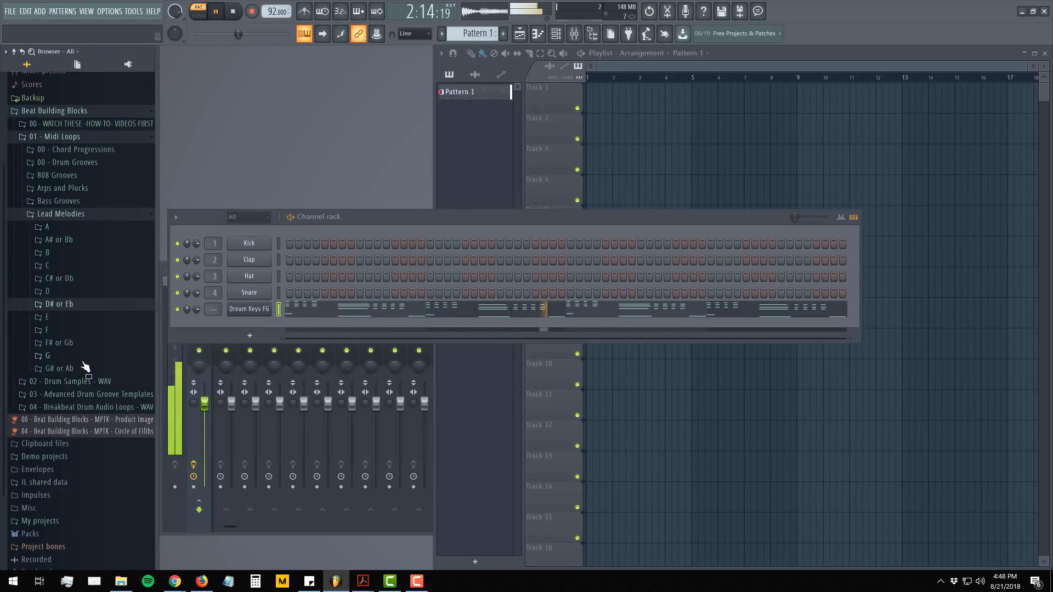
click(76, 381)
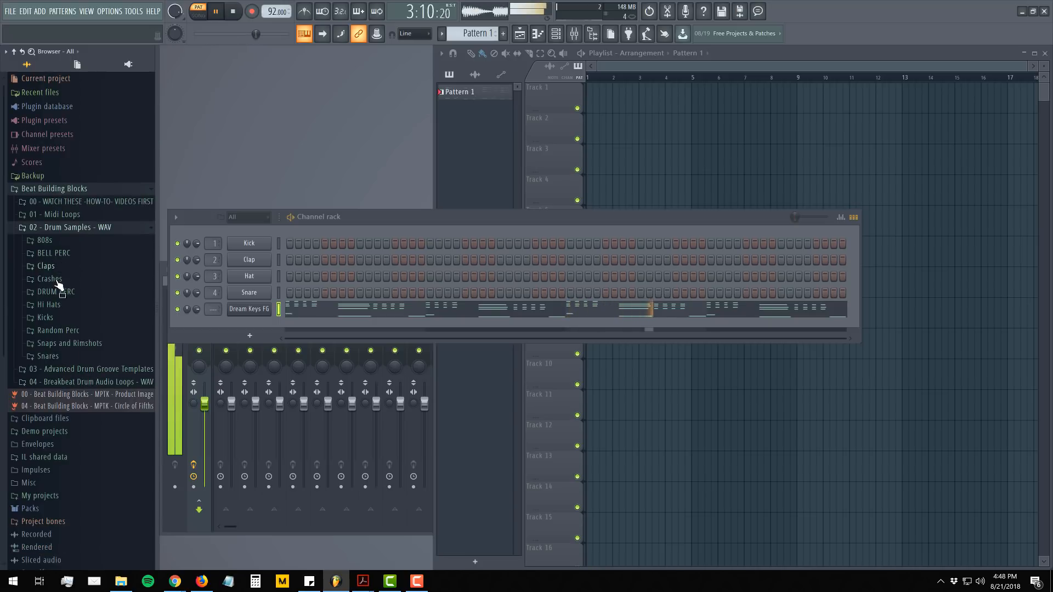
click(49, 318)
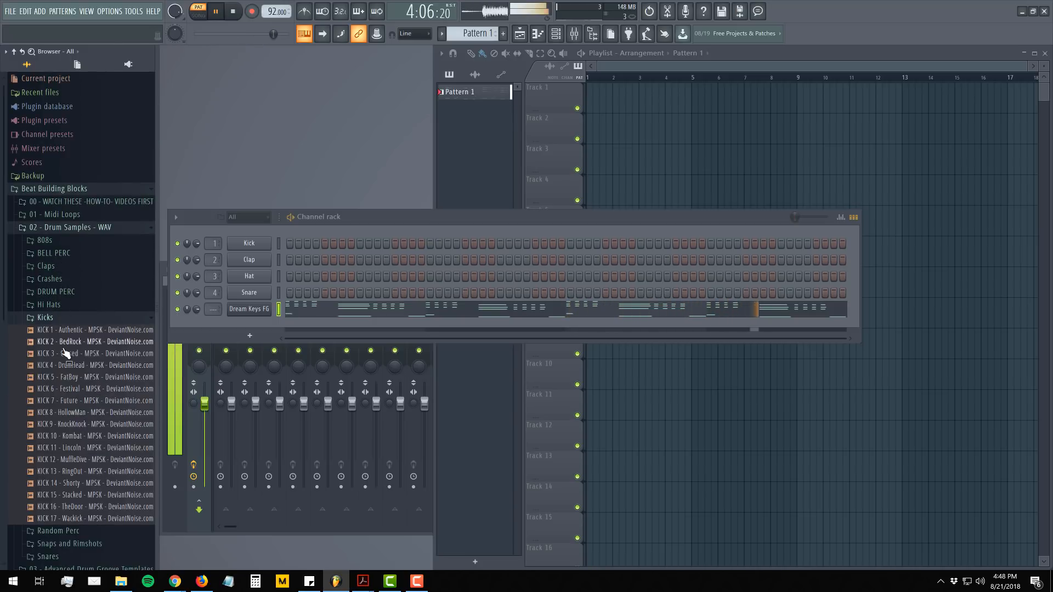
drag(69, 364, 226, 244)
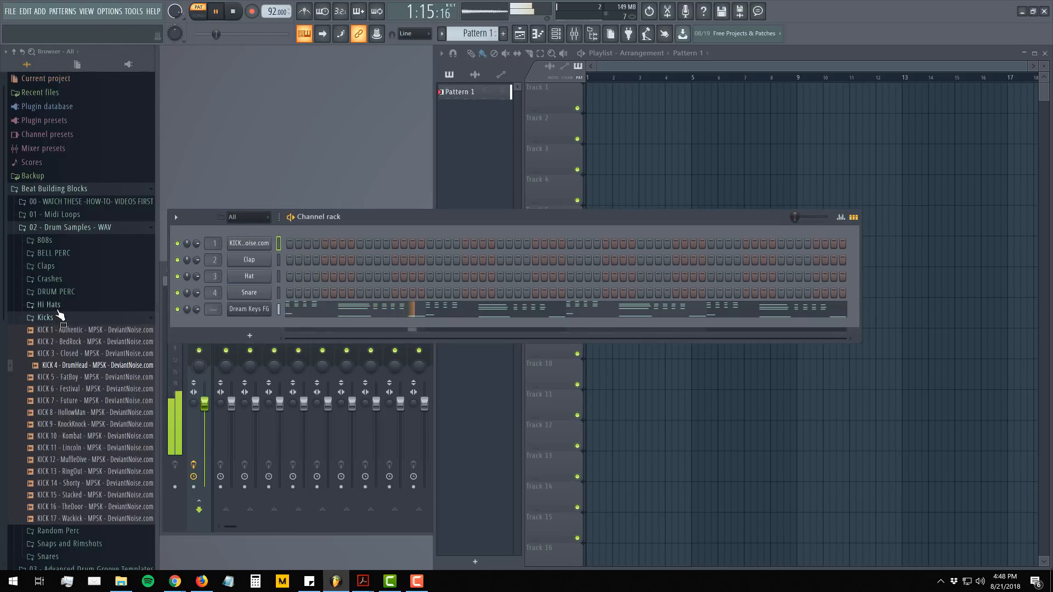
- Load the HH6 - SlapHer sample into the Hat channel and CLAP 4 into the Clap channel
click(48, 304)
drag(66, 376, 247, 271)
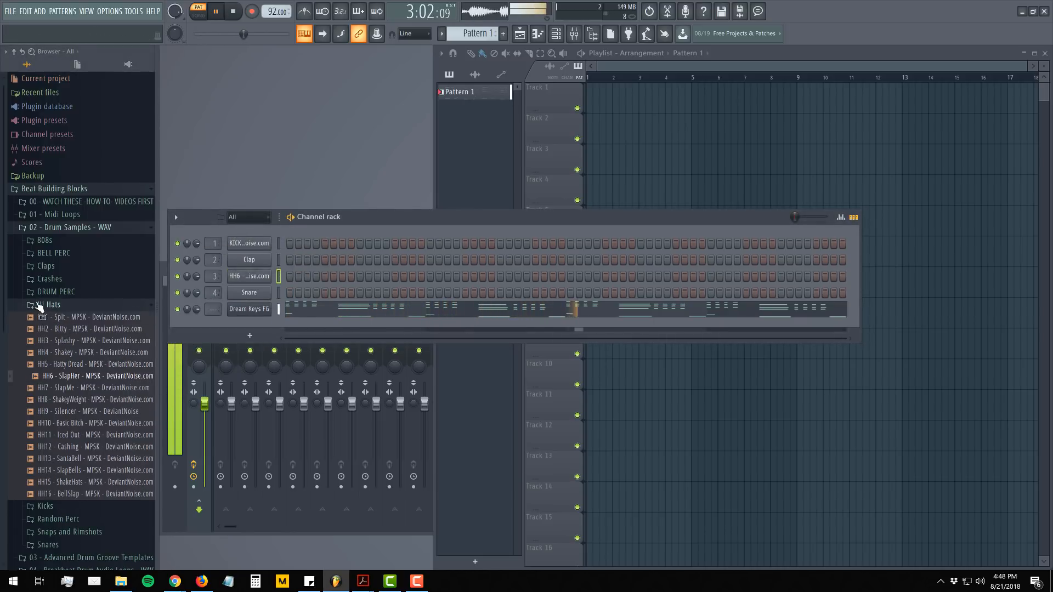
click(47, 266)
drag(82, 313, 264, 261)
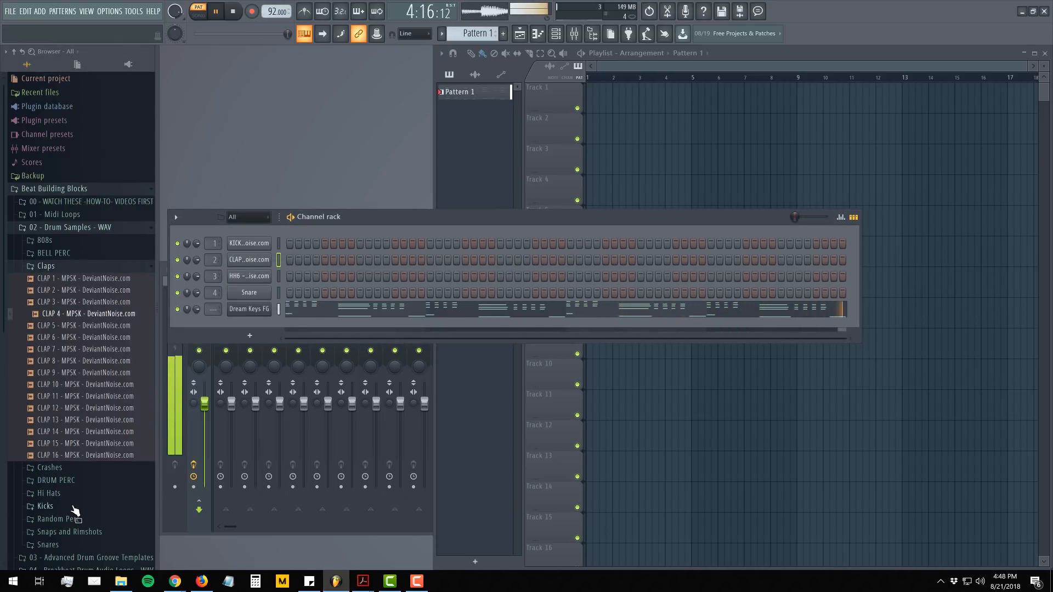
- Load the SN9 - Rolly sample into the Snare channel and place snare hits on steps 7 and 11
click(74, 544)
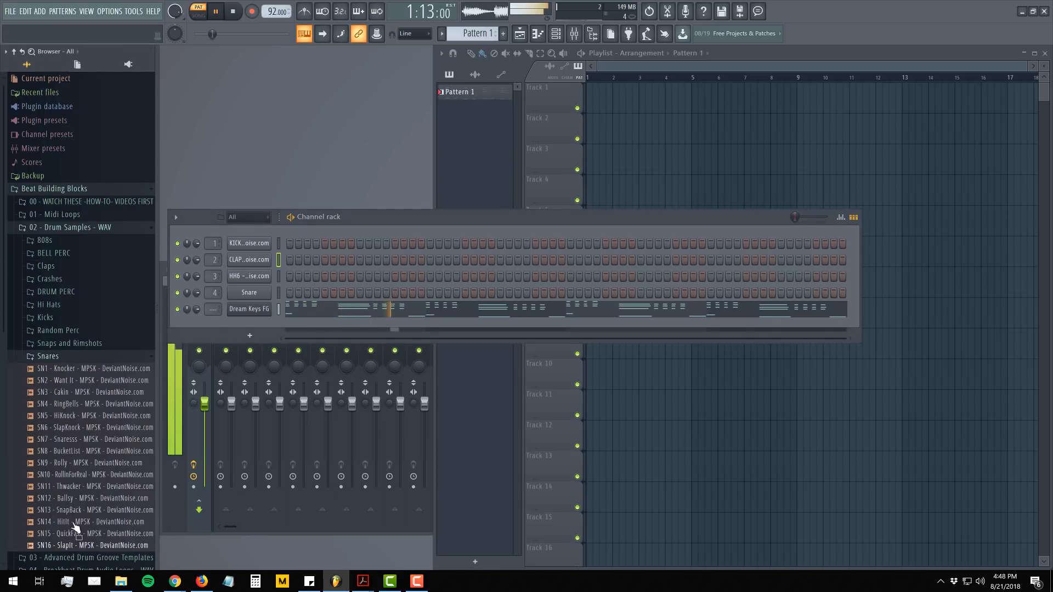
drag(77, 462, 245, 292)
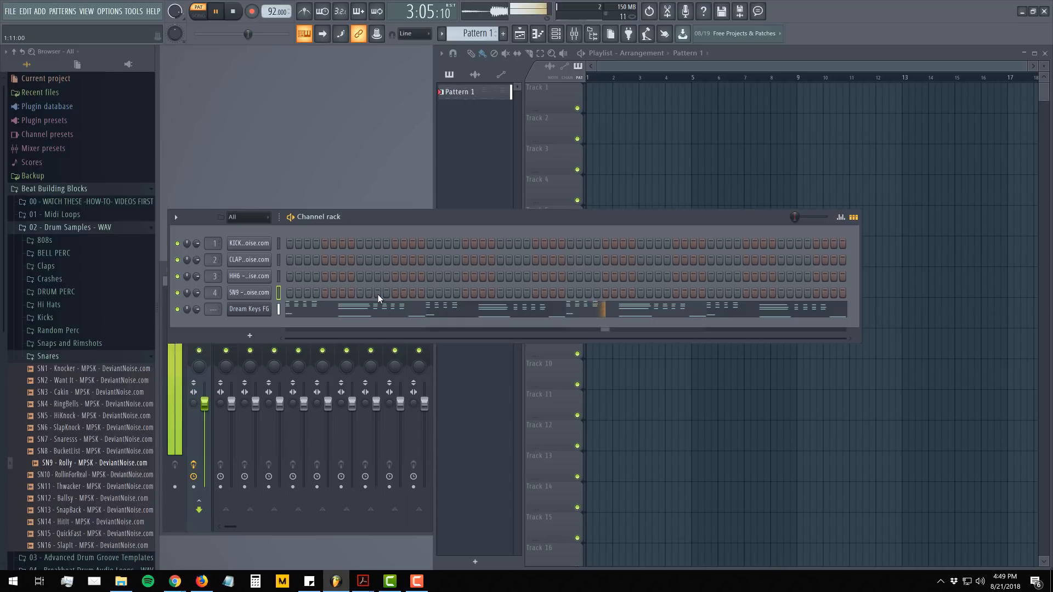
click(377, 293)
click(342, 292)
- Load the KICK - V6 - 4 bars loop from the 00 - BEAT BUILDING BLOCKS drum grooves onto the kick channel
click(55, 215)
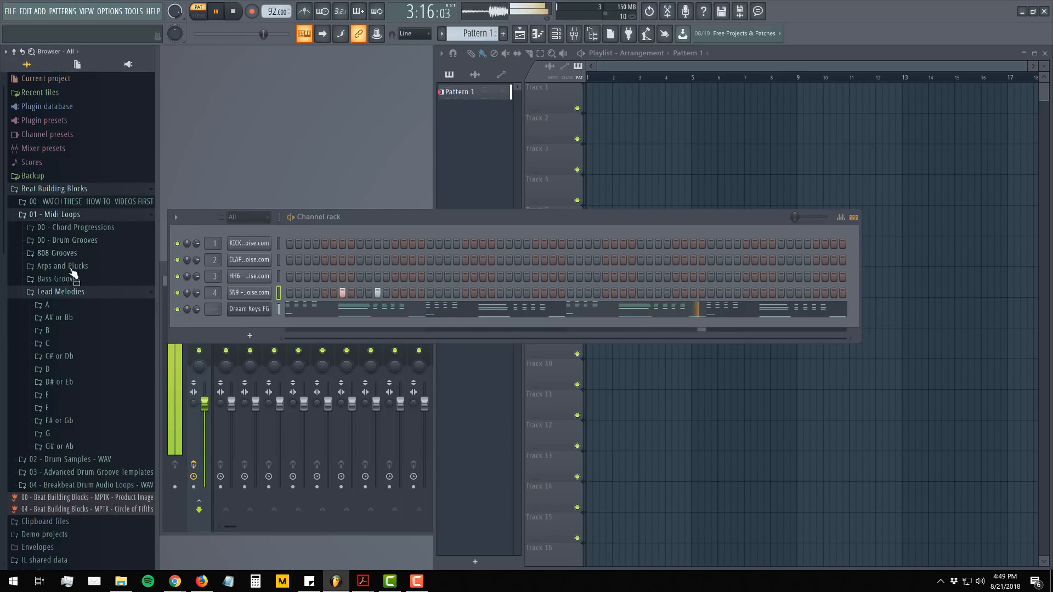
click(70, 240)
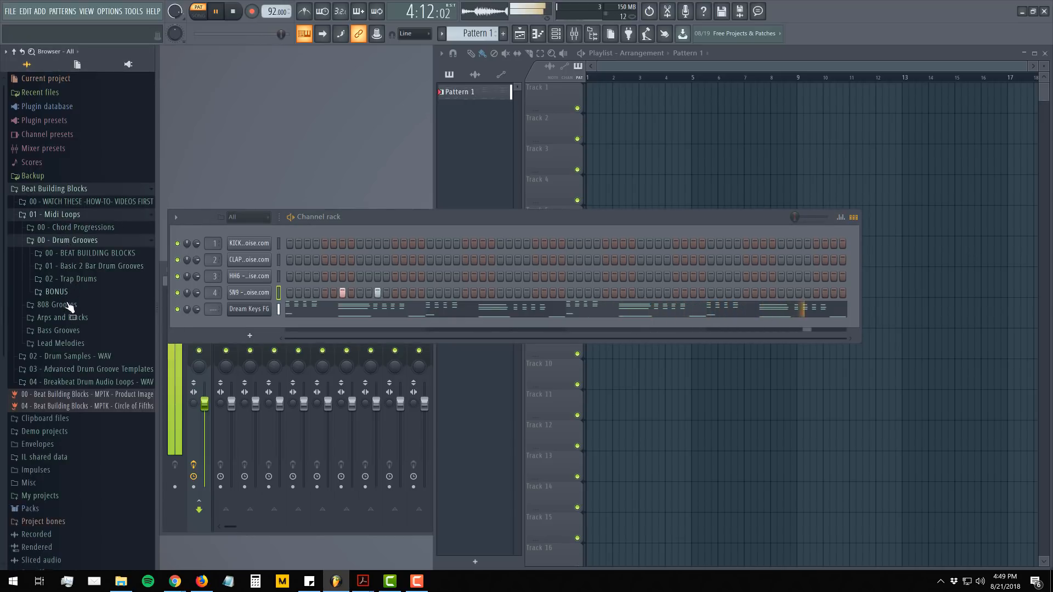
click(83, 266)
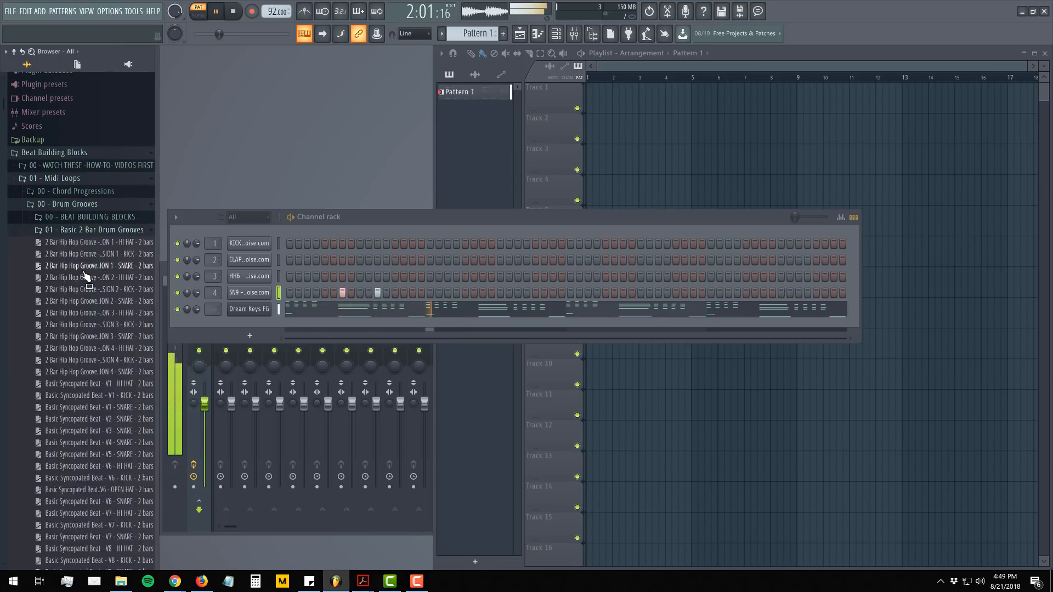
click(82, 218)
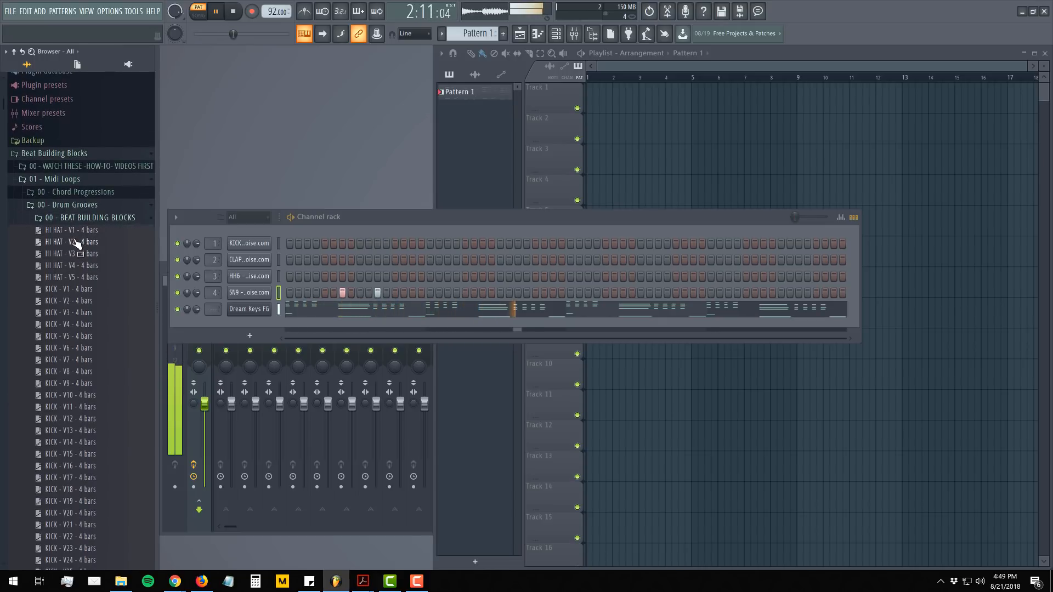
click(65, 349)
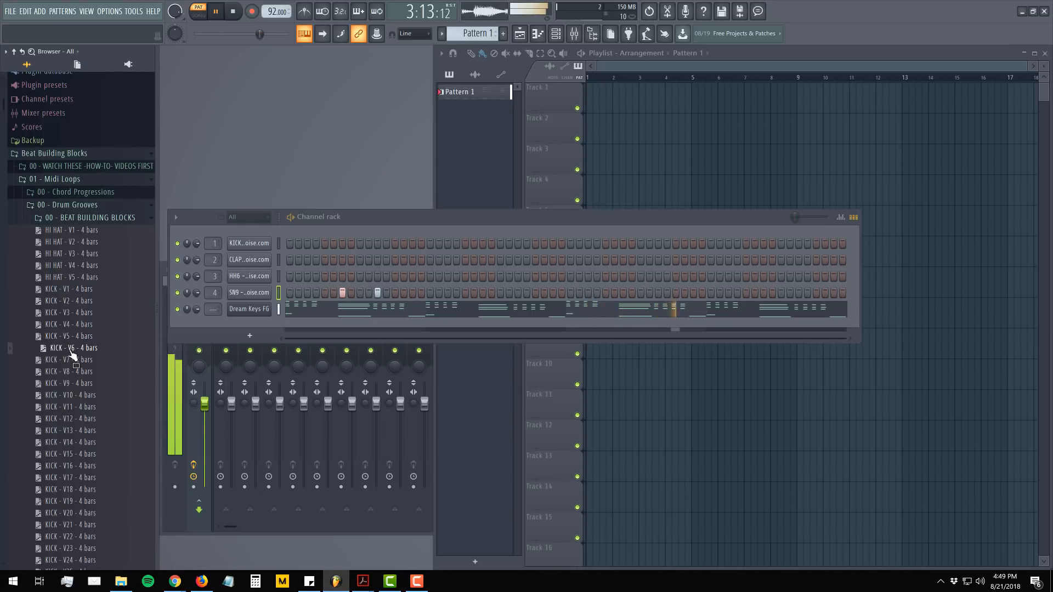
drag(73, 355, 237, 243)
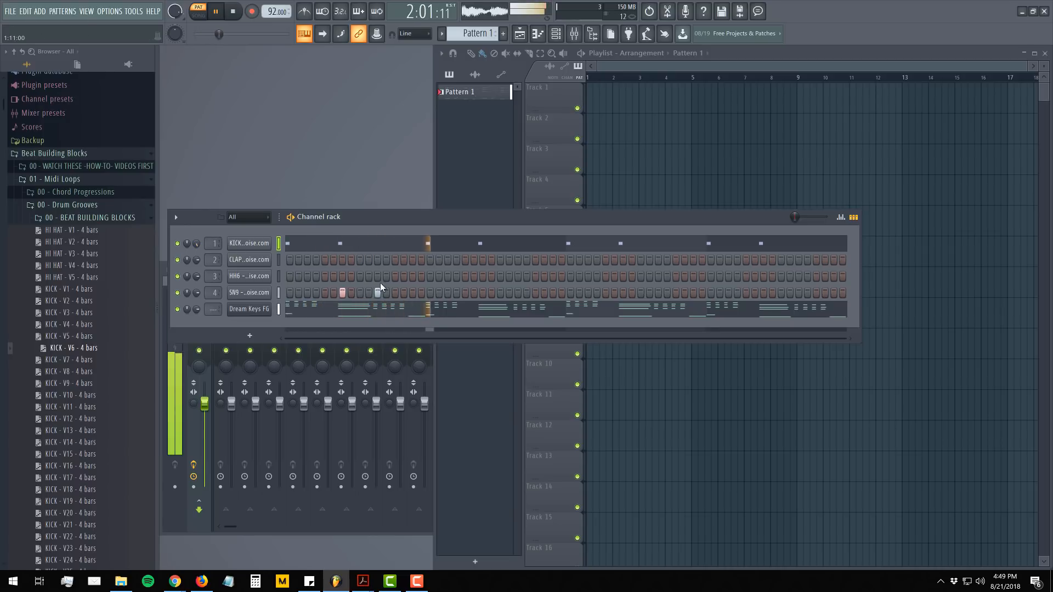
- Replace the existing snare hits with hits on steps 5 and 13 of each of the four bars
click(325, 292)
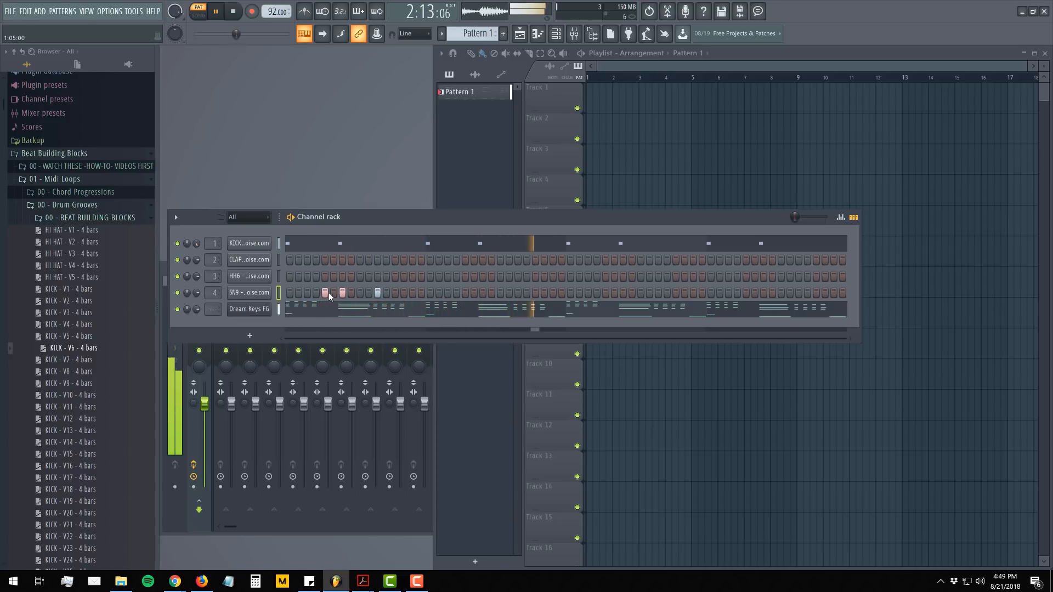
click(341, 293)
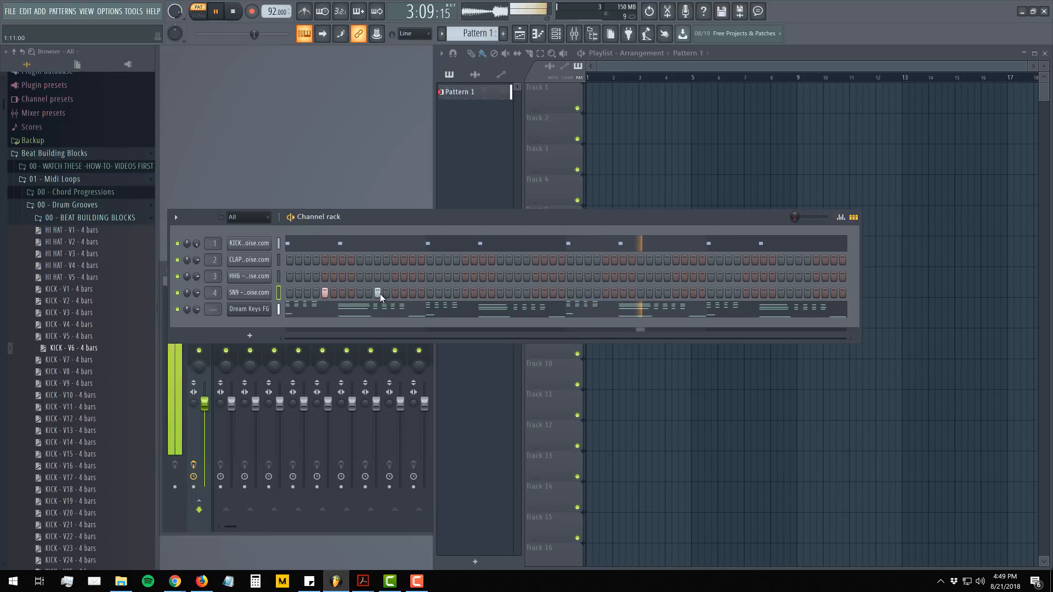
click(395, 293)
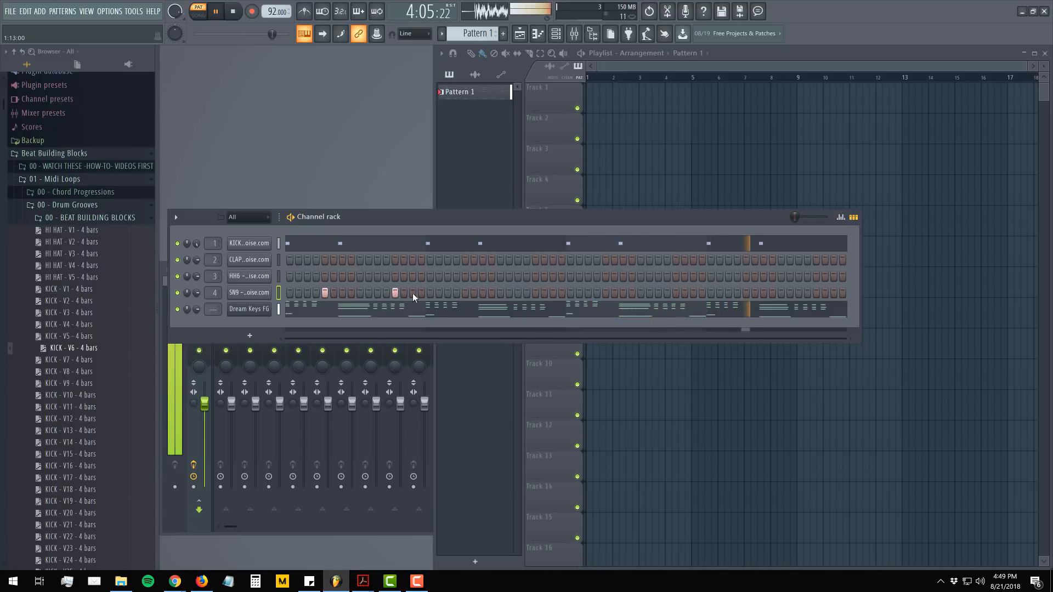
click(465, 293)
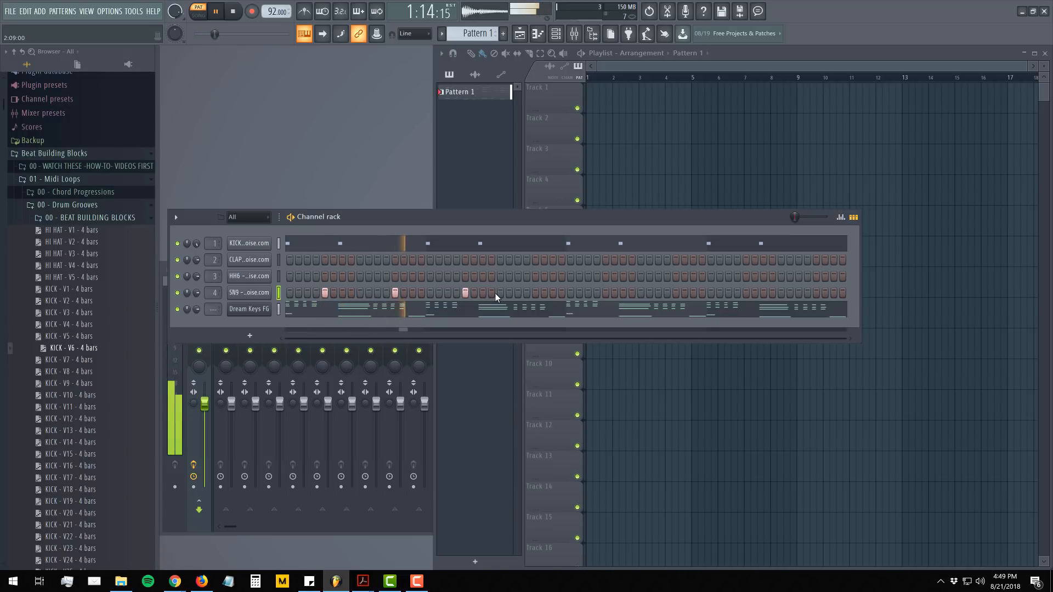
click(535, 292)
click(614, 293)
click(605, 292)
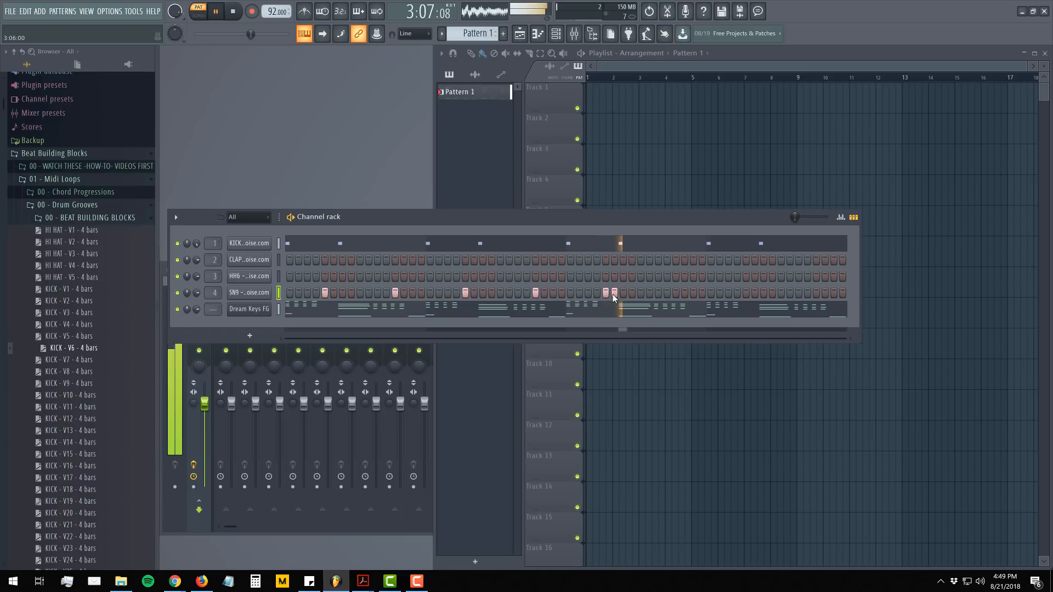
click(614, 293)
click(676, 293)
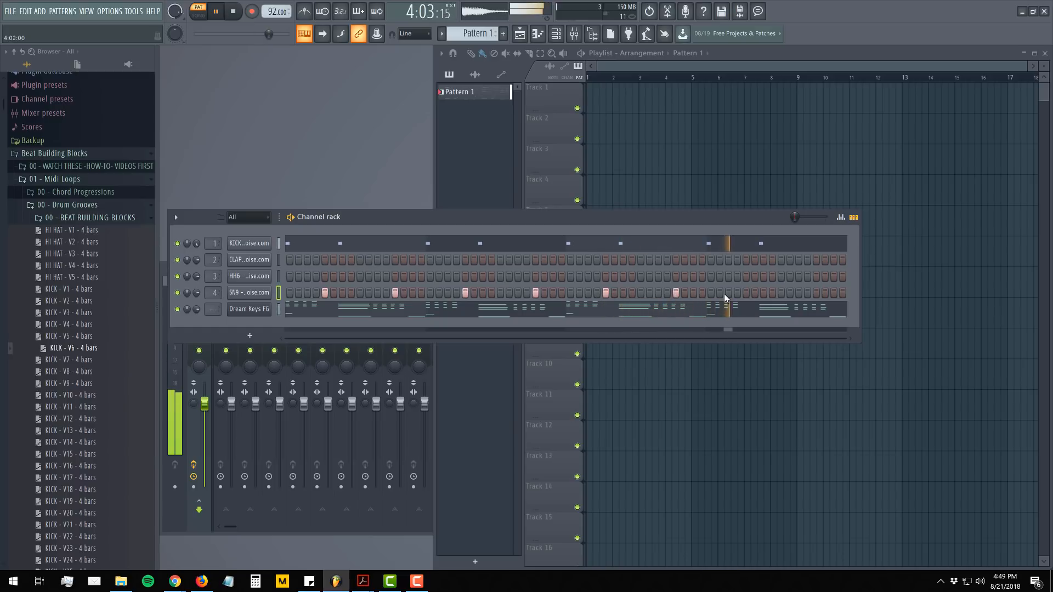
click(745, 293)
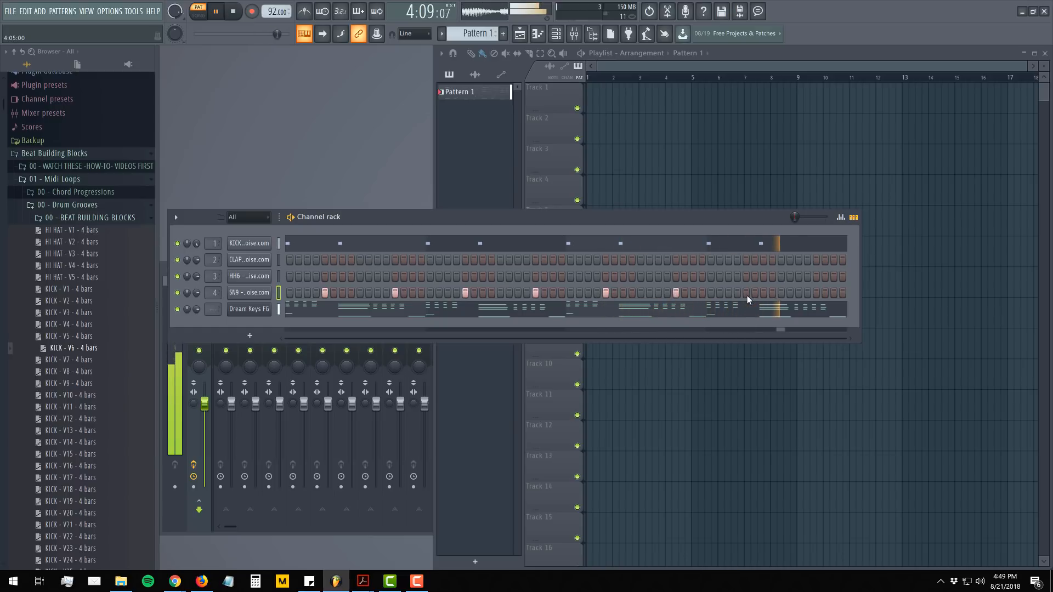
click(815, 295)
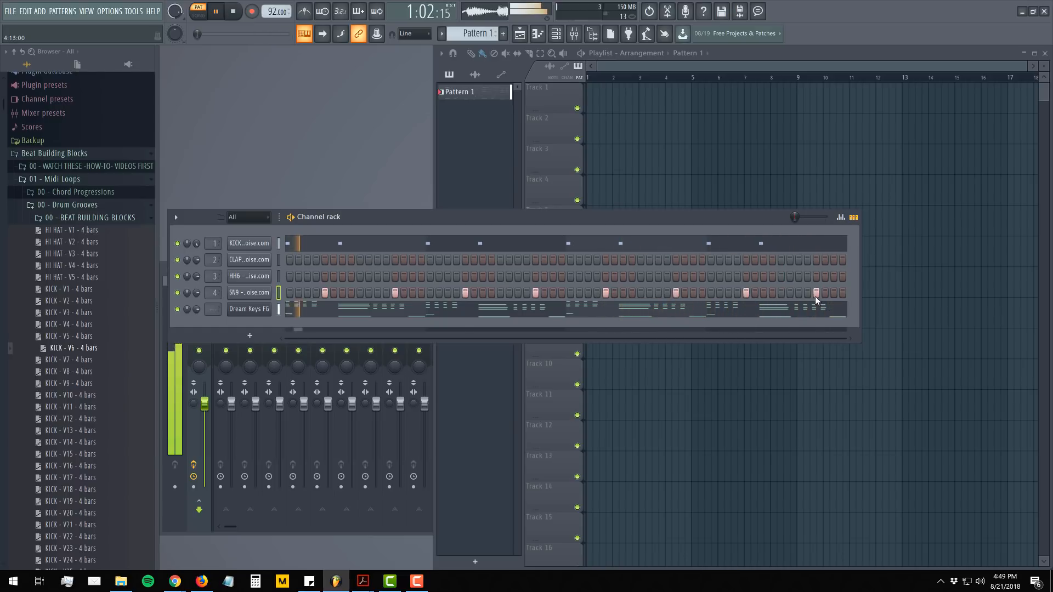
right_click(264, 298)
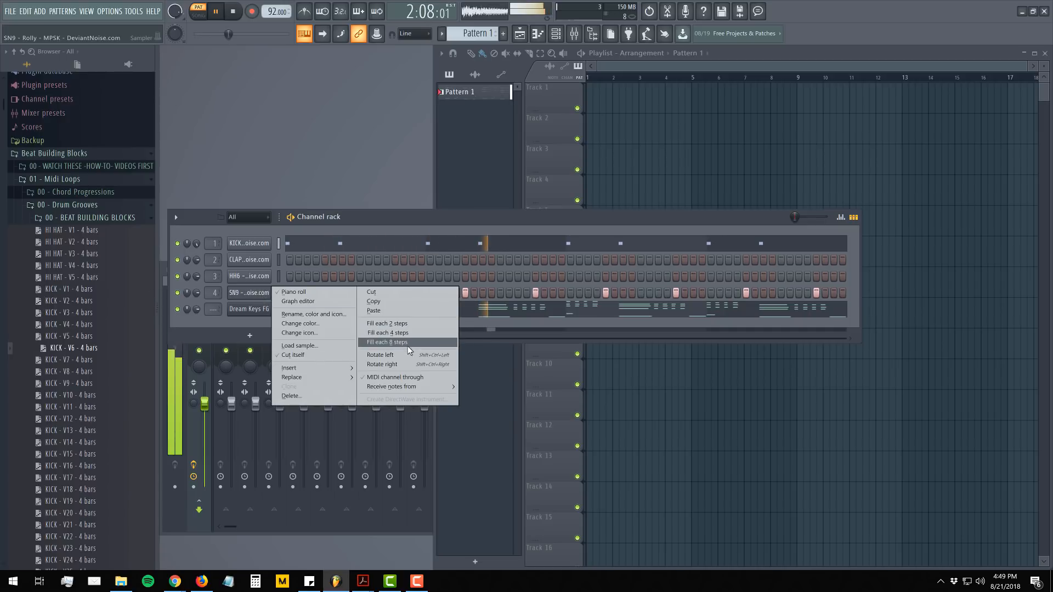
click(380, 216)
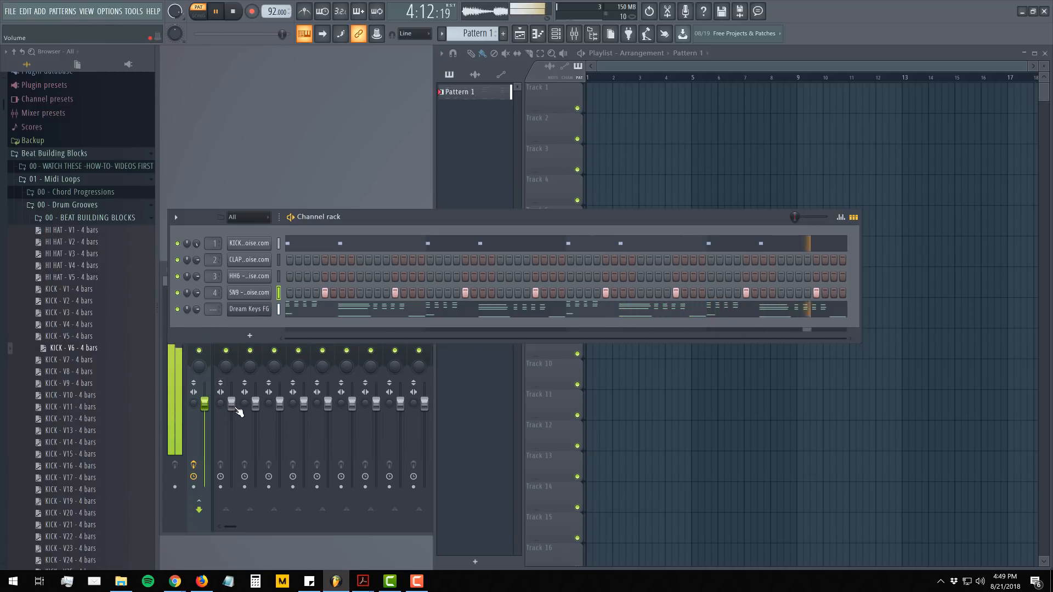
- Raise the volume of mixer track Insert 1 slightly and open the HH6 - SlapHer channel settings from the Channel rack
drag(238, 411, 239, 391)
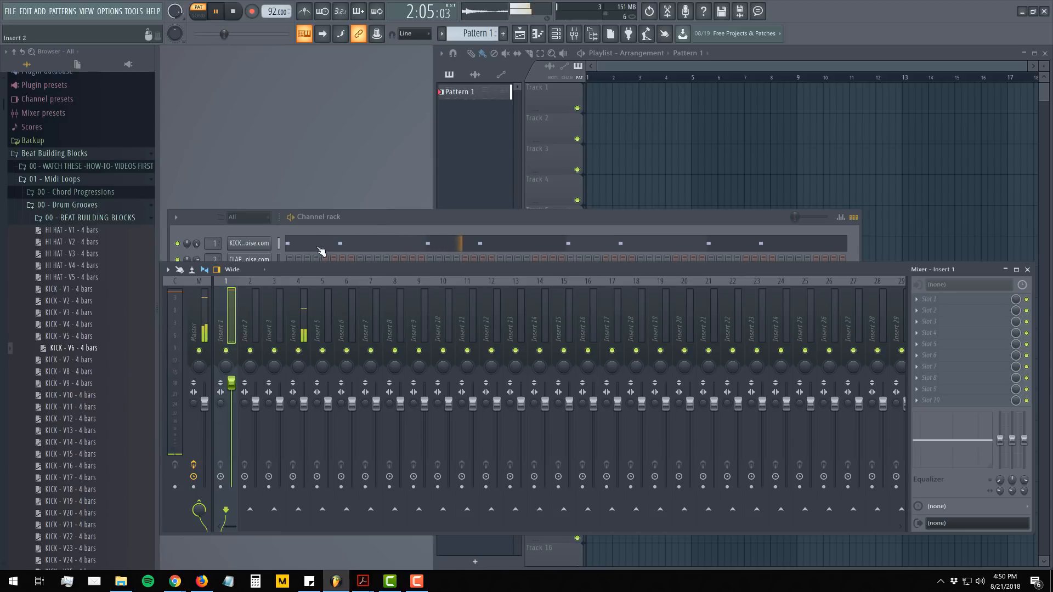
click(393, 217)
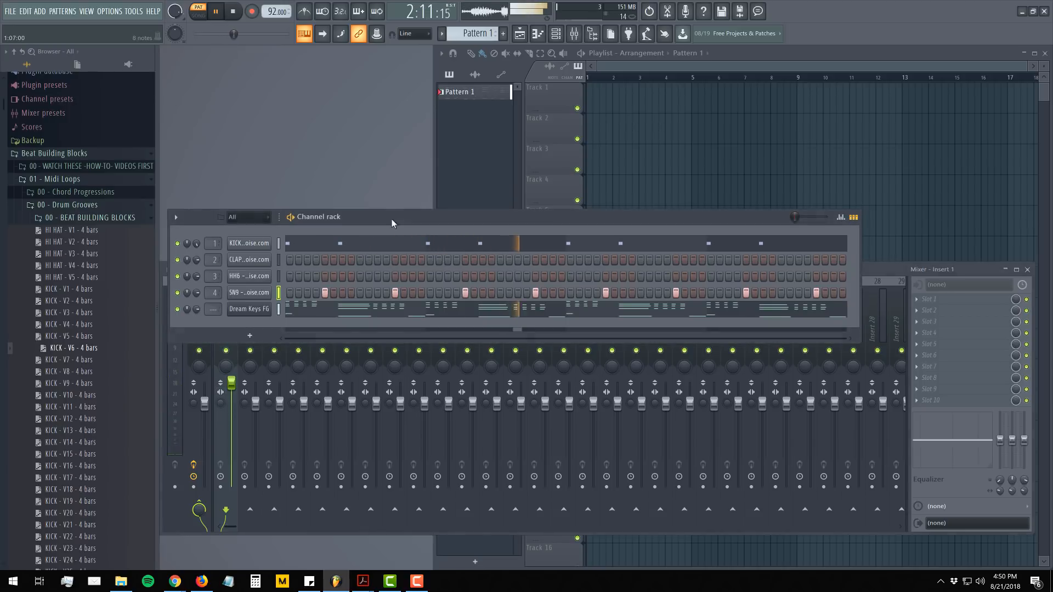
click(251, 276)
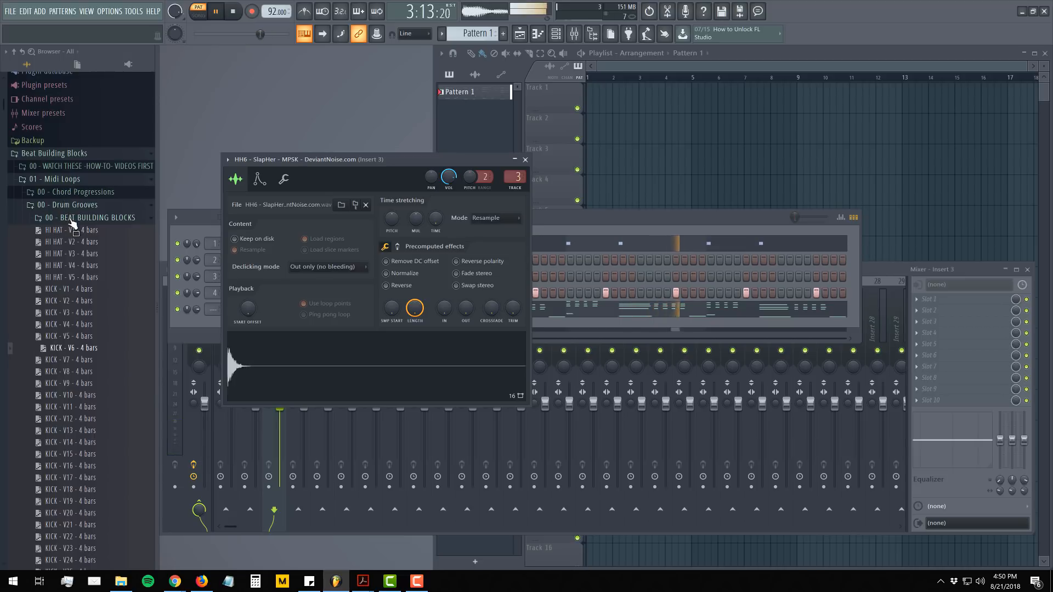
- Close the HH6 - SlapHer channel settings and load the HI HAT - V4 - 4 bars loop onto the HH6 channel
click(70, 217)
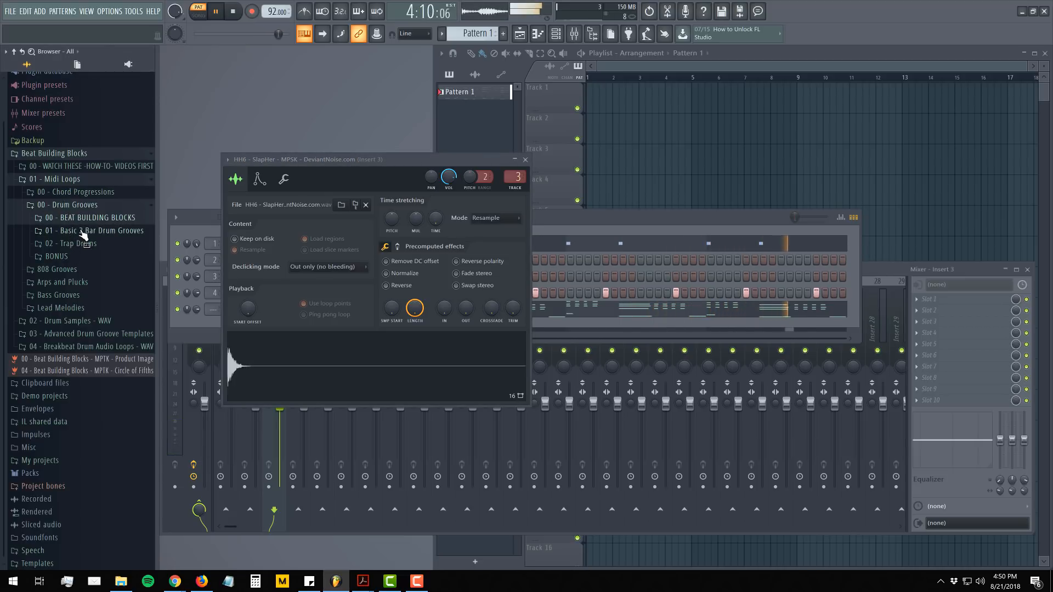
click(83, 218)
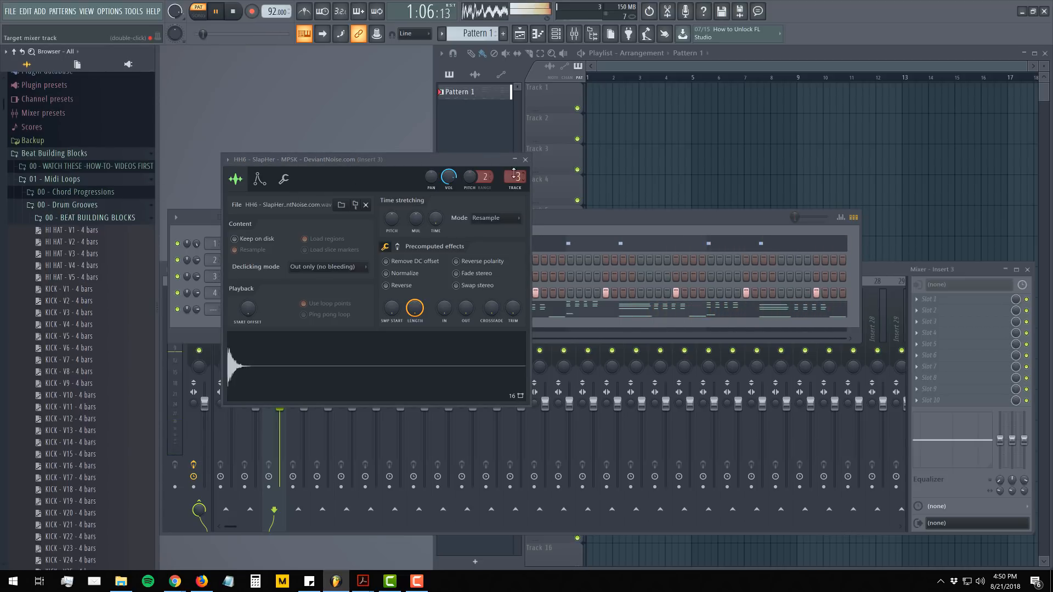
click(524, 159)
drag(88, 265, 196, 272)
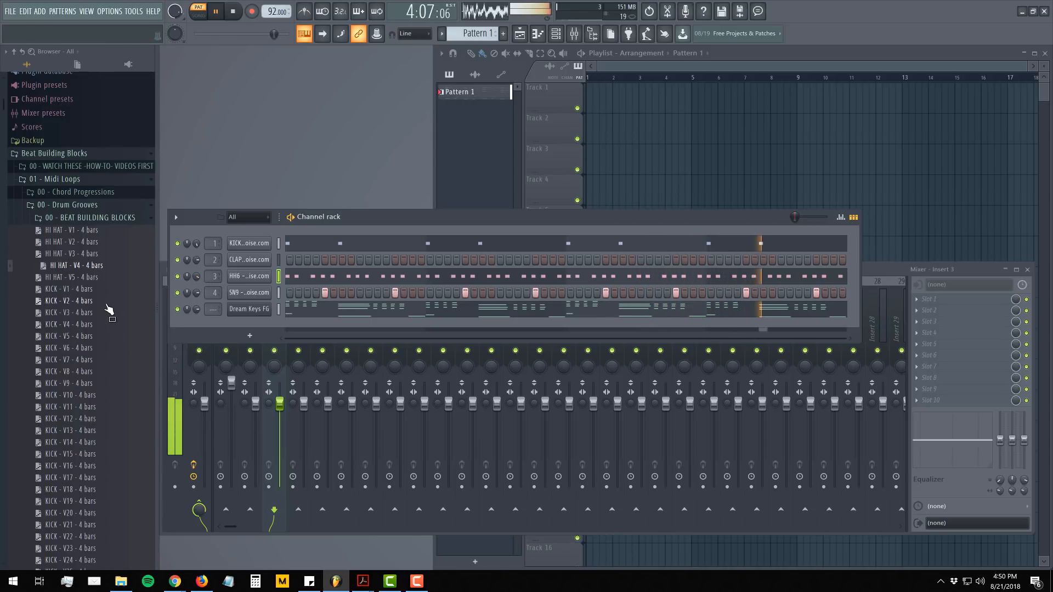
scroll(88, 313, down, 6)
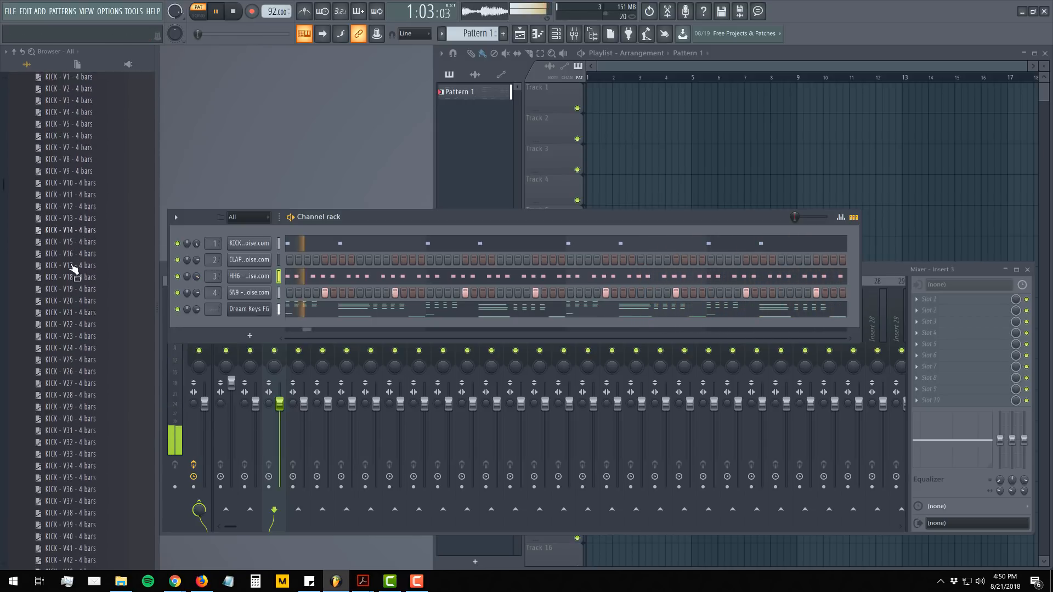
scroll(74, 267, down, 15)
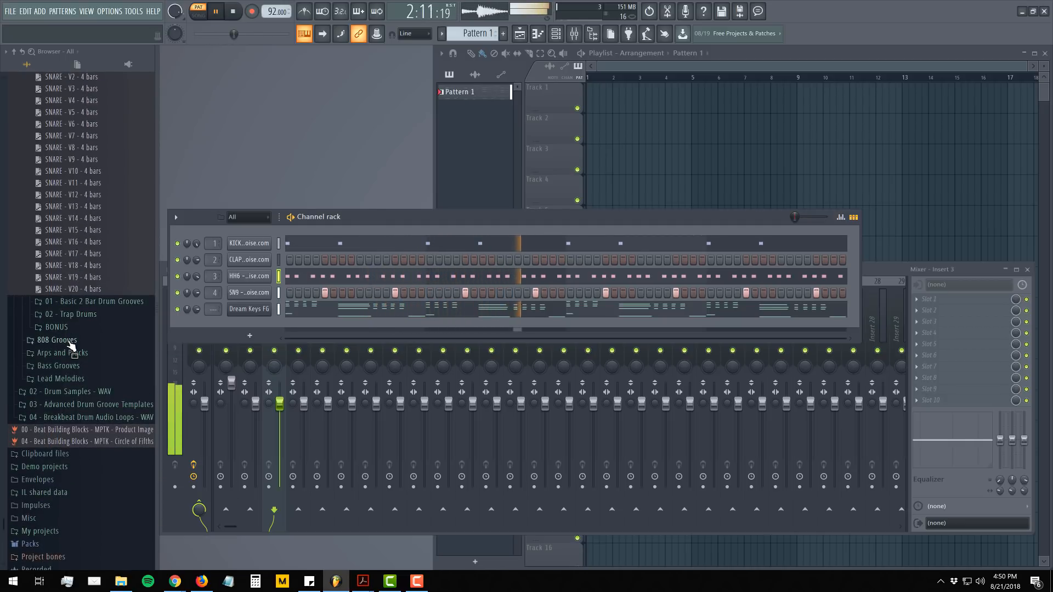
scroll(77, 347, up, 10)
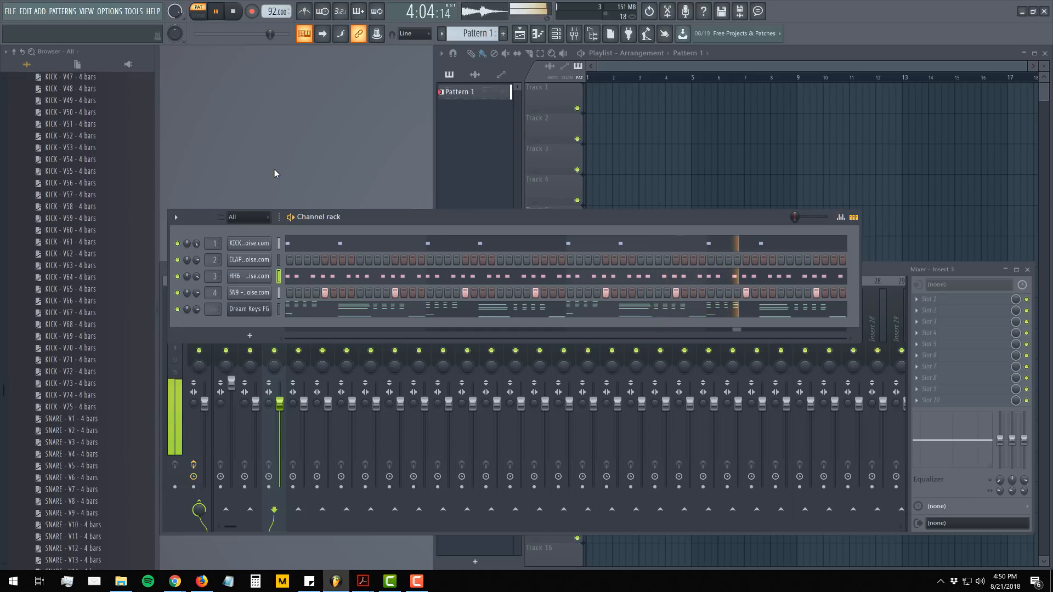
- Delete the short repeated upper chord notes at the start of bars 1 and 2 in the Dream Keys FG piano roll
click(331, 317)
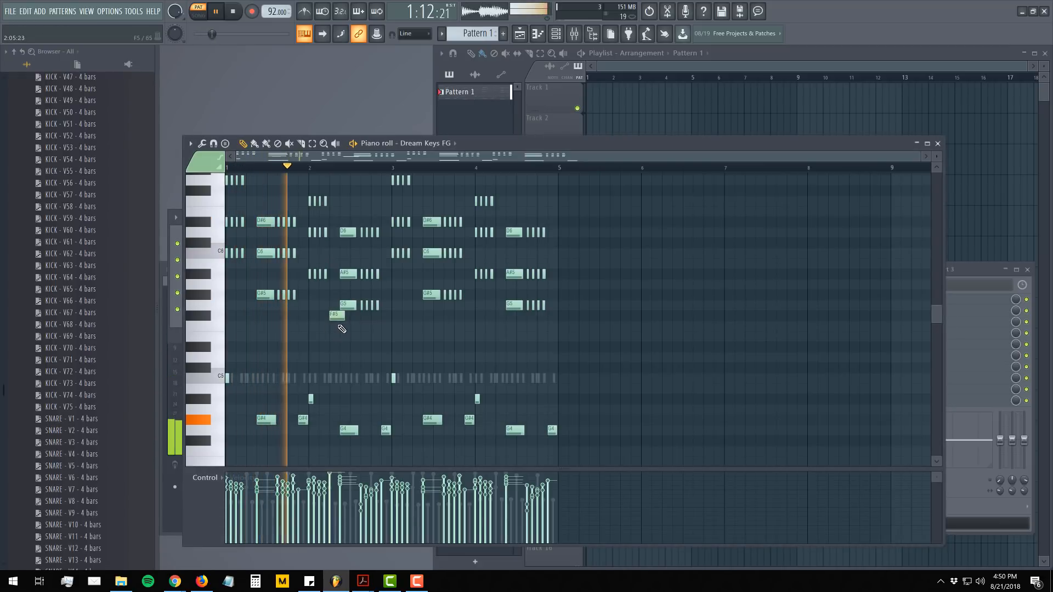
right_click(337, 316)
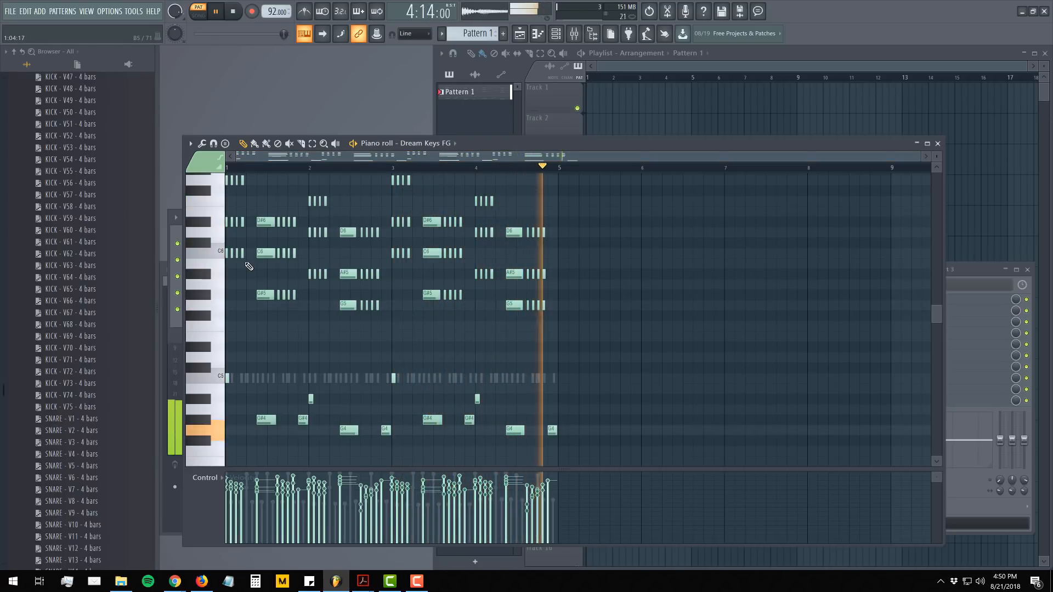
scroll(250, 266, up, 3)
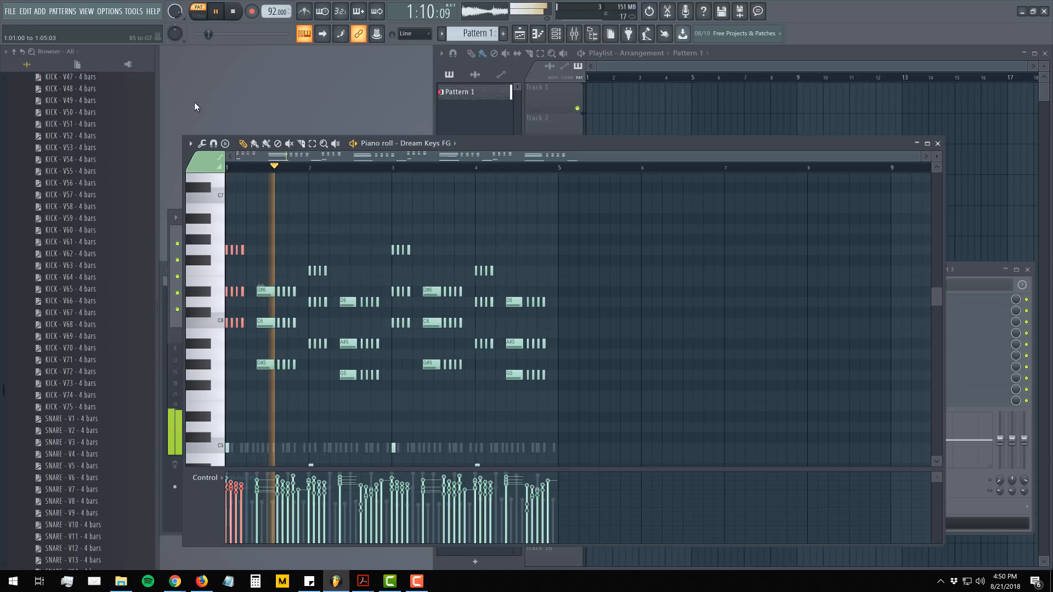
key(Delete)
drag(306, 256, 337, 388)
key(Delete)
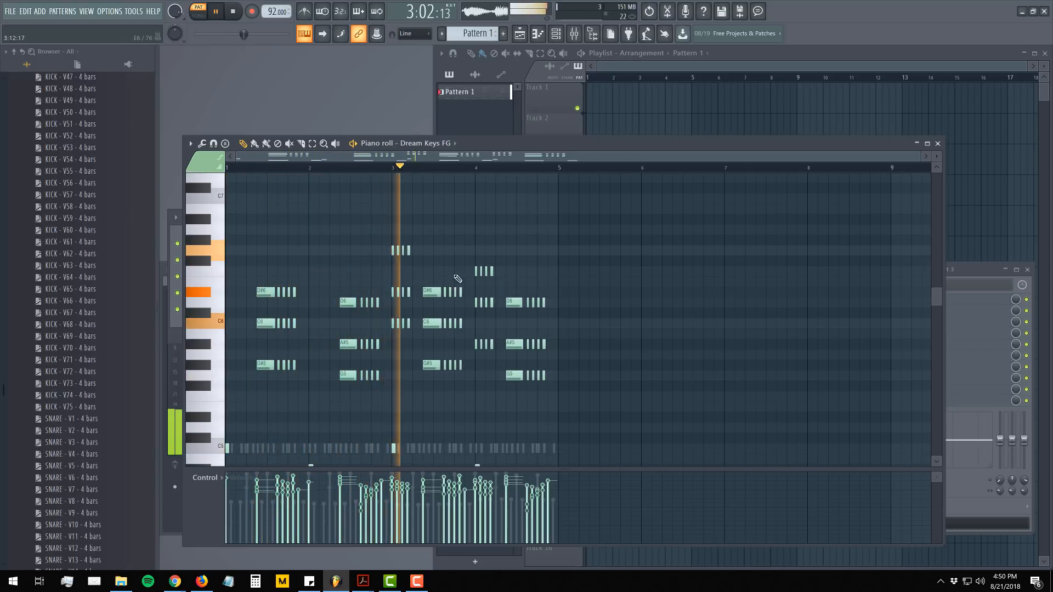
- Delete the short repeated upper chord notes at the start of bars 4 and 3, then close the piano roll and stop playback
click(503, 354)
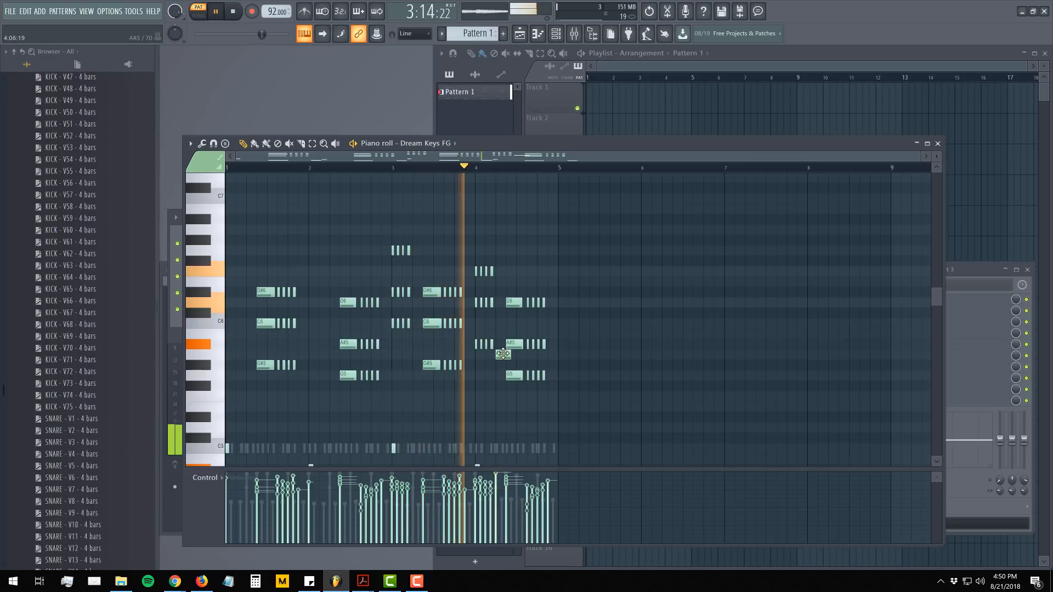
right_click(503, 355)
drag(501, 360, 469, 246)
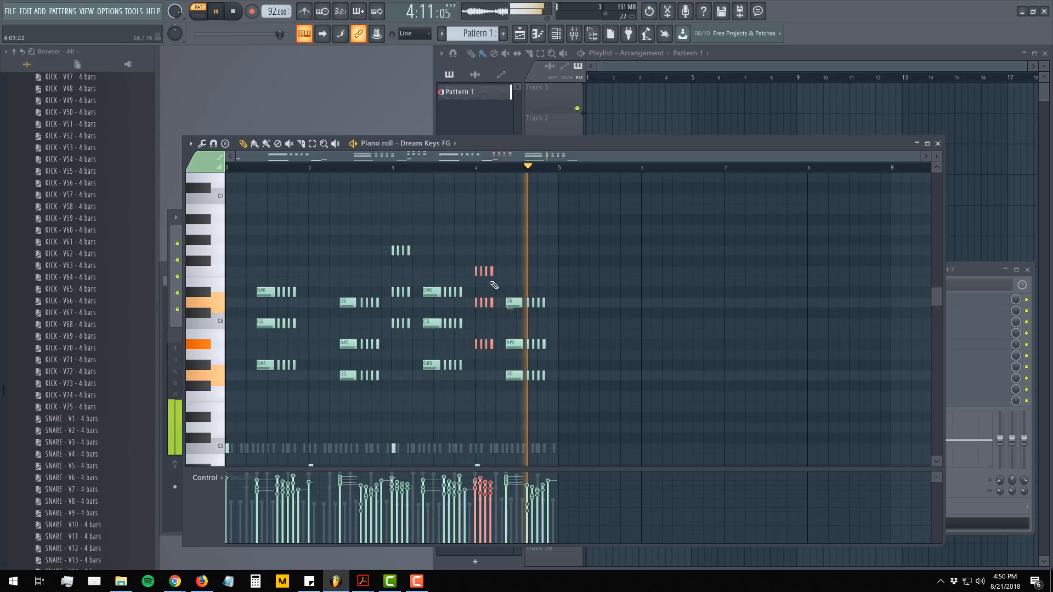
key(Delete)
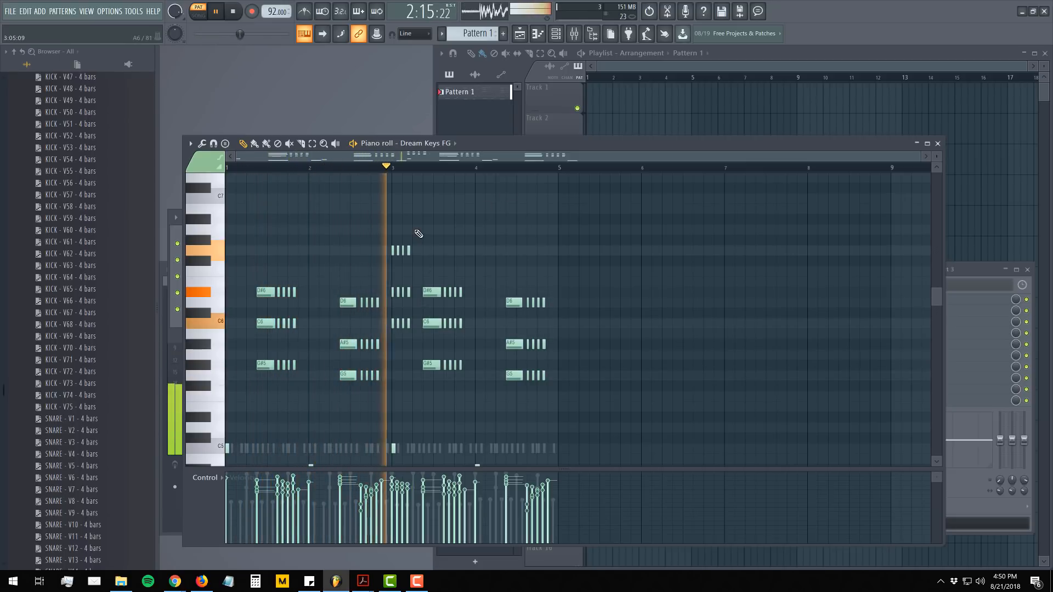
drag(418, 234, 383, 336)
key(Delete)
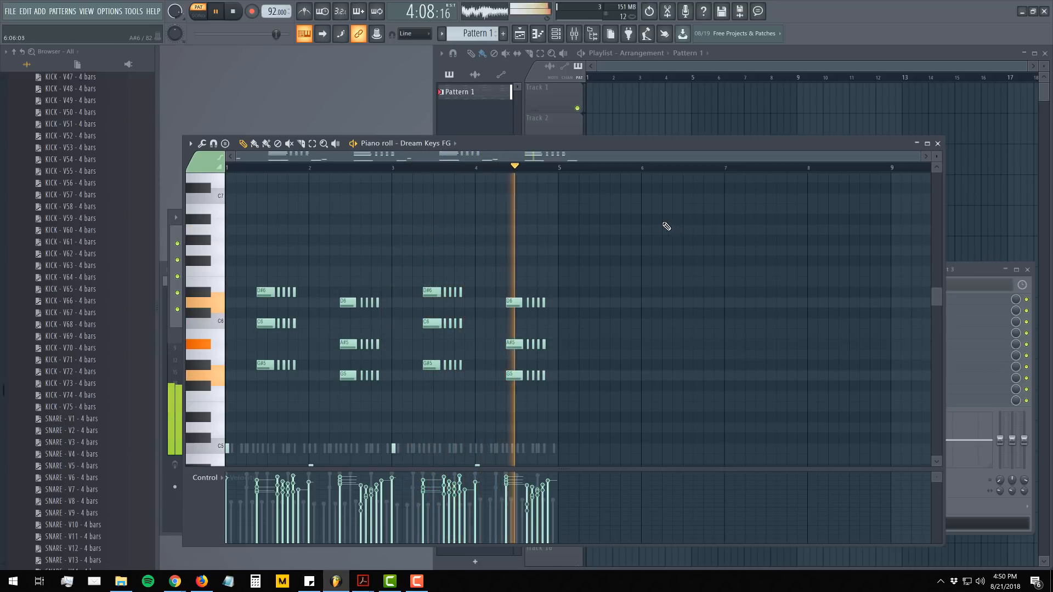
scroll(459, 344, down, 5)
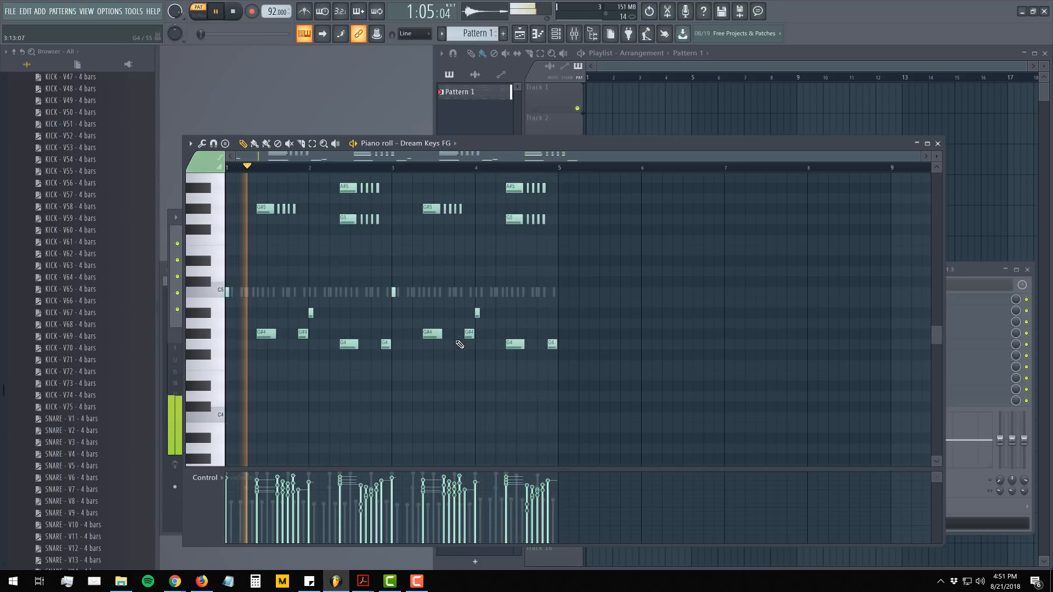
click(938, 144)
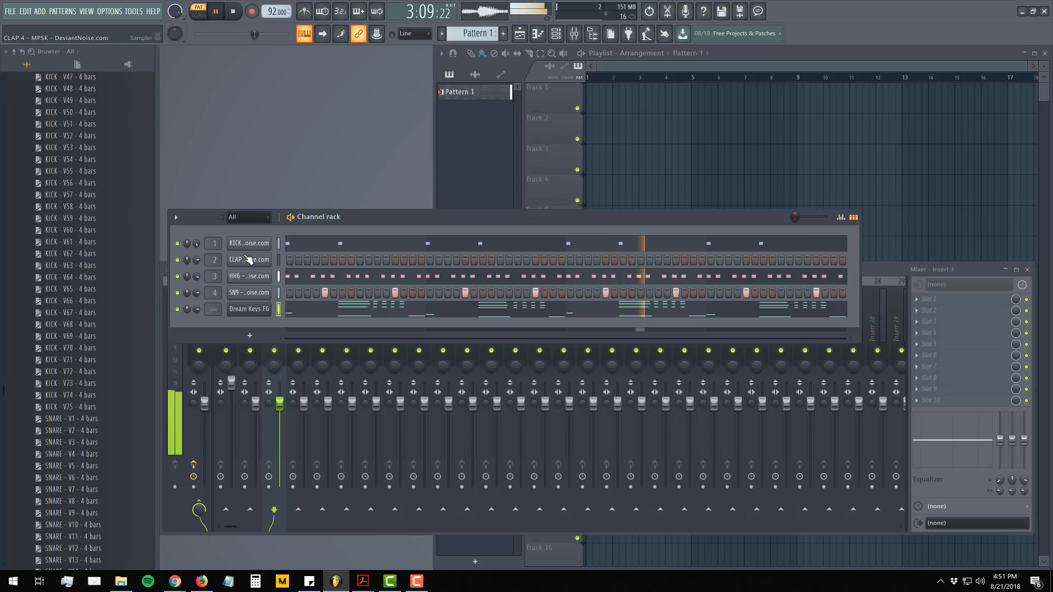
key(space)
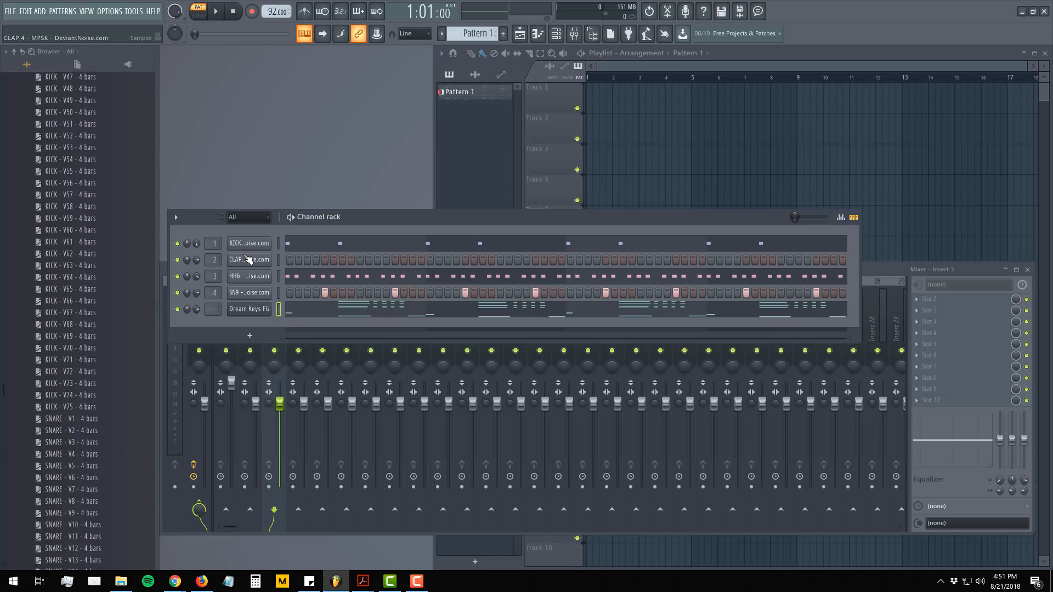
- Switch to File Explorer and examine the Chord Progressions, Drum Grooves, and Arps and Plucks folders inside 01 - Midi Loops
click(123, 581)
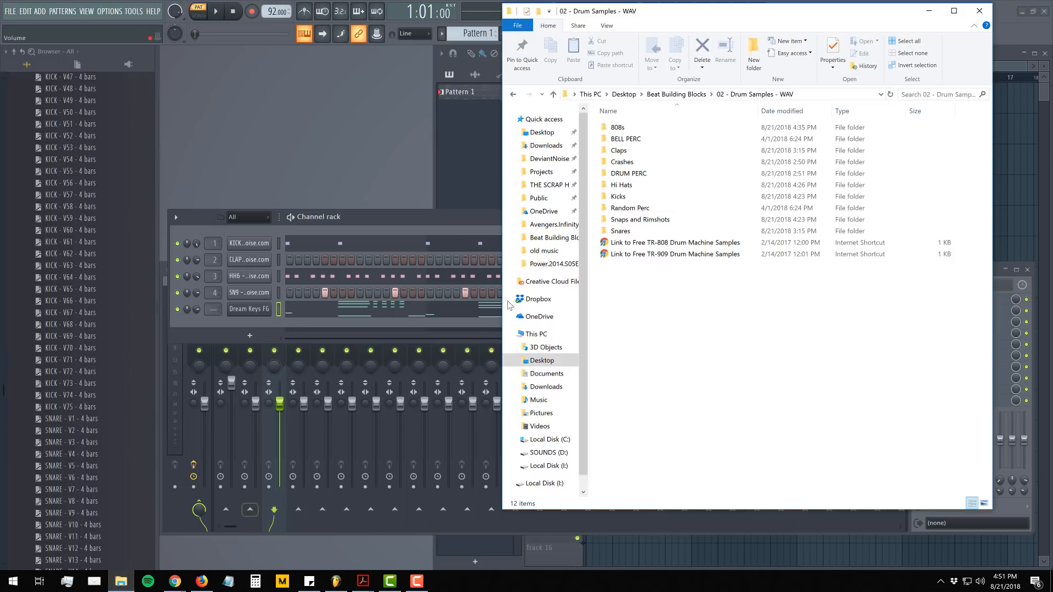
click(671, 95)
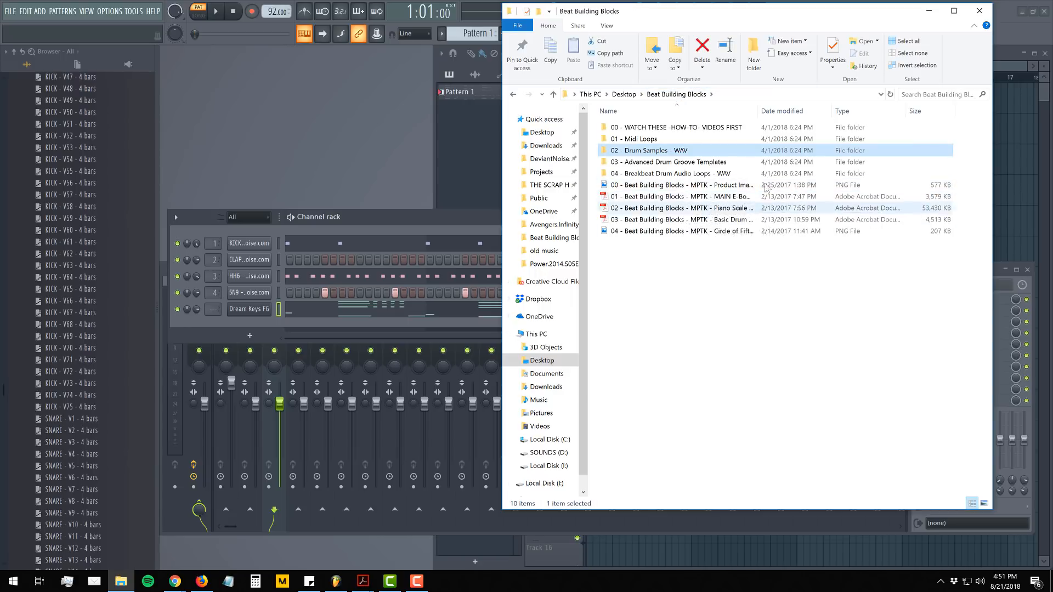
drag(759, 111, 821, 112)
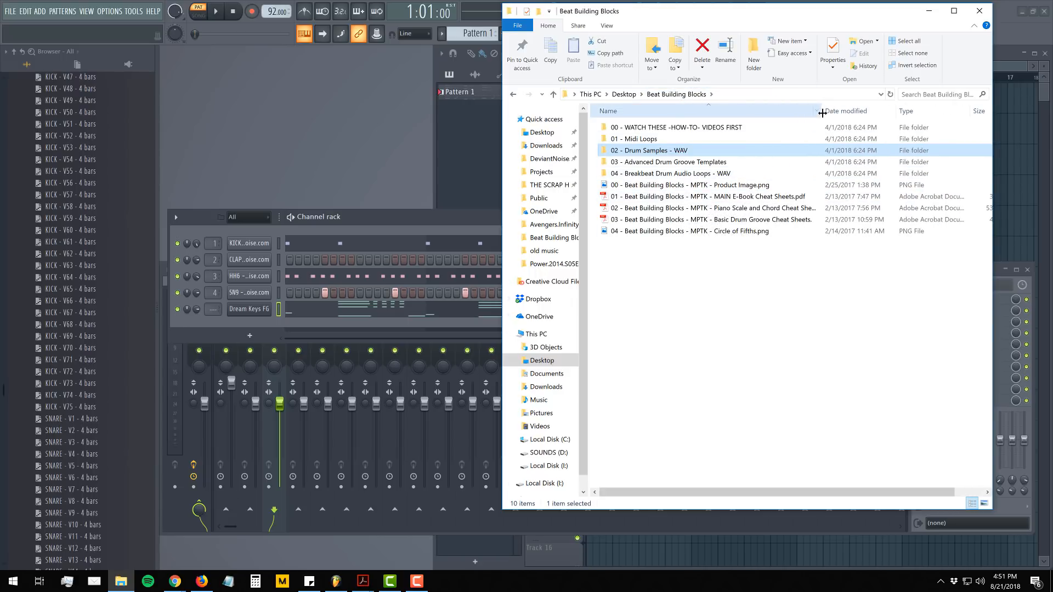
double_click(676, 141)
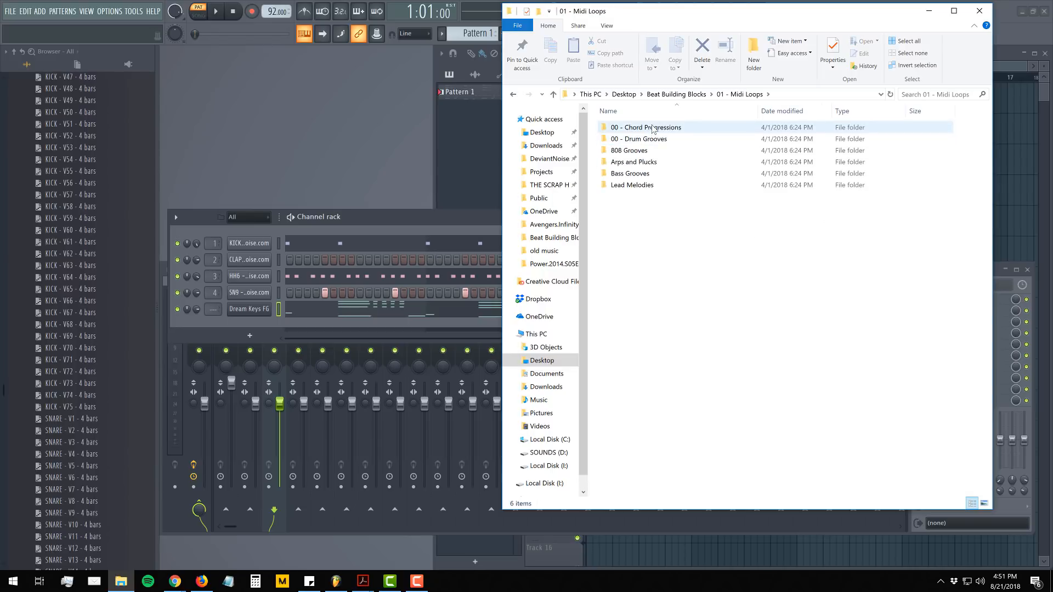
double_click(652, 129)
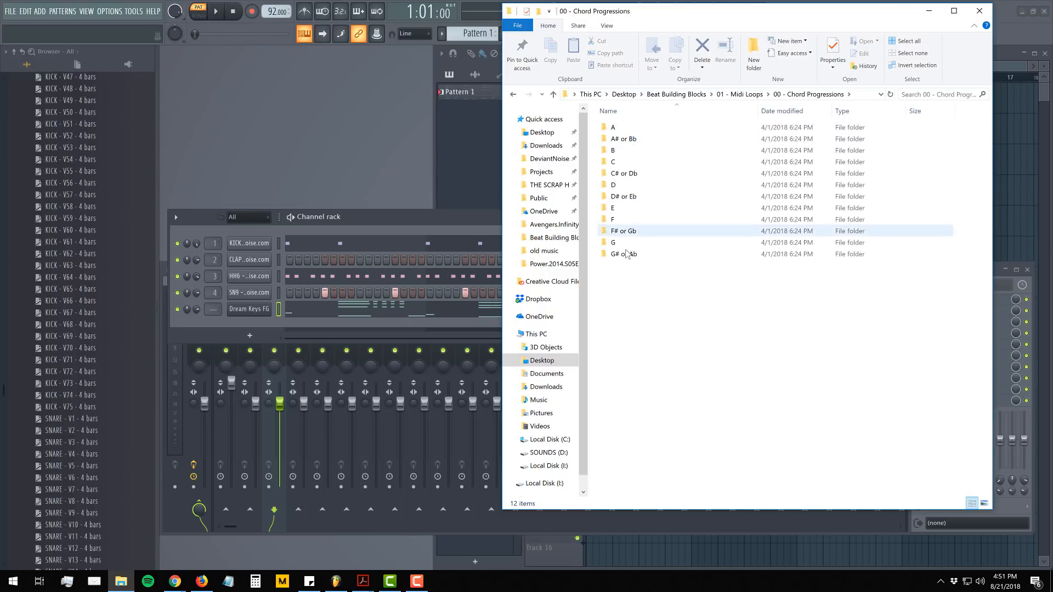
click(745, 94)
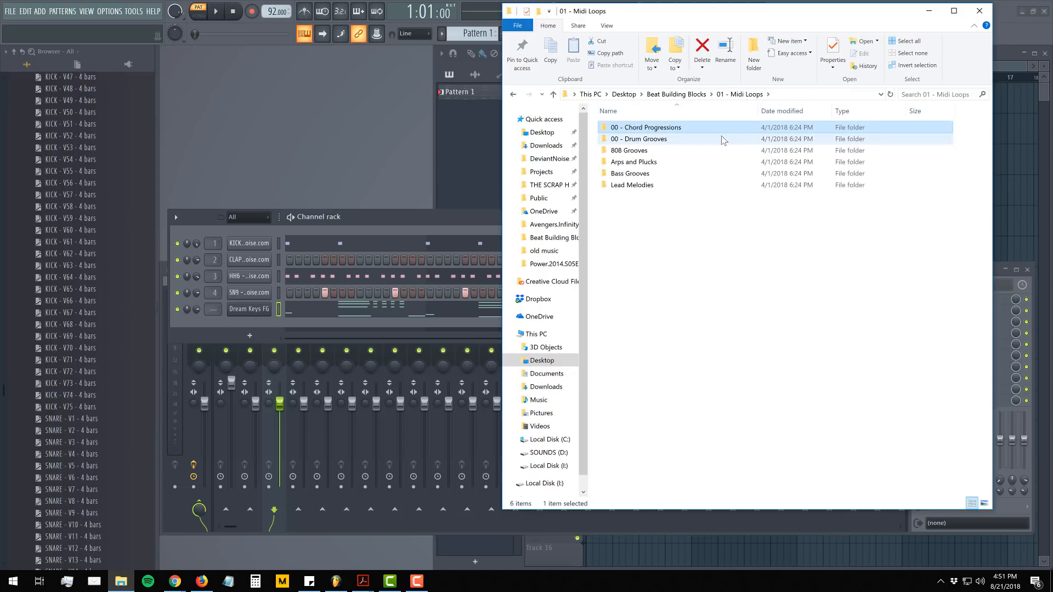
double_click(656, 144)
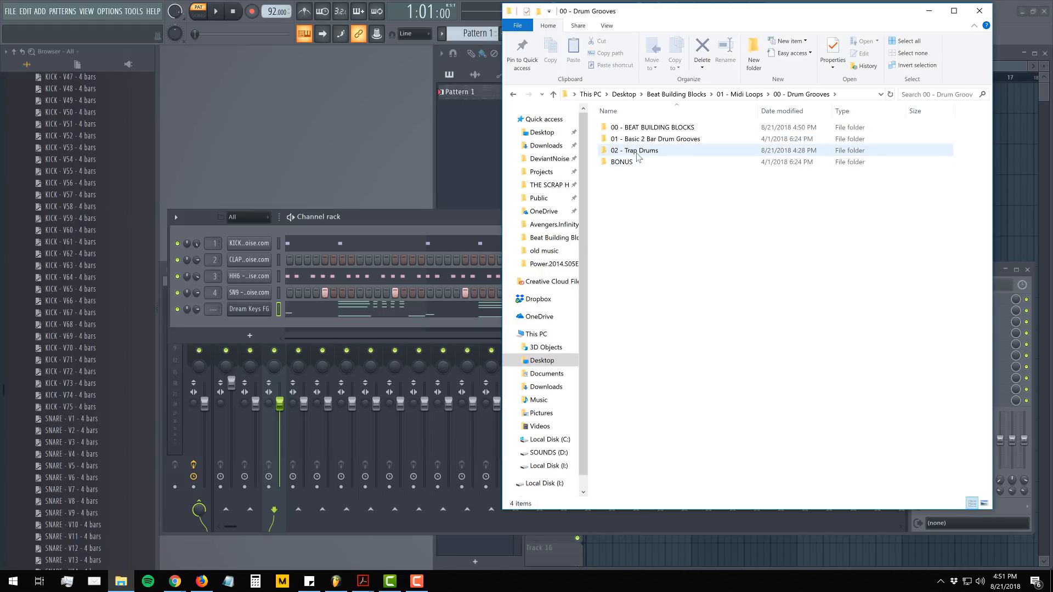
click(743, 94)
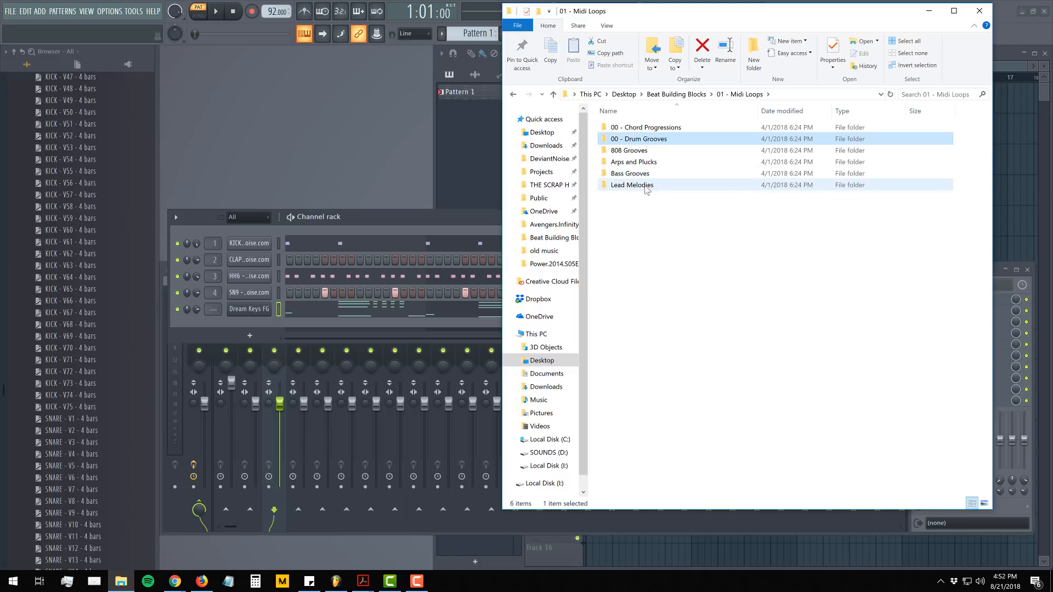
double_click(654, 161)
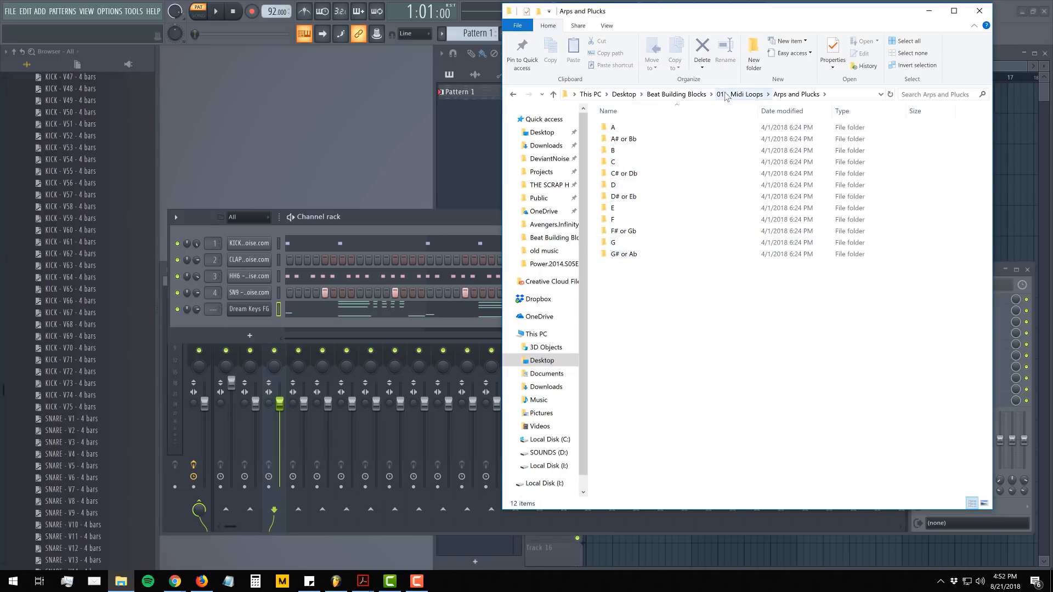
- Examine the sample categories in the 02 - Drum Samples - WAV folder and return to the Beat Building Blocks folder
click(691, 95)
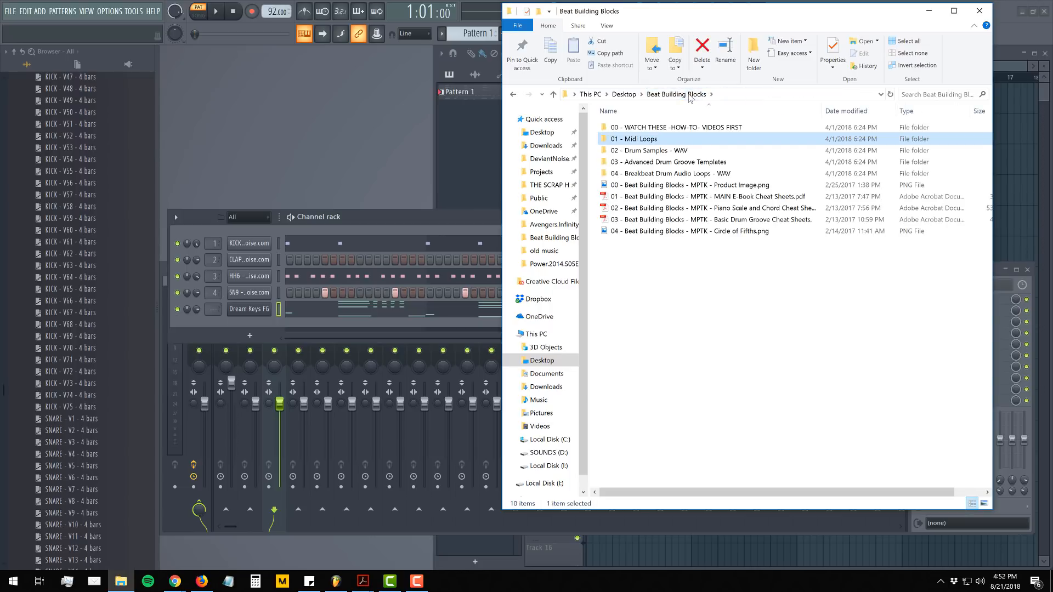
double_click(680, 151)
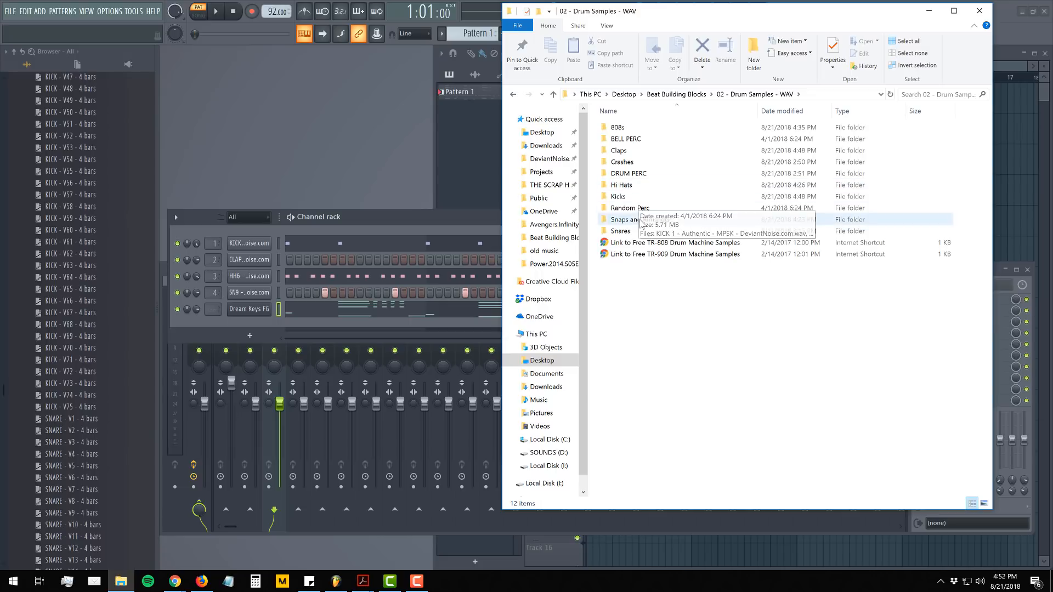
click(695, 95)
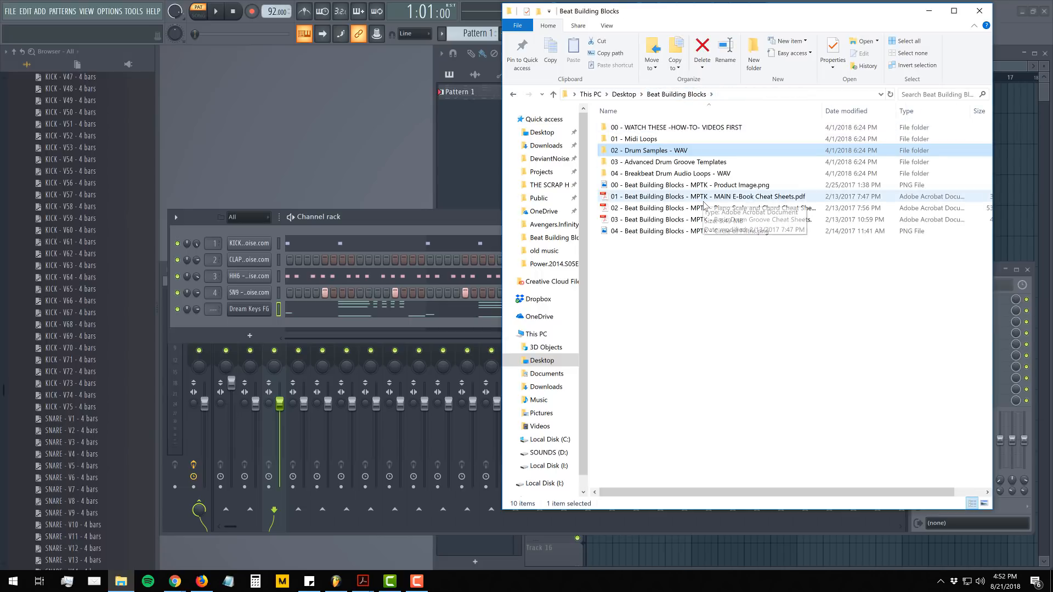
- Preview Basic Syncopated Beat - V5 - Full Kit - 2 bars - 110bpm from 04 - Breakbeat Drum Audio Loops - WAV, then close File Explorer
double_click(692, 173)
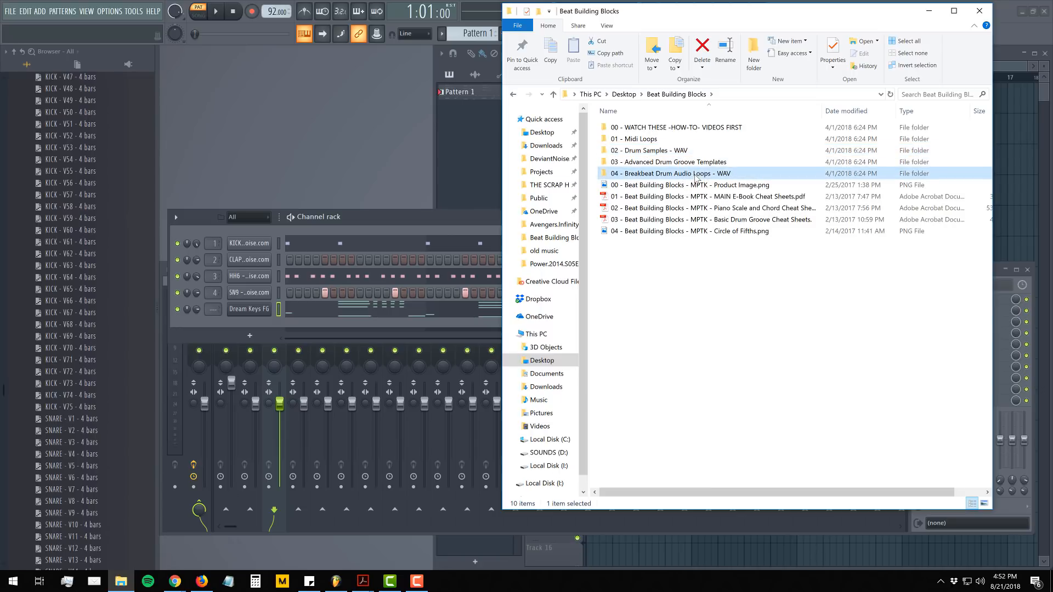
scroll(671, 216, down, 5)
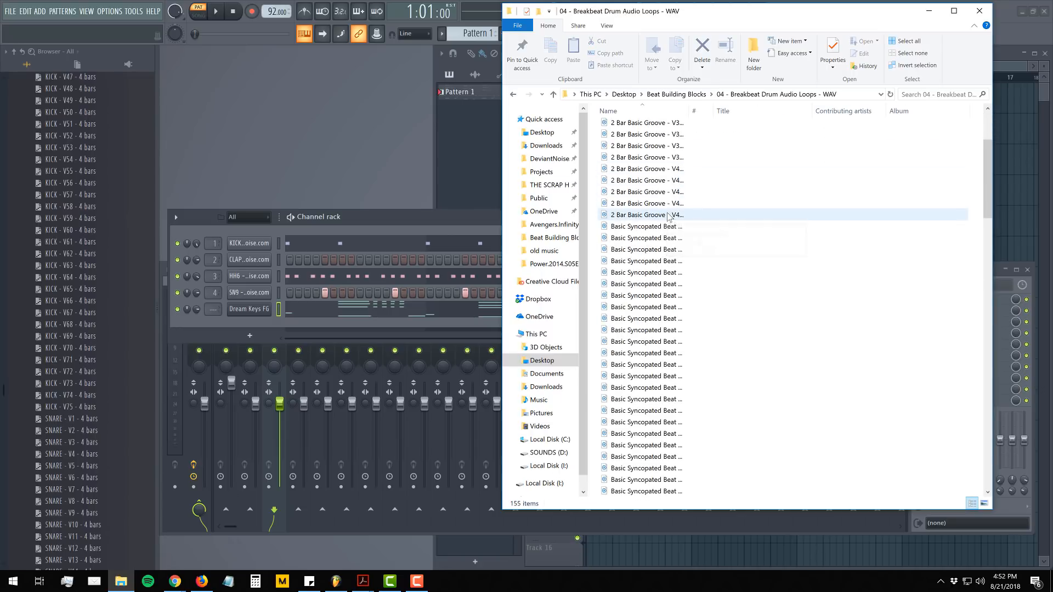
double_click(630, 319)
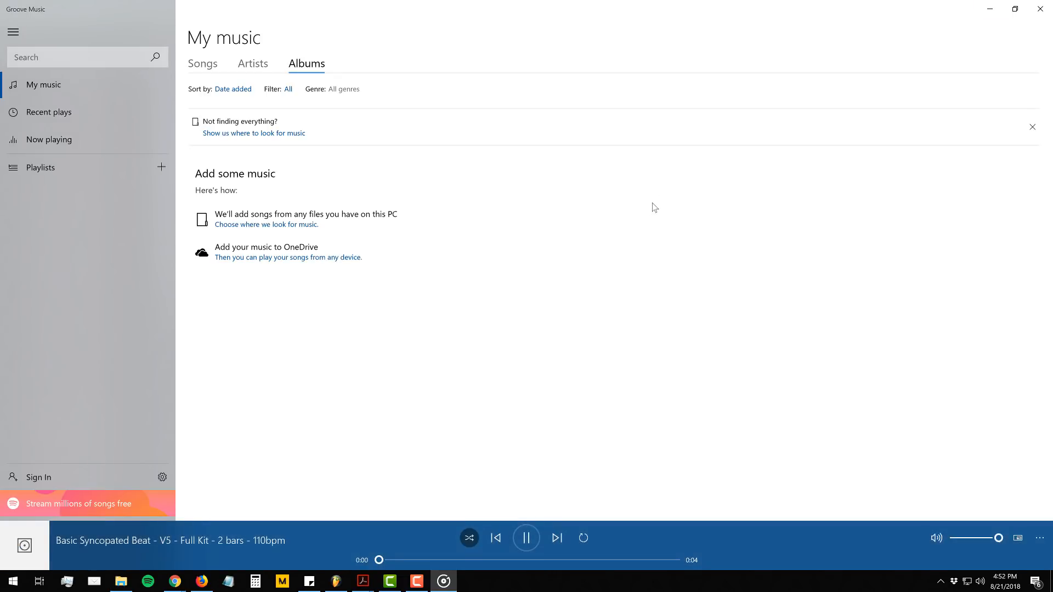
click(1038, 11)
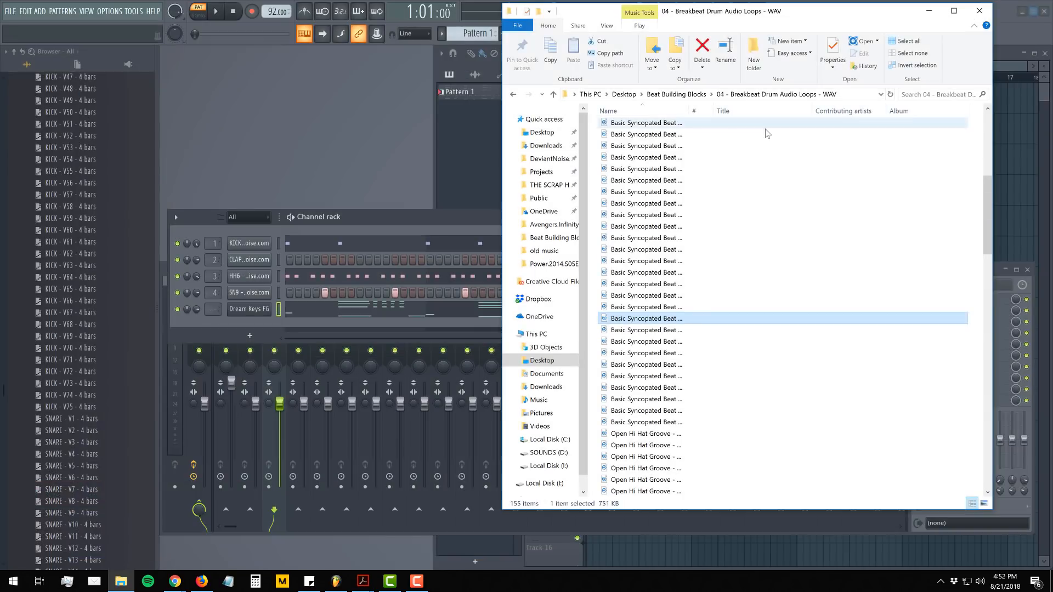
scroll(685, 219, up, 3)
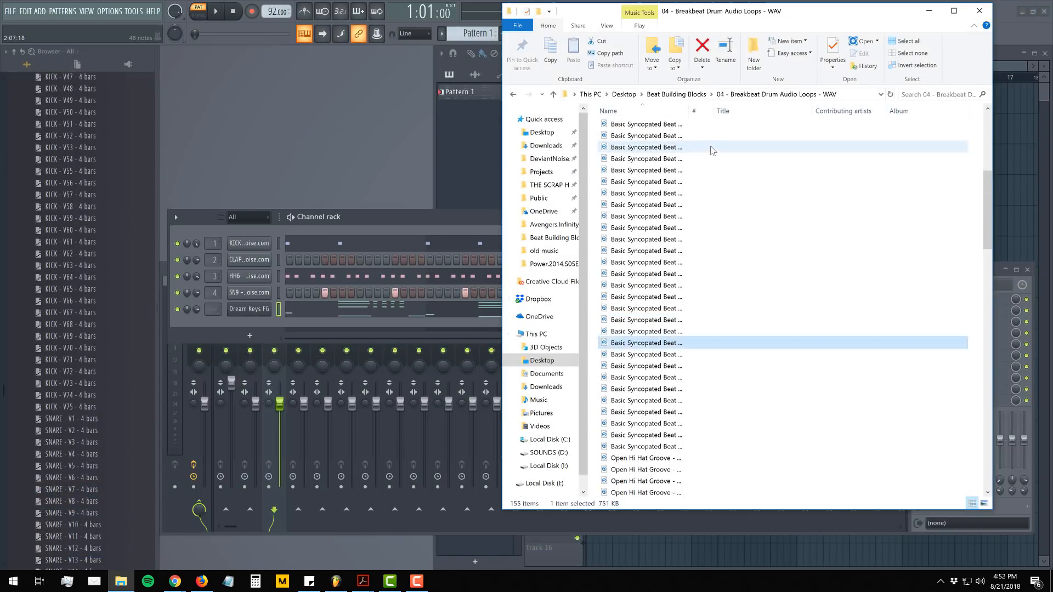
click(688, 95)
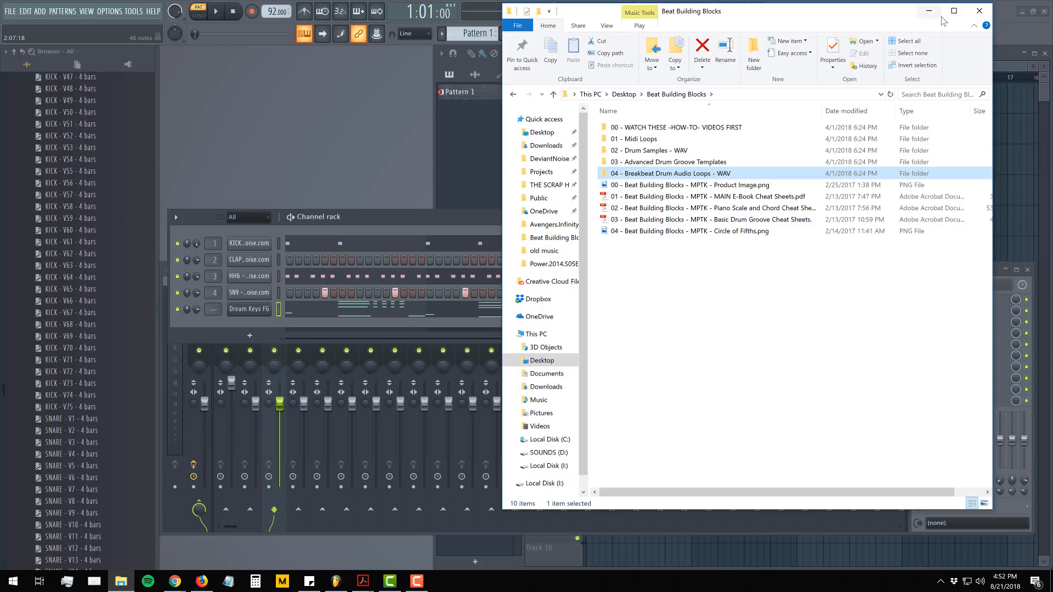
click(980, 12)
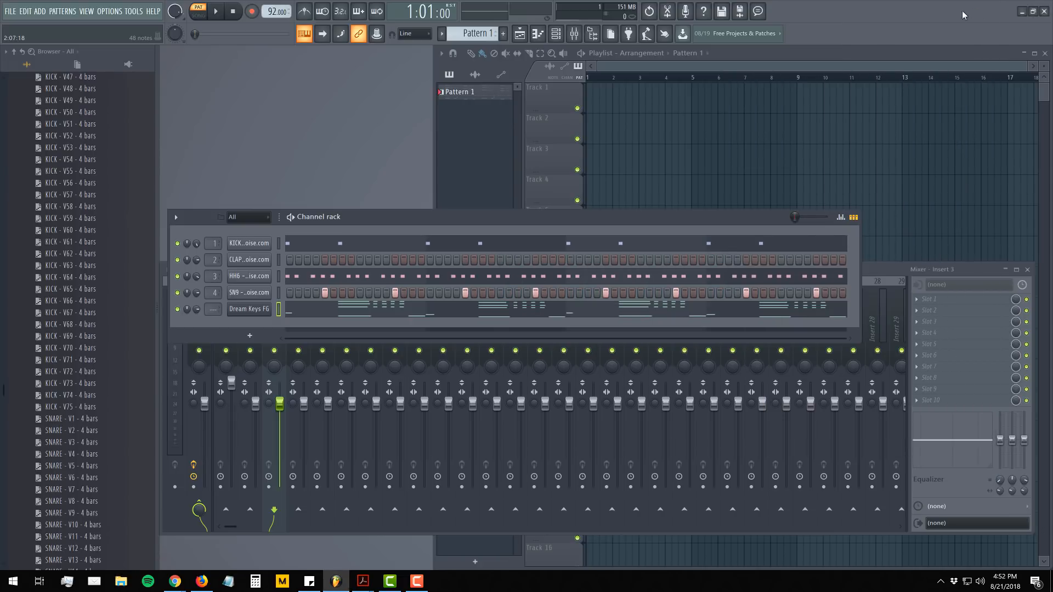